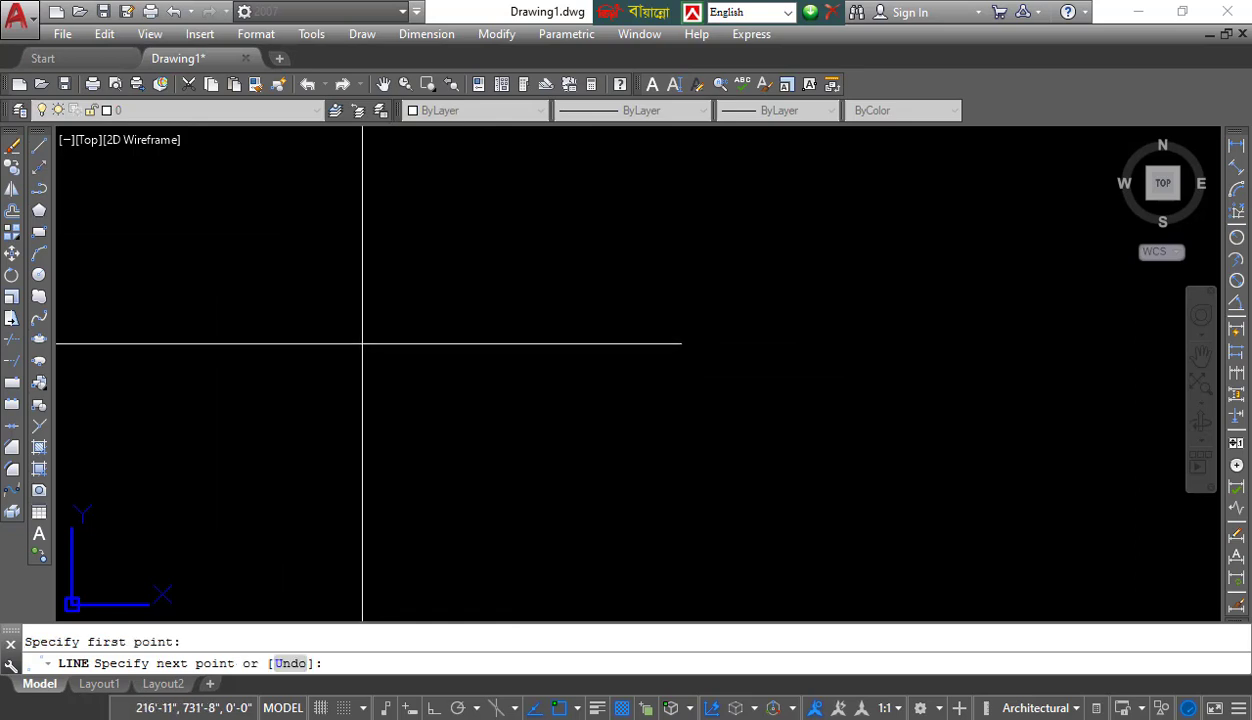
Step: Turn on Ortho mode and finish the horizontal line at about 2997 inches long
{"action": "key", "text": "F8"}
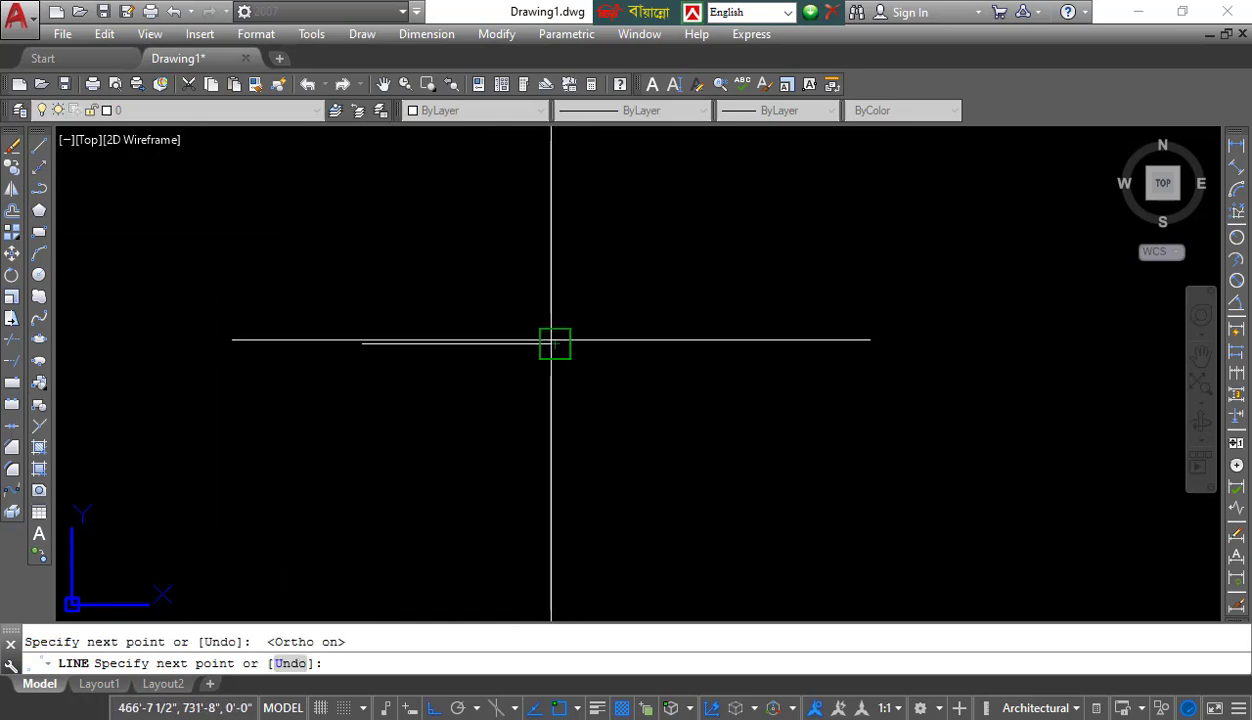
{"action": "left_click", "coordinate": [555, 343]}
{"action": "key", "text": "Escape"}
Step: Add a linear dimension above the horizontal line by selecting the line as the object
{"action": "left_click", "coordinate": [1238, 146]}
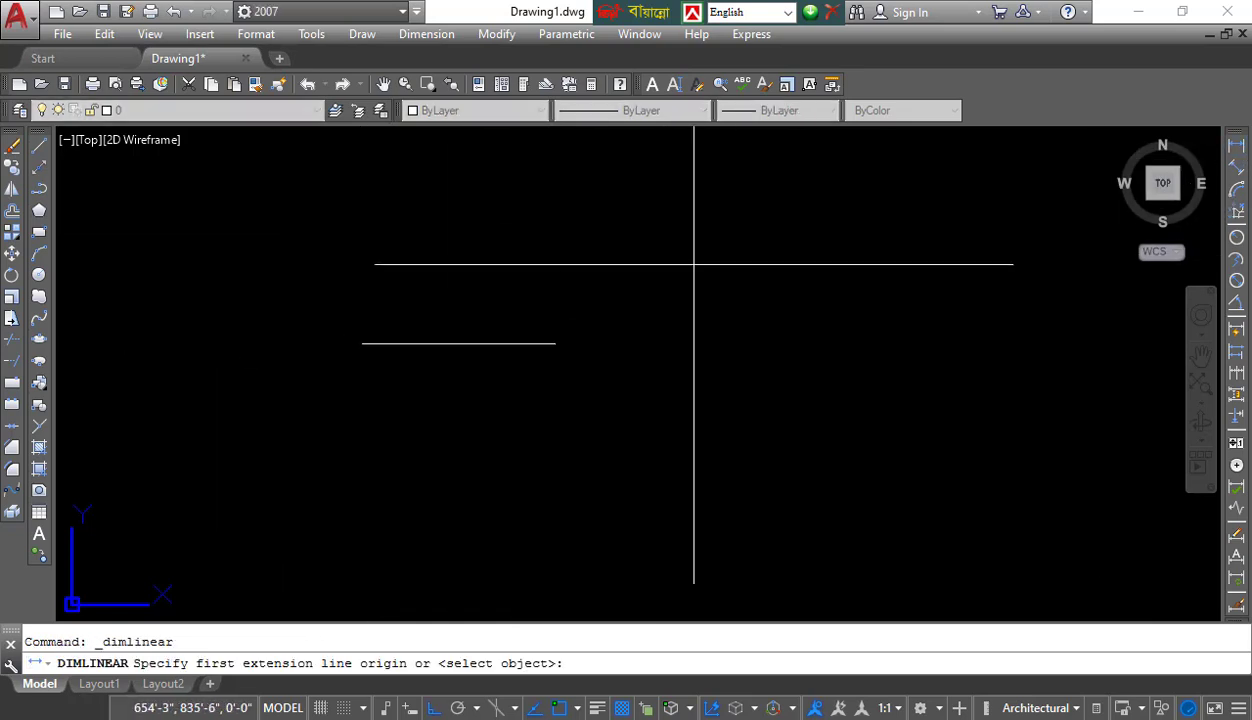
{"action": "key", "text": "Return"}
{"action": "scroll", "coordinate": [271, 405], "scroll_direction": "up", "scroll_amount": 2}
{"action": "scroll", "coordinate": [478, 400], "scroll_direction": "up", "scroll_amount": 2}
{"action": "left_click", "coordinate": [470, 405]}
{"action": "left_click", "coordinate": [423, 340]}
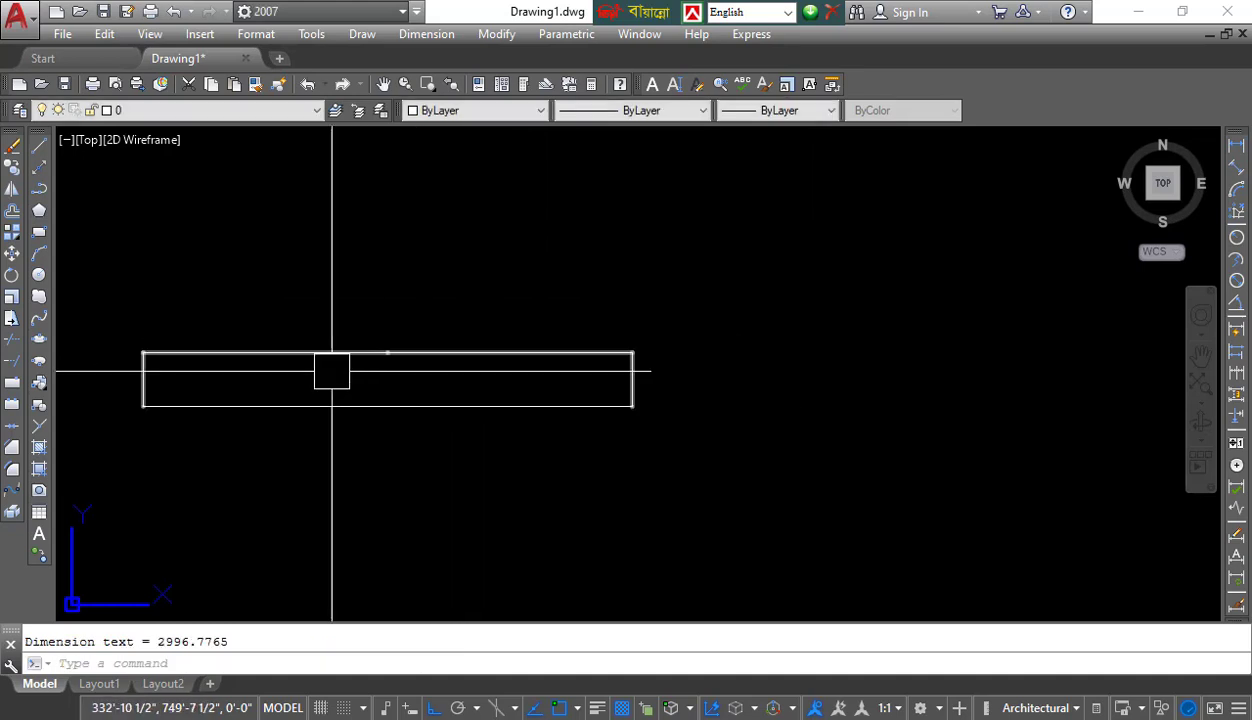
Step: Examine the linear dimension's text size and legibility relative to the line
{"action": "scroll", "coordinate": [330, 369], "scroll_direction": "up", "scroll_amount": 3}
{"action": "left_click", "coordinate": [546, 372]}
{"action": "left_click", "coordinate": [489, 455]}
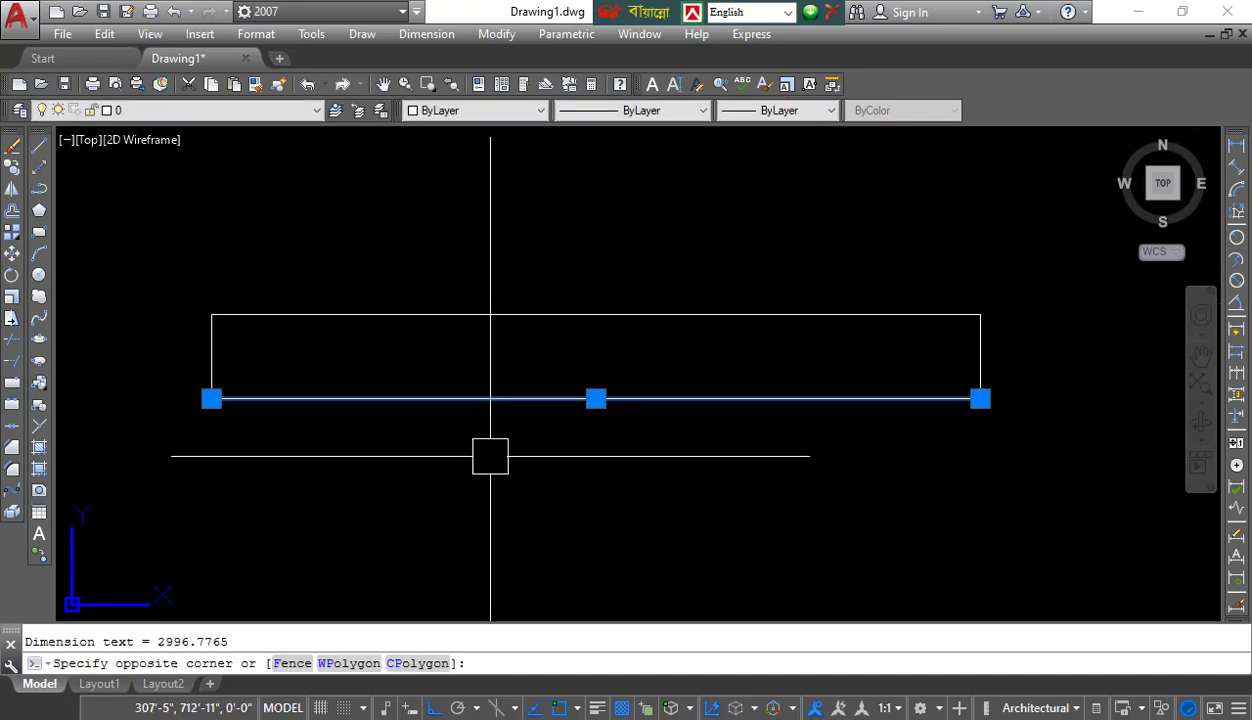
{"action": "middle_click_drag", "start_coordinate": [556, 417], "coordinate": [517, 438]}
{"action": "key", "text": "Escape"}
{"action": "left_click", "coordinate": [581, 364]}
{"action": "key", "text": "Escape"}
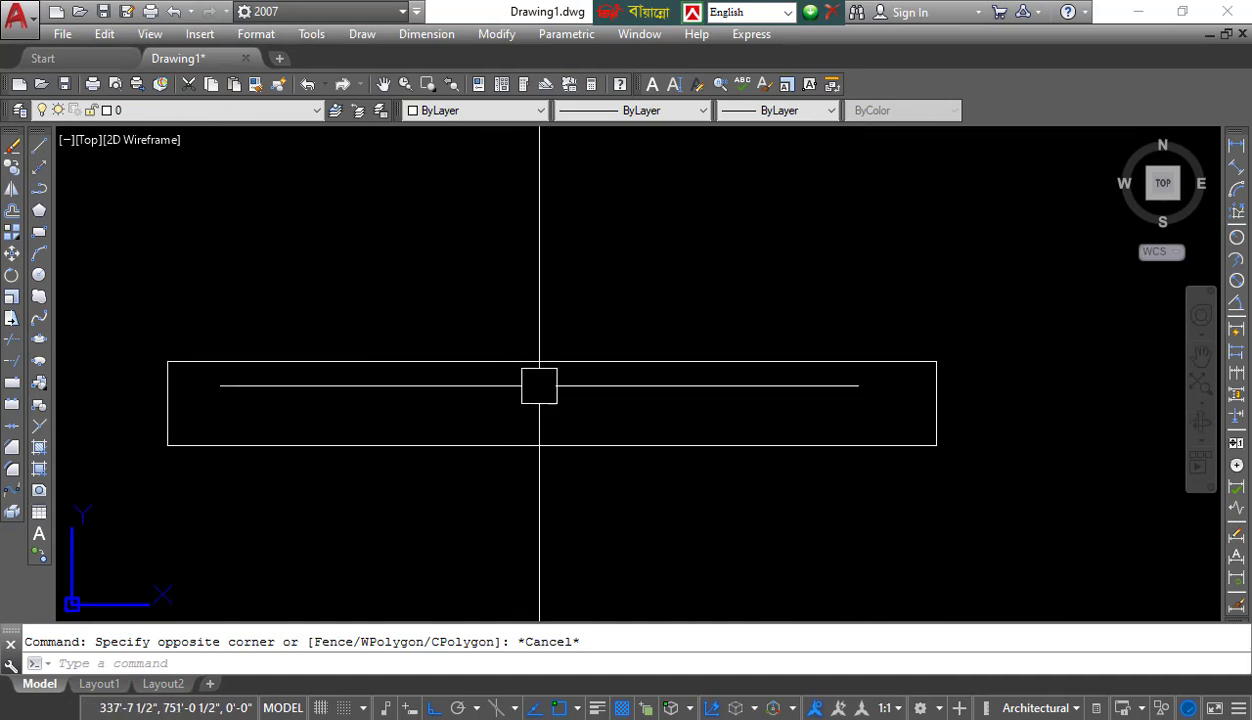
{"action": "scroll", "coordinate": [620, 330], "scroll_direction": "up", "scroll_amount": 2}
{"action": "left_click", "coordinate": [667, 277]}
{"action": "left_click", "coordinate": [532, 382]}
{"action": "scroll", "coordinate": [609, 349], "scroll_direction": "down", "scroll_amount": 5}
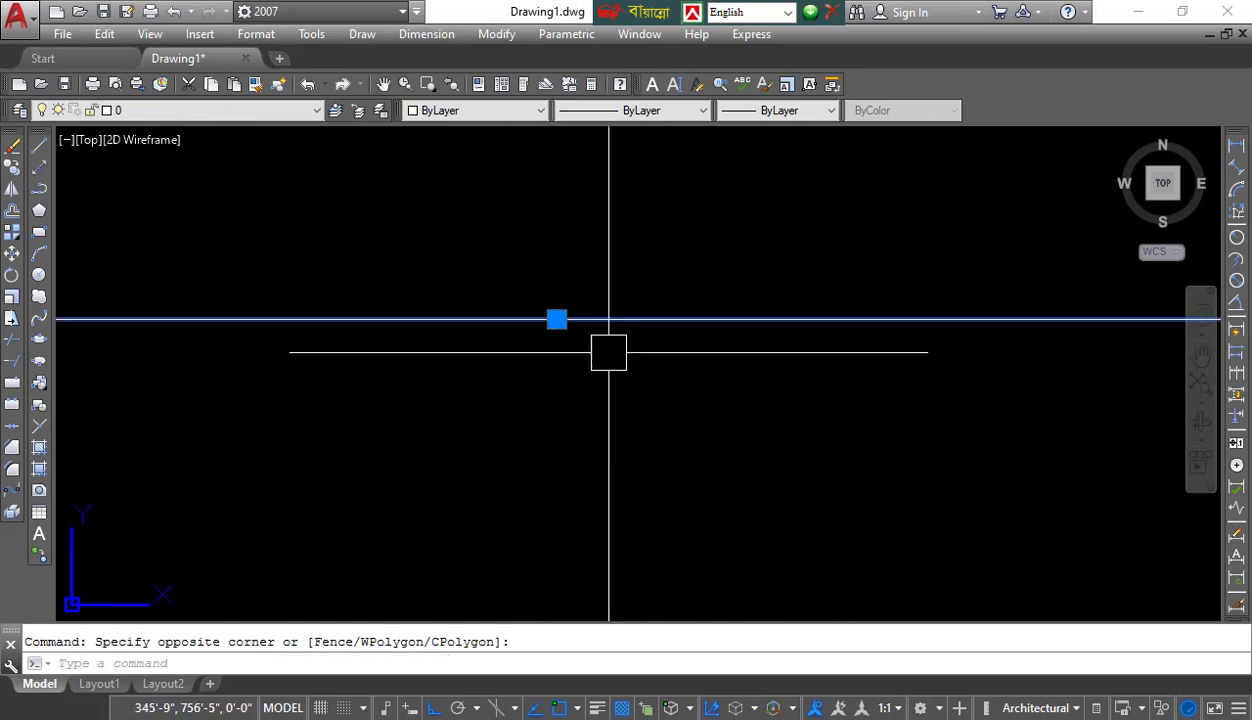
{"action": "scroll", "coordinate": [521, 376], "scroll_direction": "up", "scroll_amount": 2}
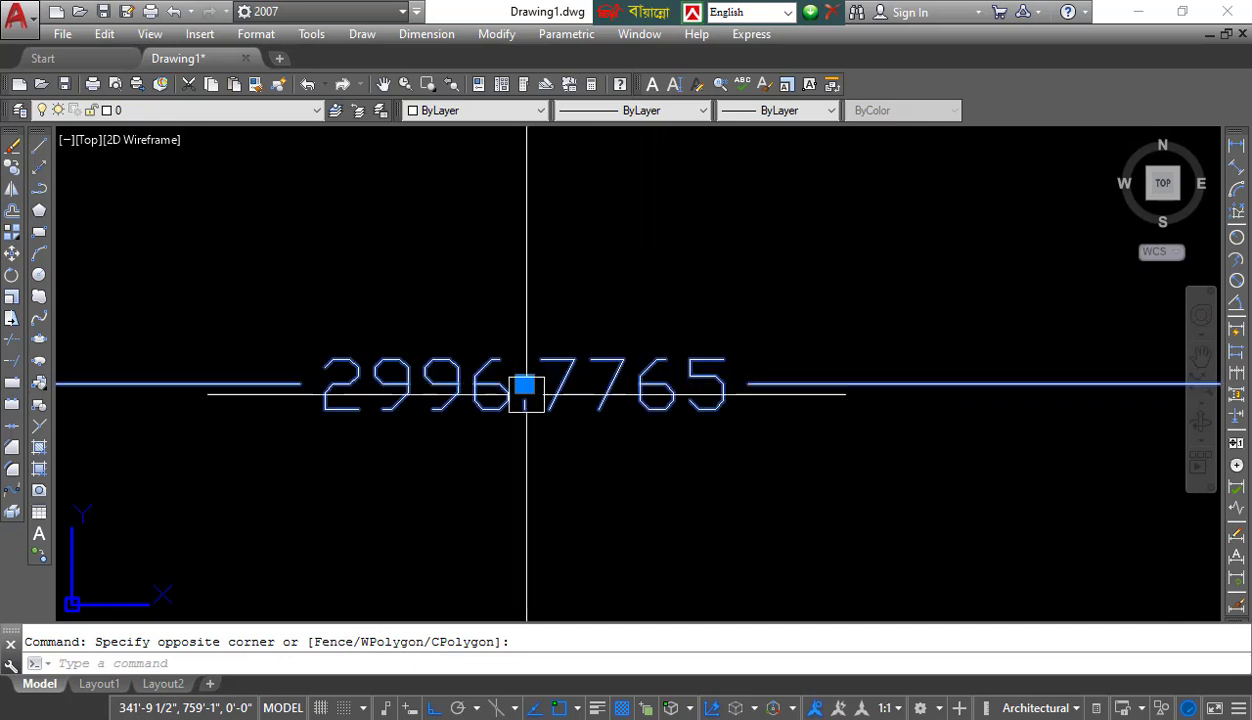
{"action": "scroll", "coordinate": [523, 399], "scroll_direction": "down", "scroll_amount": 3}
{"action": "key", "text": "Escape"}
{"action": "left_click", "coordinate": [595, 472]}
{"action": "left_click", "coordinate": [500, 386]}
{"action": "scroll", "coordinate": [525, 400], "scroll_direction": "down", "scroll_amount": 8}
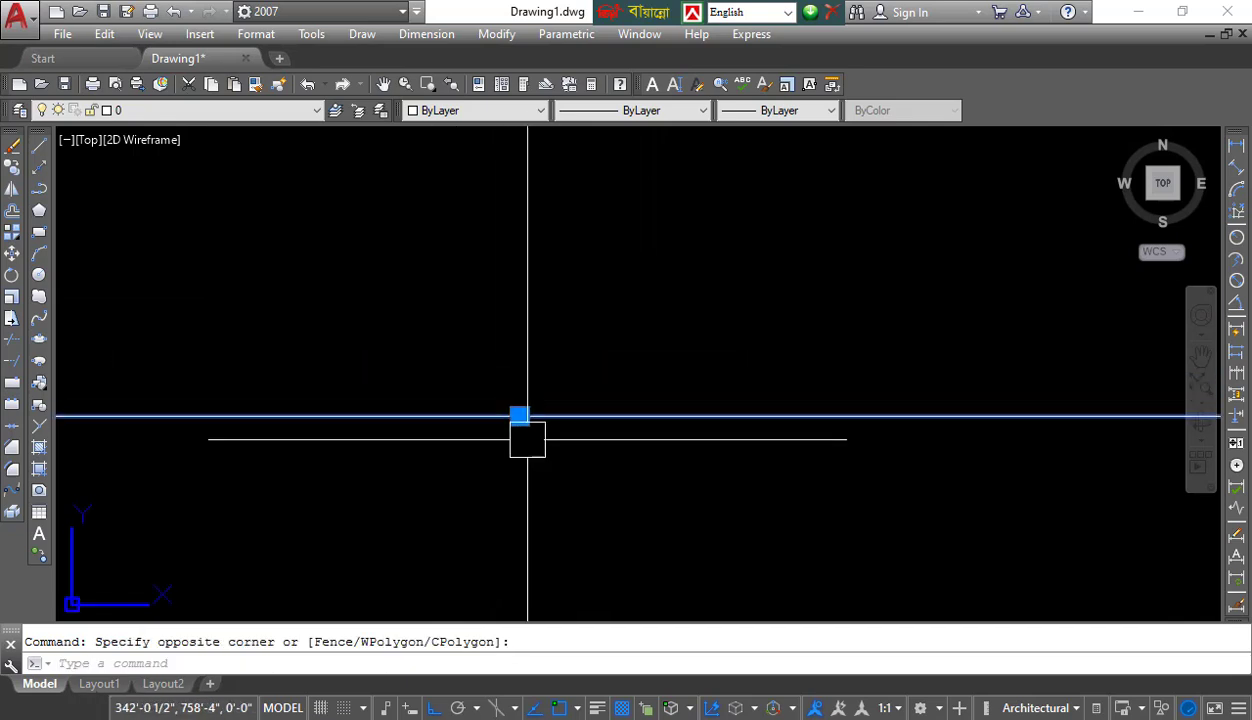
{"action": "scroll", "coordinate": [497, 334], "scroll_direction": "up", "scroll_amount": 2}
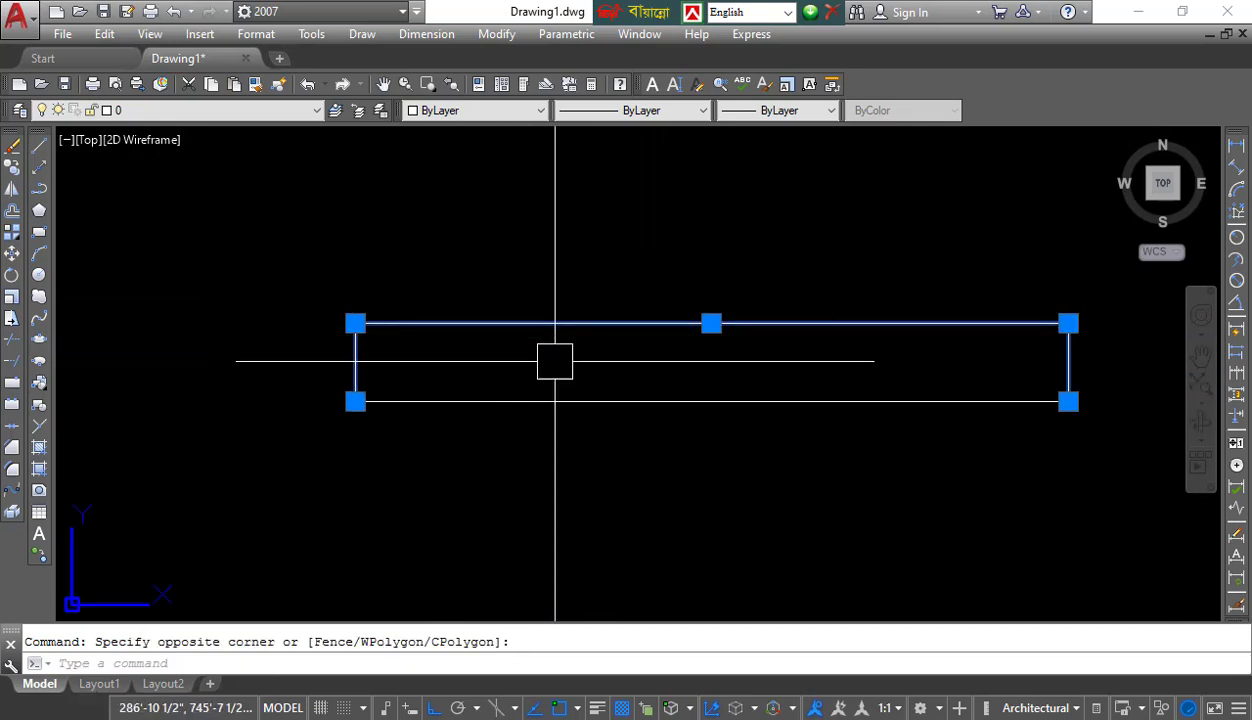
{"action": "middle_click_drag", "start_coordinate": [606, 356], "coordinate": [483, 376]}
{"action": "scroll", "coordinate": [333, 408], "scroll_direction": "up", "scroll_amount": 1}
{"action": "scroll", "coordinate": [539, 381], "scroll_direction": "down", "scroll_amount": 1}
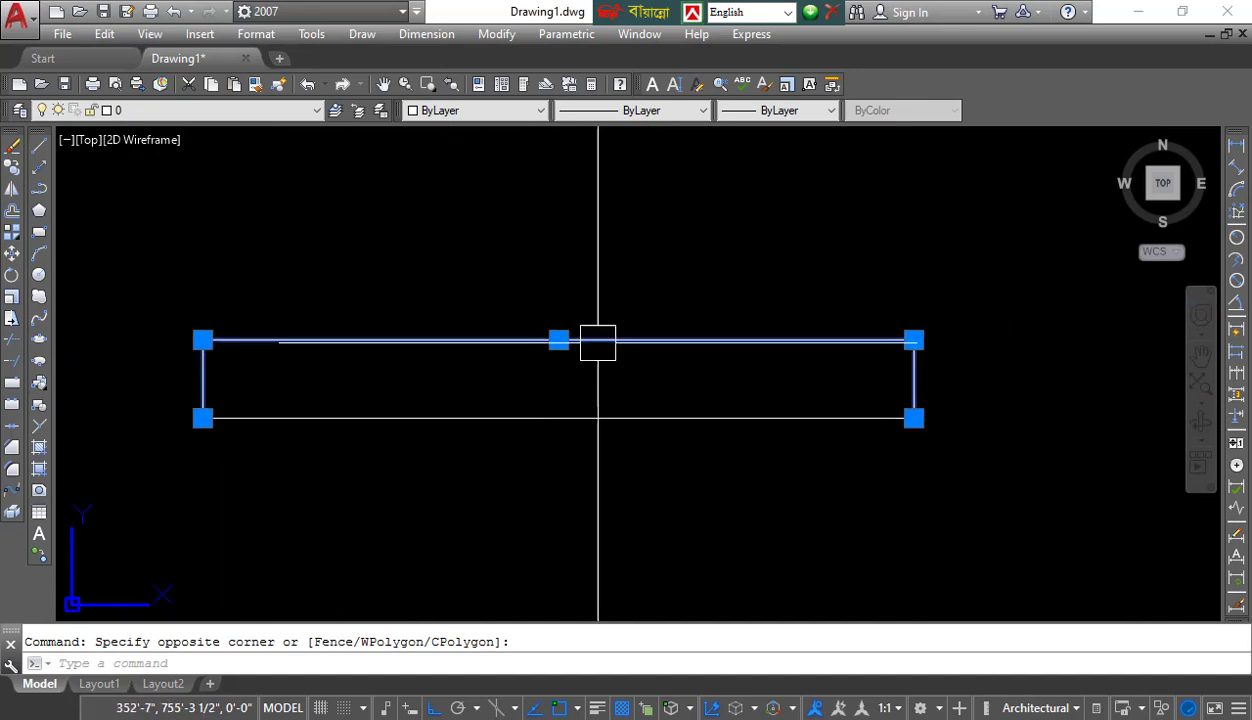
Step: Delete the dimension and the horizontal line
{"action": "key", "text": "Escape"}
{"action": "middle_click_drag", "start_coordinate": [427, 372], "coordinate": [506, 324]}
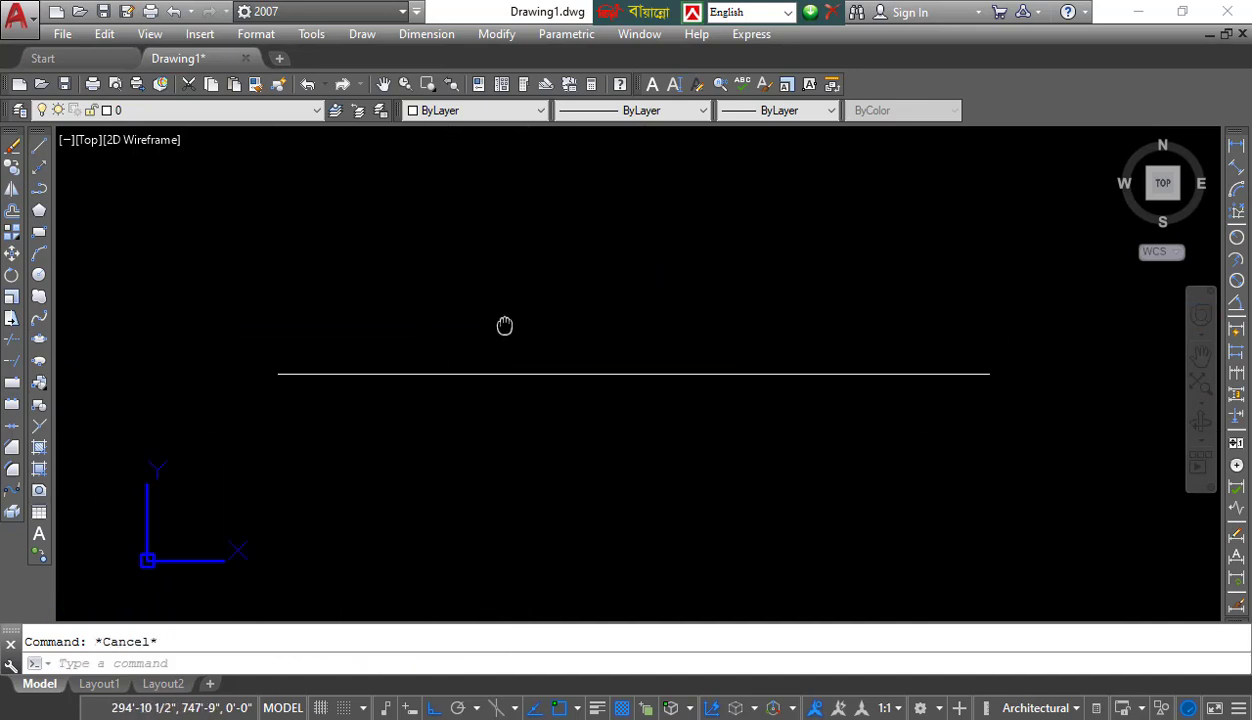
{"action": "left_click", "coordinate": [511, 370]}
{"action": "left_click", "coordinate": [559, 460]}
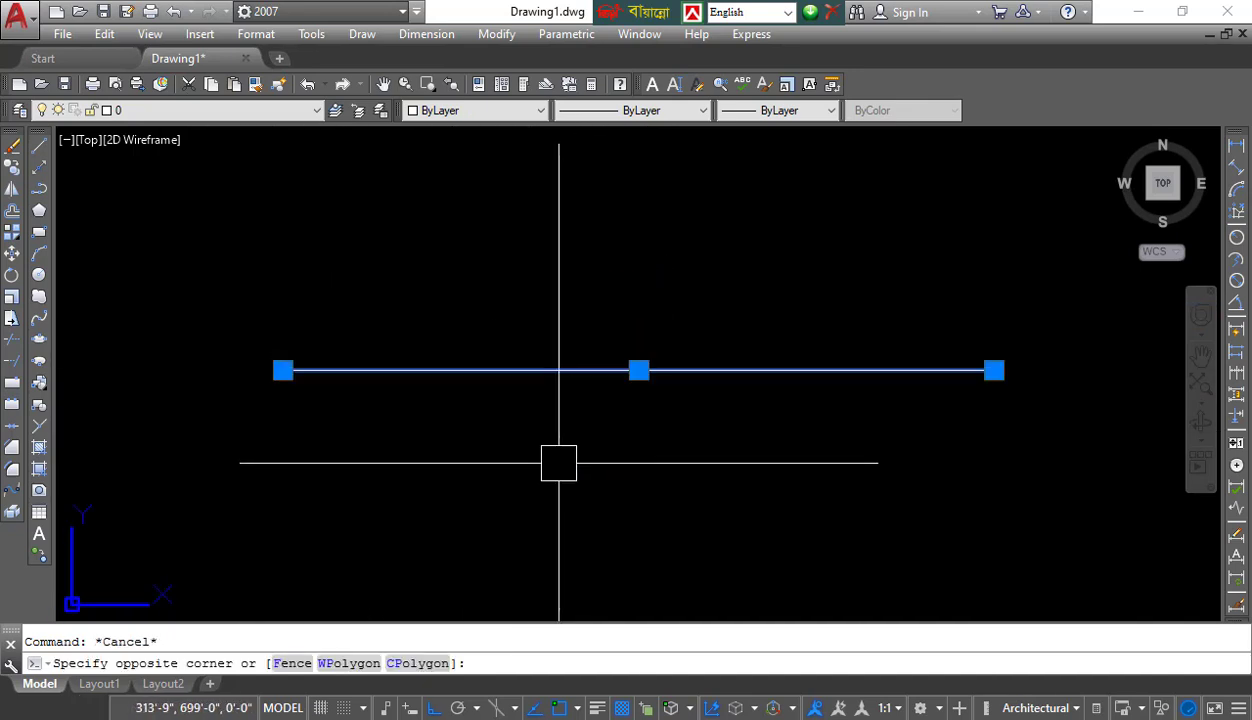
{"action": "key", "text": "Delete"}
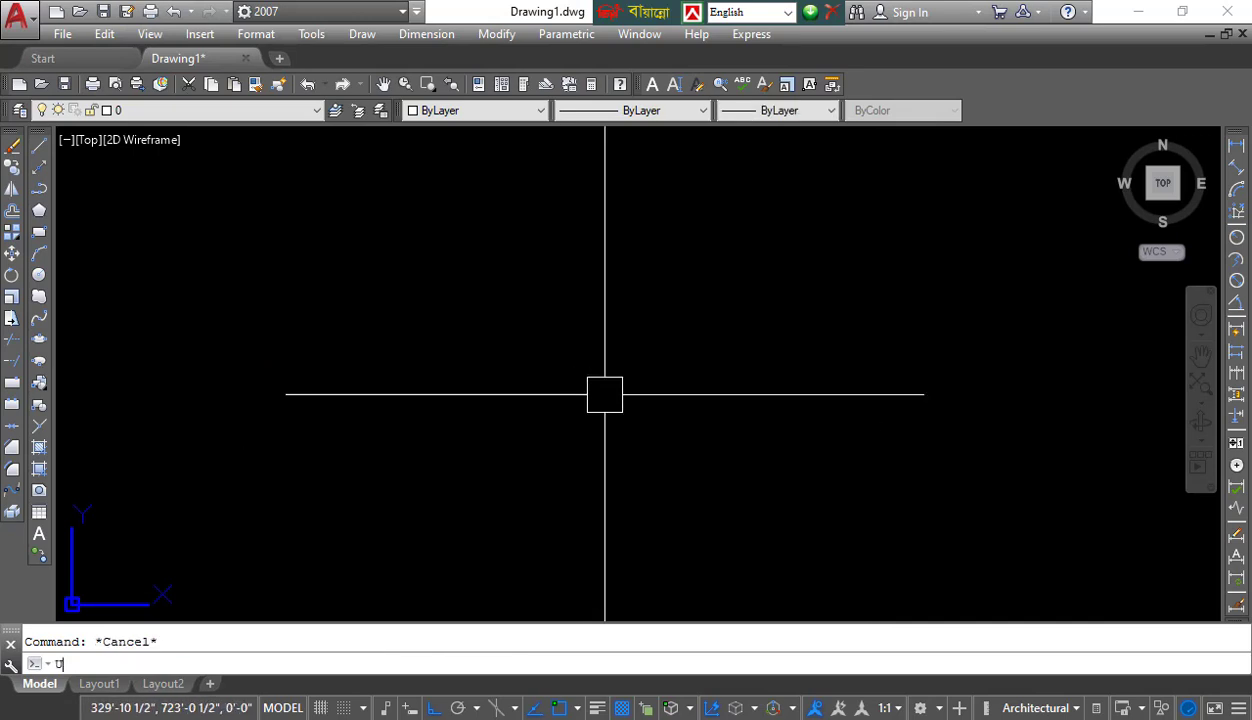
Step: Check the length type in the drawing units settings with the UN command
{"action": "key", "text": "Return"}
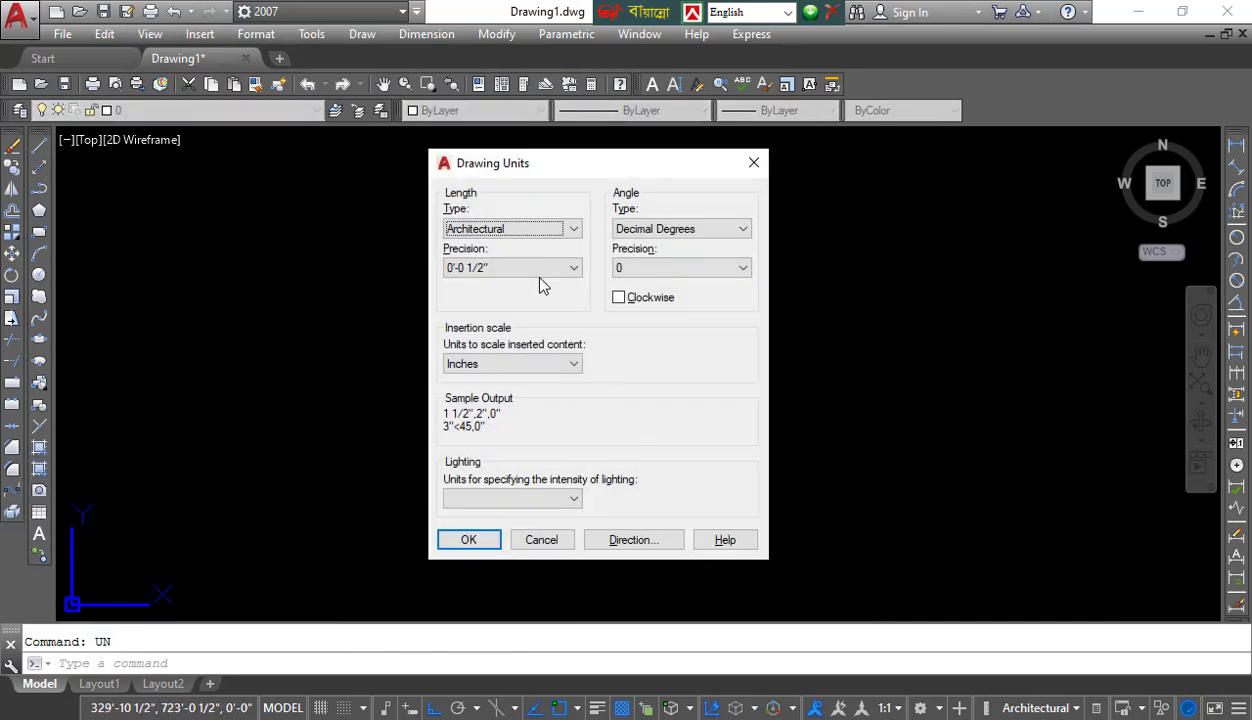
{"action": "left_click", "coordinate": [503, 226]}
{"action": "left_click", "coordinate": [617, 388]}
{"action": "key", "text": "Return"}
{"action": "left_click", "coordinate": [740, 382]}
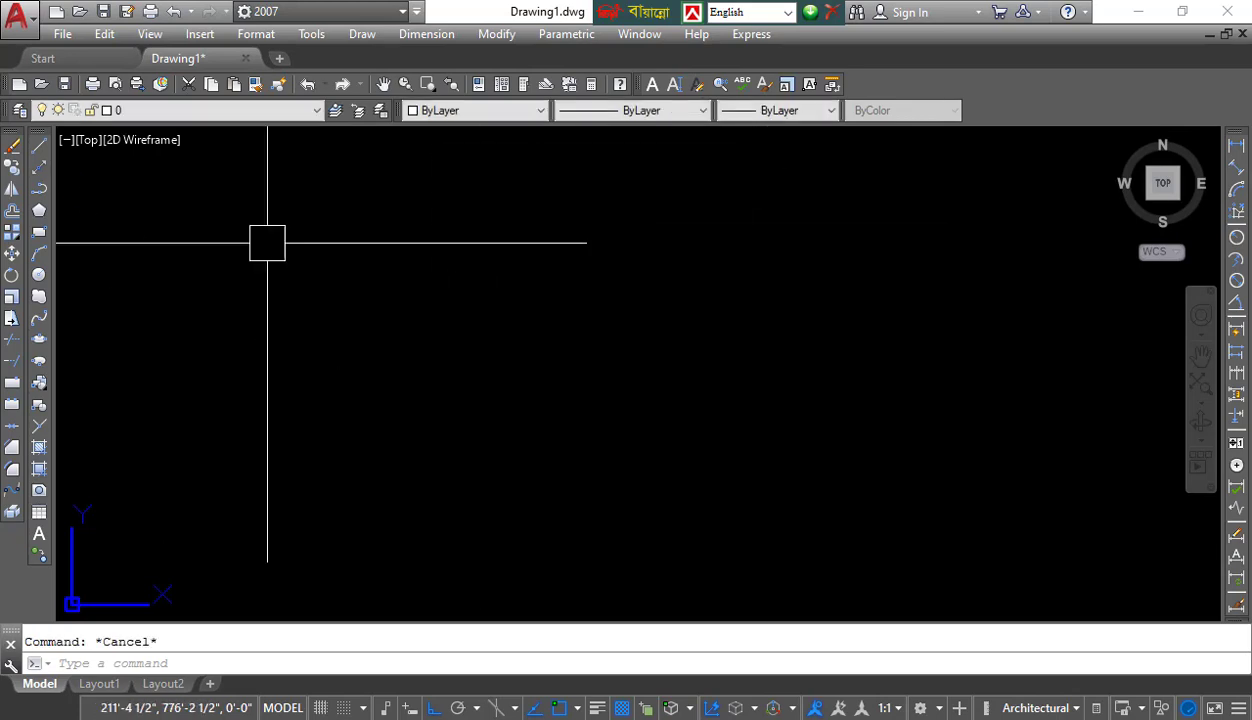
{"action": "left_click", "coordinate": [39, 146]}
{"action": "left_click", "coordinate": [307, 347]}
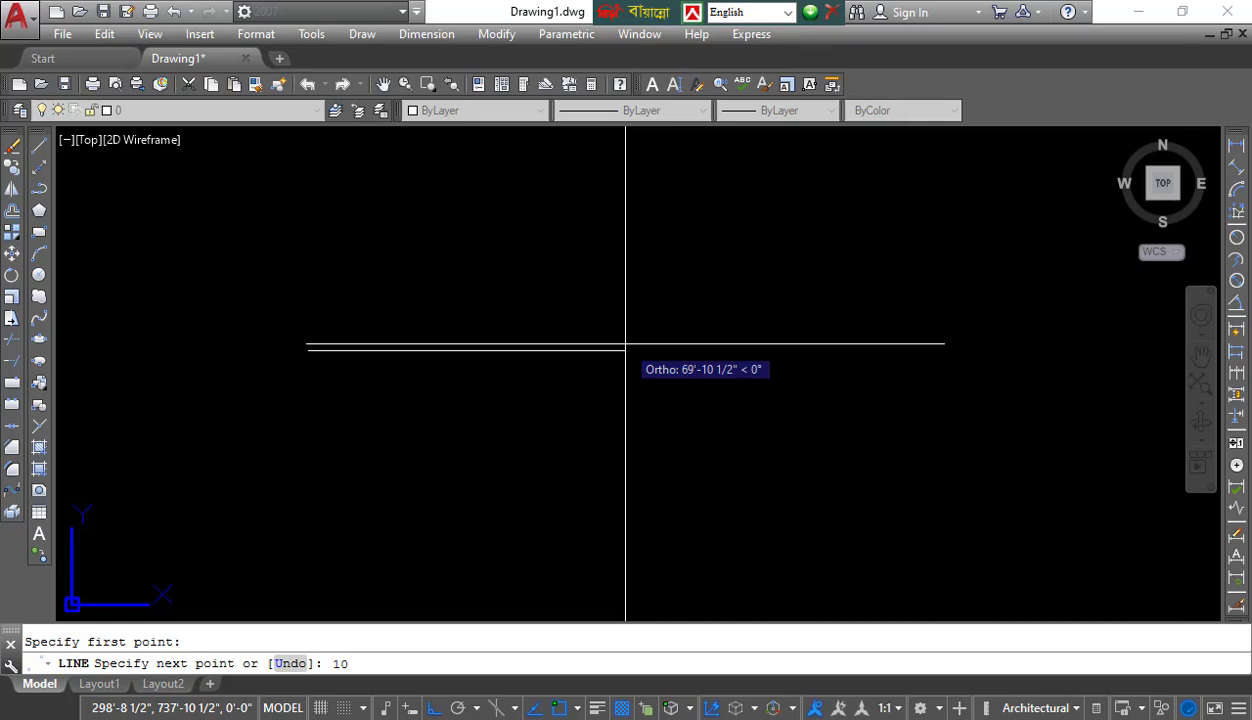
{"action": "key", "text": "Escape"}
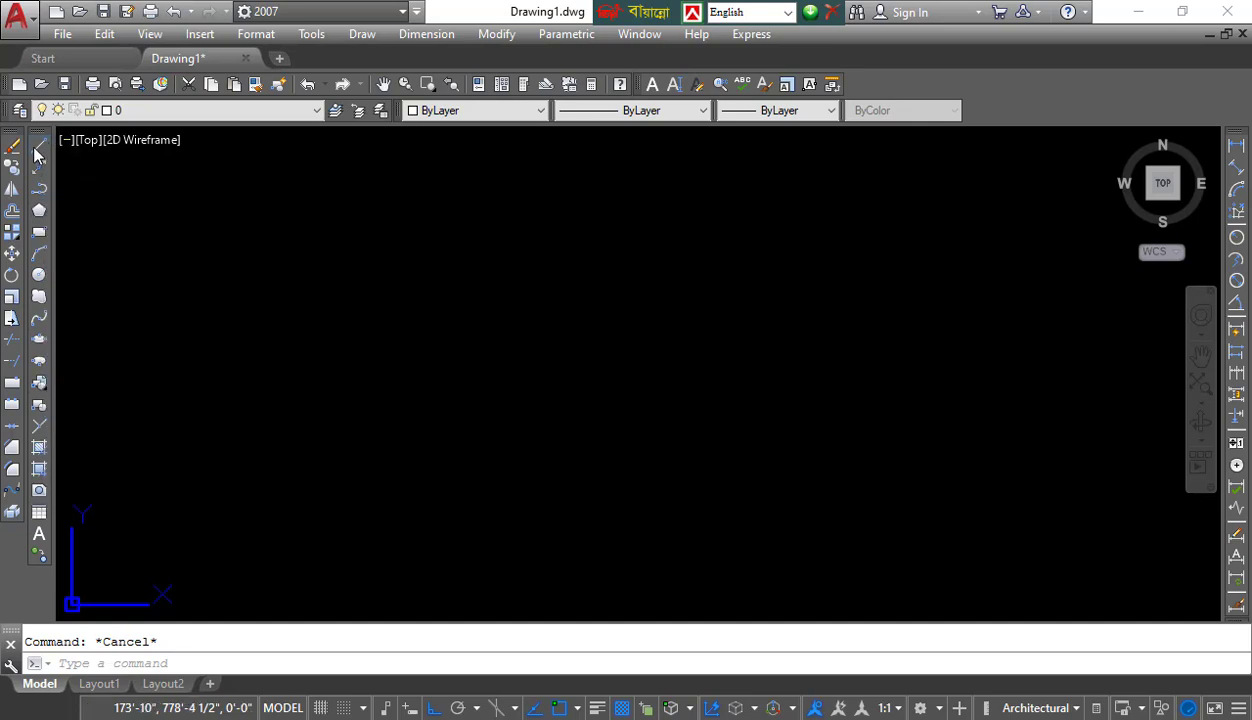
Step: Draw a horizontal line 10' long with the Line command
{"action": "left_click", "coordinate": [39, 145]}
{"action": "left_click", "coordinate": [287, 282]}
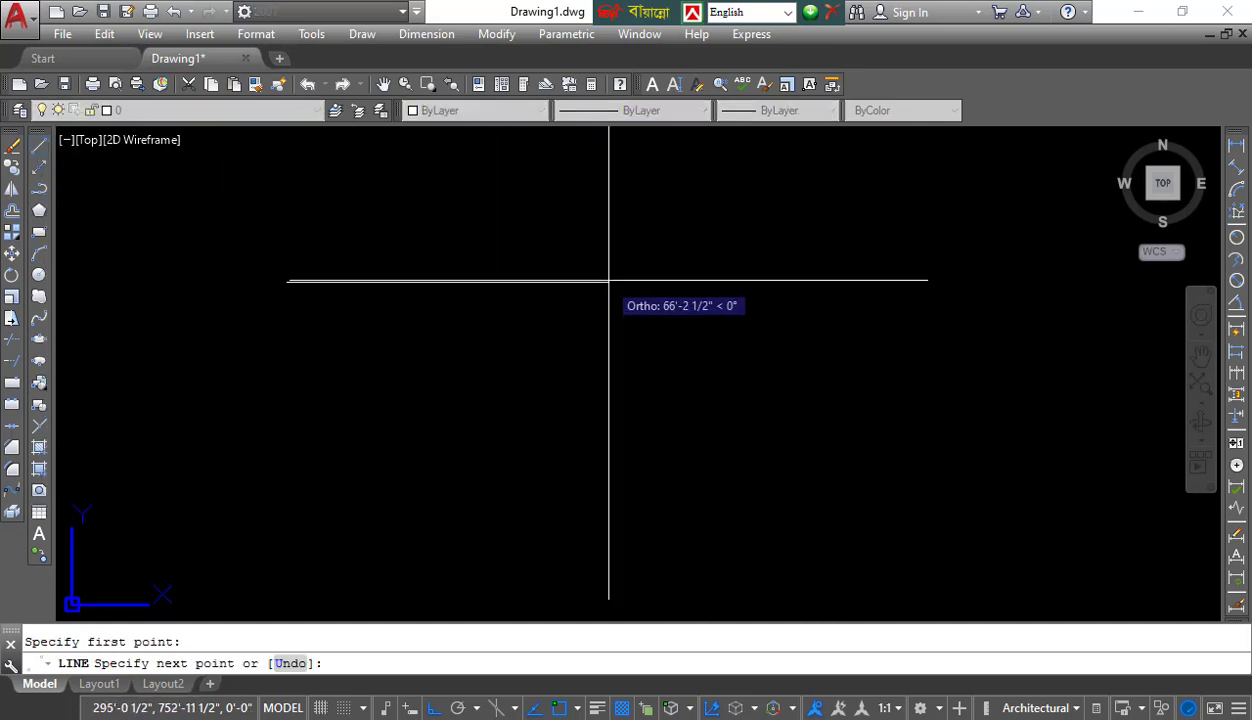
{"action": "type", "text": "10'"}
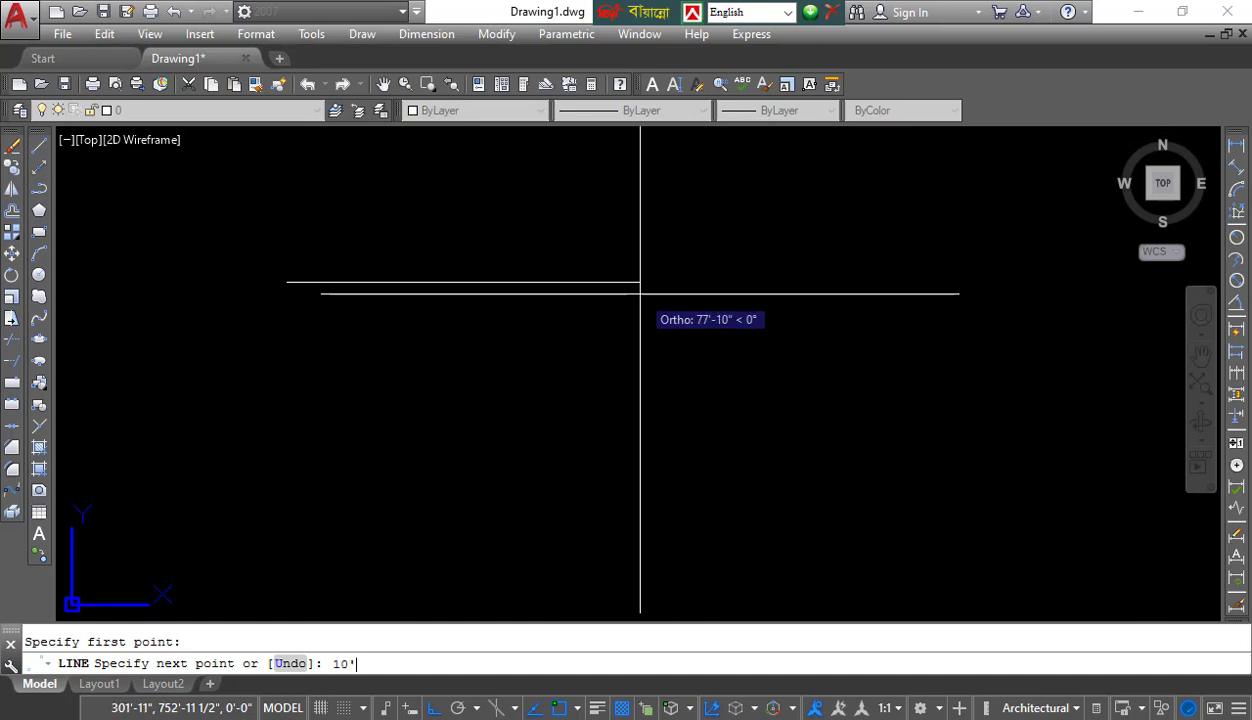
{"action": "key", "text": "Return"}
{"action": "key", "text": "Escape"}
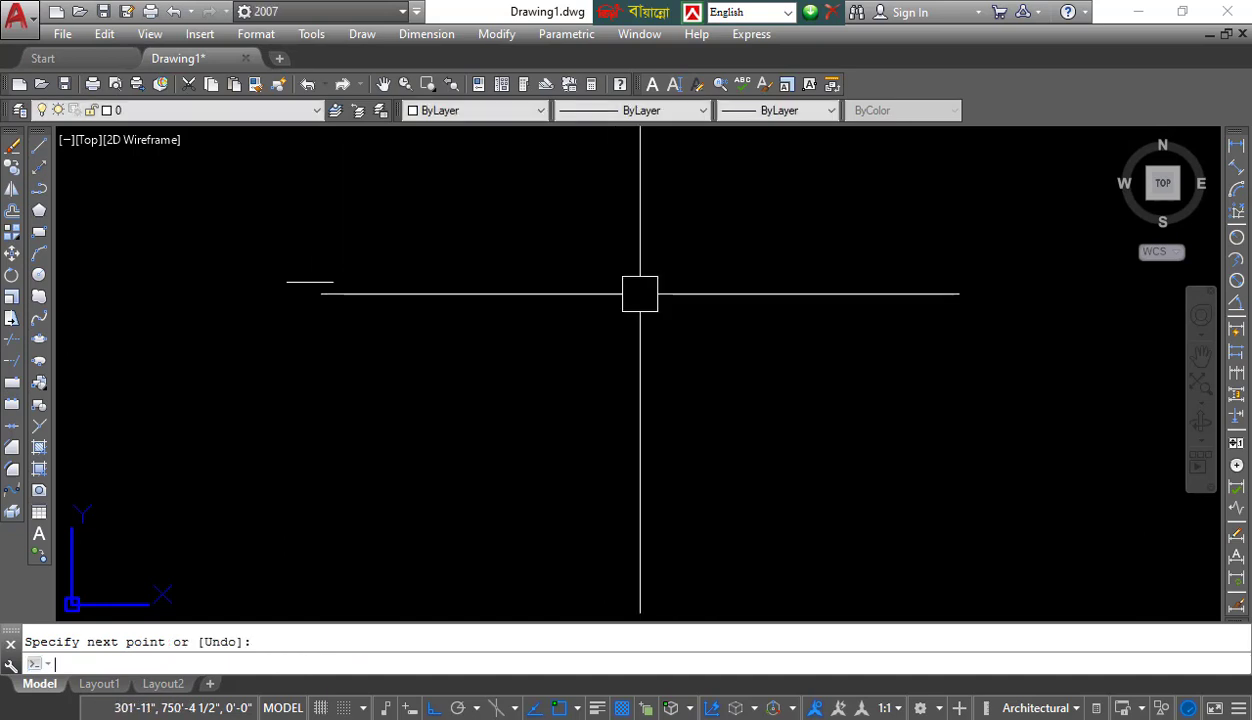
Step: Inspect the 10' line at close range and its full extent in the drawing area
{"action": "middle_click_drag", "start_coordinate": [334, 320], "coordinate": [345, 321]}
{"action": "scroll", "coordinate": [296, 287], "scroll_direction": "up", "scroll_amount": 4}
{"action": "middle_click_drag", "start_coordinate": [428, 252], "coordinate": [470, 289]}
{"action": "left_click", "coordinate": [517, 242]}
{"action": "left_click", "coordinate": [493, 336]}
{"action": "key", "text": "Escape"}
{"action": "scroll", "coordinate": [461, 349], "scroll_direction": "down", "scroll_amount": 4}
{"action": "middle_click_drag", "start_coordinate": [486, 358], "coordinate": [499, 307]}
{"action": "left_click", "coordinate": [439, 363]}
{"action": "middle_click_drag", "start_coordinate": [619, 352], "coordinate": [606, 389]}
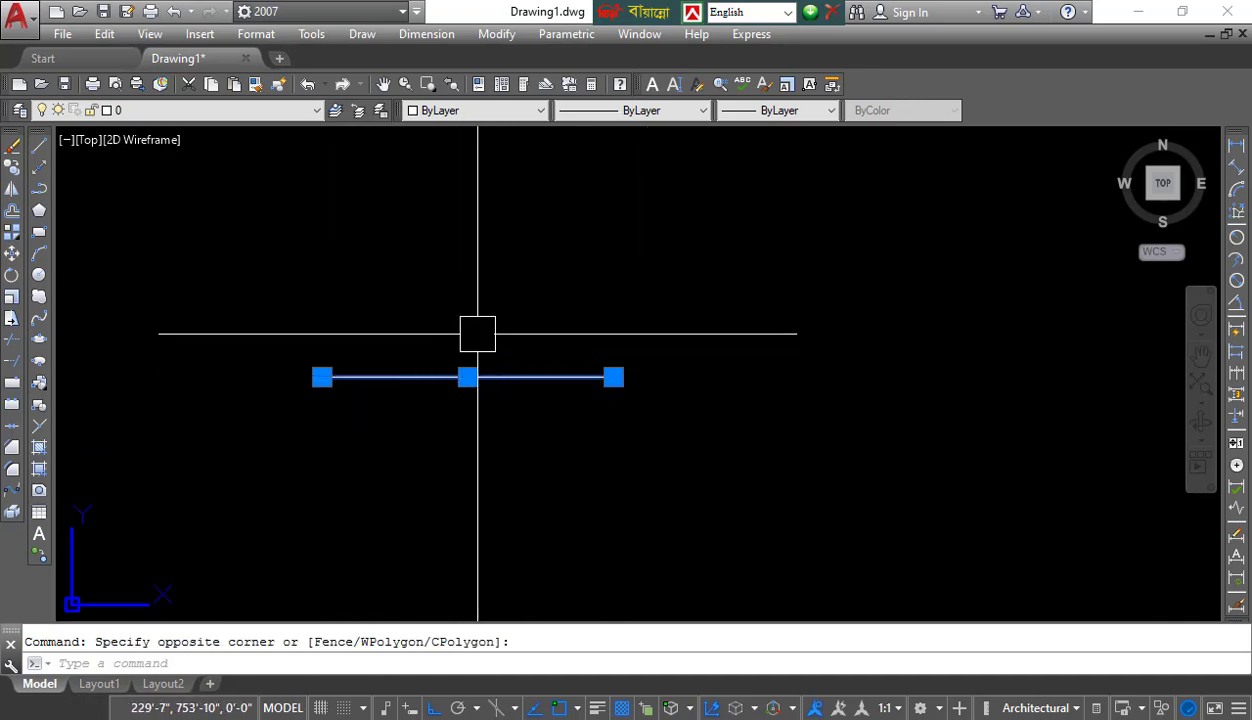
{"action": "key", "text": "Escape"}
{"action": "left_click", "coordinate": [477, 334]}
{"action": "left_click", "coordinate": [399, 445]}
{"action": "key", "text": "Escape"}
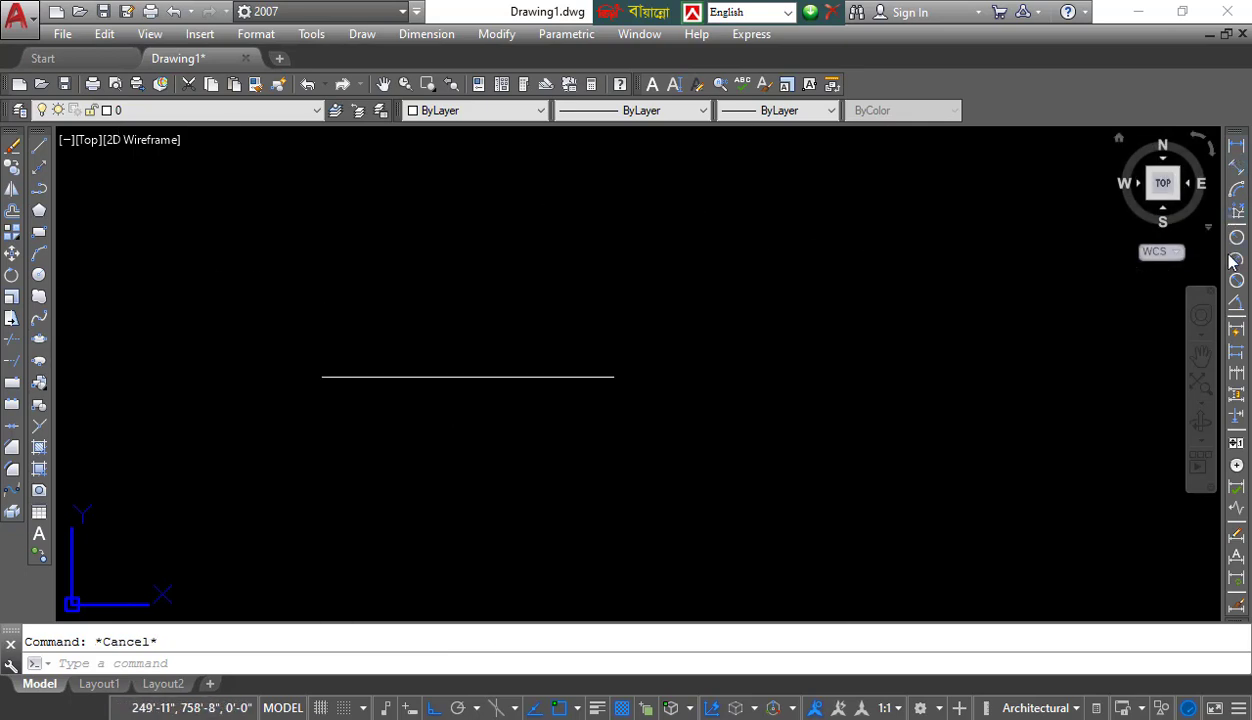
Step: Add a linear dimension between the two endpoints of the 10' line, placed just above it
{"action": "left_click", "coordinate": [1237, 147]}
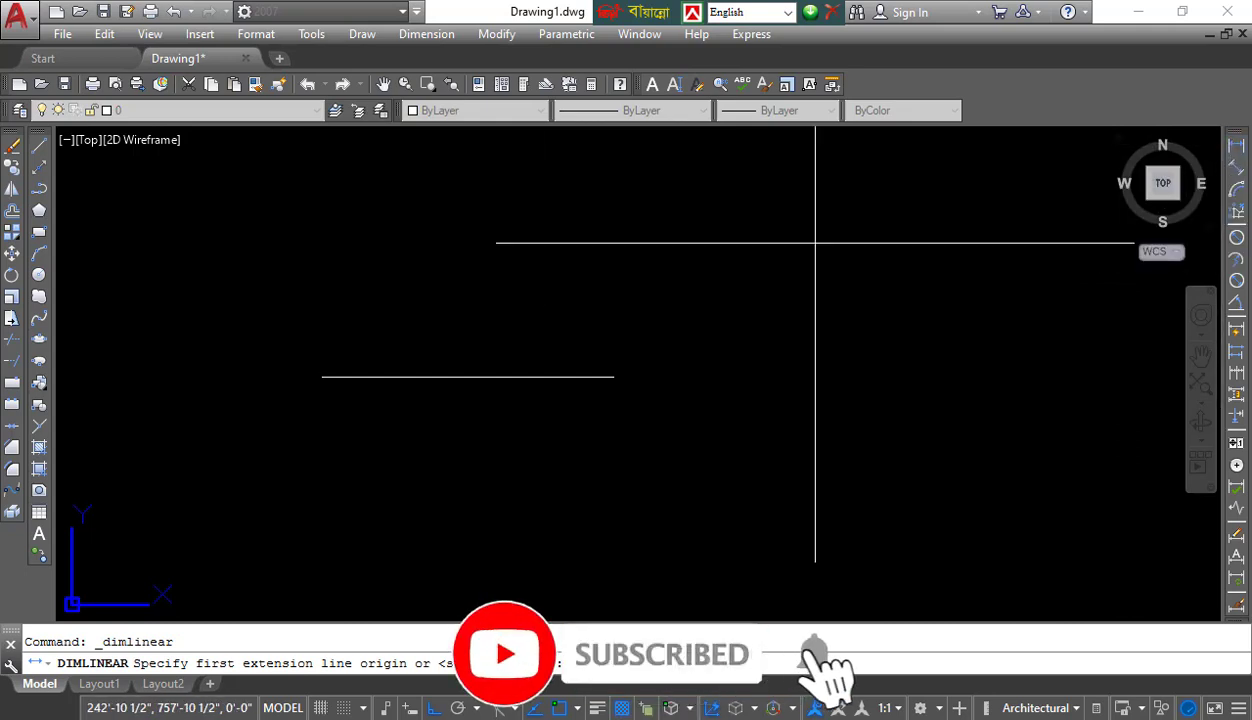
{"action": "scroll", "coordinate": [460, 330], "scroll_direction": "up", "scroll_amount": 2}
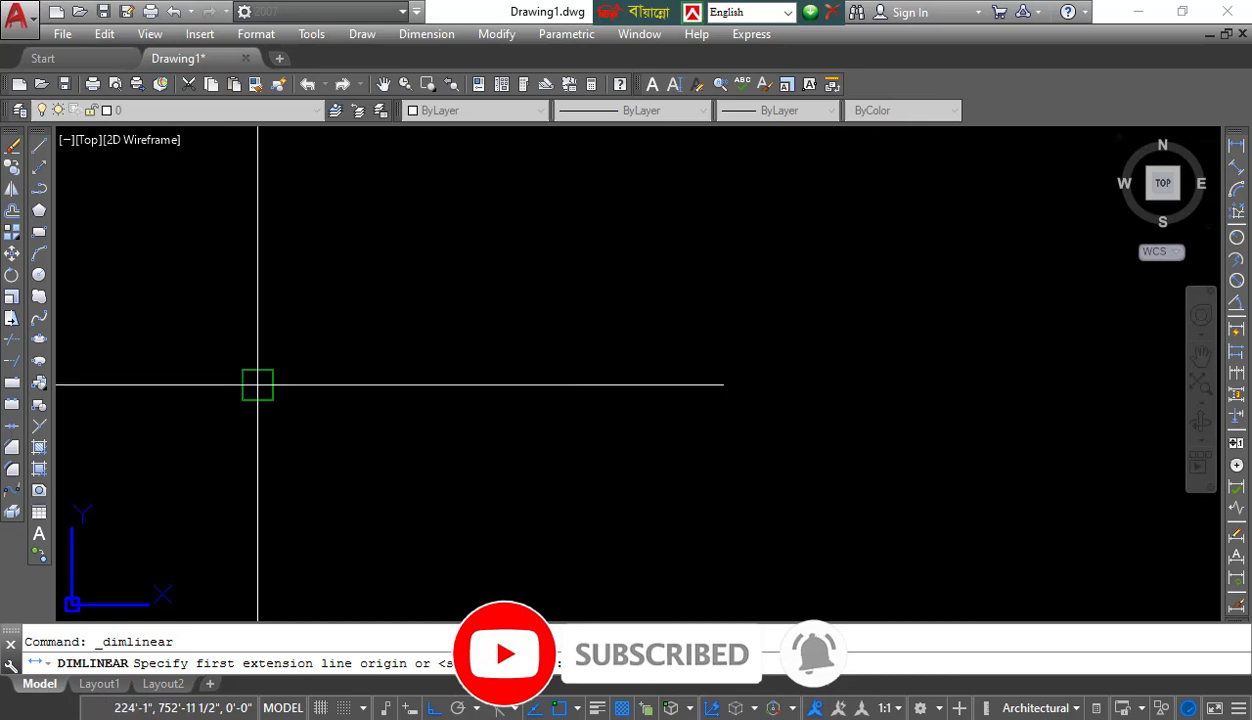
{"action": "left_click", "coordinate": [257, 384]}
{"action": "left_click", "coordinate": [723, 384]}
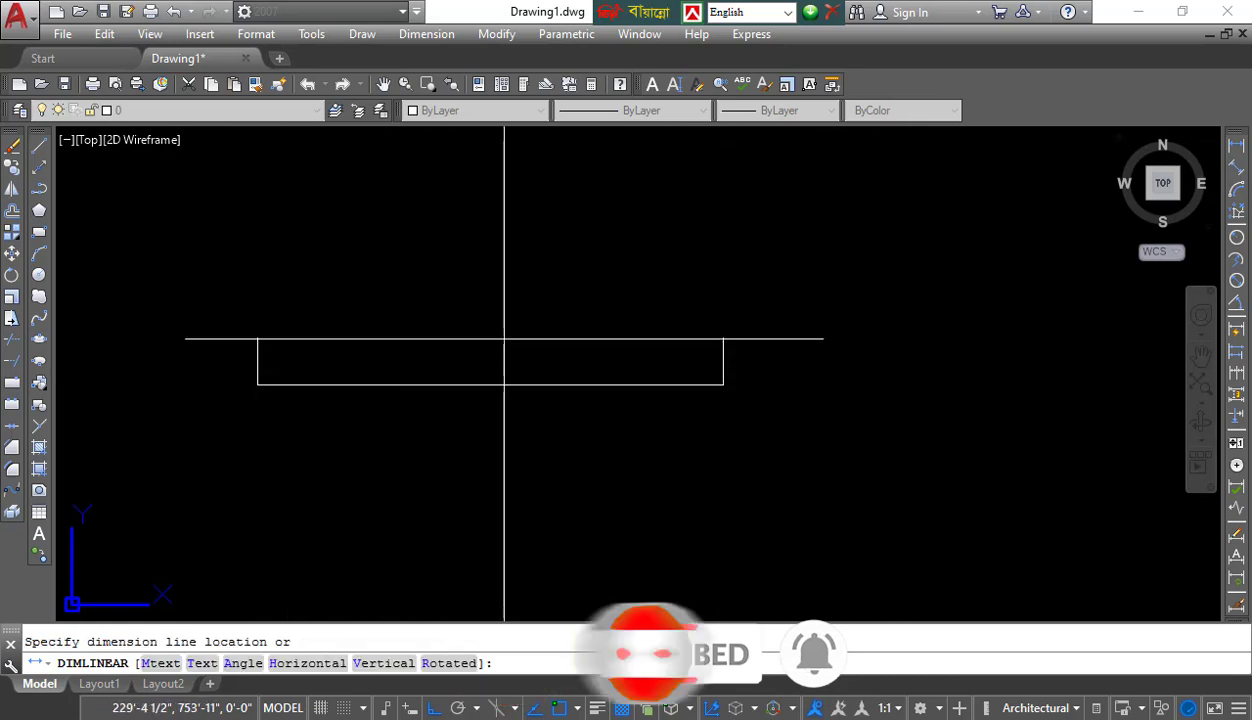
{"action": "left_click", "coordinate": [523, 349]}
Step: Examine the new dimension's text for its unit format and its size relative to the line
{"action": "scroll", "coordinate": [676, 317], "scroll_direction": "up", "scroll_amount": 3}
{"action": "scroll", "coordinate": [764, 302], "scroll_direction": "up", "scroll_amount": 5}
{"action": "middle_click_drag", "start_coordinate": [764, 302], "coordinate": [472, 344]}
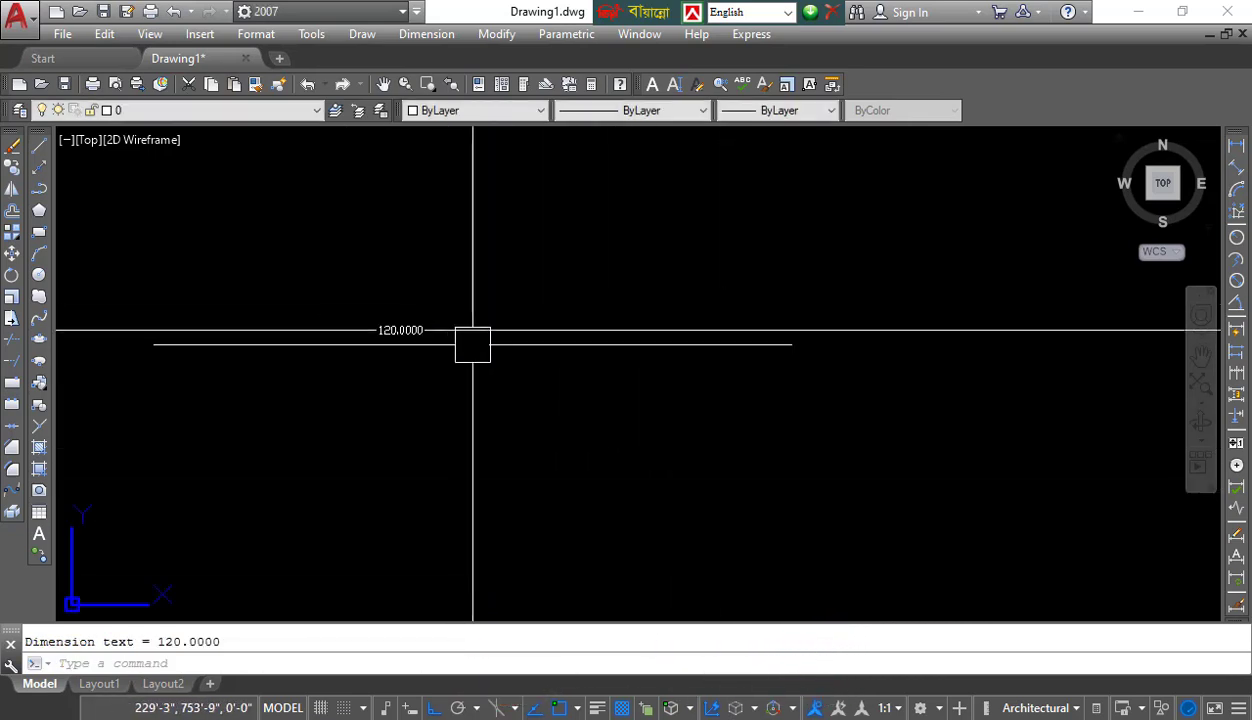
{"action": "scroll", "coordinate": [475, 345], "scroll_direction": "up", "scroll_amount": 2}
{"action": "left_click", "coordinate": [464, 262]}
{"action": "left_click", "coordinate": [325, 391]}
{"action": "scroll", "coordinate": [325, 391], "scroll_direction": "down", "scroll_amount": 4}
{"action": "middle_click_drag", "start_coordinate": [323, 396], "coordinate": [426, 371]}
{"action": "key", "text": "Escape"}
{"action": "scroll", "coordinate": [456, 332], "scroll_direction": "up", "scroll_amount": 5}
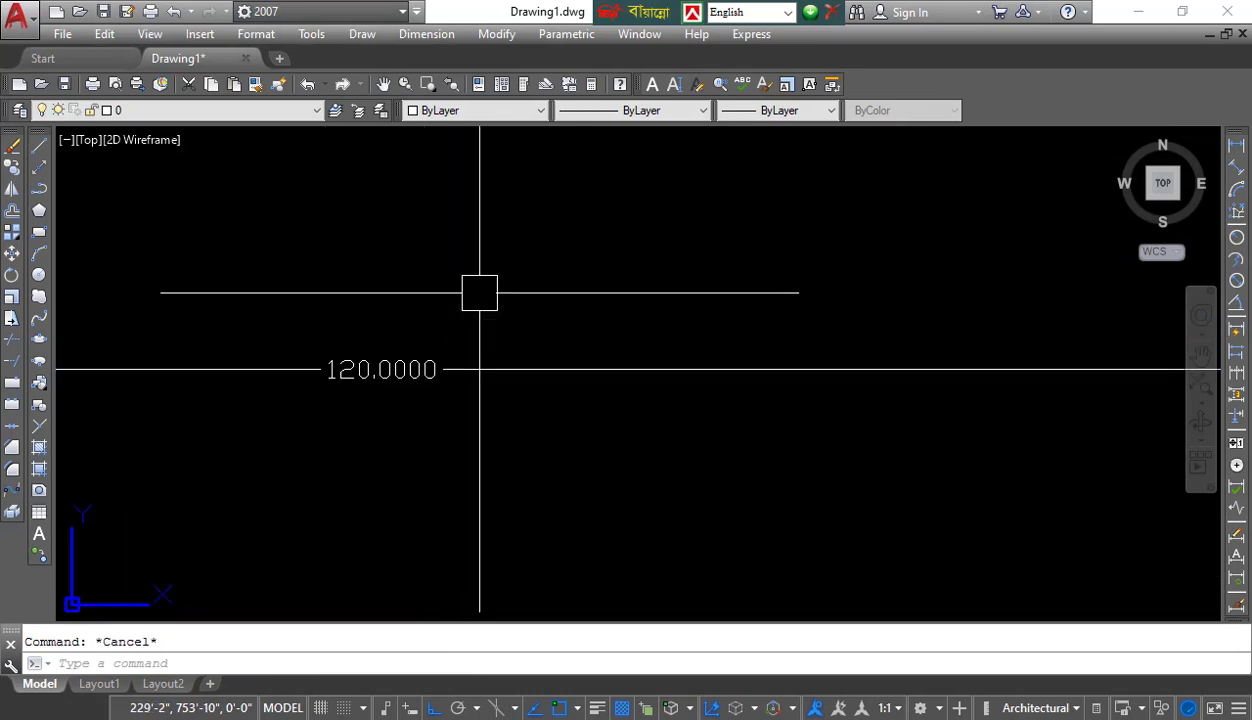
{"action": "left_click", "coordinate": [480, 293]}
{"action": "left_click", "coordinate": [361, 449]}
{"action": "scroll", "coordinate": [363, 450], "scroll_direction": "down", "scroll_amount": 6}
{"action": "middle_click_drag", "start_coordinate": [376, 460], "coordinate": [540, 364]}
{"action": "scroll", "coordinate": [540, 364], "scroll_direction": "down", "scroll_amount": 3}
{"action": "key", "text": "Escape"}
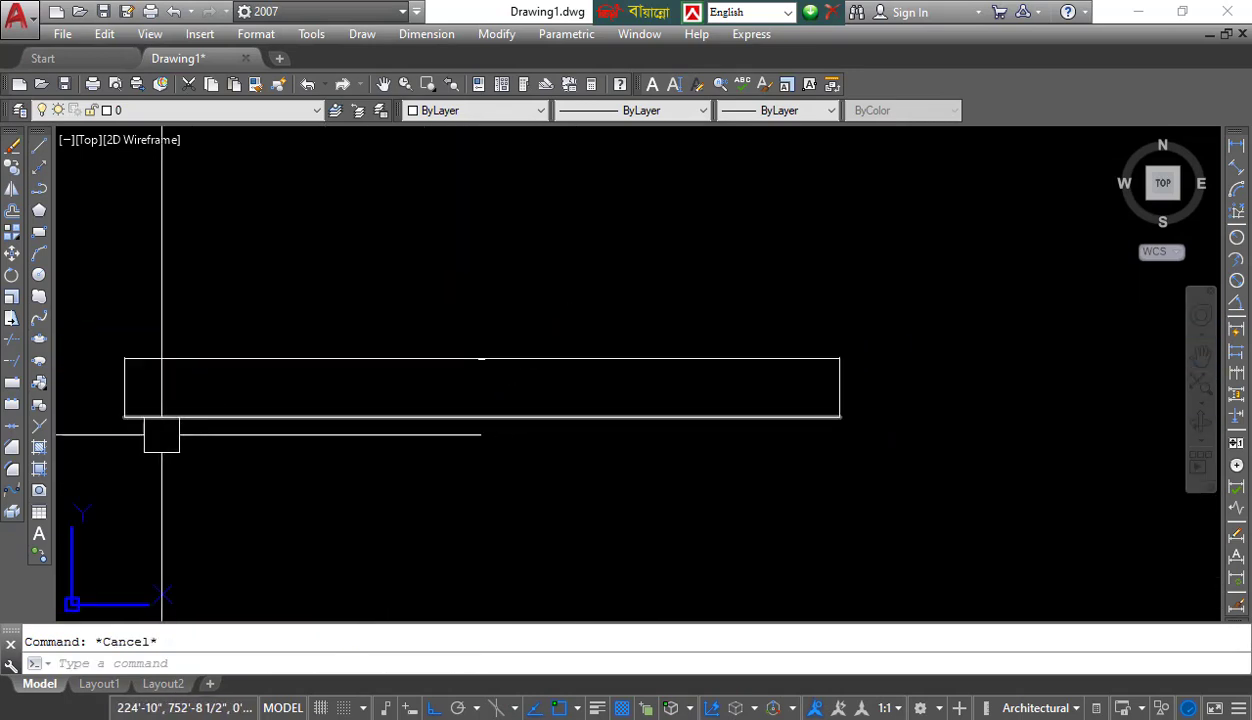
{"action": "scroll", "coordinate": [451, 358], "scroll_direction": "up", "scroll_amount": 3}
{"action": "scroll", "coordinate": [451, 358], "scroll_direction": "up", "scroll_amount": 5}
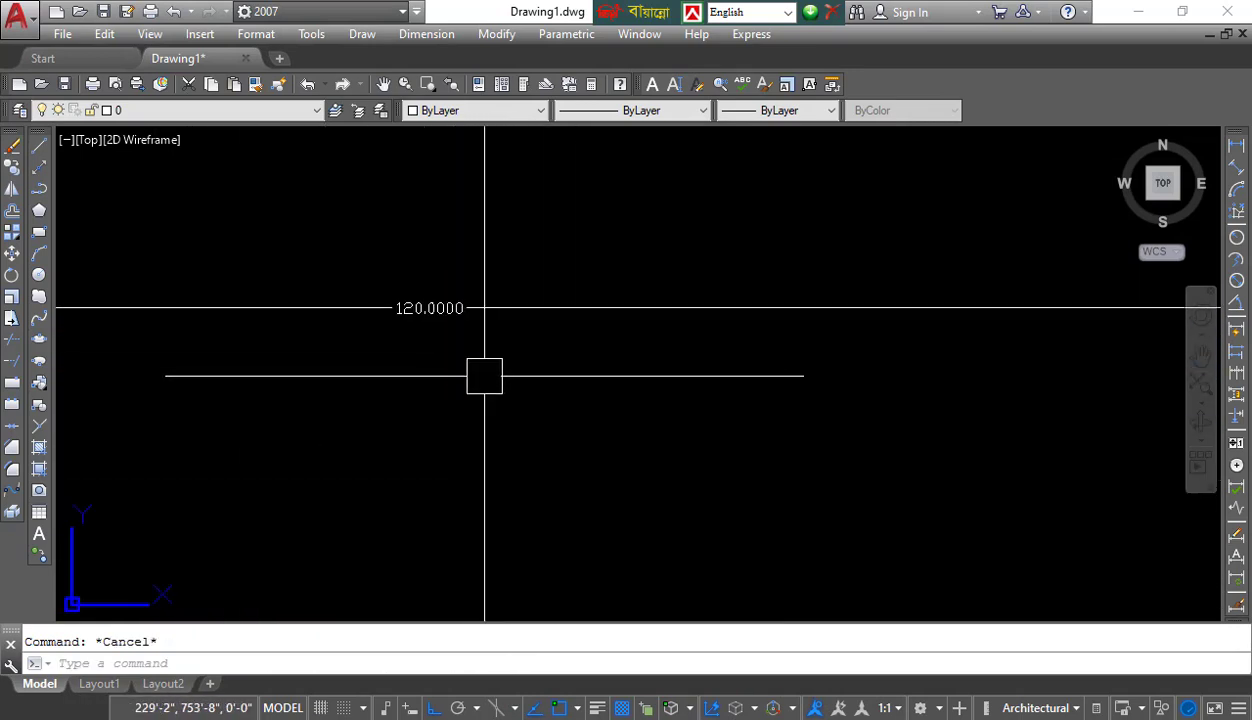
{"action": "left_click", "coordinate": [483, 374]}
{"action": "scroll", "coordinate": [433, 271], "scroll_direction": "up", "scroll_amount": 4}
{"action": "scroll", "coordinate": [410, 370], "scroll_direction": "down", "scroll_amount": 5}
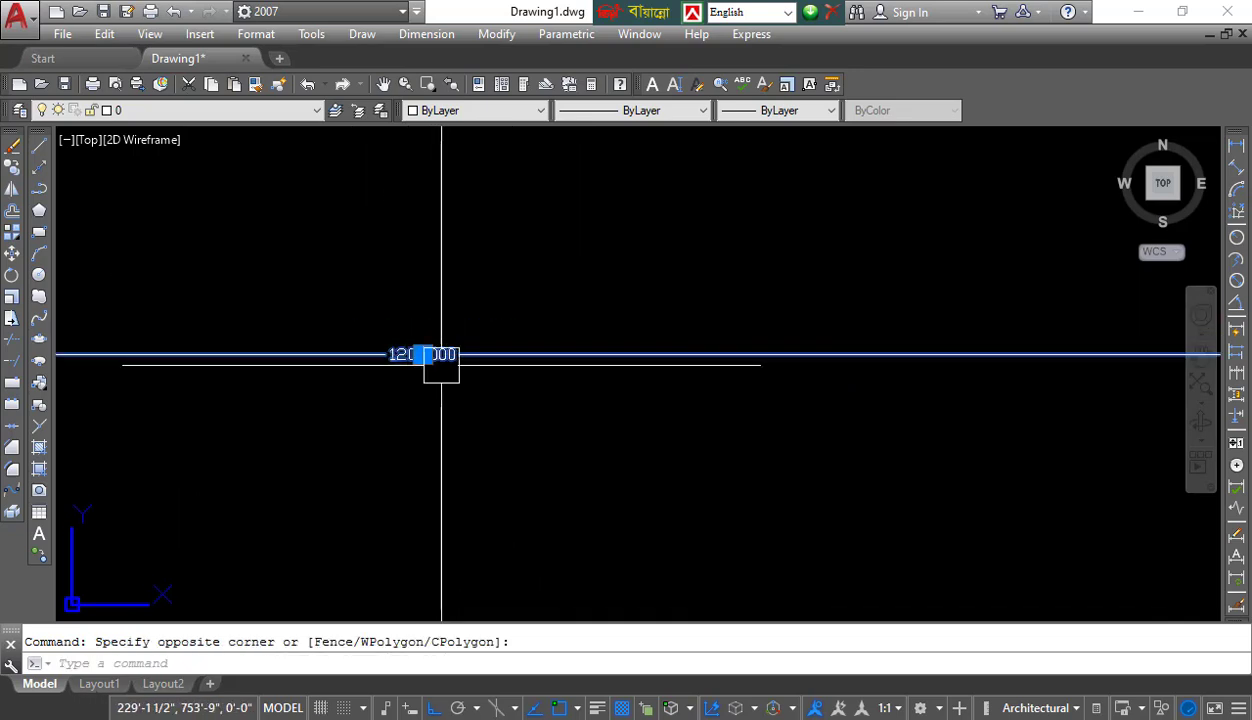
{"action": "scroll", "coordinate": [515, 280], "scroll_direction": "down", "scroll_amount": 5}
{"action": "left_click", "coordinate": [537, 268]}
{"action": "left_click", "coordinate": [446, 345]}
{"action": "scroll", "coordinate": [463, 337], "scroll_direction": "down", "scroll_amount": 6}
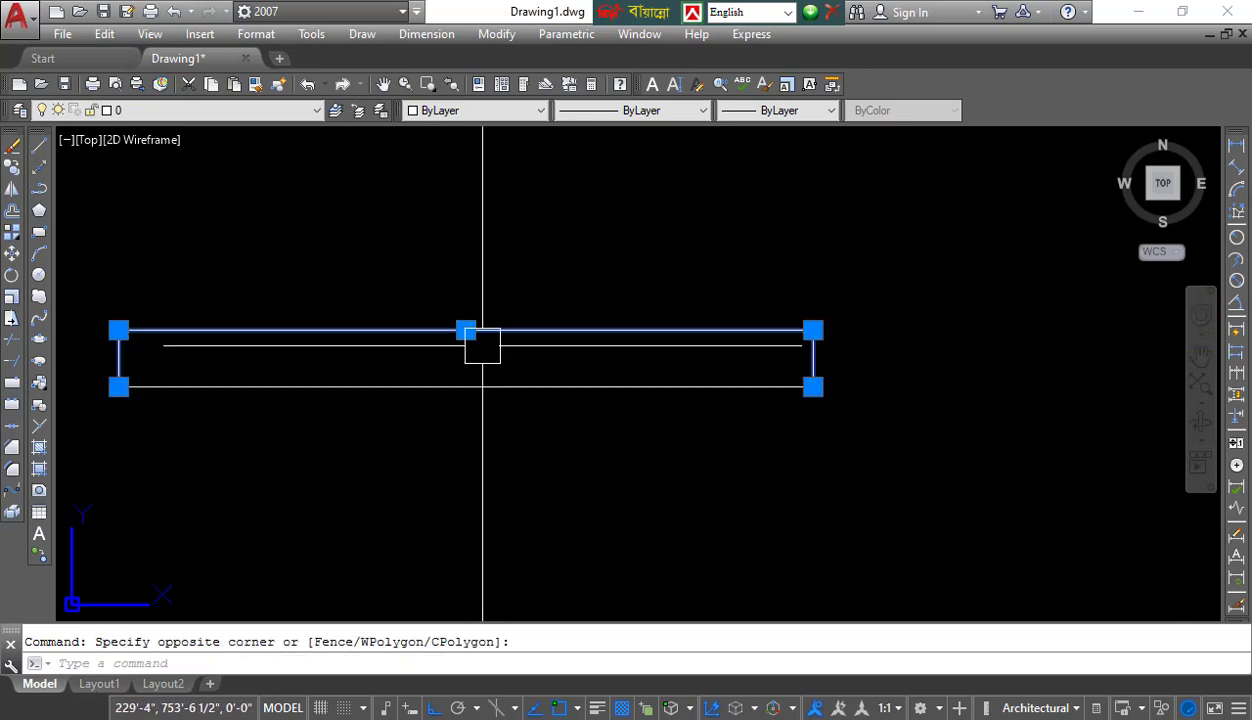
{"action": "scroll", "coordinate": [455, 245], "scroll_direction": "up", "scroll_amount": 2}
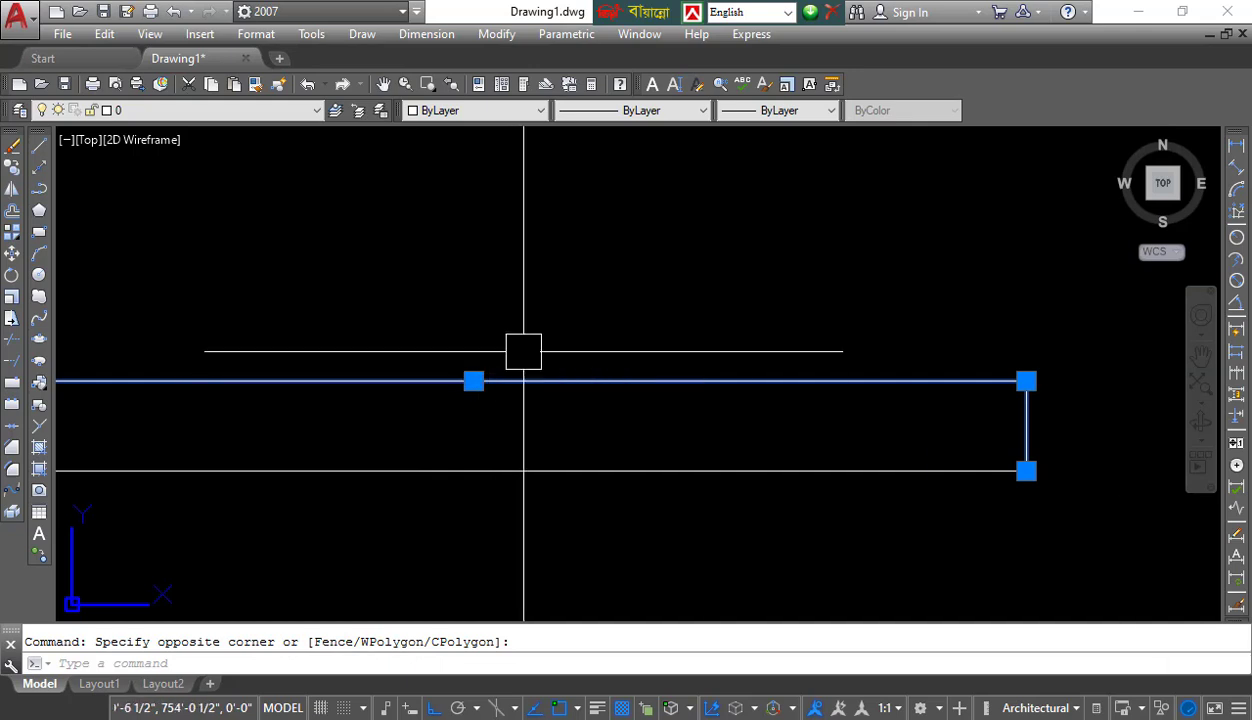
{"action": "key", "text": "Escape"}
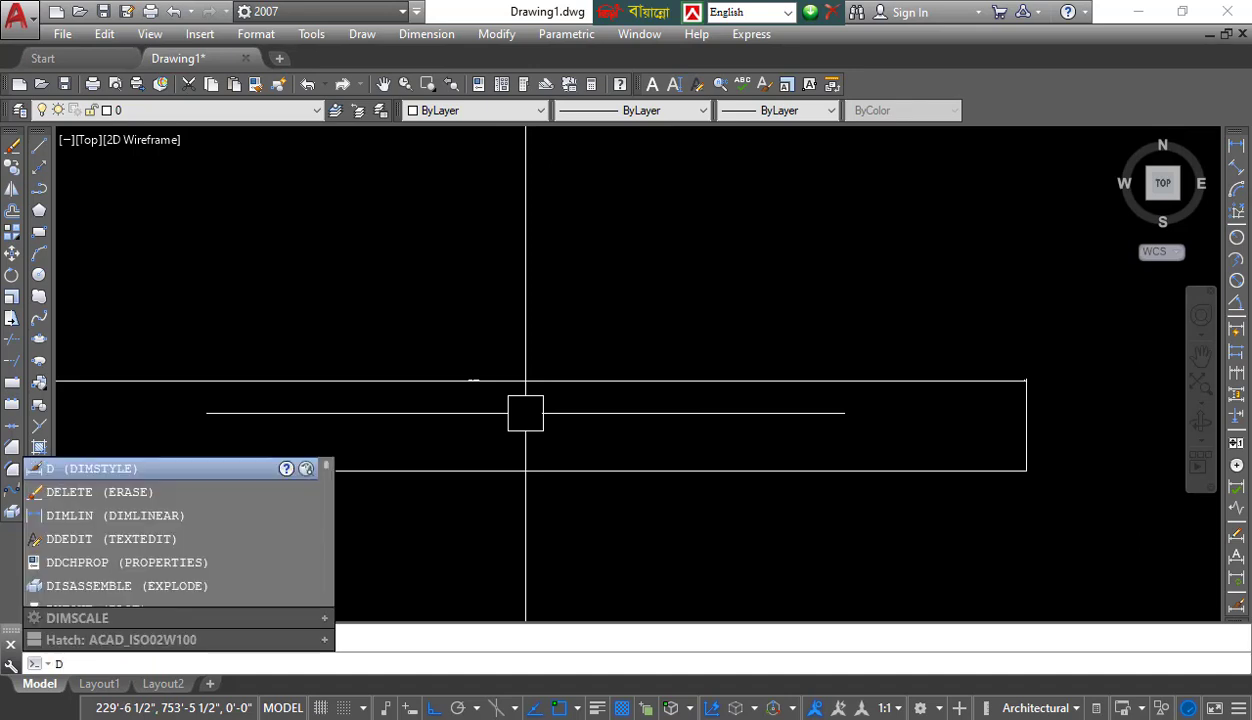
Step: Open the existing Standard dimension style for modification in the Dimension Style Manager
{"action": "key", "text": "Return"}
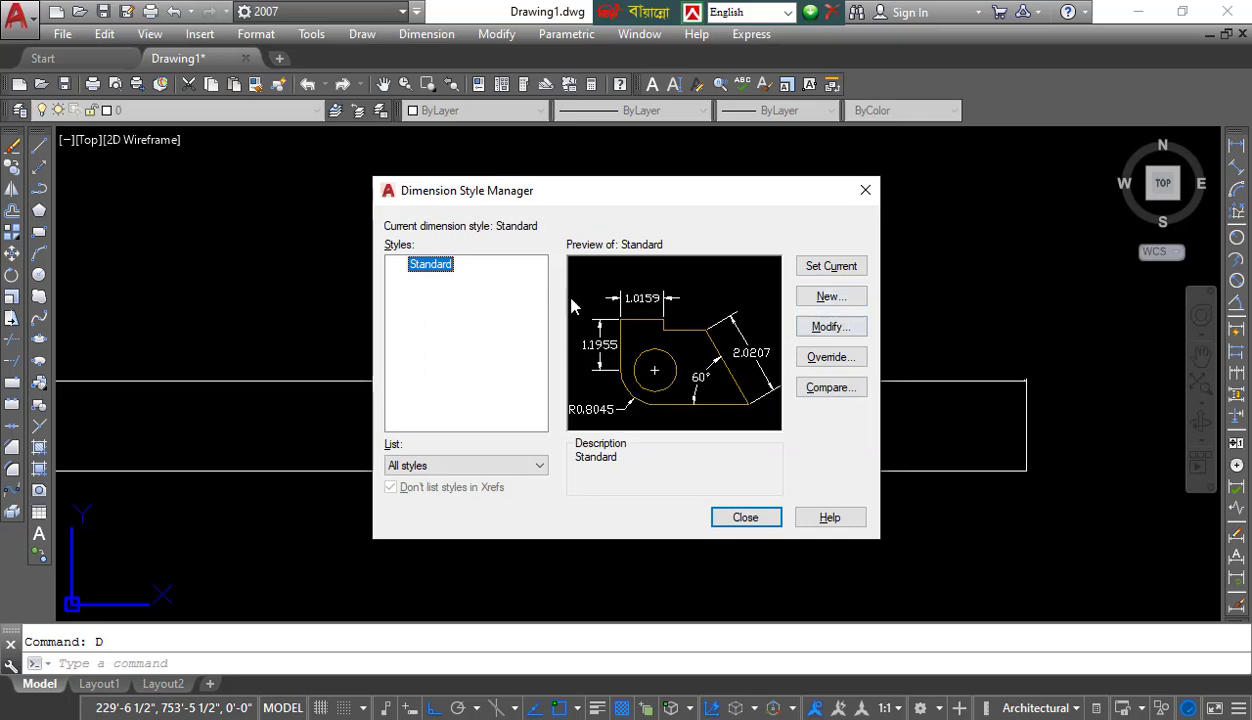
{"action": "key", "text": "Escape"}
{"action": "type", "text": "d"}
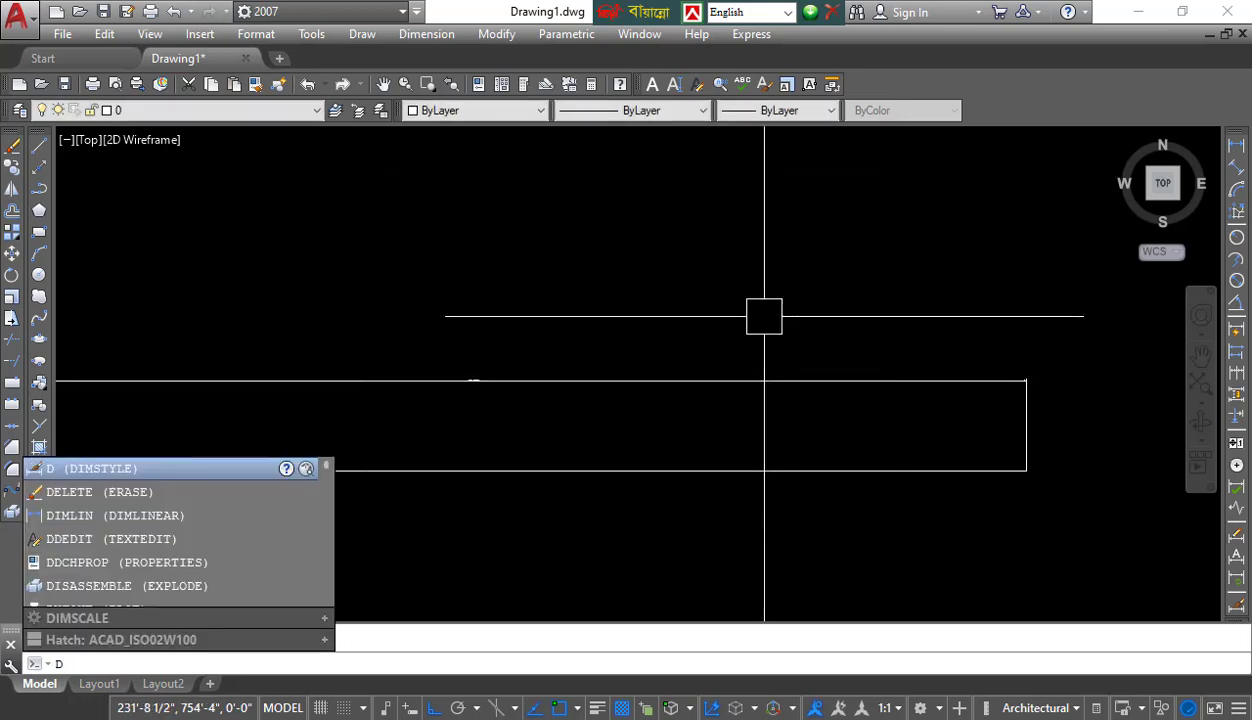
{"action": "key", "text": "Return"}
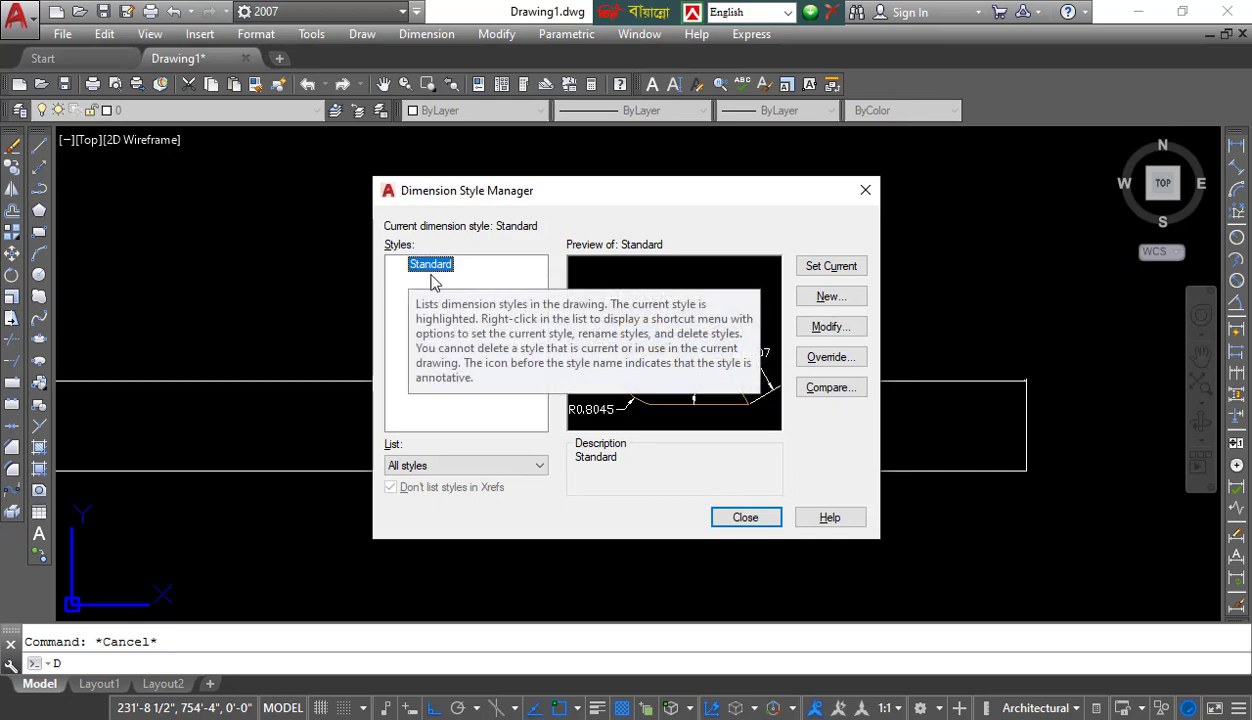
{"action": "left_click_drag", "start_coordinate": [716, 205], "coordinate": [669, 198]}
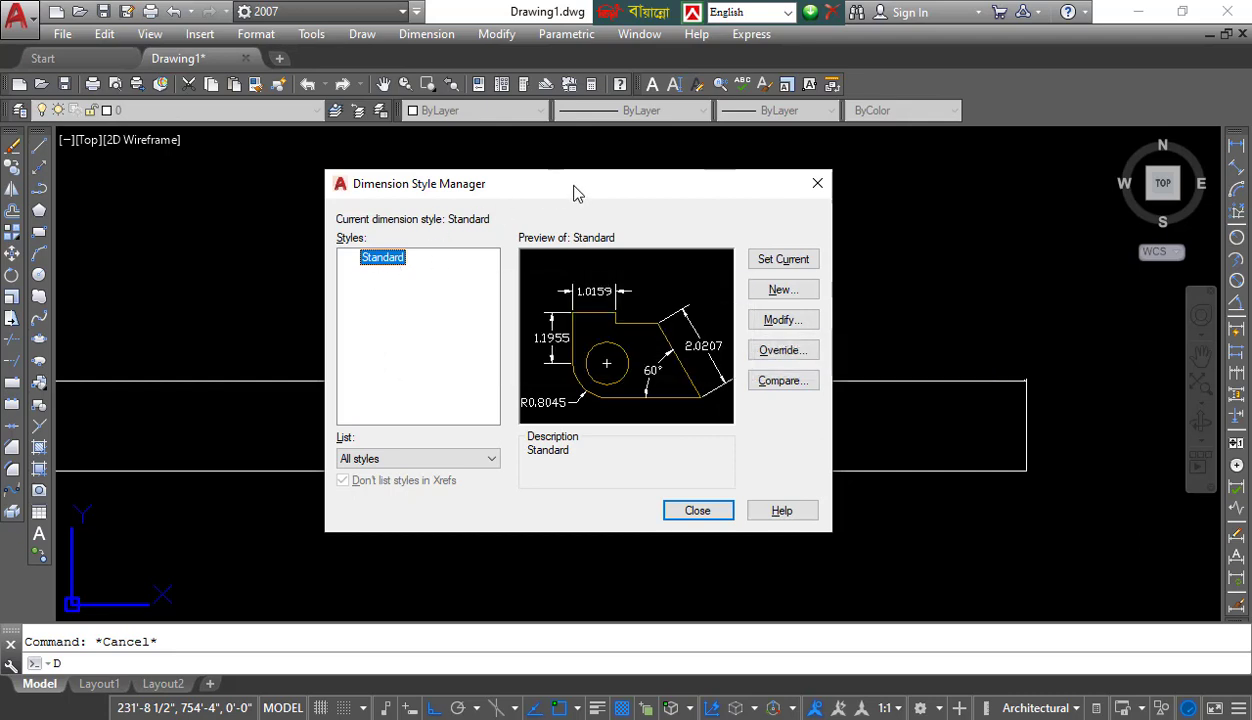
{"action": "left_click_drag", "start_coordinate": [562, 185], "coordinate": [593, 181]}
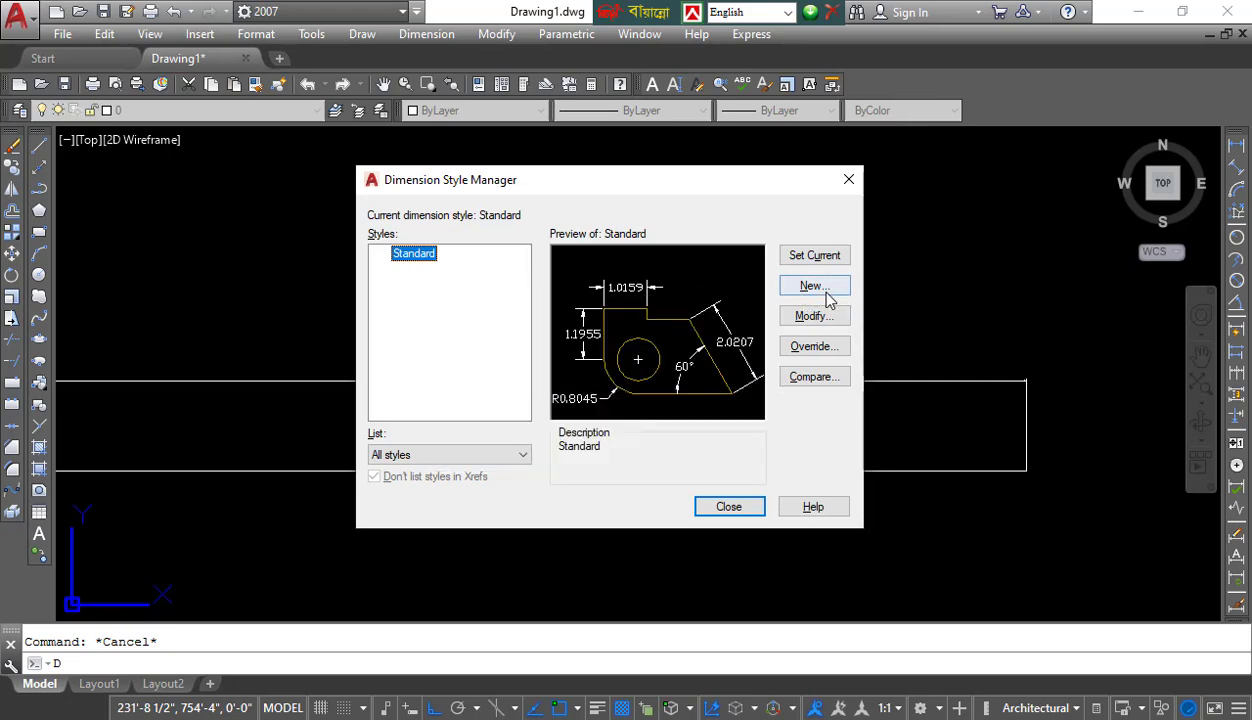
{"action": "left_click", "coordinate": [812, 287]}
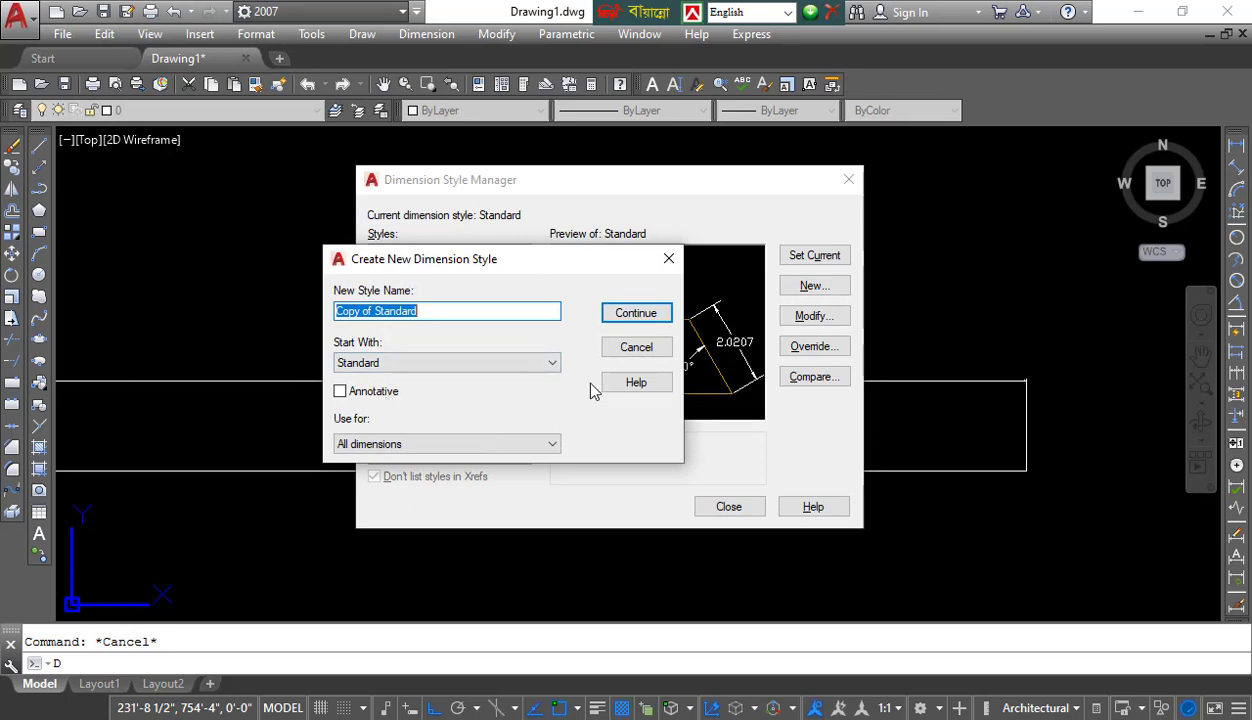
{"action": "left_click", "coordinate": [668, 259]}
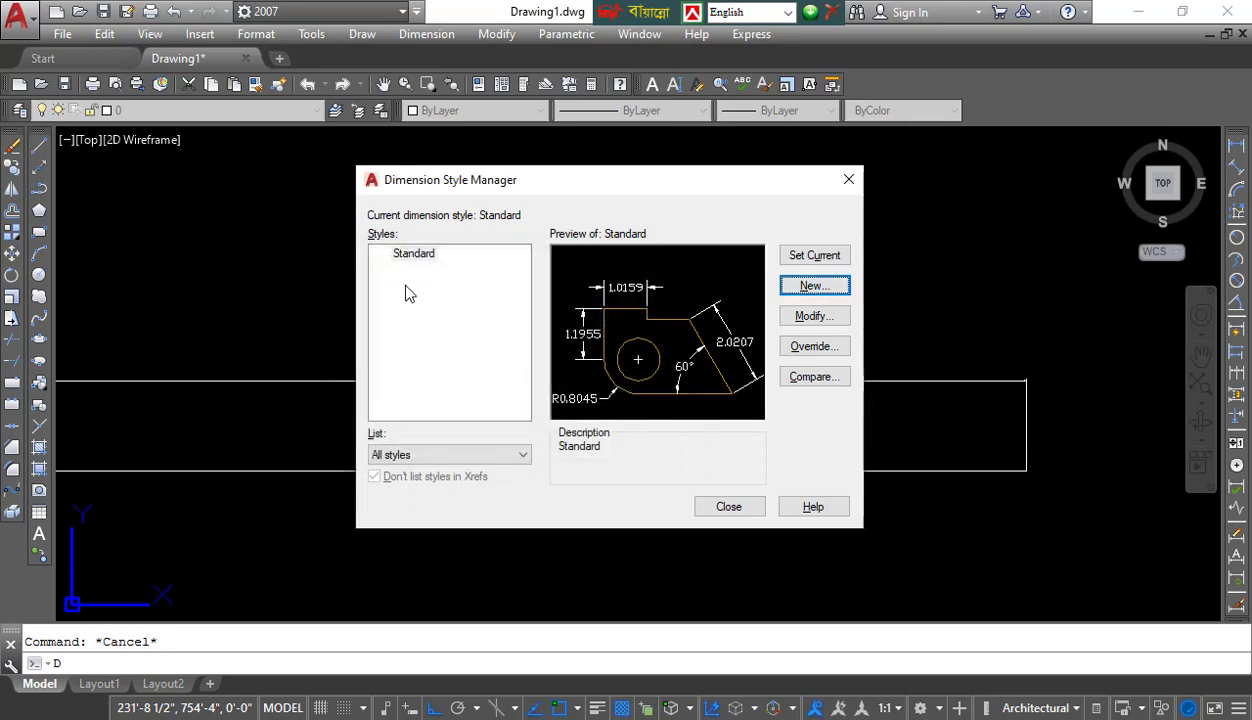
{"action": "left_click", "coordinate": [490, 276]}
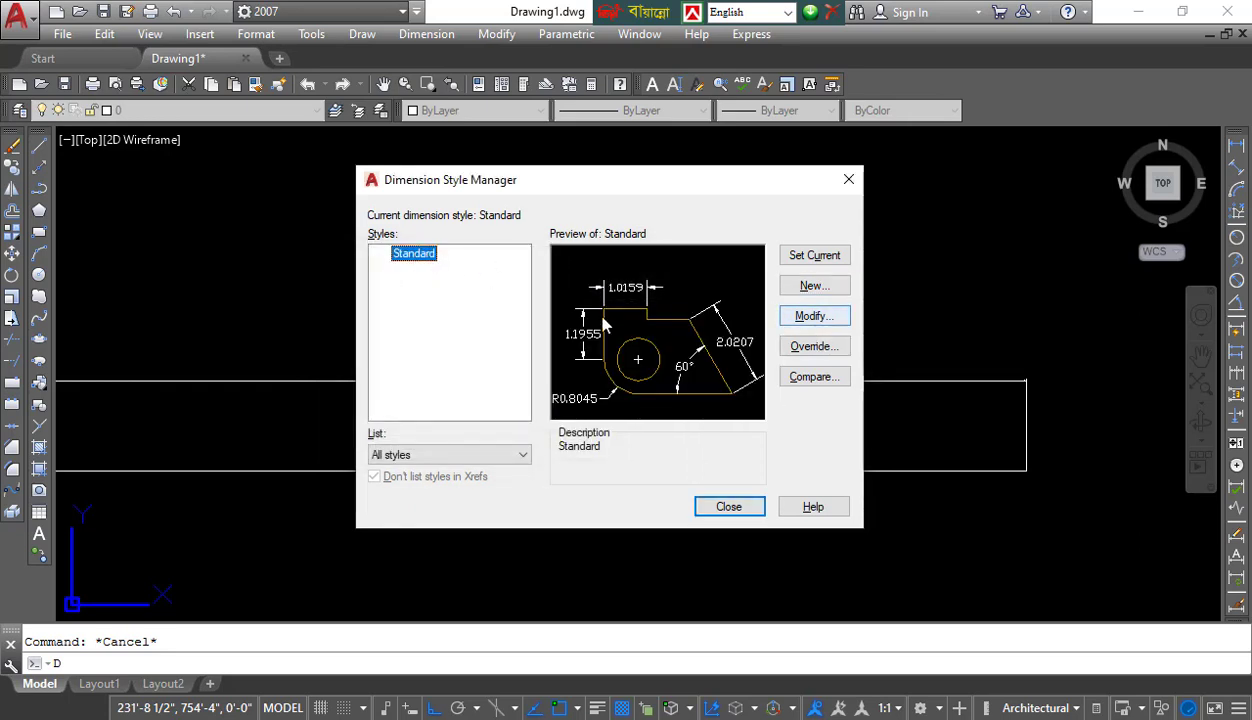
{"action": "left_click", "coordinate": [822, 326]}
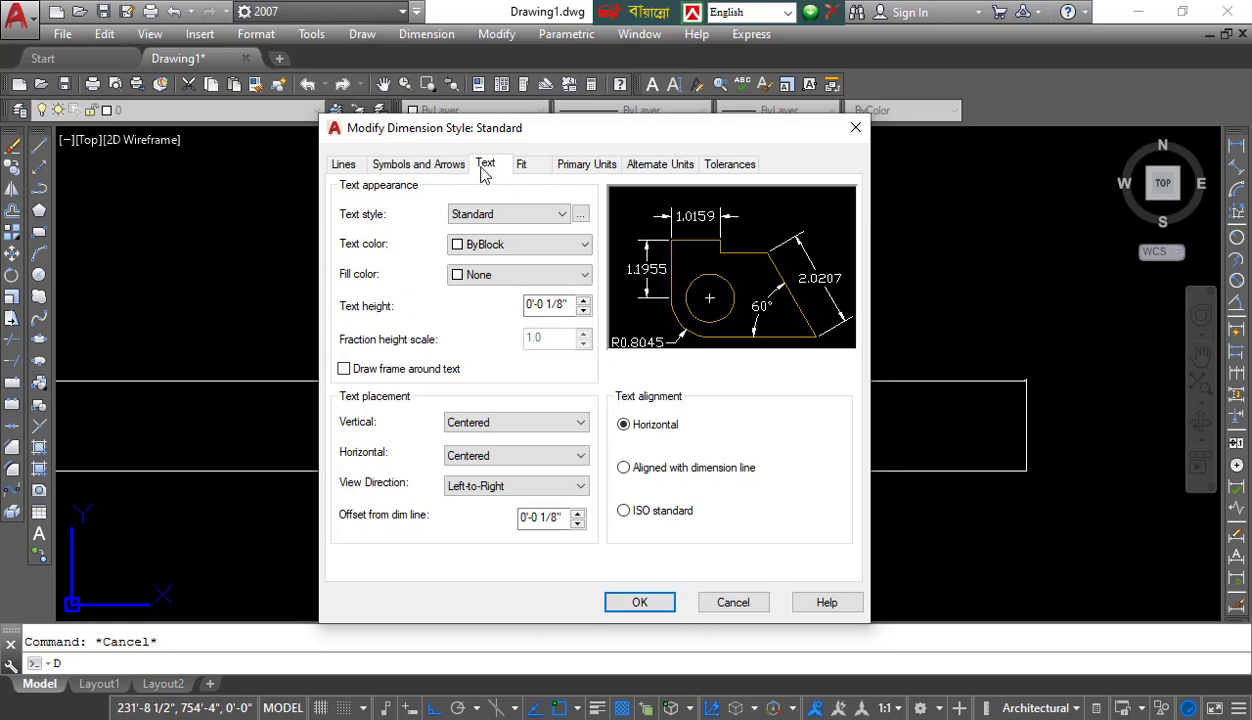
{"action": "left_click", "coordinate": [524, 165]}
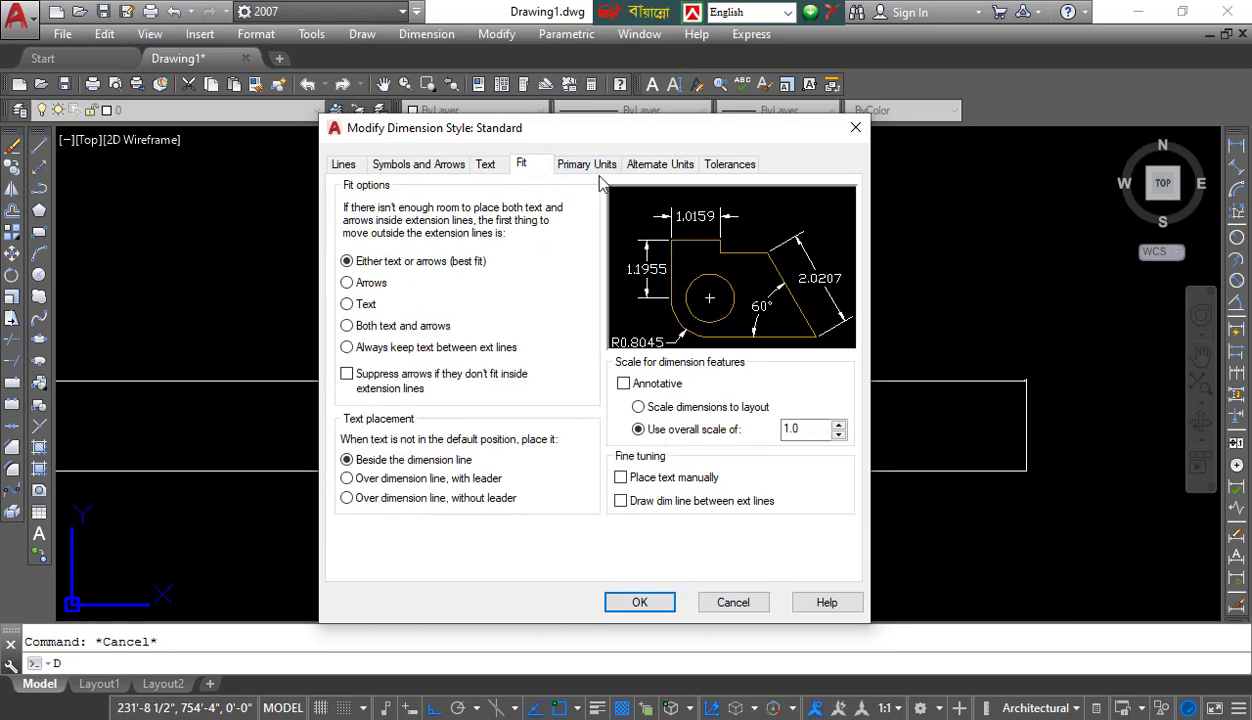
{"action": "left_click", "coordinate": [484, 165]}
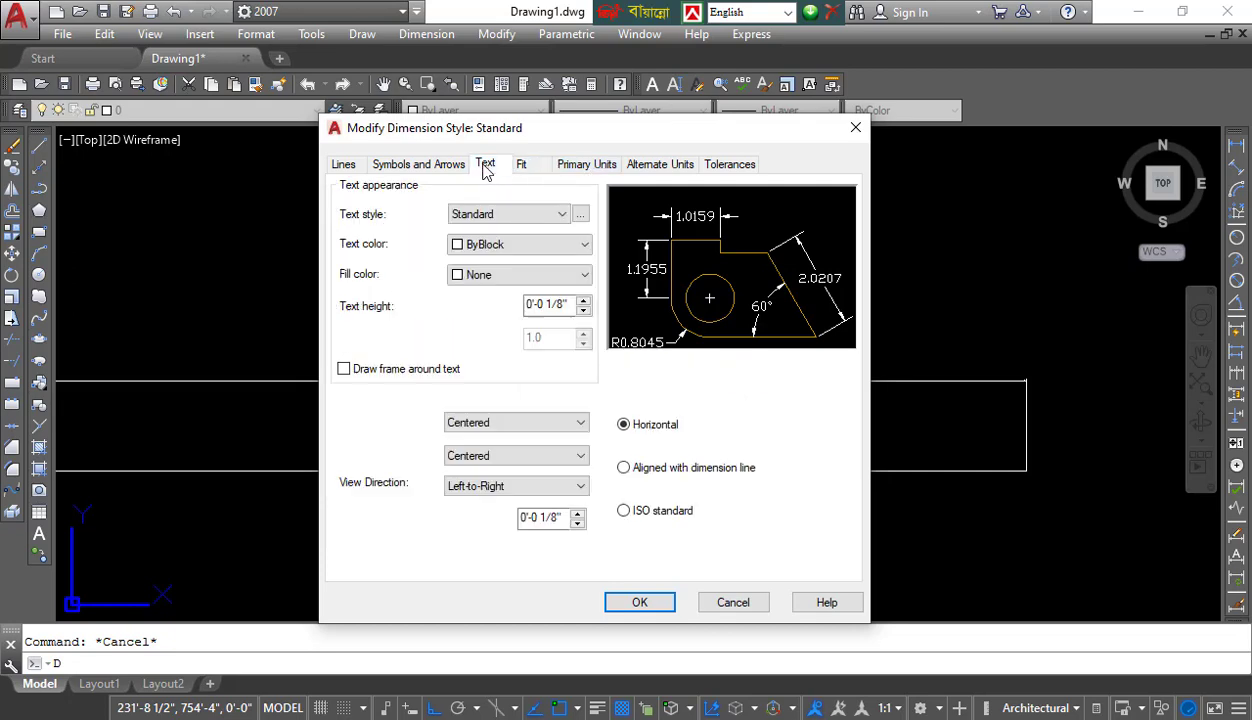
{"action": "left_click", "coordinate": [562, 168]}
{"action": "left_click", "coordinate": [488, 168]}
{"action": "left_click", "coordinate": [586, 168]}
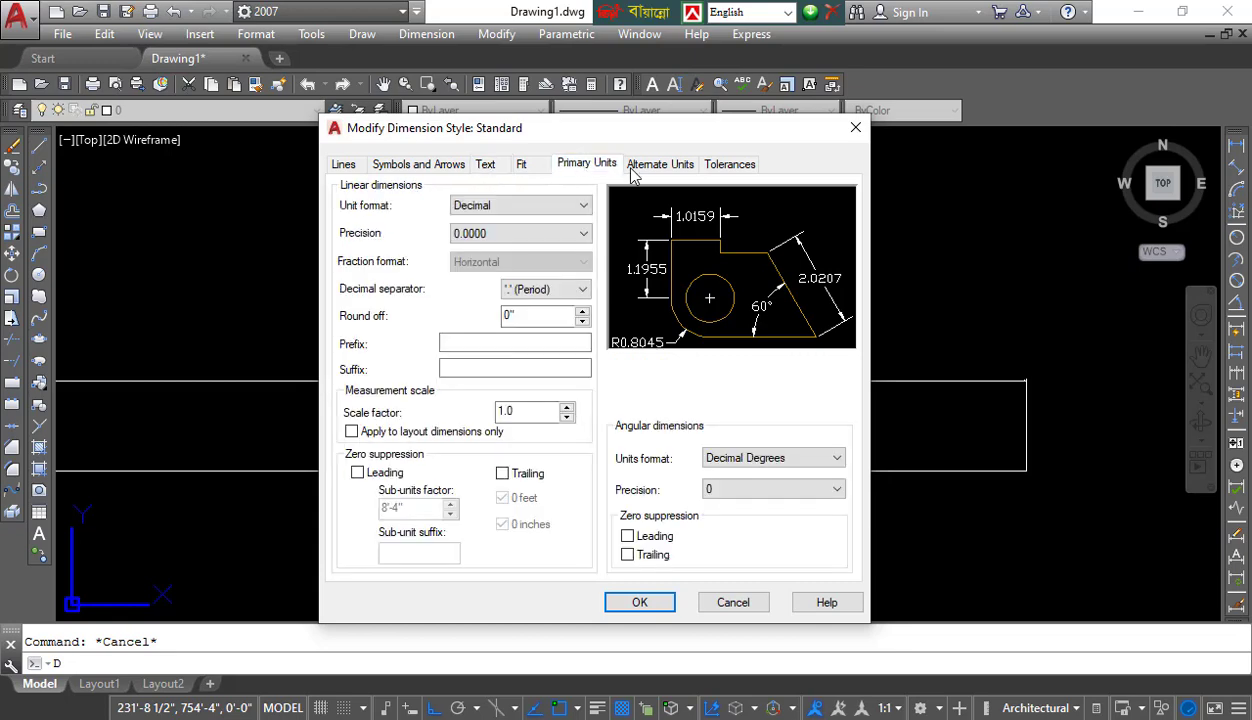
Step: Set the Standard dimension style's text height to 9"
{"action": "left_click", "coordinate": [484, 166]}
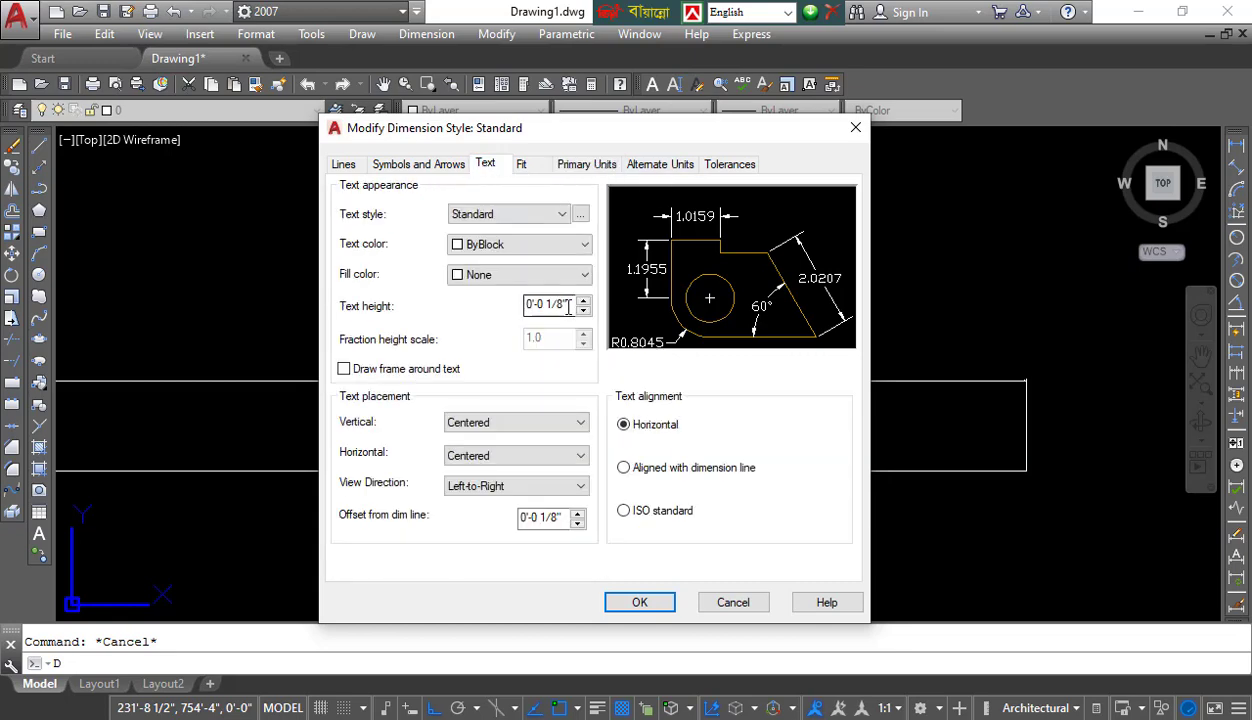
{"action": "left_click_drag", "start_coordinate": [573, 306], "coordinate": [517, 318]}
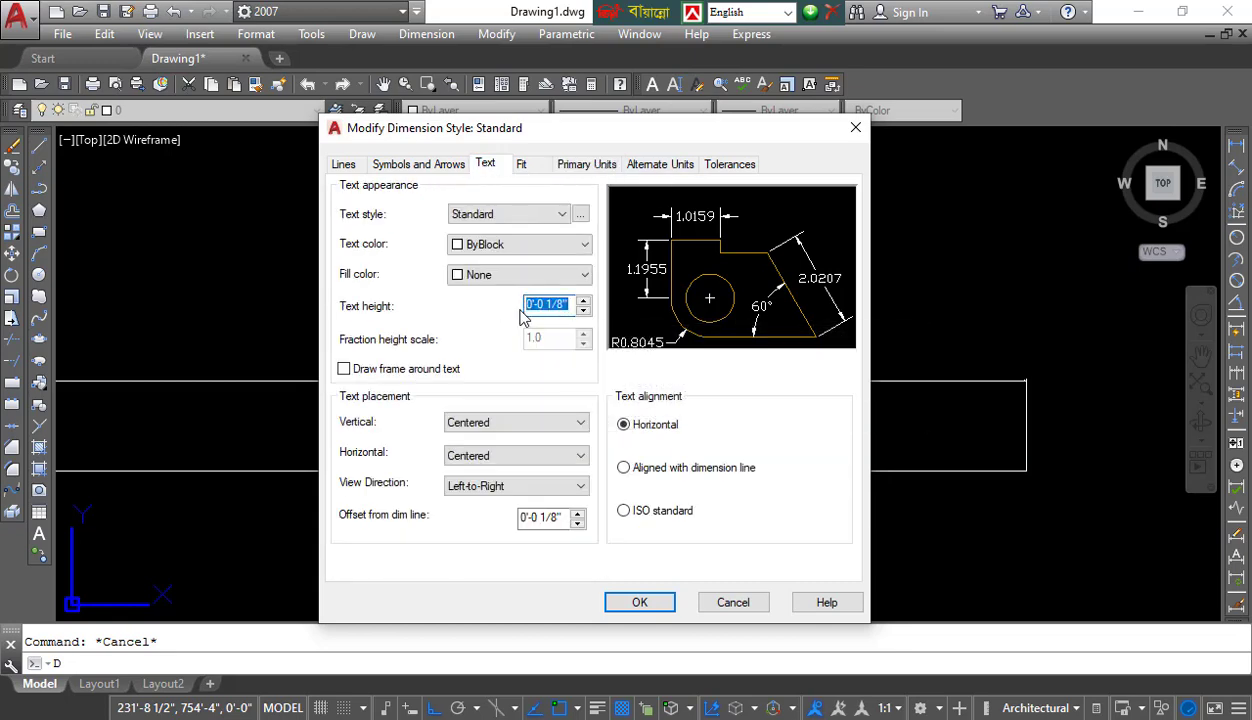
{"action": "type", "text": "9"}
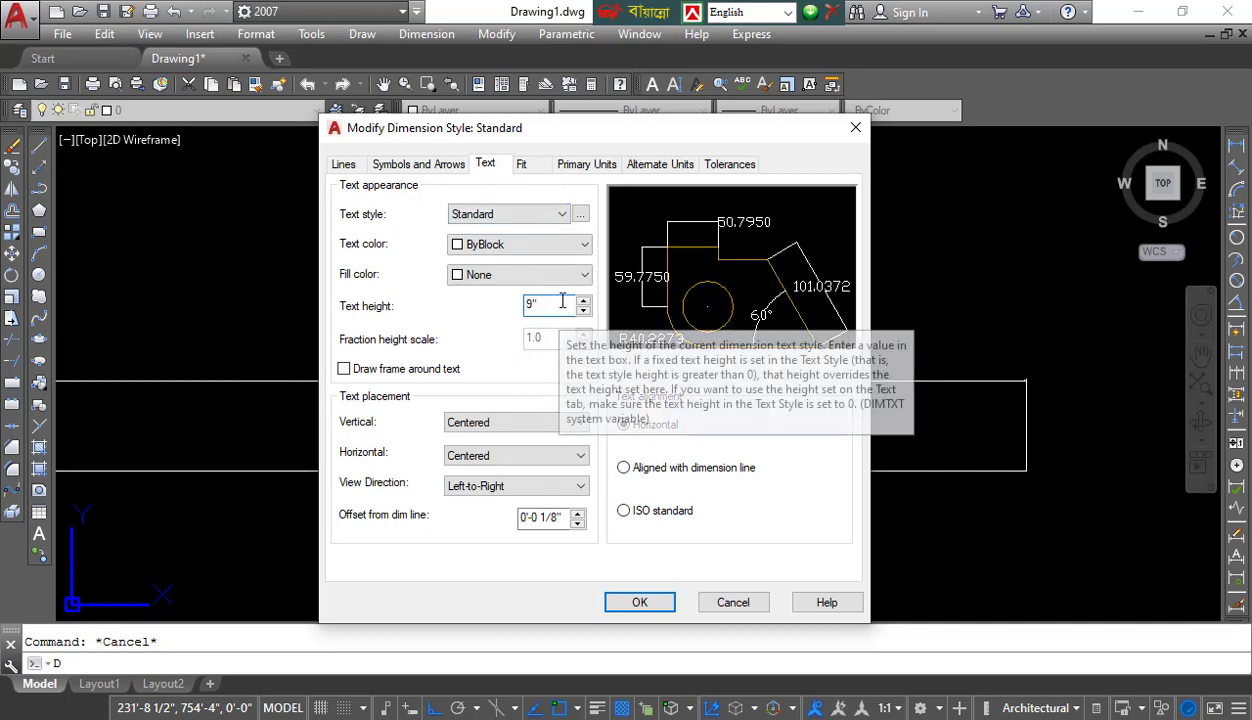
{"action": "left_click_drag", "start_coordinate": [556, 304], "coordinate": [502, 316]}
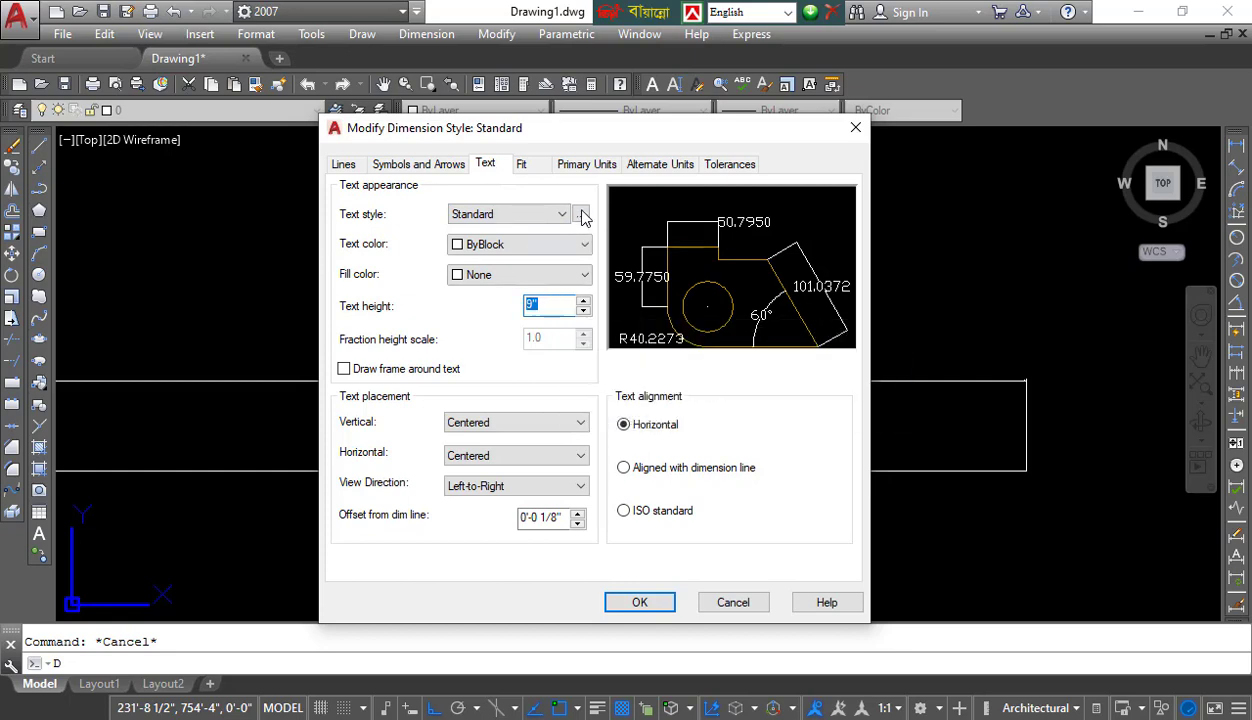
Step: Set the style's linear dimension units to Architectural with a precision of 0'-0 1/2"
{"action": "left_click", "coordinate": [583, 166]}
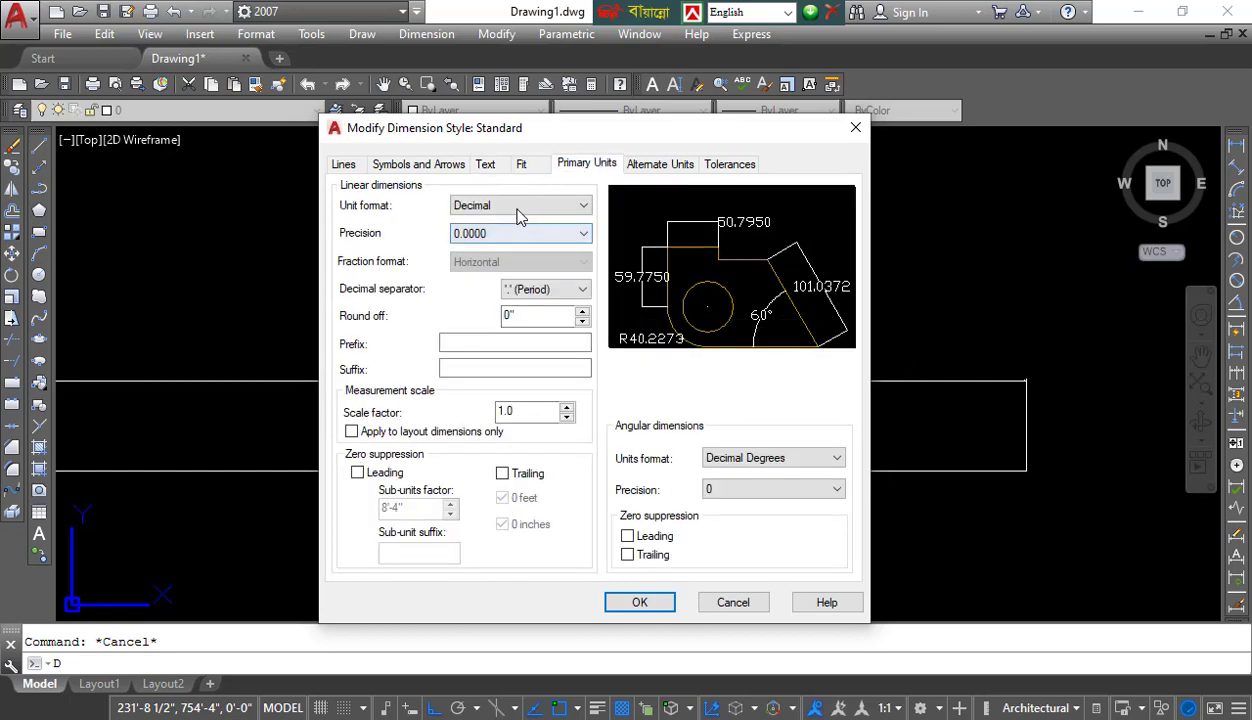
{"action": "left_click", "coordinate": [572, 205]}
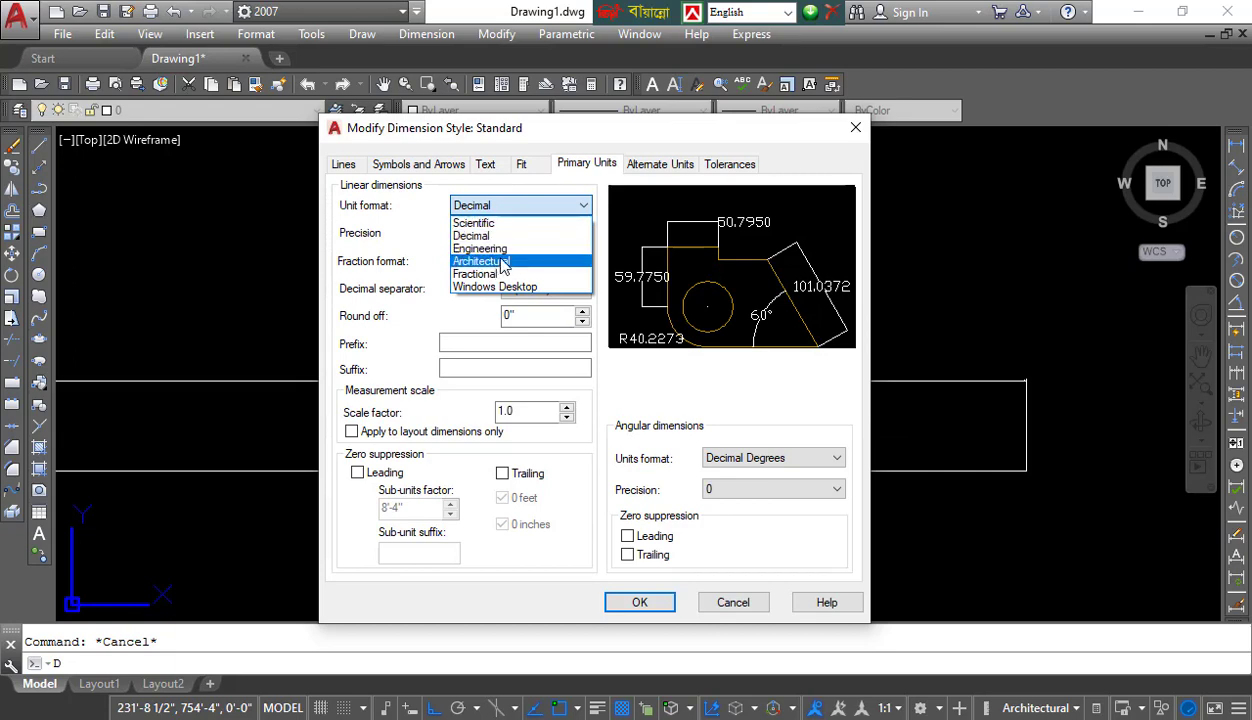
{"action": "left_click", "coordinate": [503, 261]}
{"action": "left_click", "coordinate": [575, 233]}
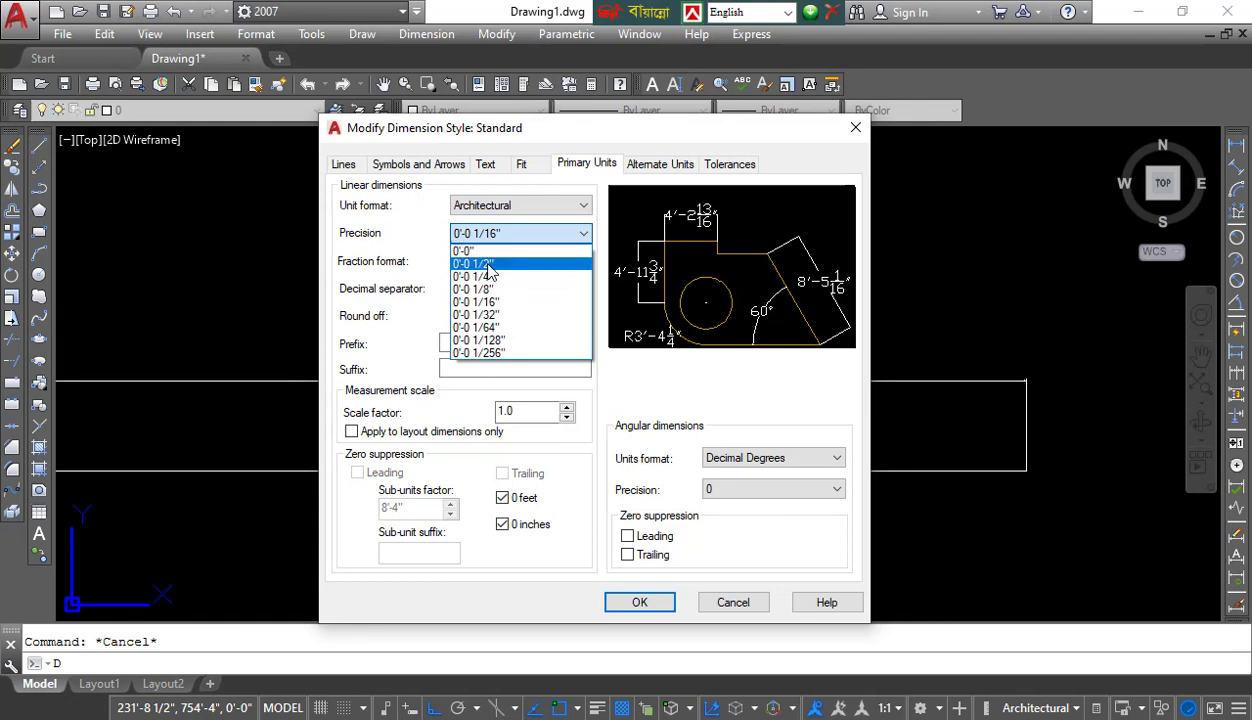
{"action": "left_click", "coordinate": [470, 264]}
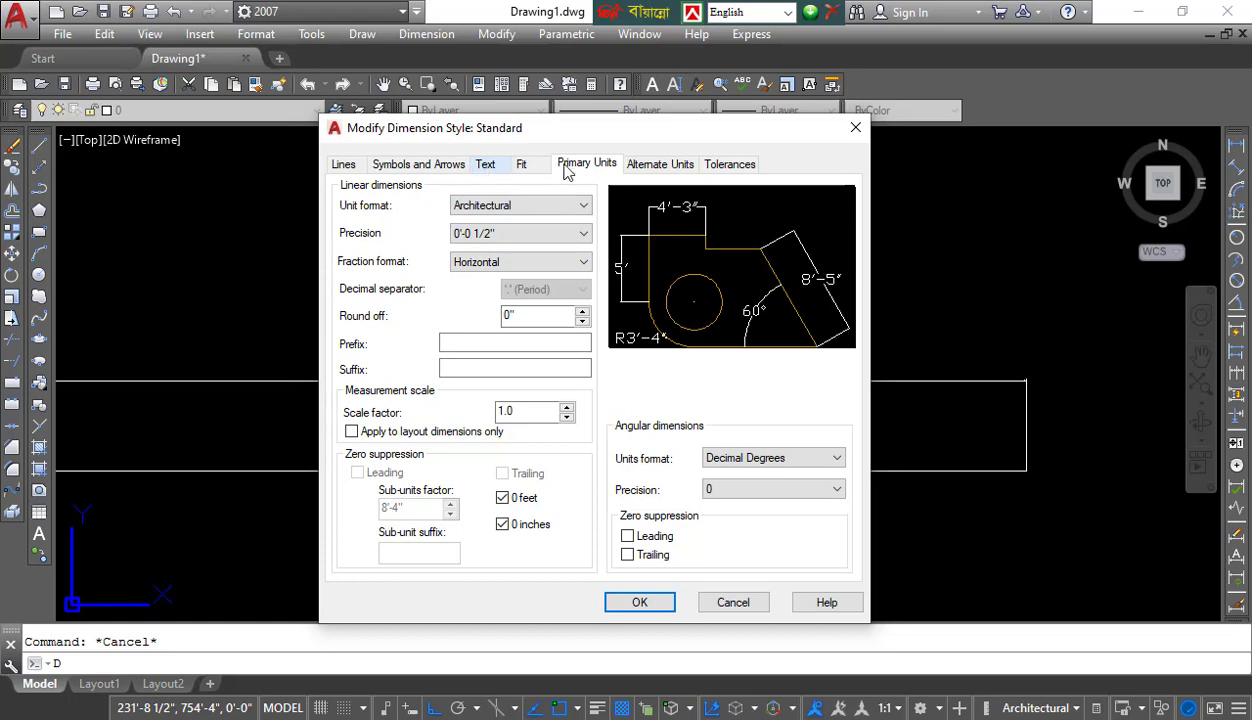
{"action": "left_click", "coordinate": [488, 166]}
{"action": "left_click", "coordinate": [578, 166]}
{"action": "left_click", "coordinate": [500, 166]}
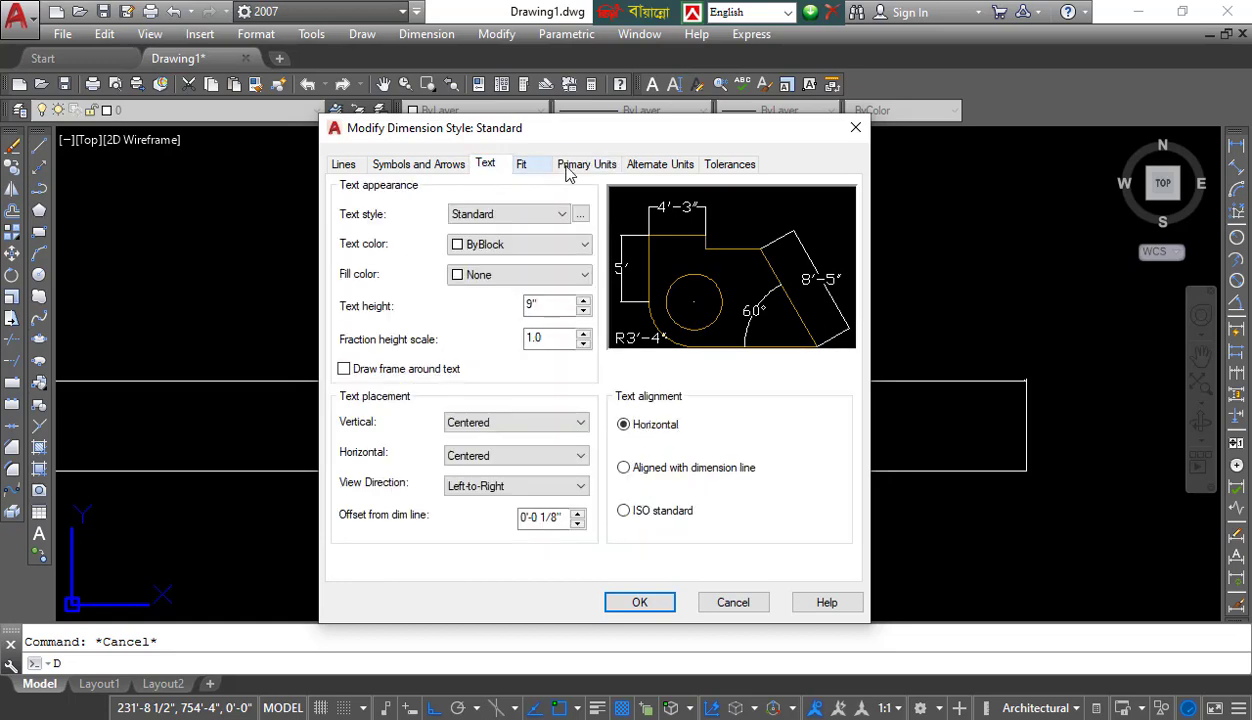
{"action": "left_click", "coordinate": [568, 166]}
{"action": "left_click", "coordinate": [487, 165]}
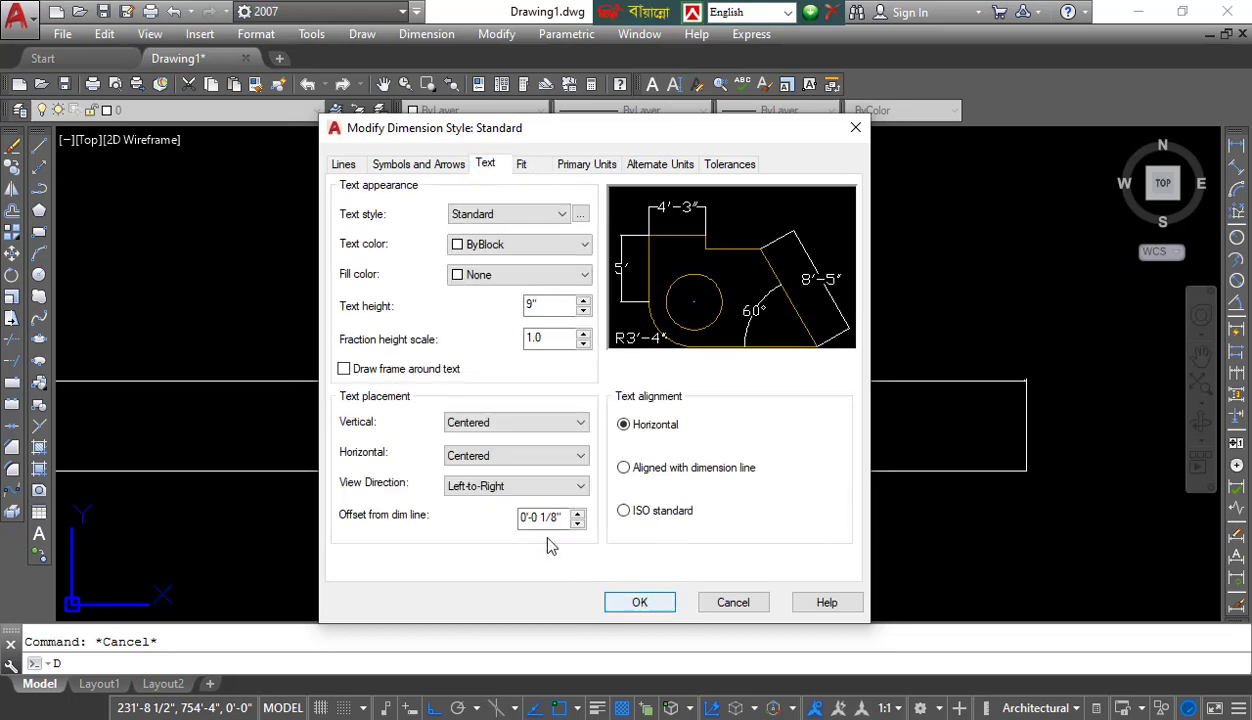
Step: Apply the changes to the Standard dimension style, make it current, and close the style manager
{"action": "left_click", "coordinate": [640, 604]}
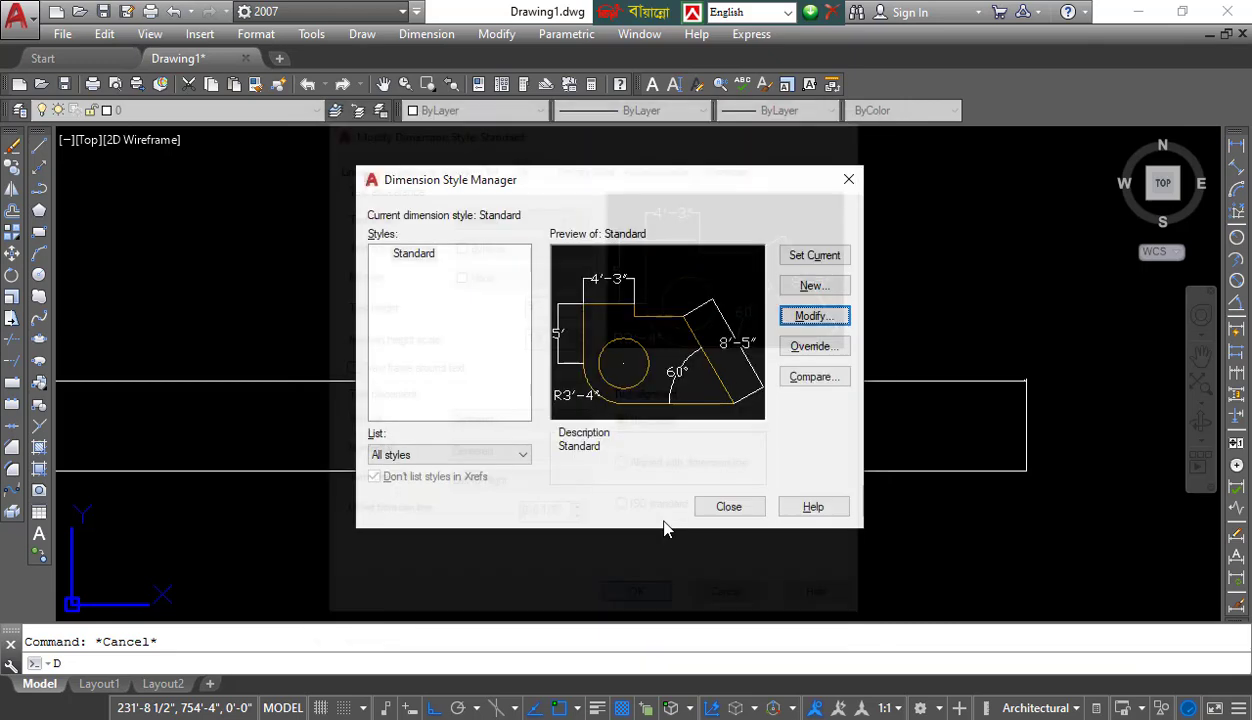
{"action": "left_click", "coordinate": [824, 258]}
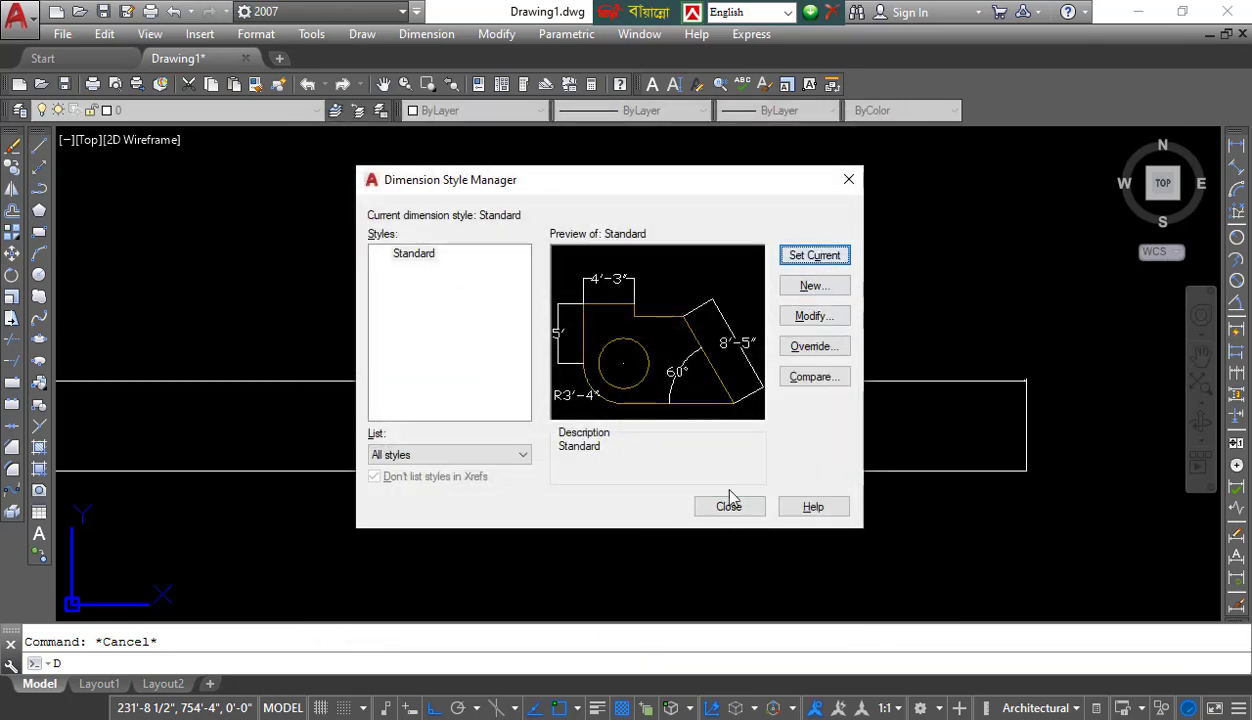
{"action": "left_click", "coordinate": [728, 507]}
Step: Examine the updated dimension above the line for the size and unit format of its text
{"action": "scroll", "coordinate": [509, 446], "scroll_direction": "down", "scroll_amount": 3}
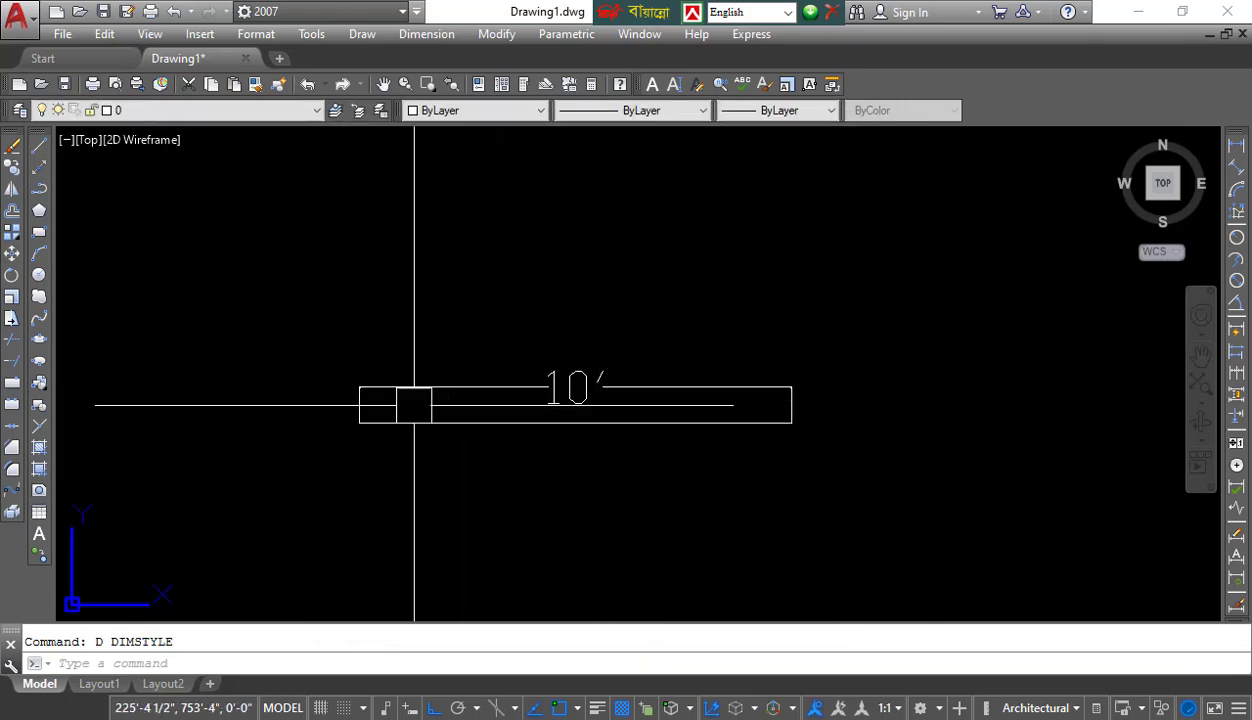
{"action": "scroll", "coordinate": [414, 405], "scroll_direction": "up", "scroll_amount": 4}
{"action": "middle_click_drag", "start_coordinate": [564, 410], "coordinate": [543, 396]}
{"action": "scroll", "coordinate": [543, 396], "scroll_direction": "down", "scroll_amount": 6}
{"action": "scroll", "coordinate": [490, 388], "scroll_direction": "up", "scroll_amount": 5}
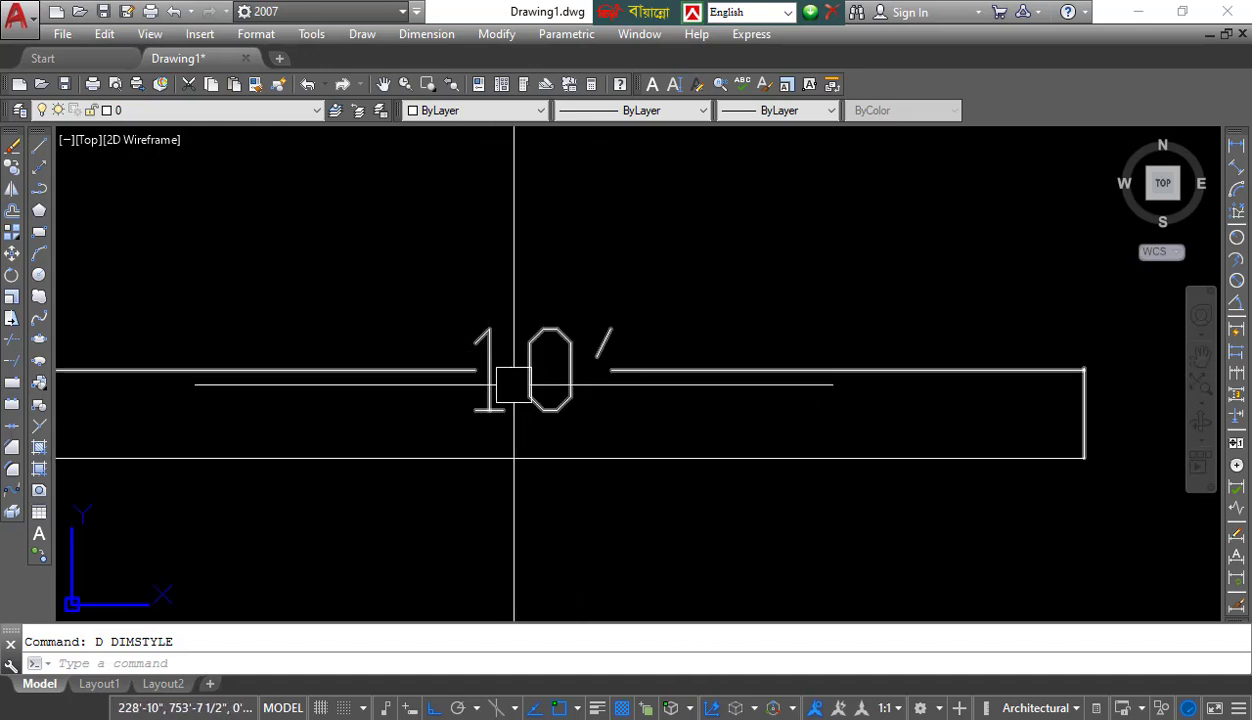
{"action": "scroll", "coordinate": [508, 445], "scroll_direction": "down", "scroll_amount": 3}
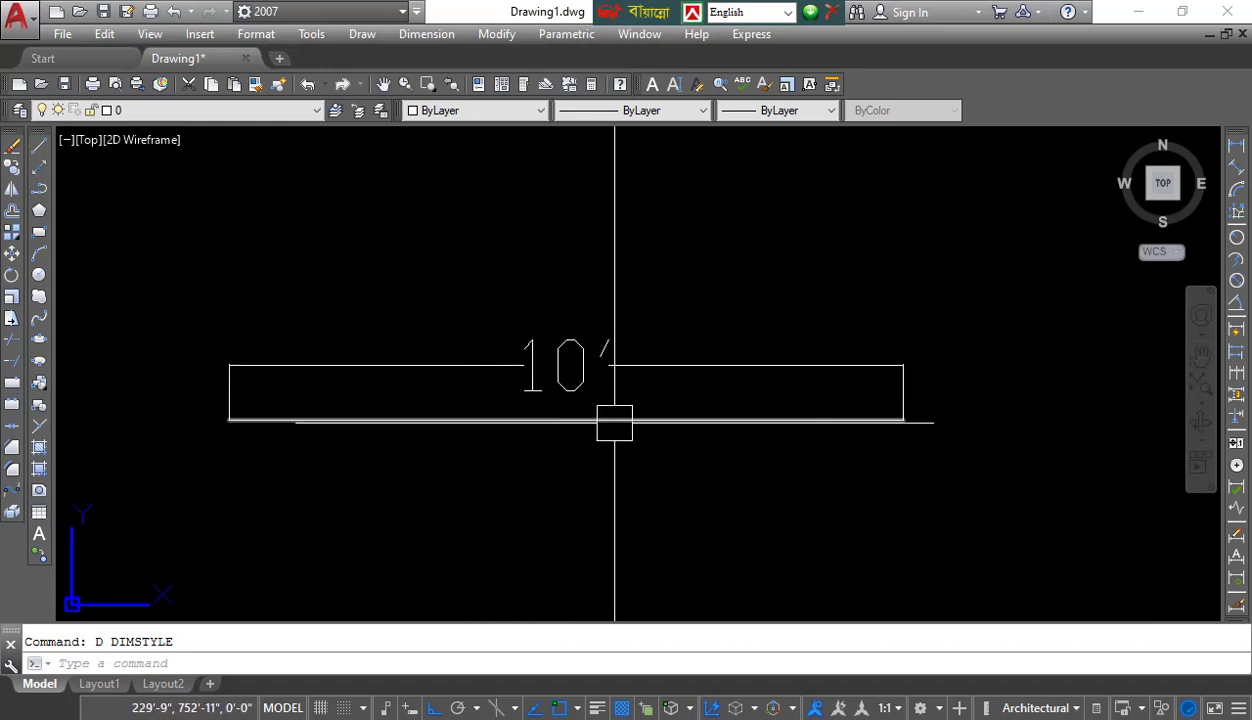
{"action": "mouse_move", "coordinate": [549, 405]}
{"action": "middle_mouse_down"}
{"action": "mouse_move", "coordinate": [531, 402]}
{"action": "mouse_move", "coordinate": [612, 389]}
{"action": "mouse_move", "coordinate": [547, 375]}
{"action": "middle_mouse_up"}
{"action": "scroll", "coordinate": [584, 366], "scroll_direction": "up", "scroll_amount": 2}
{"action": "scroll", "coordinate": [595, 377], "scroll_direction": "down", "scroll_amount": 4}
{"action": "scroll", "coordinate": [410, 374], "scroll_direction": "up", "scroll_amount": 1}
{"action": "scroll", "coordinate": [260, 366], "scroll_direction": "up", "scroll_amount": 1}
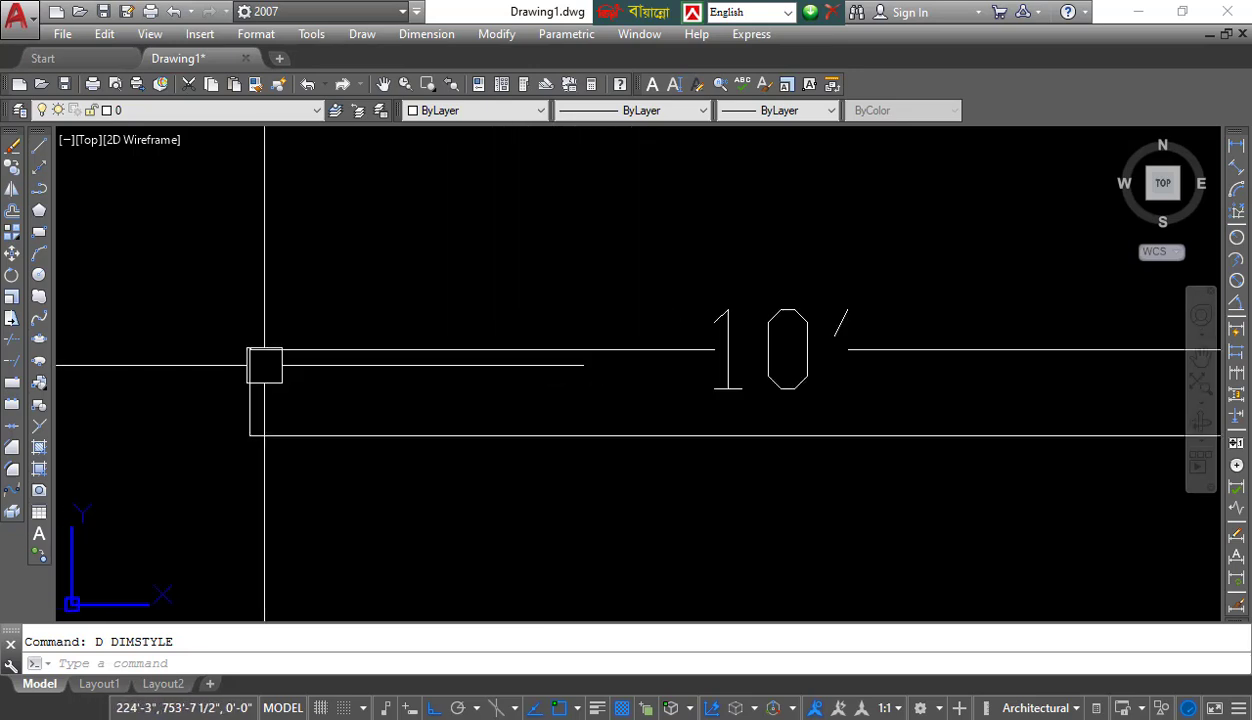
{"action": "middle_click_drag", "start_coordinate": [850, 383], "coordinate": [709, 382]}
{"action": "scroll", "coordinate": [690, 375], "scroll_direction": "down", "scroll_amount": 2}
{"action": "middle_click_drag", "start_coordinate": [573, 355], "coordinate": [517, 352]}
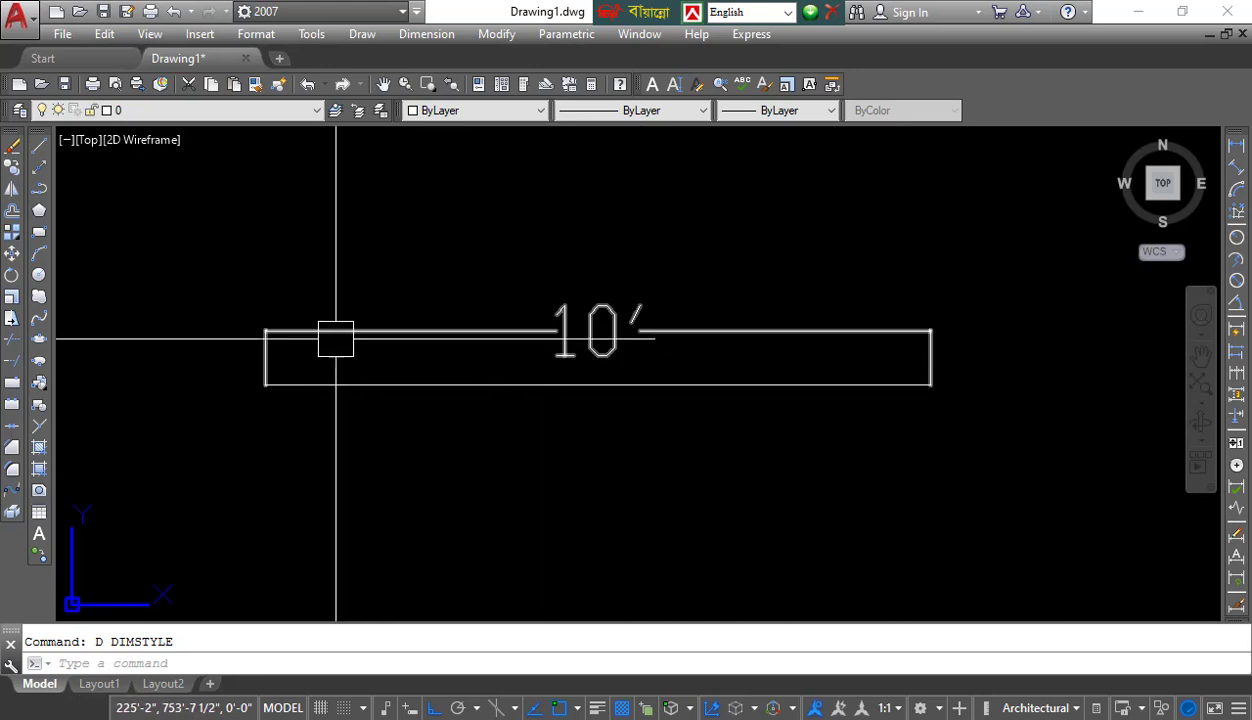
Step: Examine the arrowhead at the dimension's left end for its size relative to the text and dimension line
{"action": "scroll", "coordinate": [338, 330], "scroll_direction": "up", "scroll_amount": 3}
{"action": "scroll", "coordinate": [232, 331], "scroll_direction": "up", "scroll_amount": 2}
{"action": "middle_click_drag", "start_coordinate": [232, 331], "coordinate": [307, 366]}
{"action": "scroll", "coordinate": [320, 340], "scroll_direction": "up", "scroll_amount": 5}
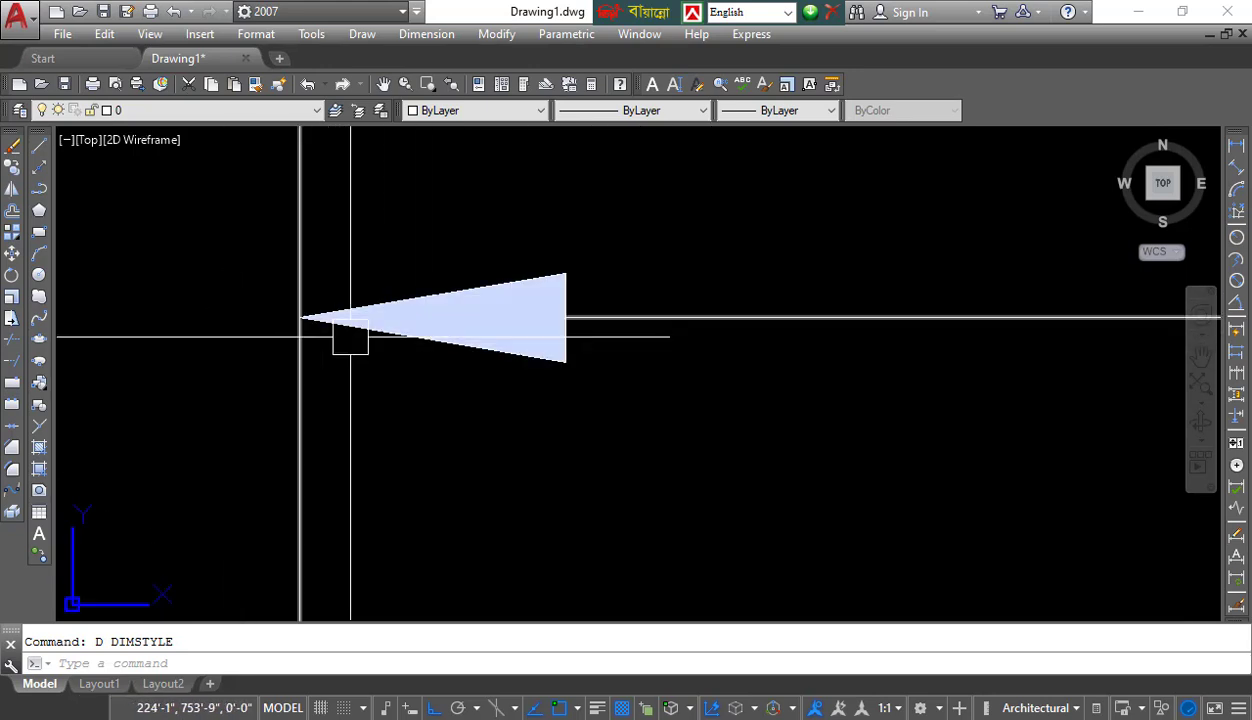
{"action": "scroll", "coordinate": [370, 341], "scroll_direction": "up", "scroll_amount": 3}
{"action": "scroll", "coordinate": [360, 346], "scroll_direction": "down", "scroll_amount": 3}
{"action": "scroll", "coordinate": [337, 345], "scroll_direction": "down", "scroll_amount": 6}
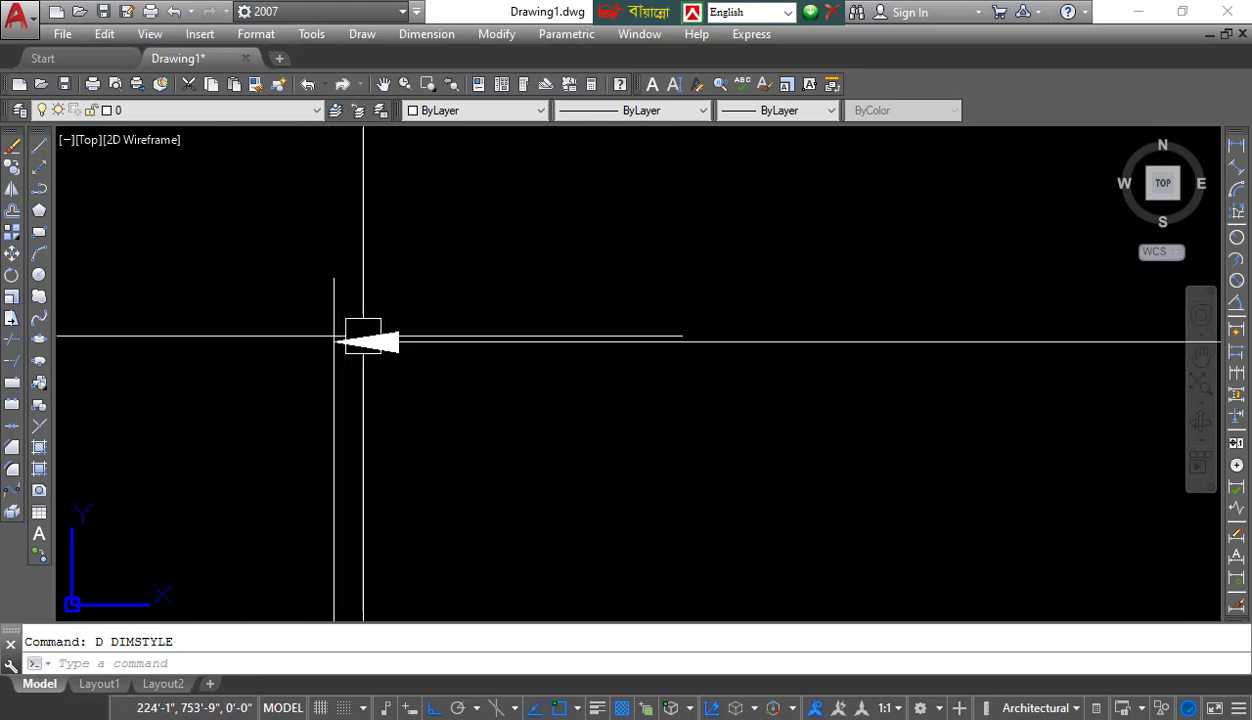
{"action": "scroll", "coordinate": [373, 343], "scroll_direction": "up", "scroll_amount": 6}
{"action": "scroll", "coordinate": [373, 343], "scroll_direction": "down", "scroll_amount": 5}
{"action": "scroll", "coordinate": [380, 341], "scroll_direction": "up", "scroll_amount": 4}
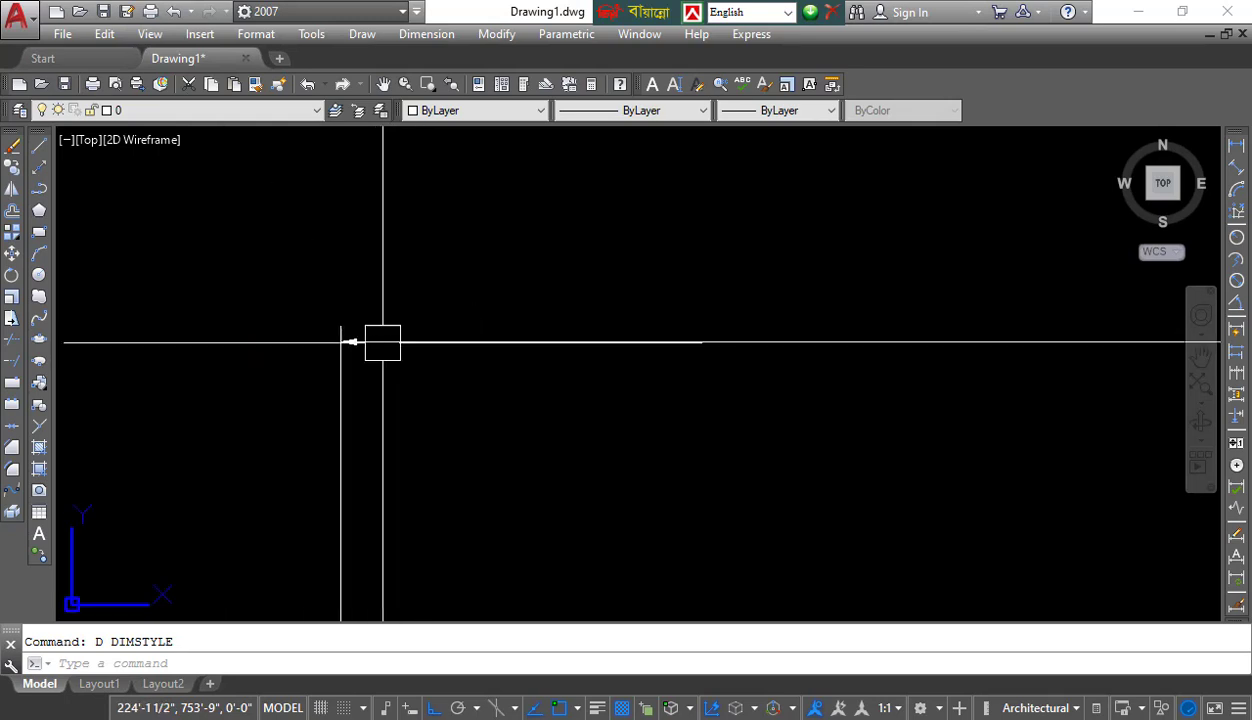
{"action": "scroll", "coordinate": [360, 338], "scroll_direction": "down", "scroll_amount": 1}
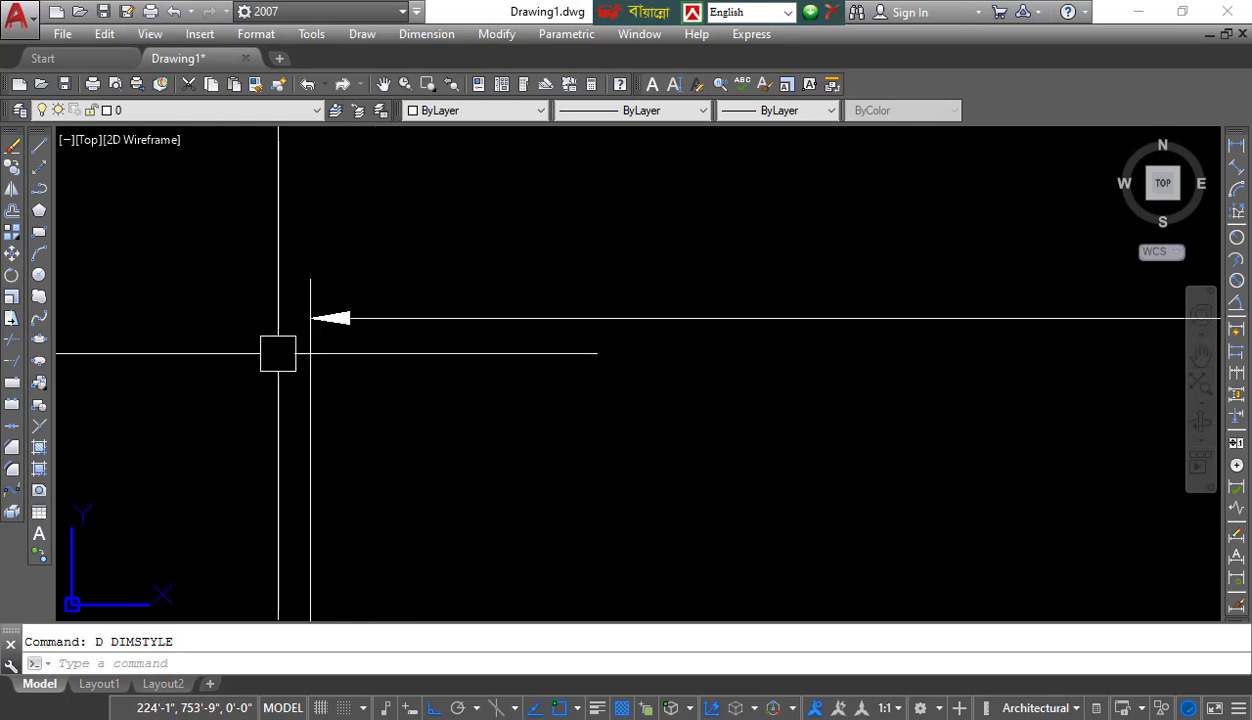
{"action": "left_click", "coordinate": [246, 349]}
{"action": "scroll", "coordinate": [360, 330], "scroll_direction": "up", "scroll_amount": 4}
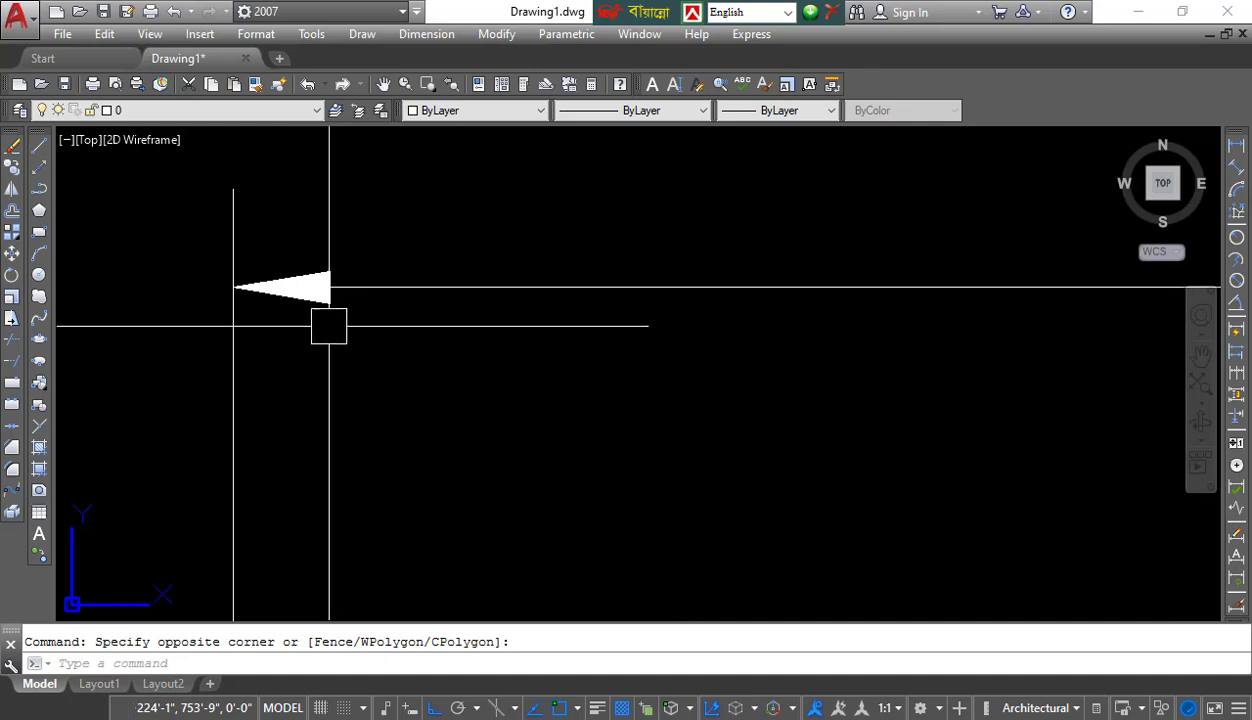
{"action": "scroll", "coordinate": [329, 325], "scroll_direction": "down", "scroll_amount": 5}
{"action": "scroll", "coordinate": [324, 321], "scroll_direction": "up", "scroll_amount": 9}
{"action": "scroll", "coordinate": [338, 329], "scroll_direction": "down", "scroll_amount": 8}
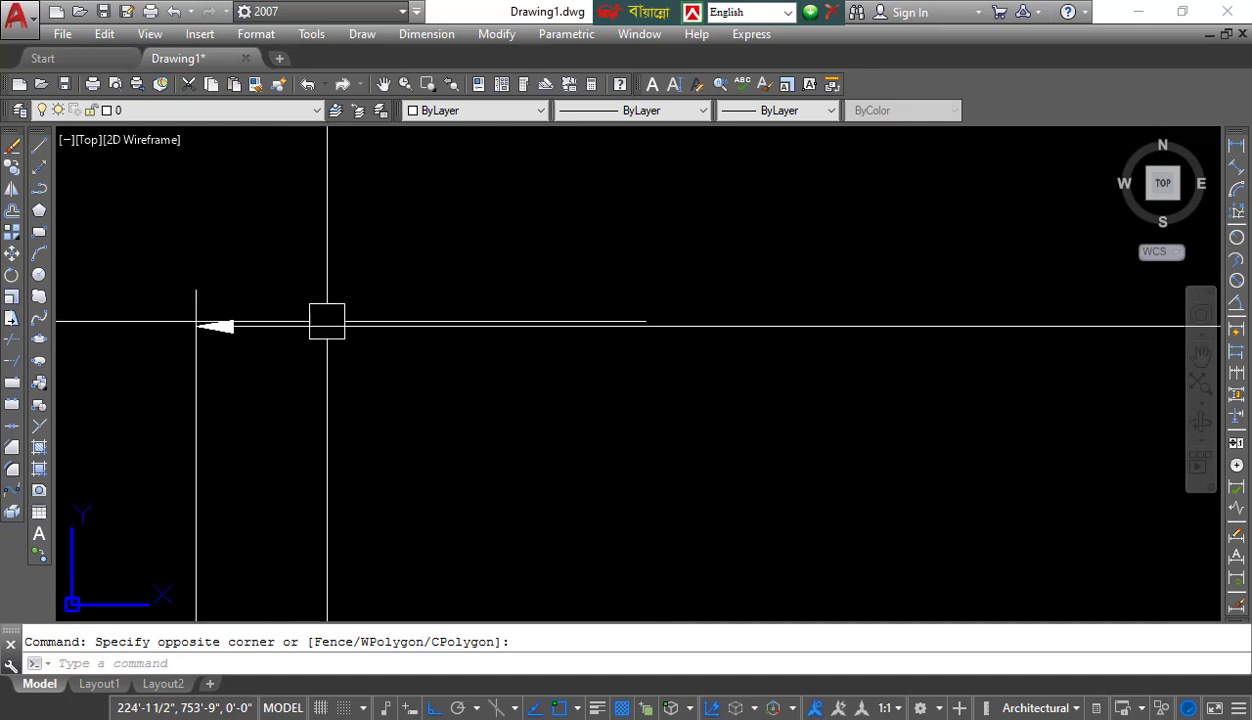
Step: Inspect the arrowhead where the dimension line meets the left extension line
{"action": "scroll", "coordinate": [327, 321], "scroll_direction": "down", "scroll_amount": 2}
{"action": "key", "text": "Escape"}
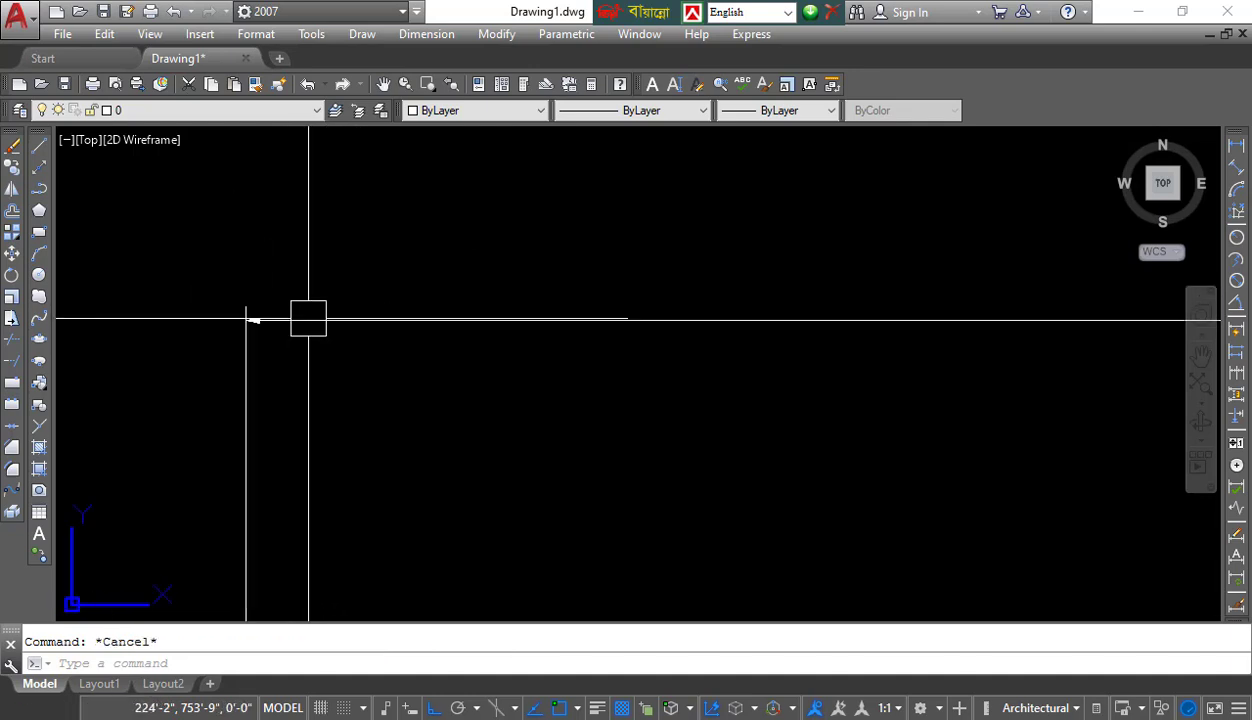
{"action": "scroll", "coordinate": [300, 318], "scroll_direction": "up", "scroll_amount": 2}
{"action": "middle_click_drag", "start_coordinate": [260, 324], "coordinate": [330, 316]}
{"action": "left_click", "coordinate": [204, 357]}
{"action": "left_click", "coordinate": [531, 196]}
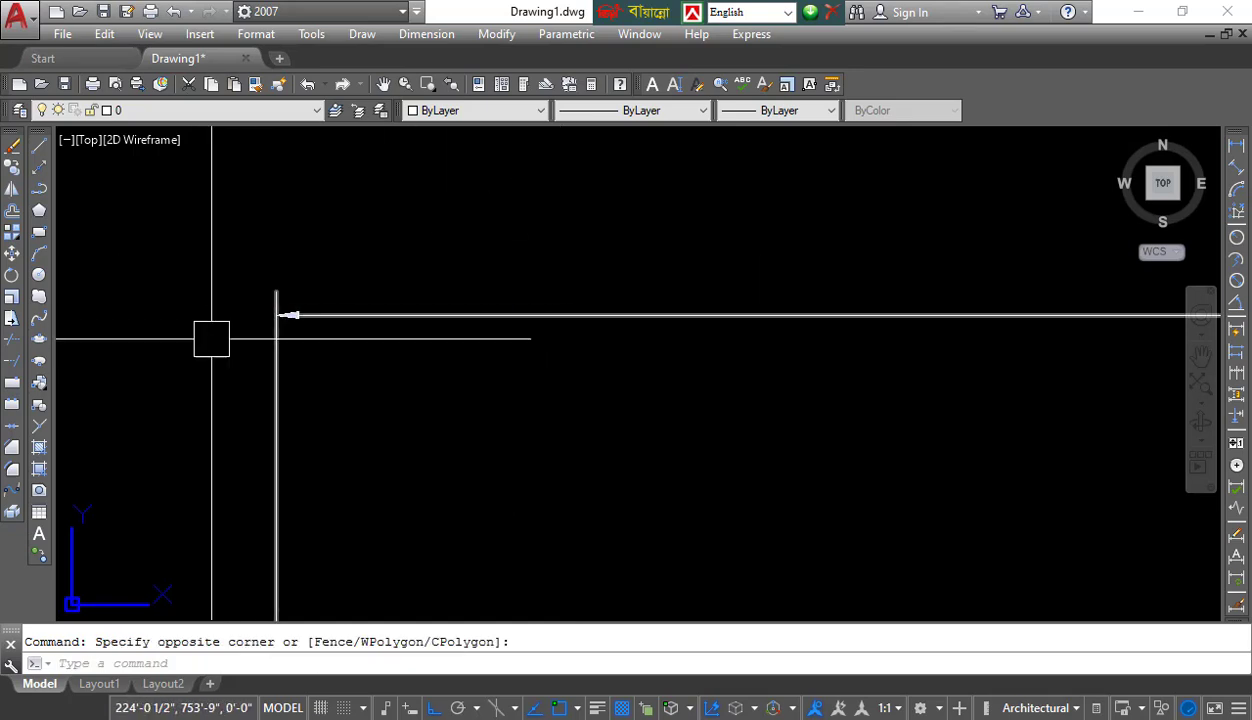
{"action": "left_click", "coordinate": [200, 371]}
{"action": "left_click", "coordinate": [416, 243]}
Step: Compare the size of the dimension's arrowheads with its text across the full length of the line
{"action": "scroll", "coordinate": [374, 295], "scroll_direction": "down", "scroll_amount": 9}
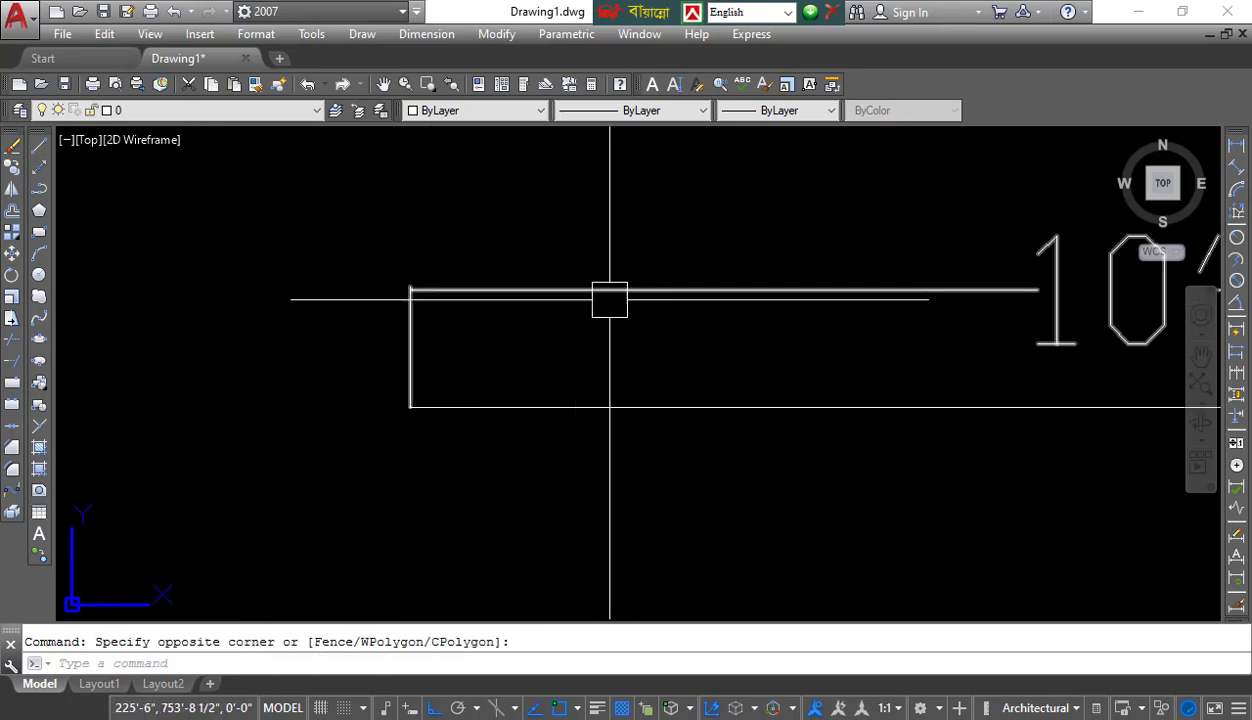
{"action": "scroll", "coordinate": [610, 300], "scroll_direction": "down", "scroll_amount": 3}
{"action": "middle_click_drag", "start_coordinate": [632, 280], "coordinate": [573, 246]}
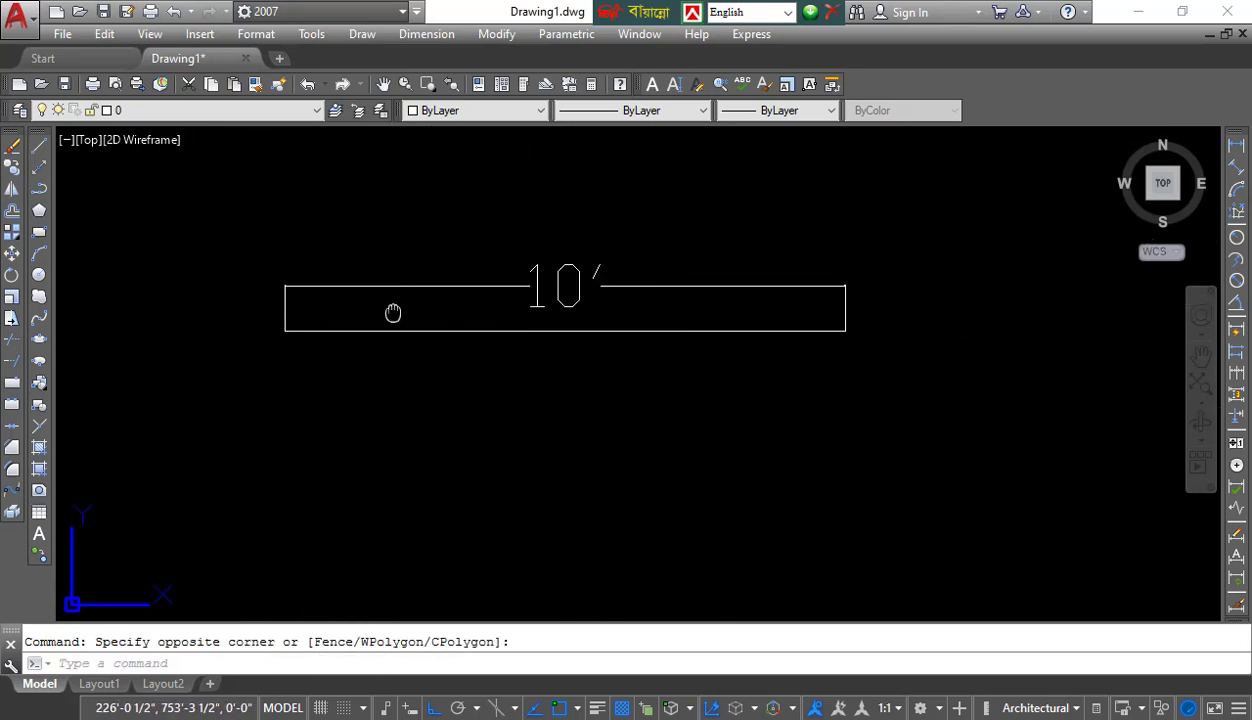
{"action": "scroll", "coordinate": [300, 290], "scroll_direction": "up", "scroll_amount": 8}
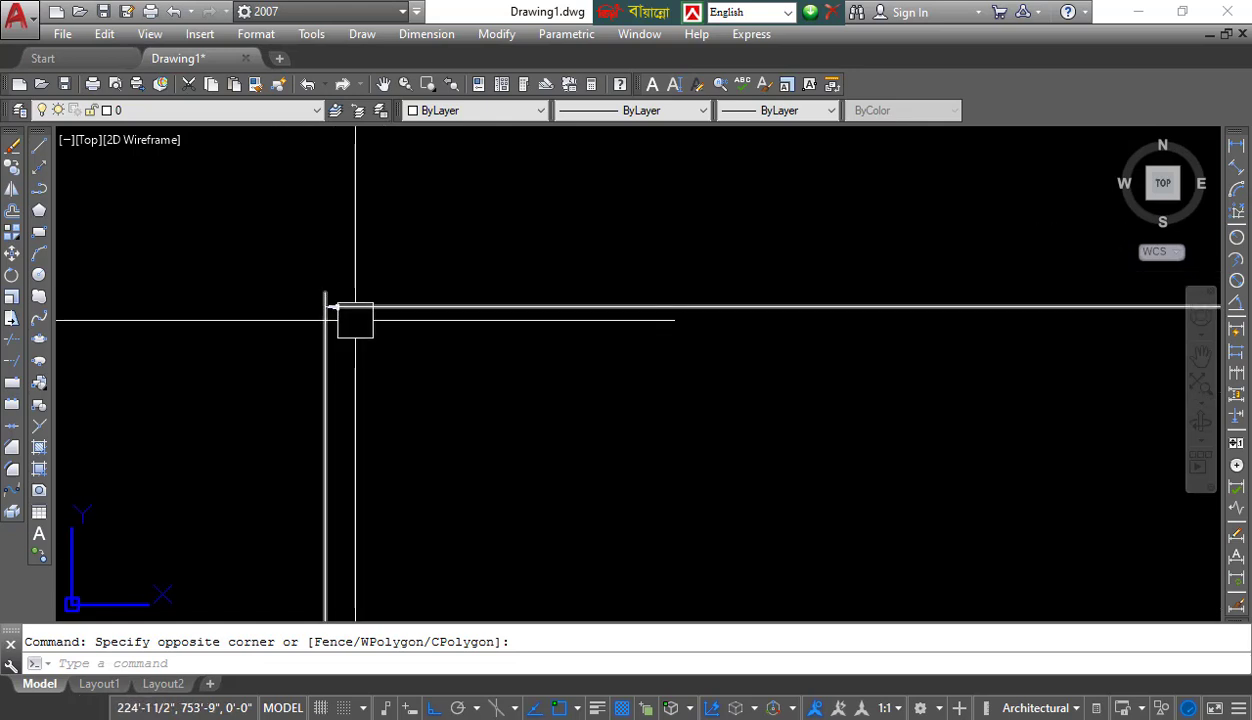
{"action": "scroll", "coordinate": [355, 320], "scroll_direction": "up", "scroll_amount": 2}
{"action": "middle_click_drag", "start_coordinate": [347, 299], "coordinate": [328, 308]}
{"action": "scroll", "coordinate": [326, 316], "scroll_direction": "down", "scroll_amount": 7}
{"action": "scroll", "coordinate": [306, 321], "scroll_direction": "up", "scroll_amount": 4}
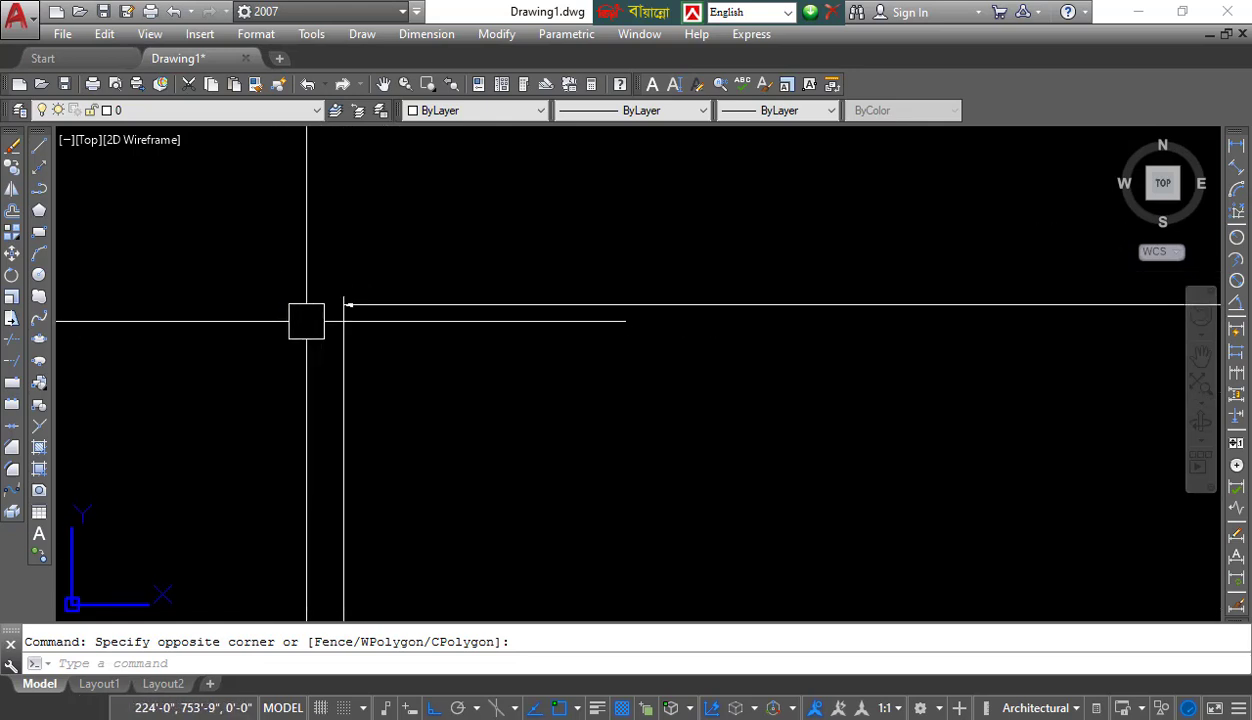
{"action": "scroll", "coordinate": [306, 321], "scroll_direction": "down", "scroll_amount": 5}
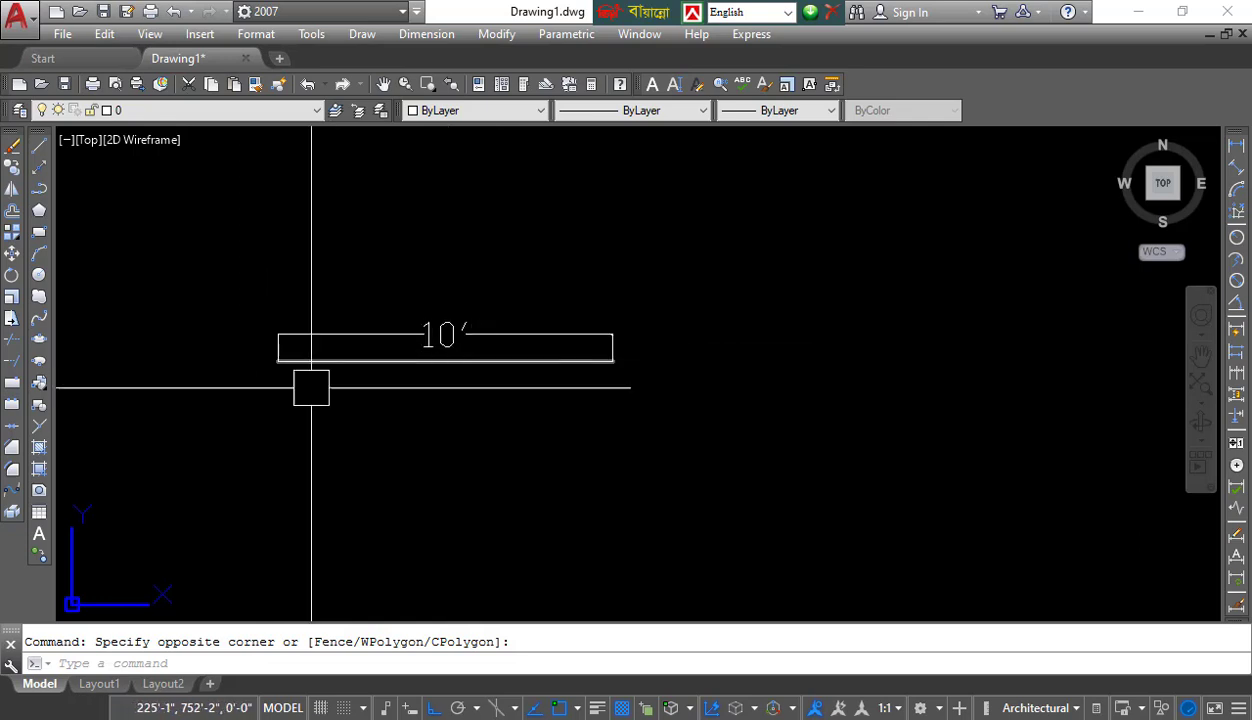
{"action": "scroll", "coordinate": [430, 341], "scroll_direction": "up", "scroll_amount": 2}
{"action": "scroll", "coordinate": [440, 343], "scroll_direction": "up", "scroll_amount": 2}
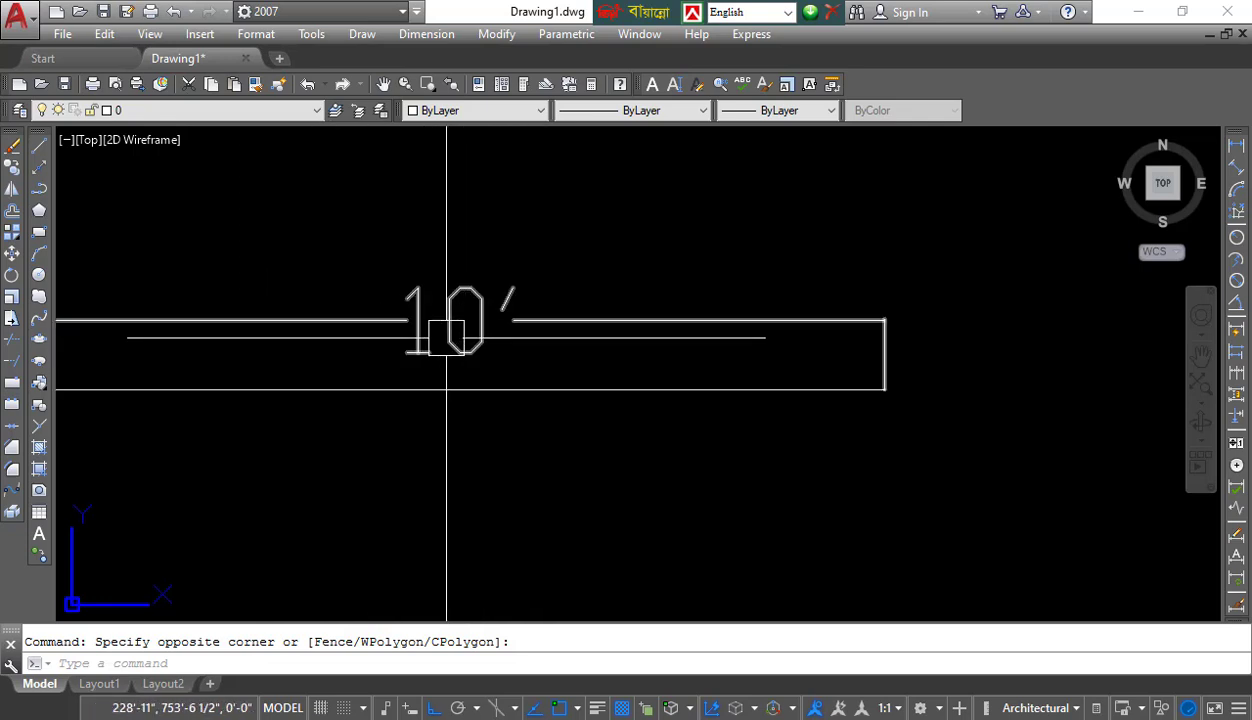
{"action": "scroll", "coordinate": [470, 341], "scroll_direction": "down", "scroll_amount": 2}
{"action": "scroll", "coordinate": [201, 316], "scroll_direction": "up", "scroll_amount": 3}
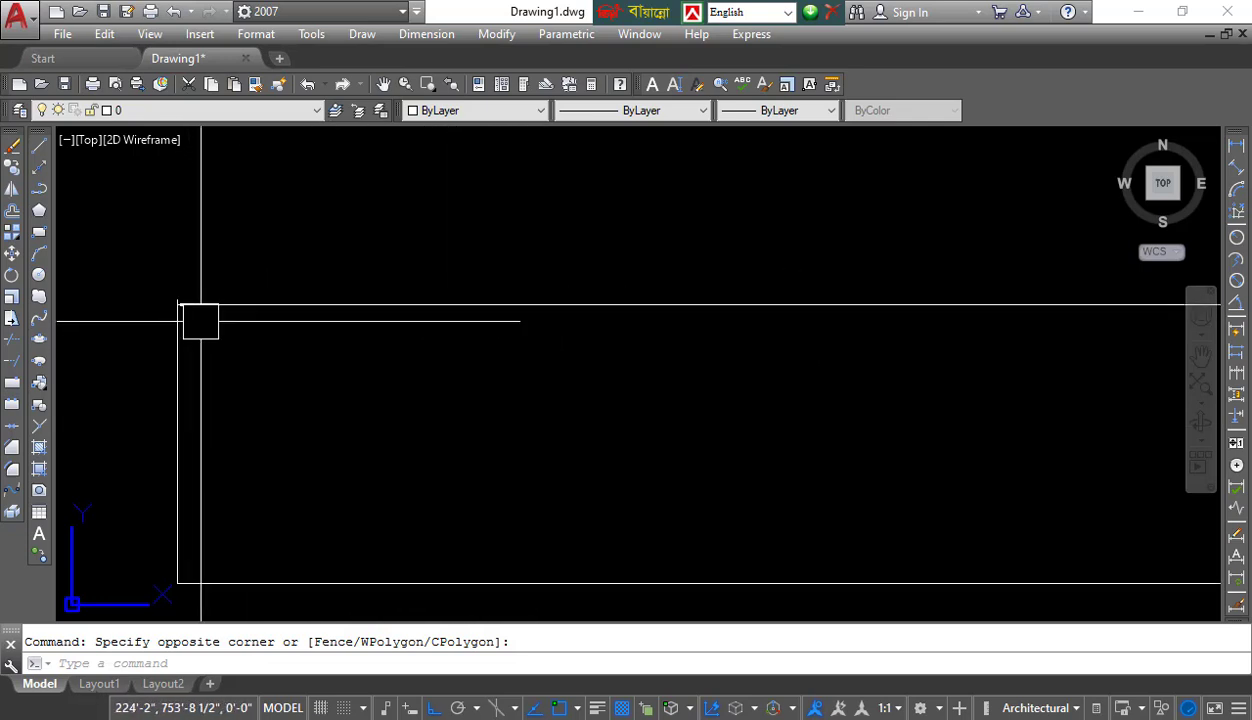
{"action": "scroll", "coordinate": [556, 355], "scroll_direction": "down", "scroll_amount": 2}
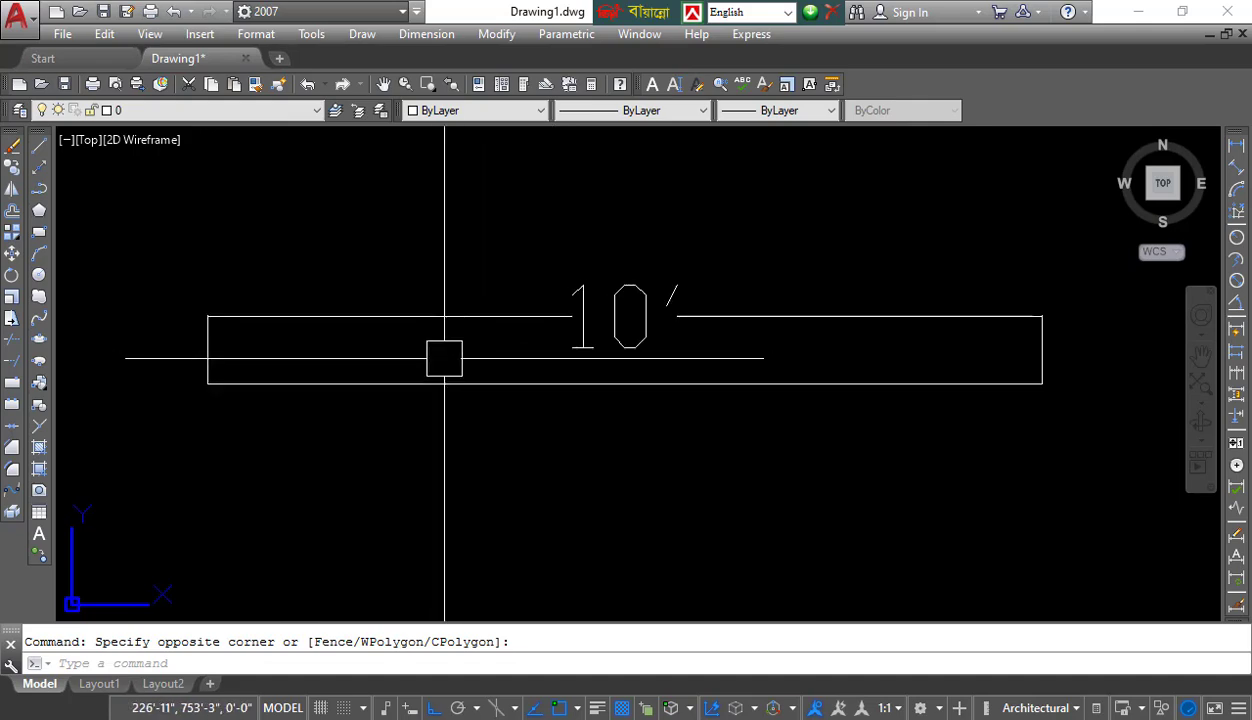
Step: Set the Standard dimension style's arrow size to 8" and close the style manager
{"action": "key", "text": "Return"}
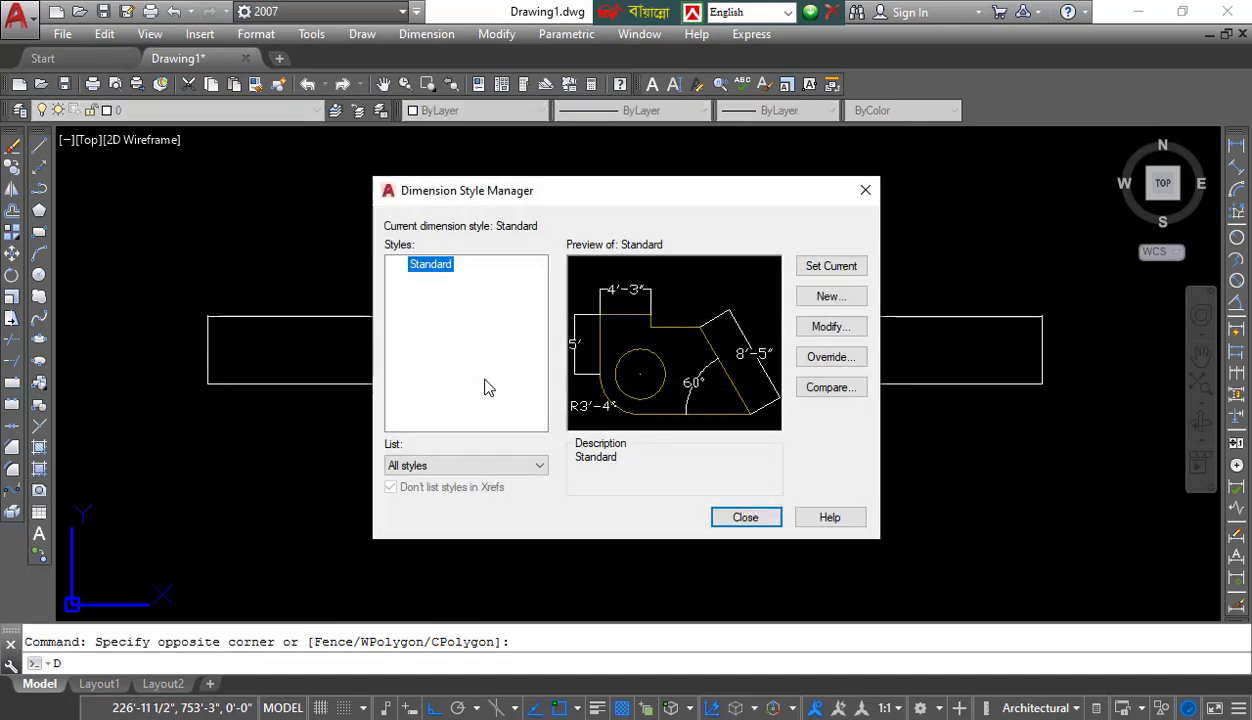
{"action": "left_click", "coordinate": [840, 330]}
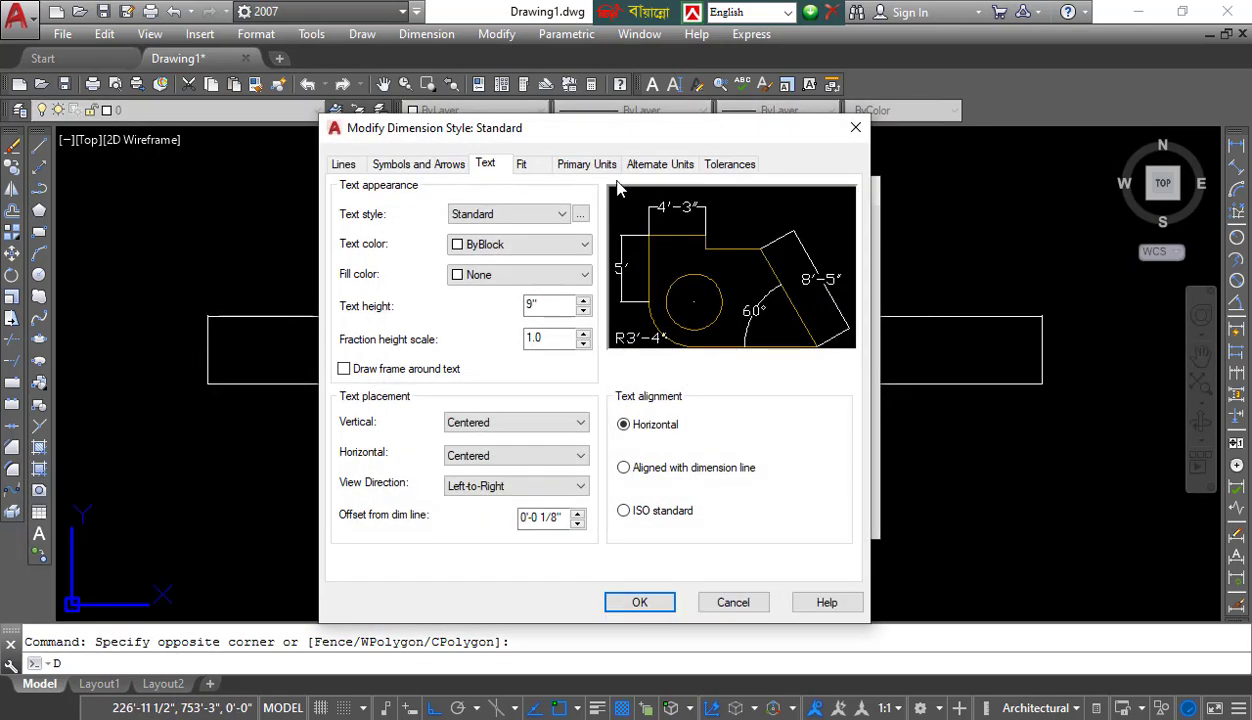
{"action": "left_click", "coordinate": [420, 168]}
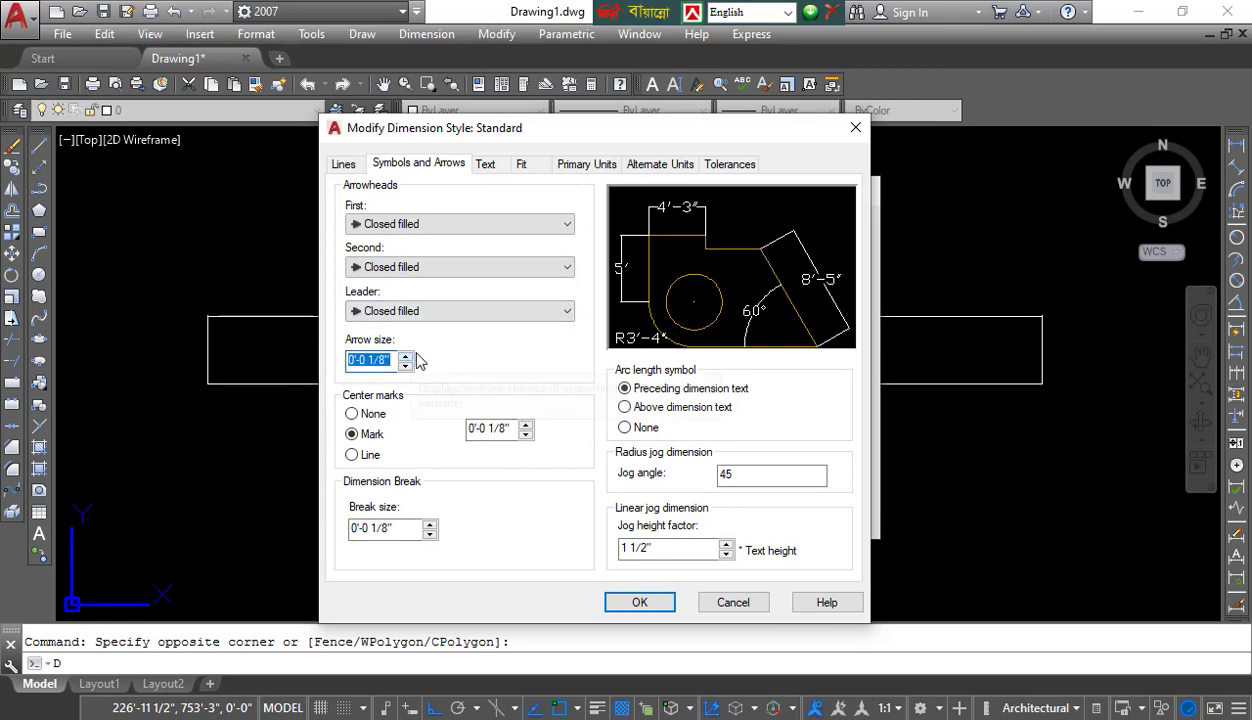
{"action": "type", "text": "8\""}
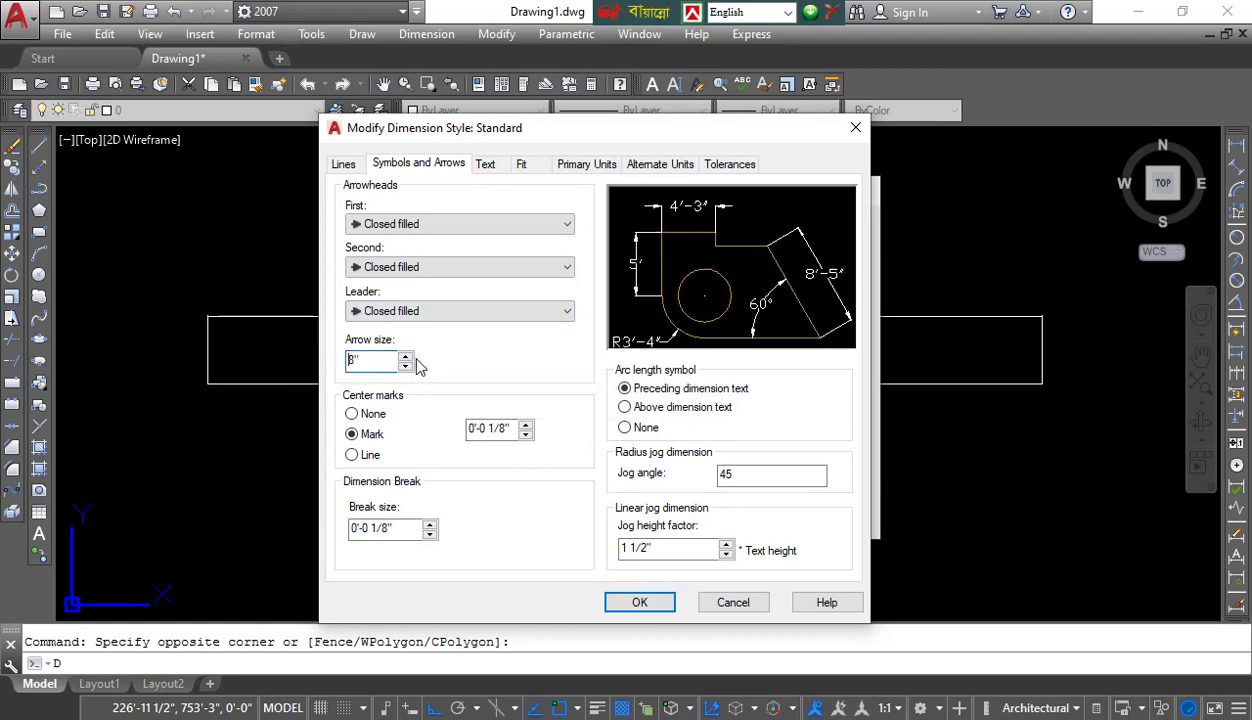
{"action": "left_click", "coordinate": [630, 604]}
{"action": "left_click", "coordinate": [743, 516]}
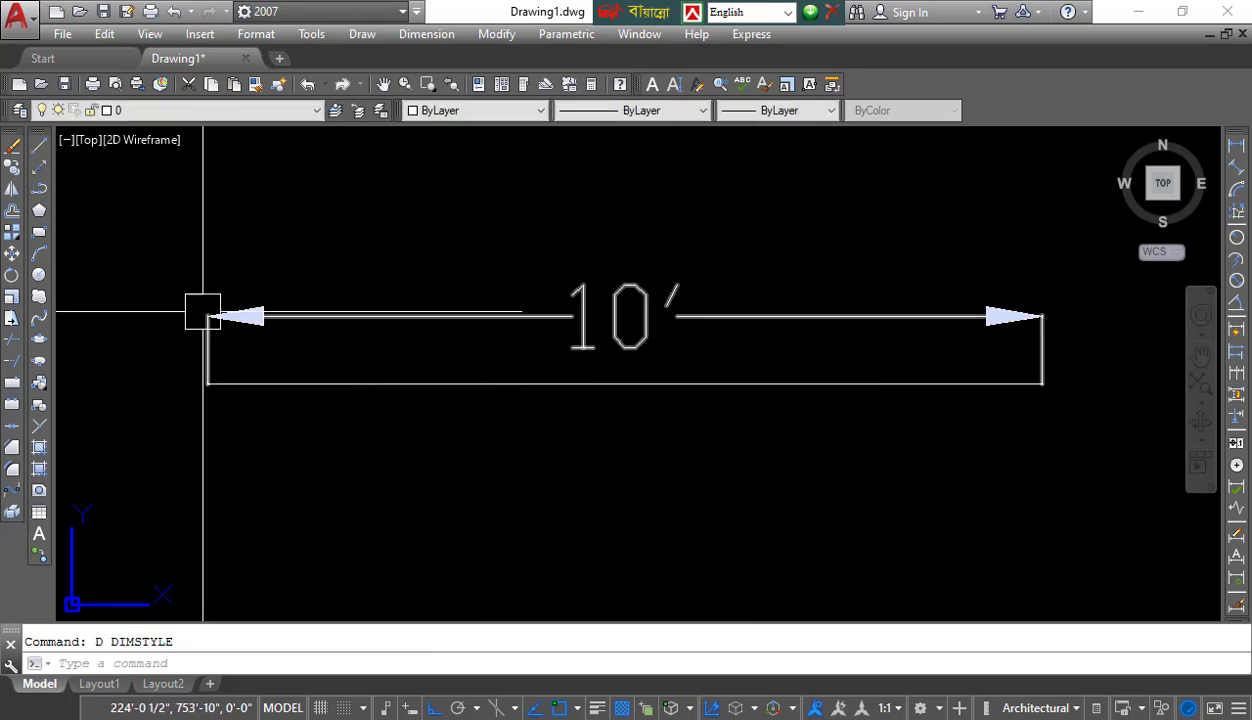
Step: Examine the enlarged arrowheads at both ends of the dimension in proportion to its text
{"action": "scroll", "coordinate": [203, 316], "scroll_direction": "down", "scroll_amount": 2}
{"action": "scroll", "coordinate": [204, 316], "scroll_direction": "up", "scroll_amount": 2}
{"action": "left_click", "coordinate": [316, 254]}
{"action": "left_click", "coordinate": [280, 344]}
{"action": "key", "text": "Escape"}
{"action": "scroll", "coordinate": [250, 346], "scroll_direction": "down", "scroll_amount": 4}
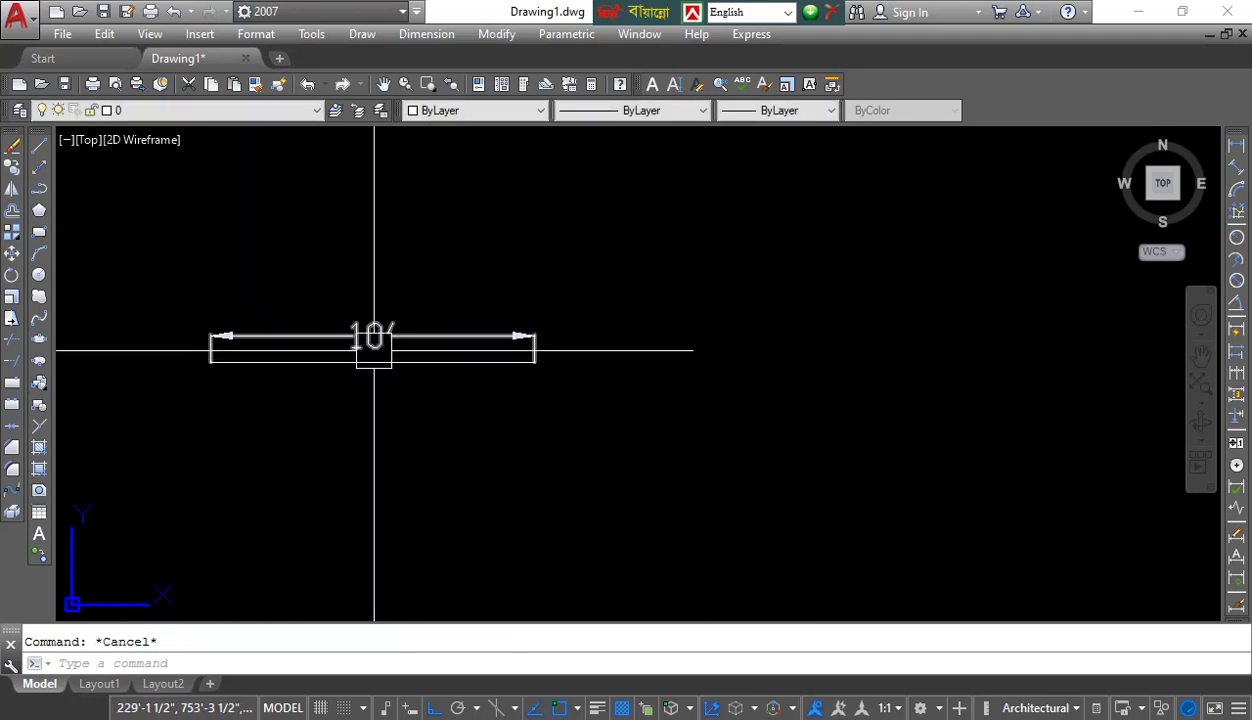
{"action": "scroll", "coordinate": [374, 350], "scroll_direction": "up", "scroll_amount": 2}
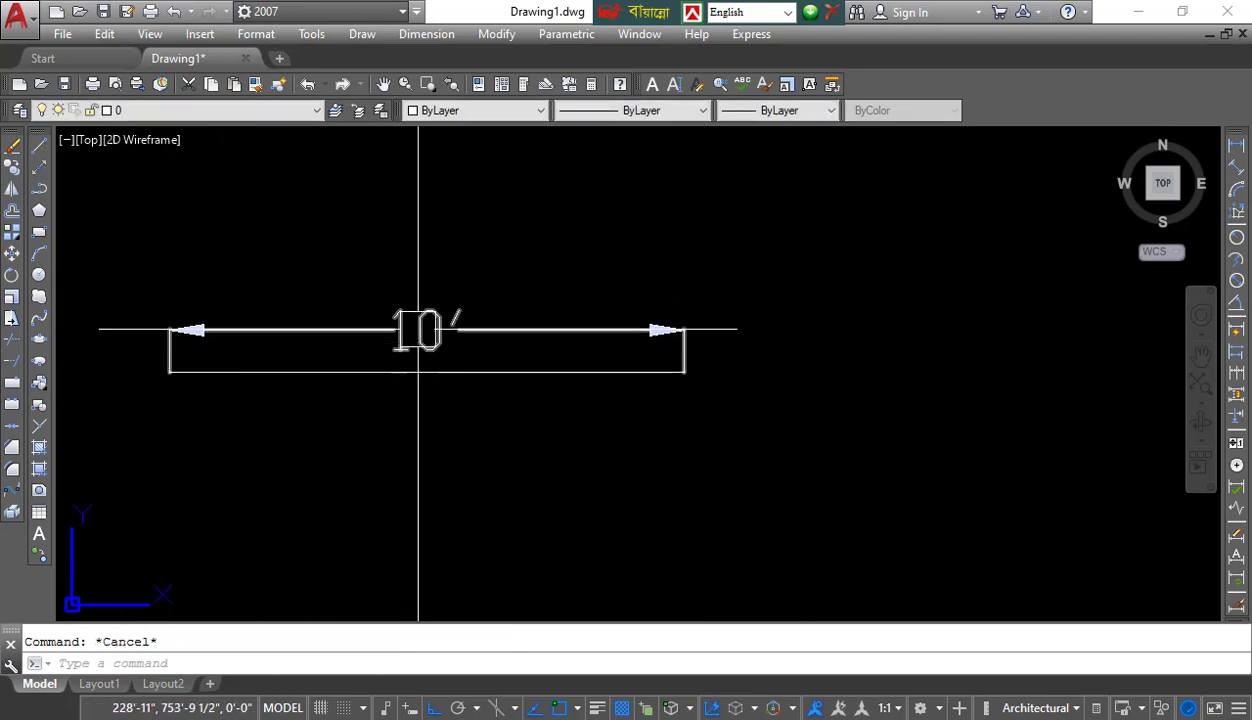
Step: Reduce the Standard dimension style's text height, set its arrow size to 6", and close the style manager
{"action": "type", "text": "D"}
{"action": "key", "text": "Return"}
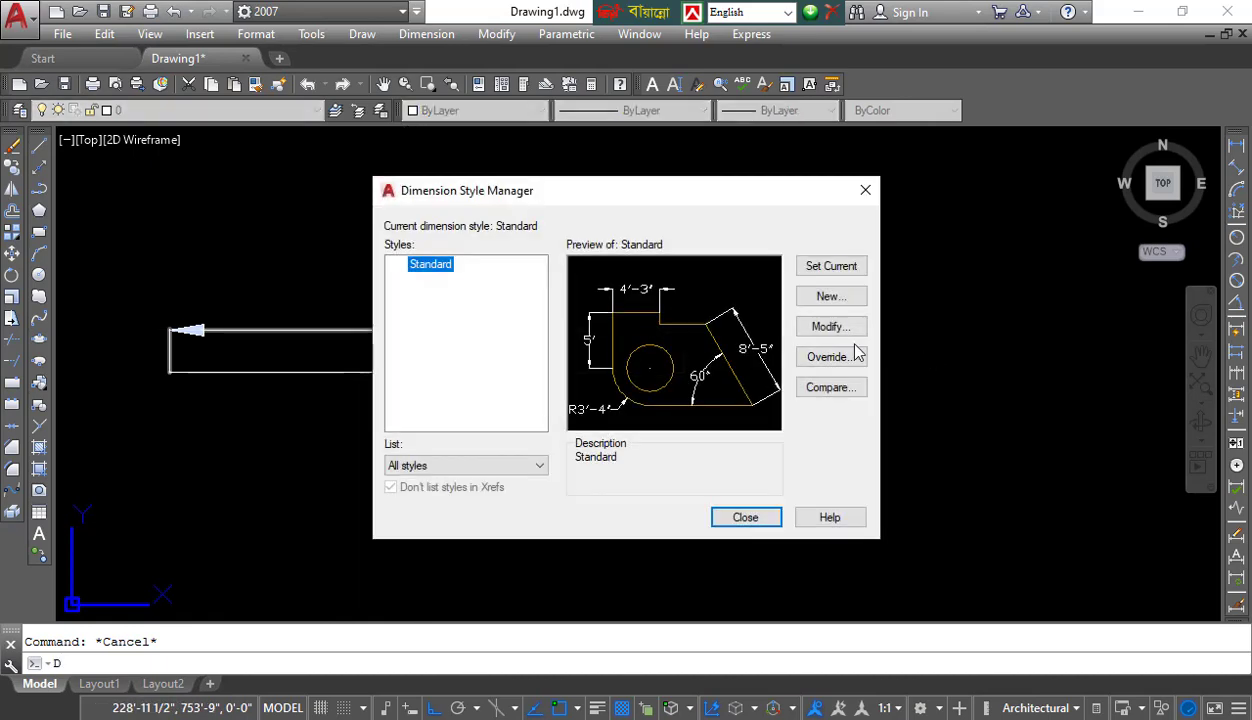
{"action": "left_click", "coordinate": [832, 330]}
{"action": "left_click", "coordinate": [488, 165]}
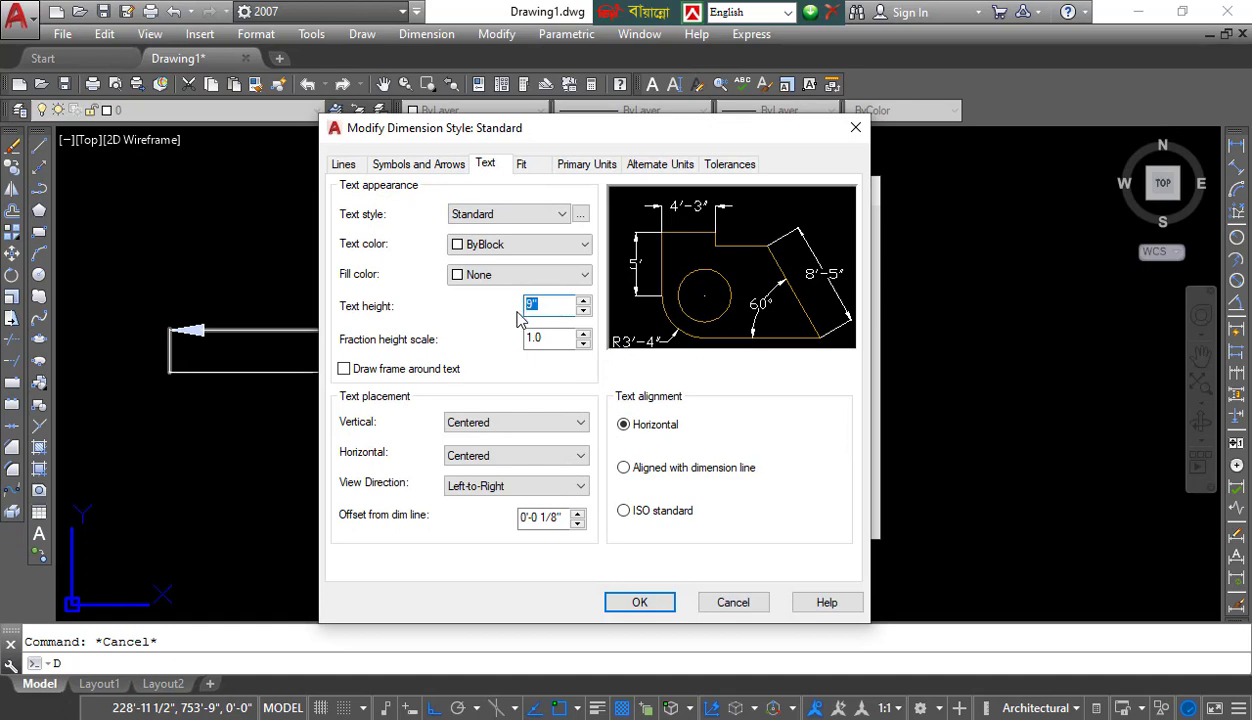
{"action": "left_click", "coordinate": [384, 168]}
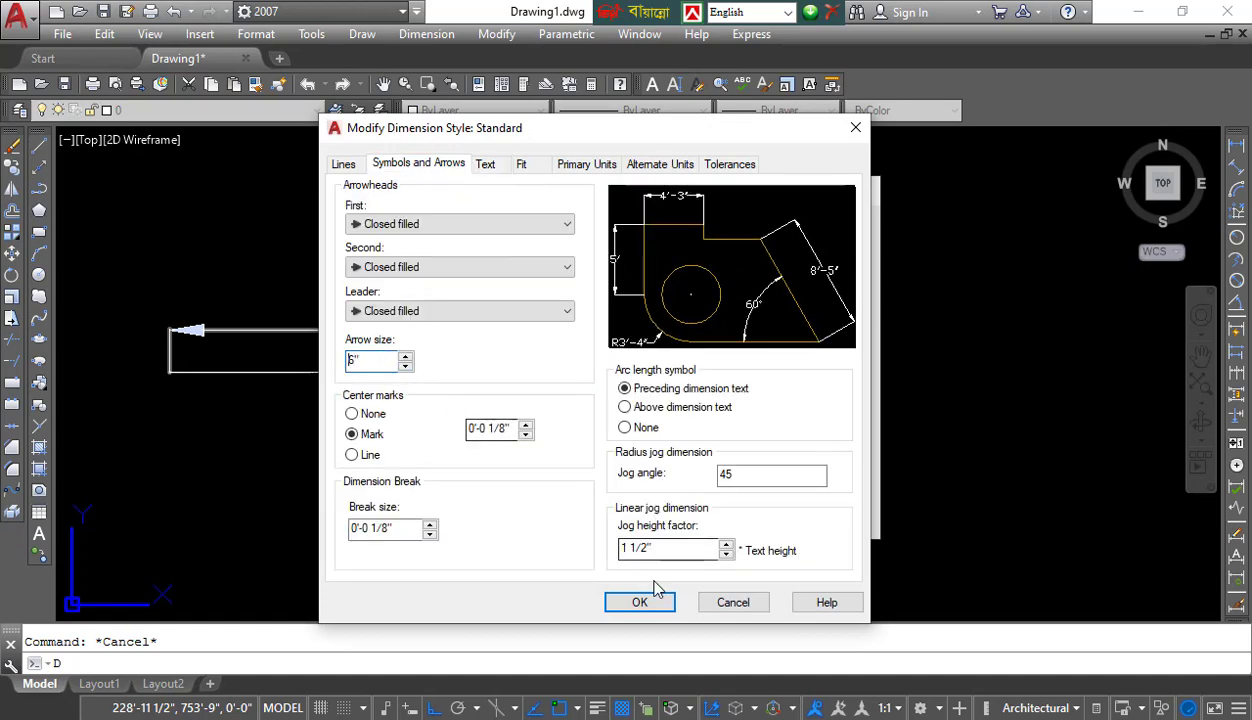
{"action": "left_click", "coordinate": [640, 602]}
{"action": "left_click", "coordinate": [741, 523]}
Step: Examine the resized text and arrowheads of the dimension from close up and from a distance for legibility
{"action": "scroll", "coordinate": [400, 374], "scroll_direction": "down", "scroll_amount": 4}
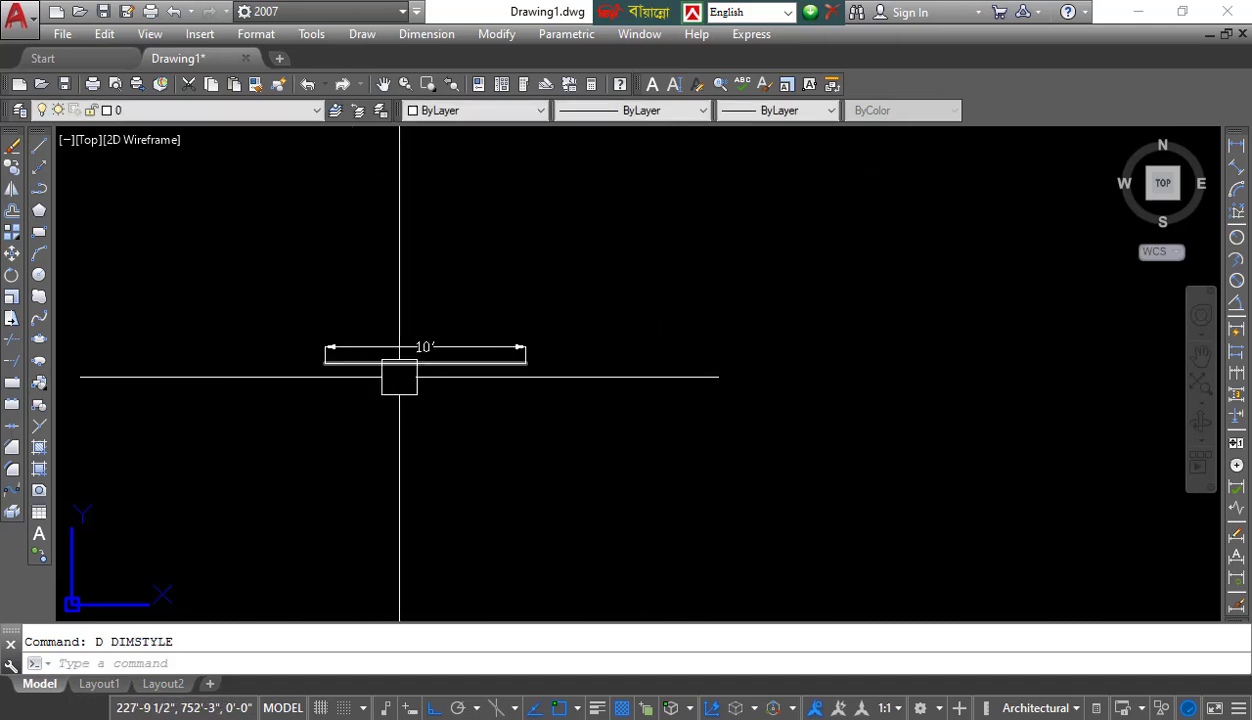
{"action": "scroll", "coordinate": [462, 378], "scroll_direction": "up", "scroll_amount": 4}
{"action": "scroll", "coordinate": [453, 399], "scroll_direction": "down", "scroll_amount": 3}
{"action": "scroll", "coordinate": [528, 427], "scroll_direction": "up", "scroll_amount": 3}
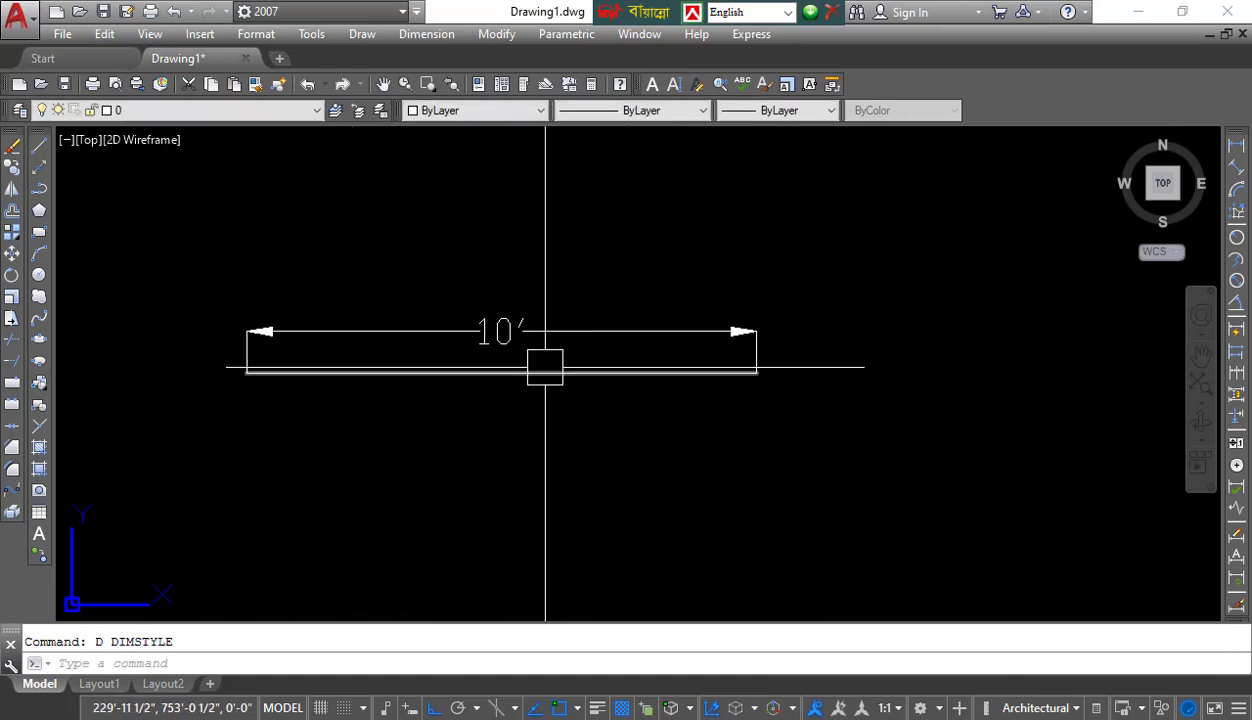
{"action": "scroll", "coordinate": [316, 355], "scroll_direction": "down", "scroll_amount": 5}
{"action": "scroll", "coordinate": [335, 372], "scroll_direction": "up", "scroll_amount": 4}
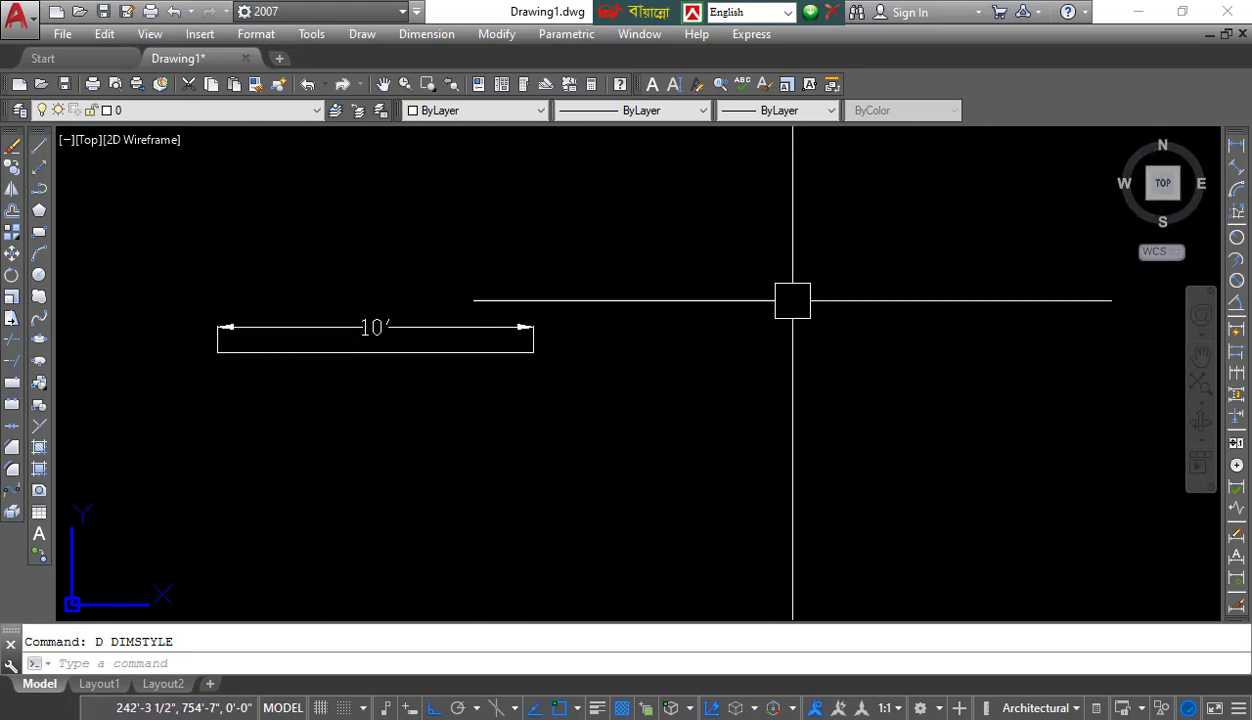
{"action": "scroll", "coordinate": [700, 320], "scroll_direction": "down", "scroll_amount": 3}
{"action": "scroll", "coordinate": [433, 337], "scroll_direction": "up", "scroll_amount": 3}
{"action": "scroll", "coordinate": [460, 348], "scroll_direction": "up", "scroll_amount": 2}
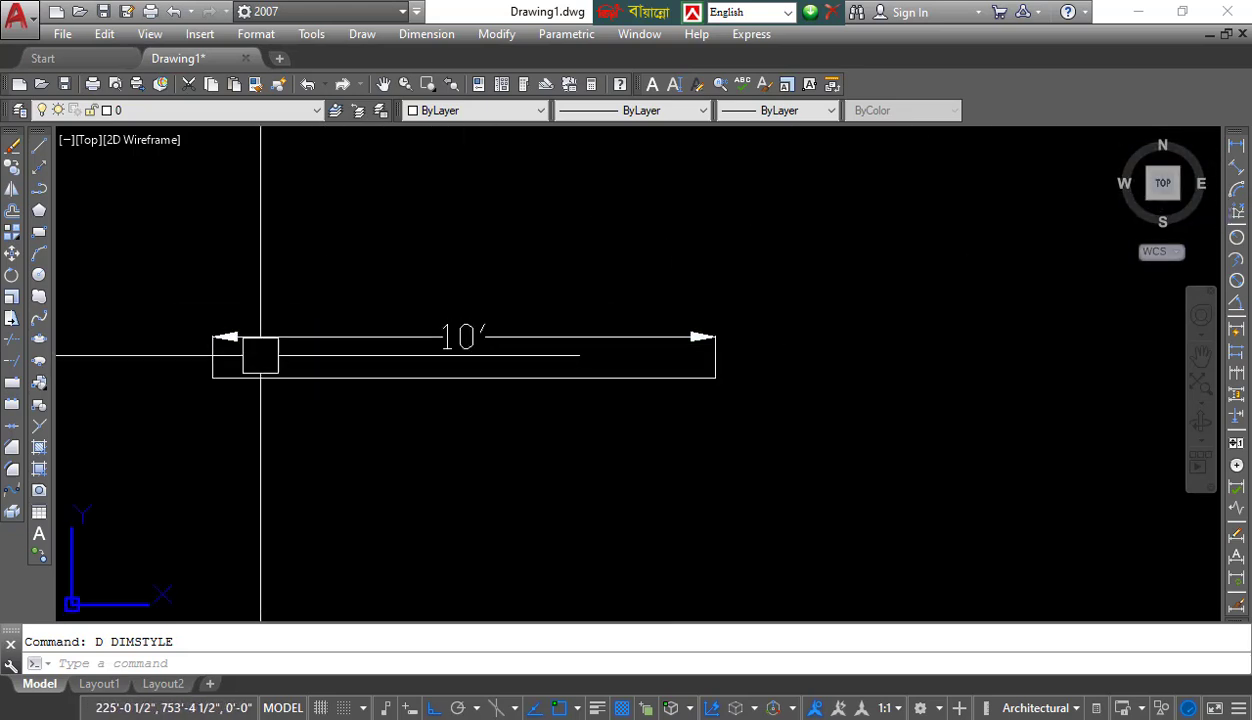
{"action": "scroll", "coordinate": [540, 340], "scroll_direction": "down", "scroll_amount": 2}
{"action": "scroll", "coordinate": [520, 327], "scroll_direction": "up", "scroll_amount": 2}
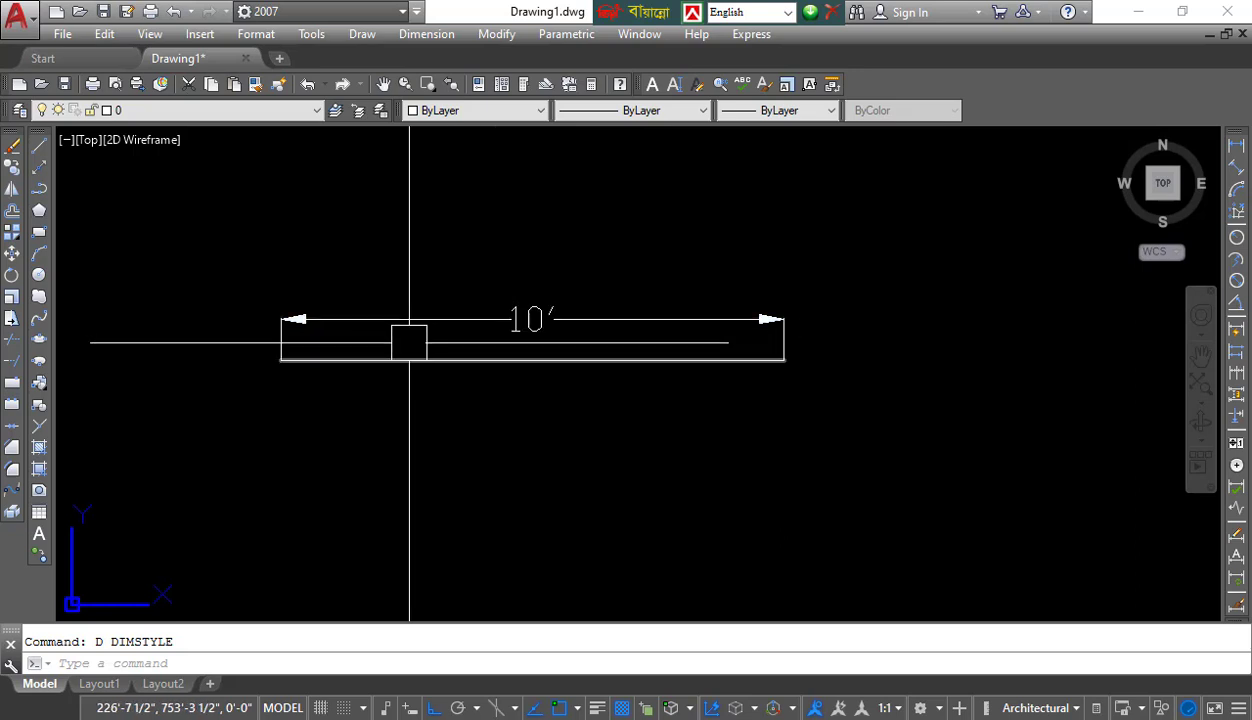
{"action": "scroll", "coordinate": [300, 322], "scroll_direction": "up", "scroll_amount": 3}
{"action": "scroll", "coordinate": [312, 318], "scroll_direction": "up", "scroll_amount": 2}
{"action": "scroll", "coordinate": [446, 336], "scroll_direction": "down", "scroll_amount": 4}
{"action": "middle_click_drag", "start_coordinate": [508, 337], "coordinate": [442, 349]}
Step: Select the dimension to inspect its line between the left arrowhead and the text, and clear the selection
{"action": "left_click", "coordinate": [517, 341]}
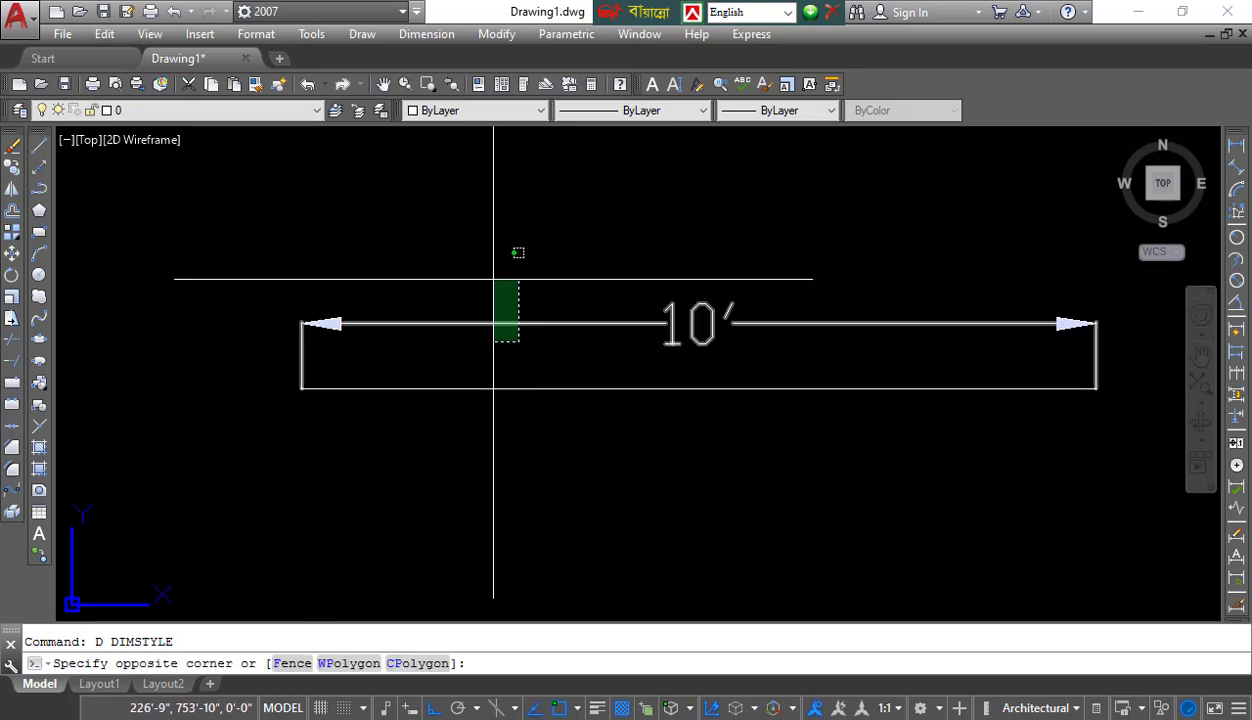
{"action": "left_click", "coordinate": [493, 279]}
{"action": "scroll", "coordinate": [511, 304], "scroll_direction": "up", "scroll_amount": 2}
{"action": "left_click", "coordinate": [464, 358]}
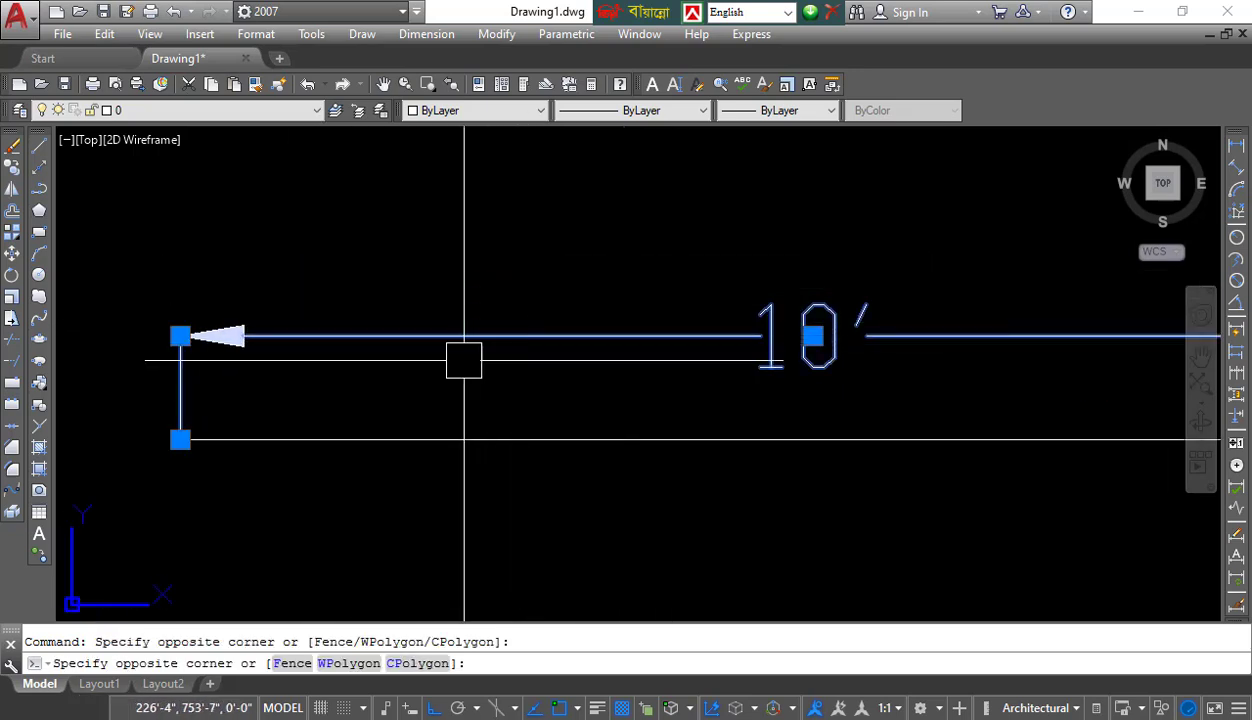
{"action": "scroll", "coordinate": [452, 358], "scroll_direction": "down", "scroll_amount": 4}
{"action": "left_click", "coordinate": [481, 352]}
{"action": "key", "text": "Escape"}
Step: Examine the height of the dimension text in relation to the gap in the dimension line
{"action": "scroll", "coordinate": [386, 358], "scroll_direction": "up", "scroll_amount": 6}
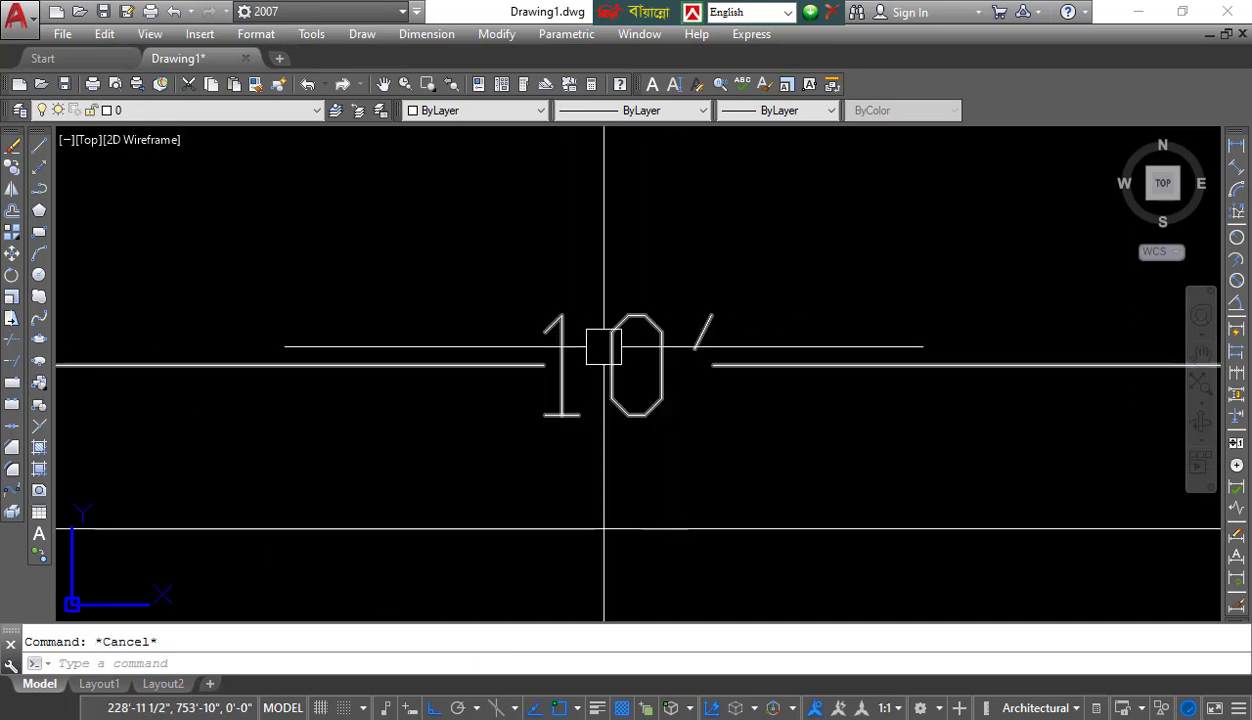
{"action": "left_click", "coordinate": [606, 380]}
{"action": "scroll", "coordinate": [606, 380], "scroll_direction": "down", "scroll_amount": 5}
{"action": "key", "text": "Escape"}
{"action": "scroll", "coordinate": [506, 349], "scroll_direction": "up", "scroll_amount": 5}
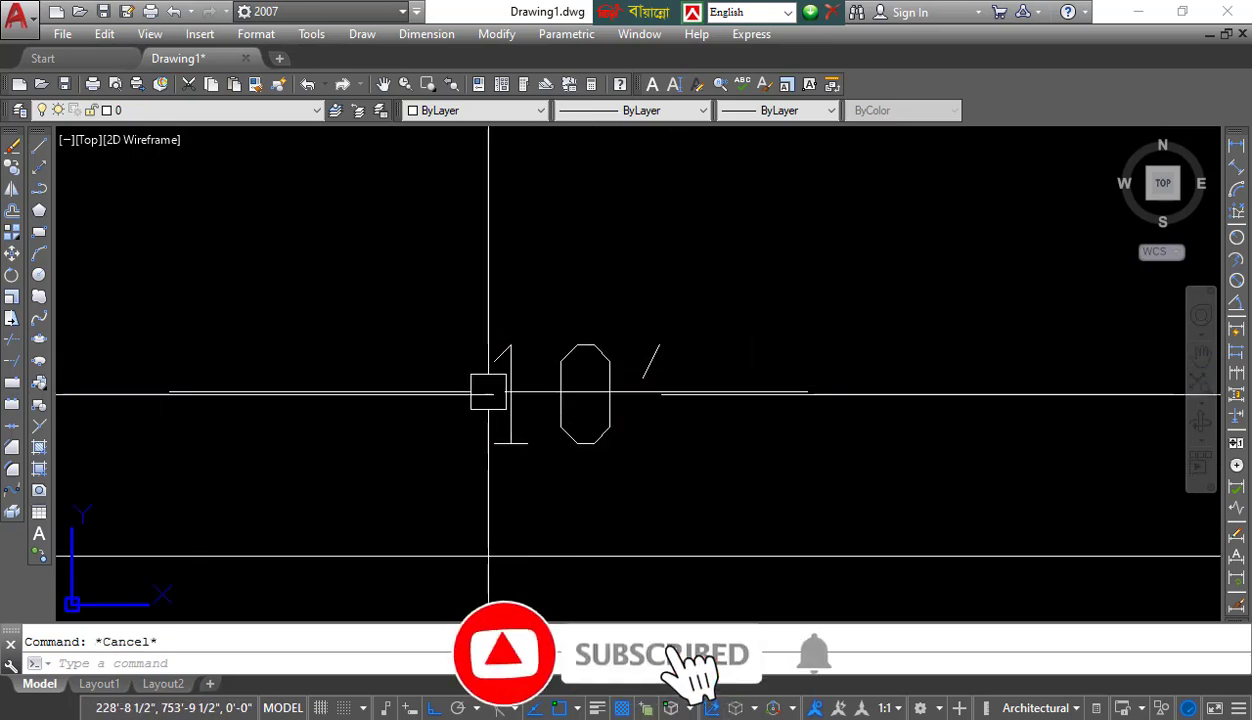
{"action": "scroll", "coordinate": [595, 380], "scroll_direction": "down", "scroll_amount": 3}
{"action": "scroll", "coordinate": [531, 380], "scroll_direction": "up", "scroll_amount": 3}
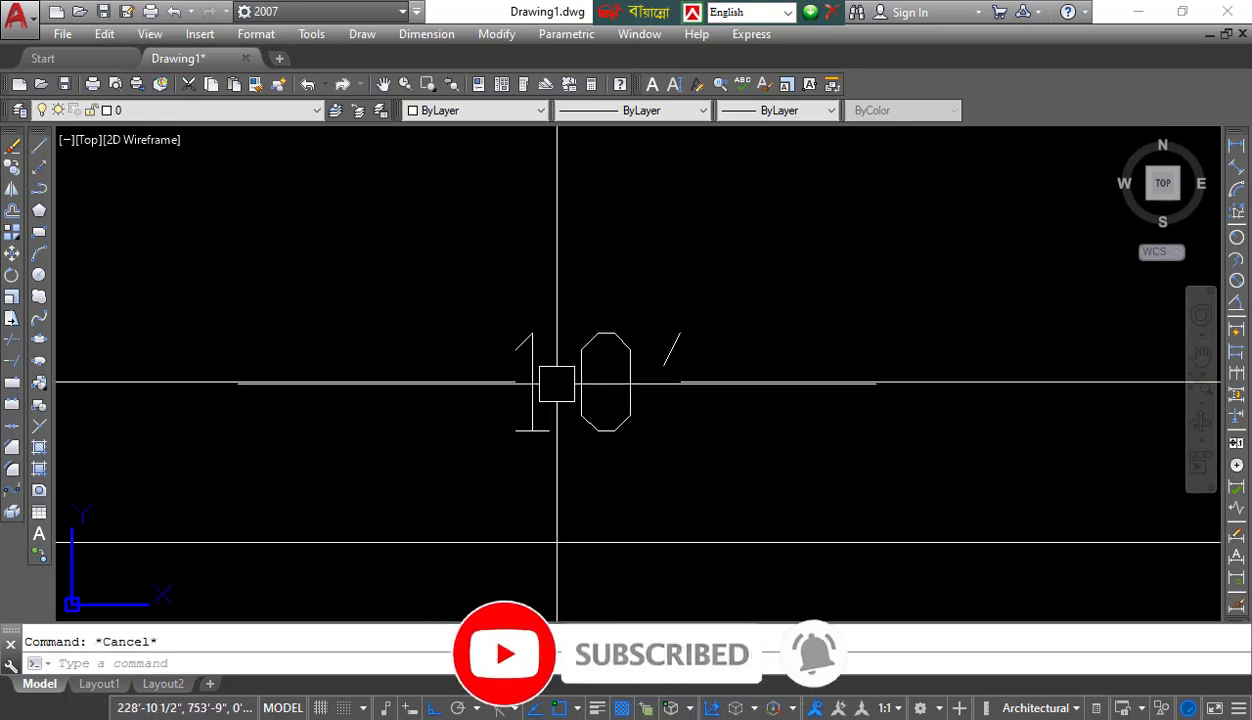
{"action": "scroll", "coordinate": [556, 380], "scroll_direction": "down", "scroll_amount": 3}
{"action": "scroll", "coordinate": [484, 394], "scroll_direction": "down", "scroll_amount": 3}
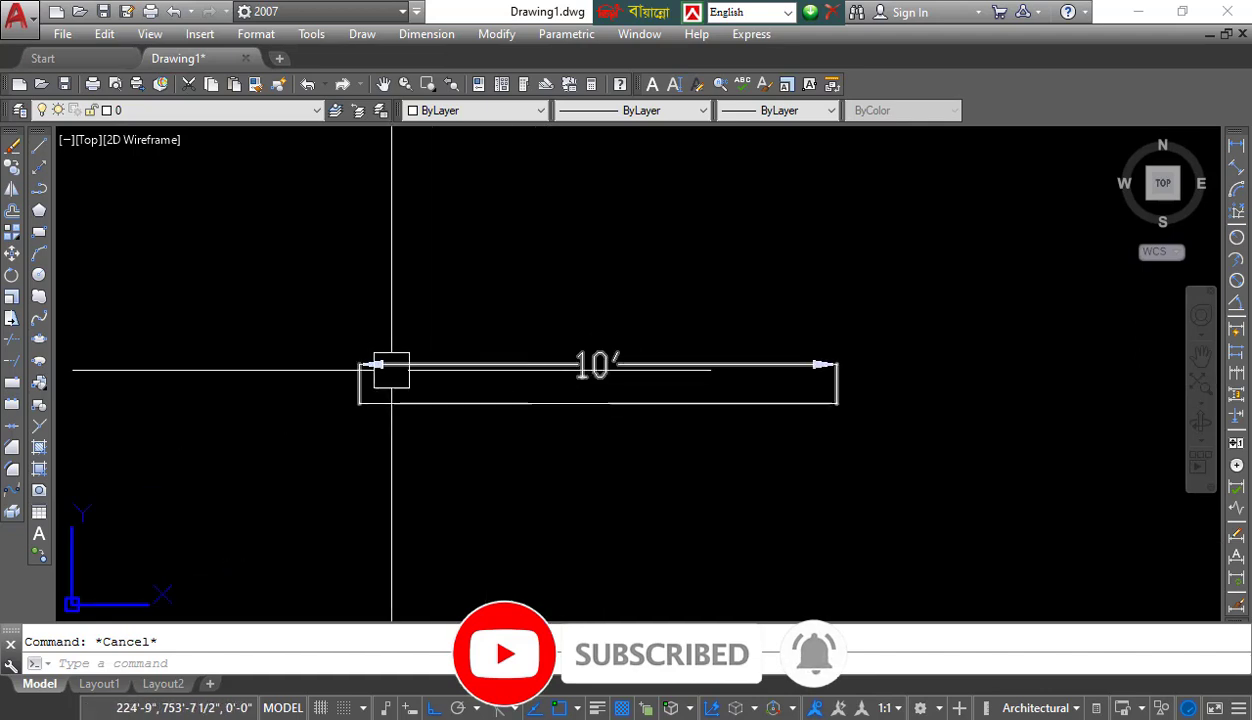
Step: Select the dimension near its left arrowhead to inspect the arrowhead's shape and size, and clear the selection
{"action": "scroll", "coordinate": [391, 370], "scroll_direction": "up", "scroll_amount": 4}
{"action": "left_click", "coordinate": [389, 382]}
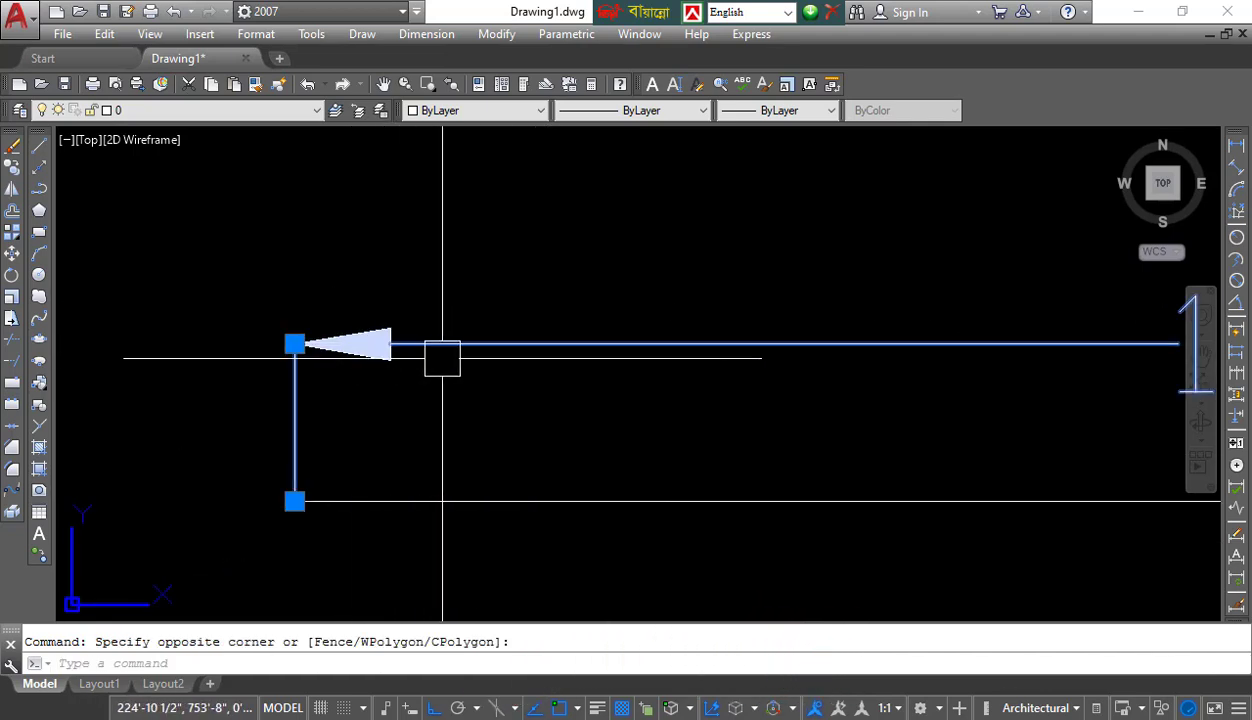
{"action": "key", "text": "Escape"}
{"action": "scroll", "coordinate": [397, 371], "scroll_direction": "down", "scroll_amount": 2}
{"action": "scroll", "coordinate": [397, 371], "scroll_direction": "down", "scroll_amount": 3}
{"action": "scroll", "coordinate": [344, 377], "scroll_direction": "up", "scroll_amount": 2}
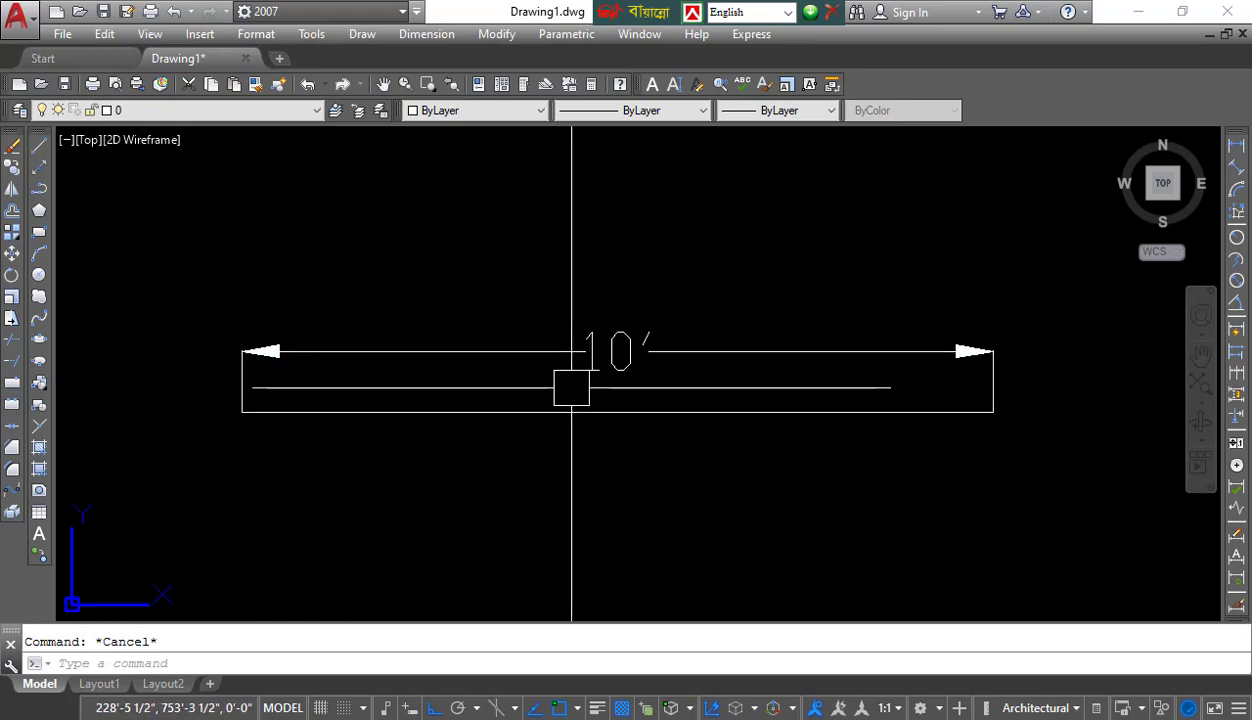
Step: Open the Standard dimension style for modification and set the dimension line color to Cyan
{"action": "type", "text": "d"}
{"action": "key", "text": "Return"}
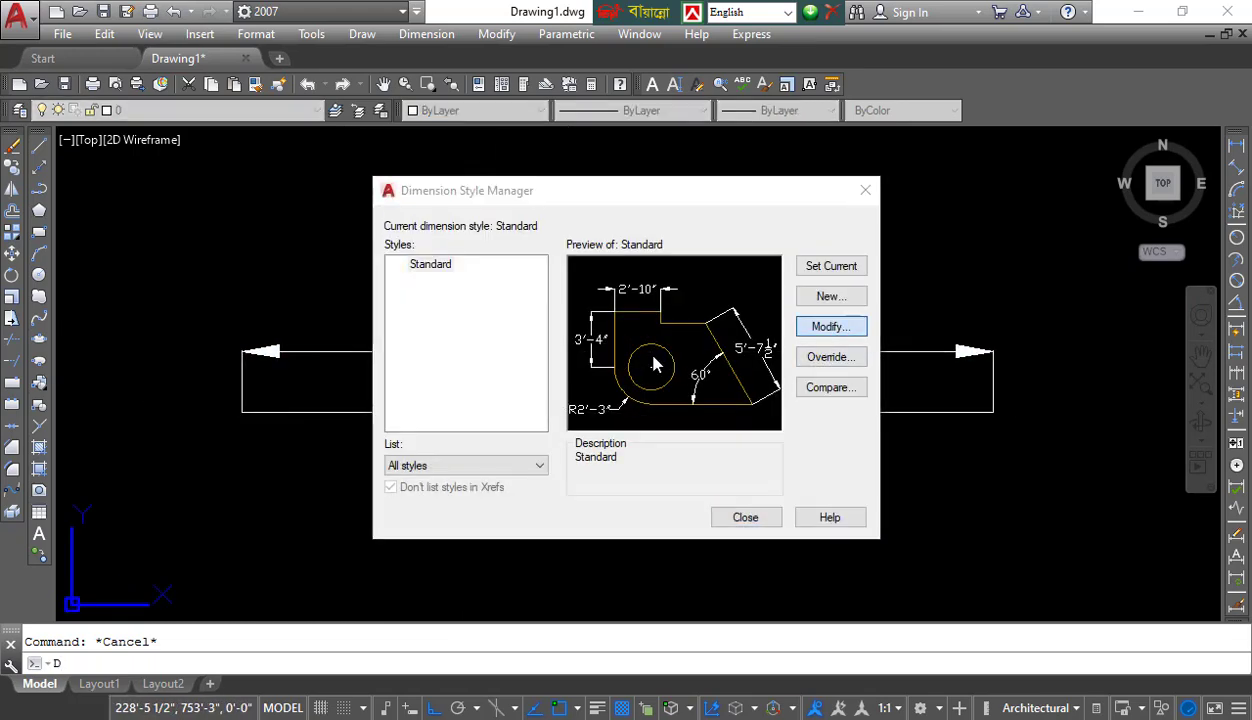
{"action": "key", "text": "Return"}
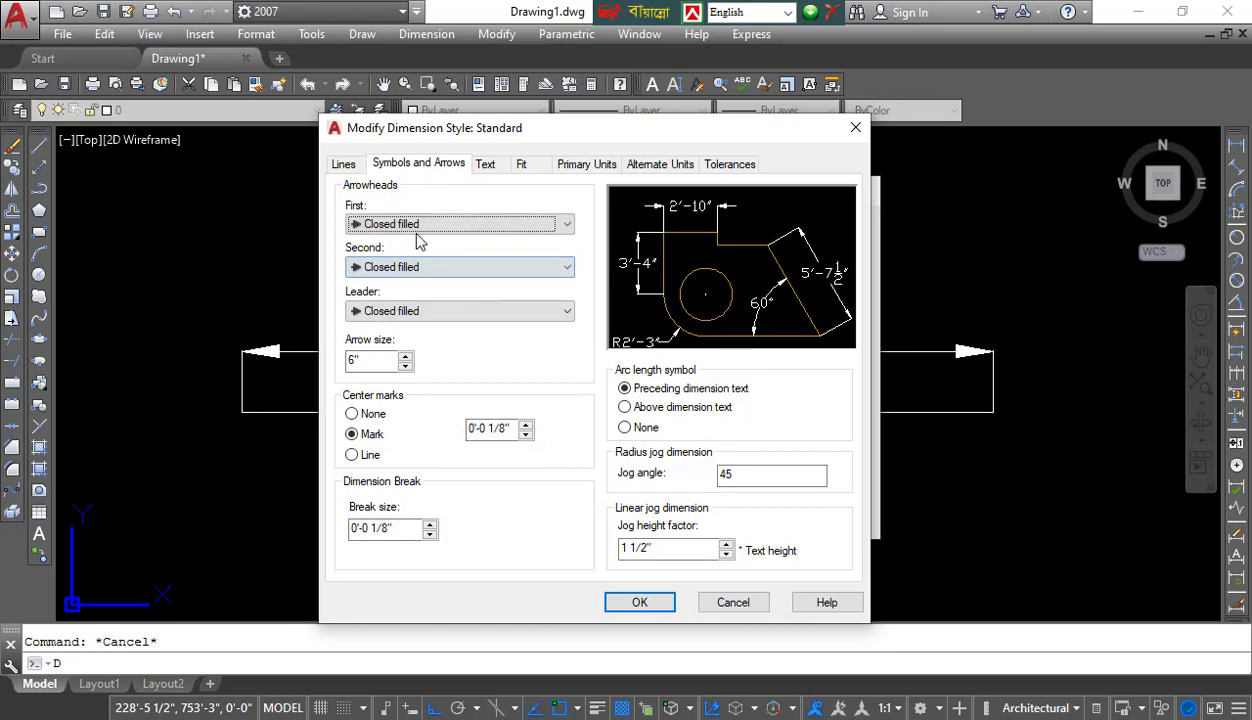
{"action": "left_click", "coordinate": [343, 165]}
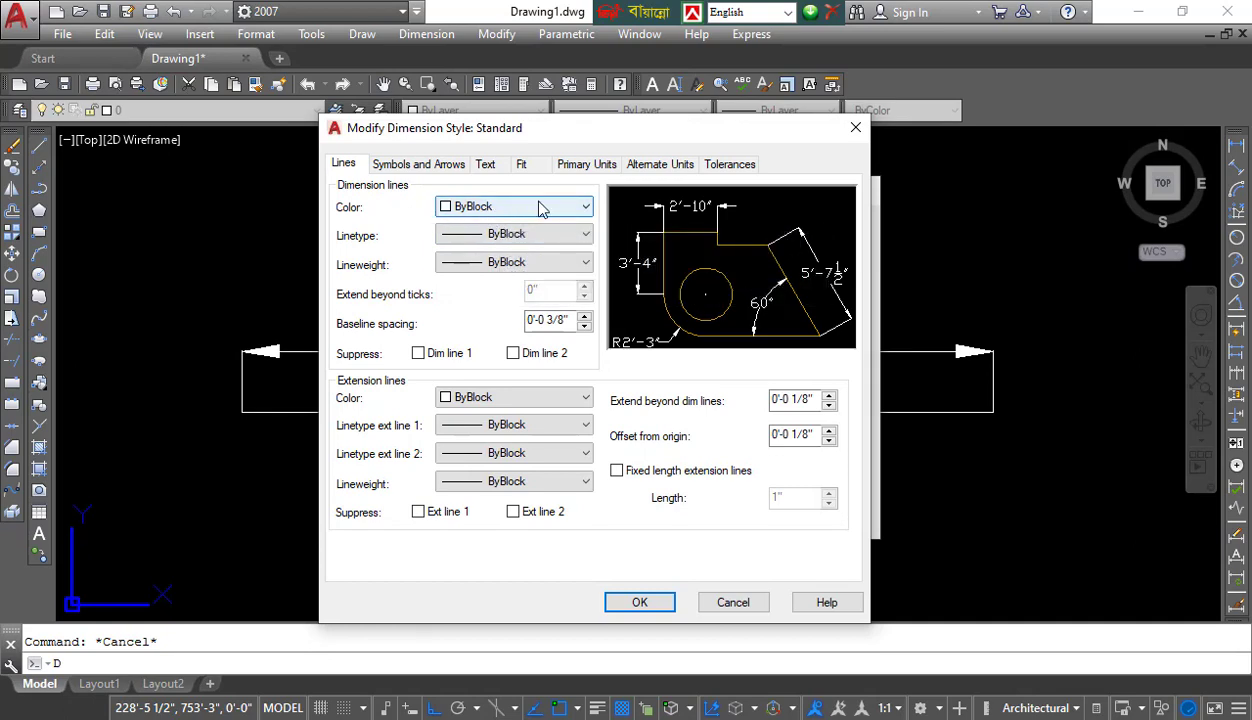
{"action": "left_click", "coordinate": [488, 208]}
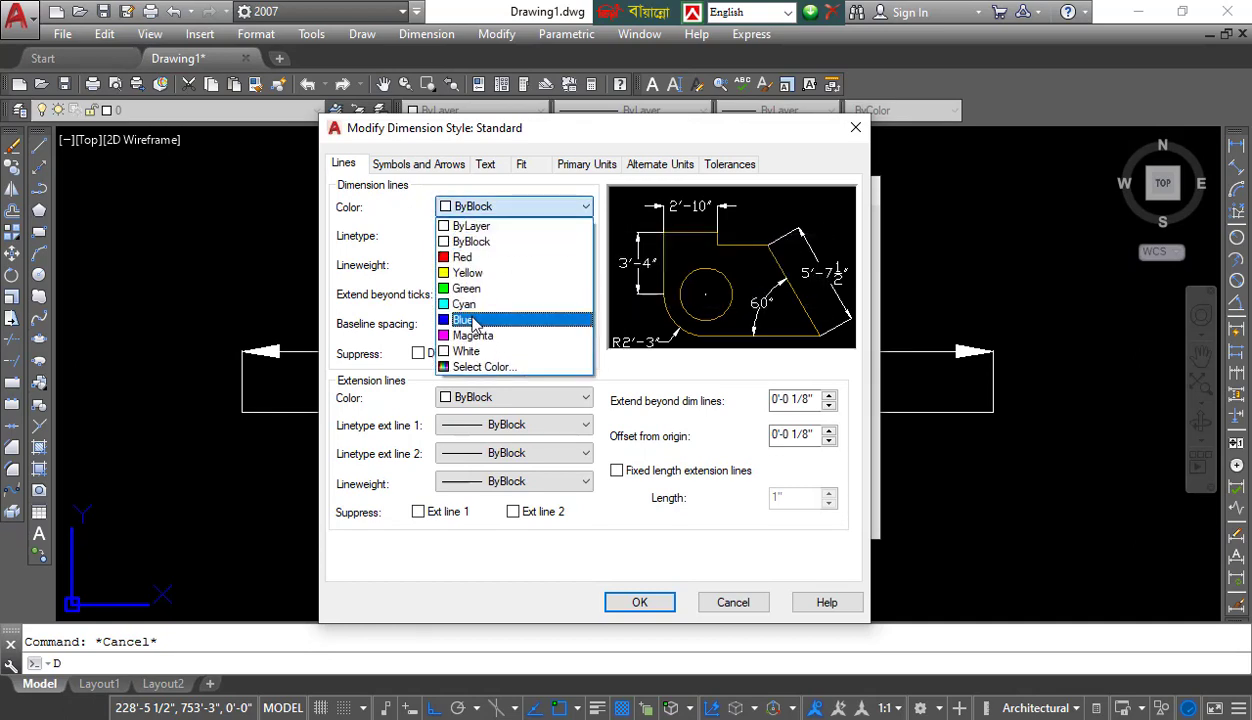
{"action": "left_click", "coordinate": [468, 304]}
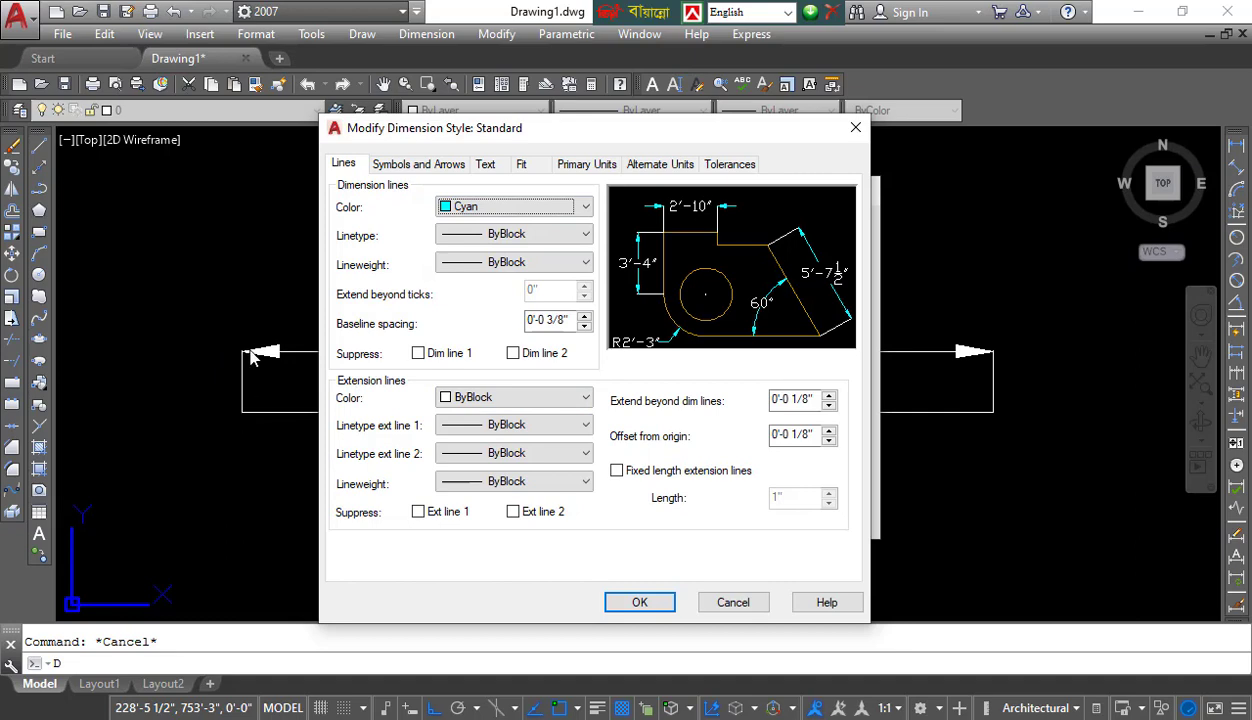
Step: Try Yellow as the dimension line color in the style preview, and return the color to Cyan
{"action": "left_click", "coordinate": [482, 210]}
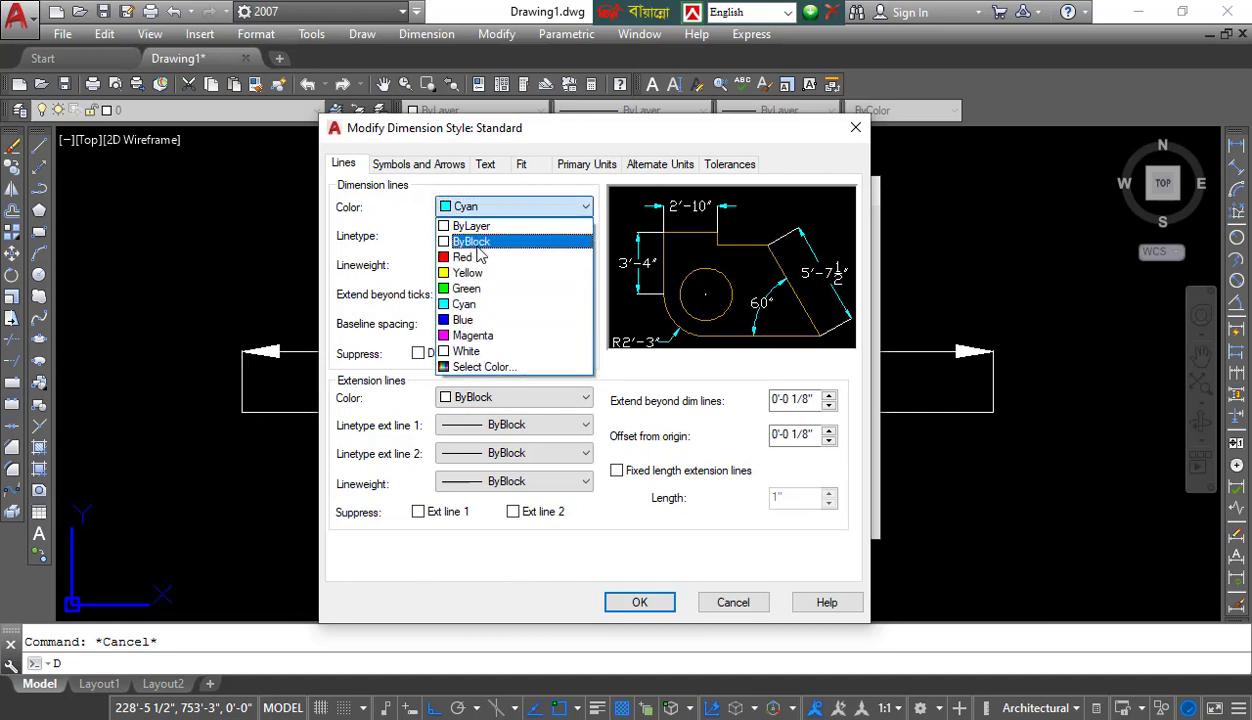
{"action": "left_click", "coordinate": [470, 268]}
{"action": "left_click", "coordinate": [545, 207]}
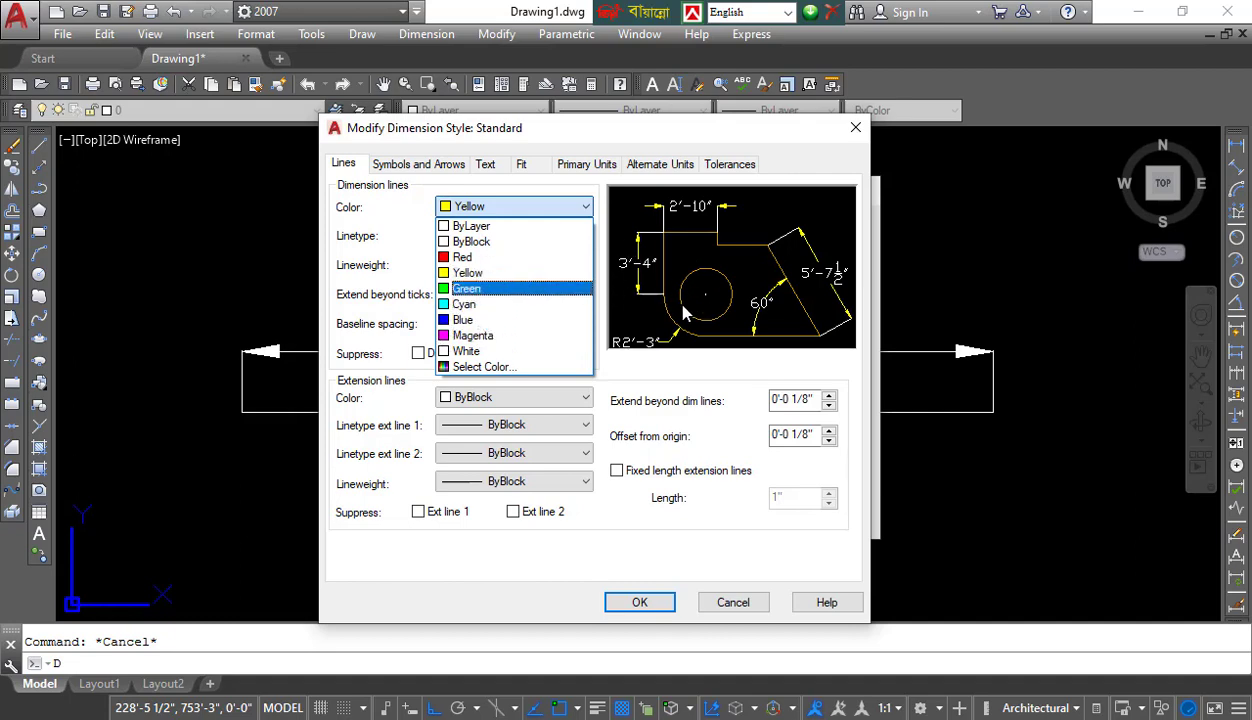
{"action": "left_click", "coordinate": [503, 208]}
{"action": "left_click", "coordinate": [483, 210]}
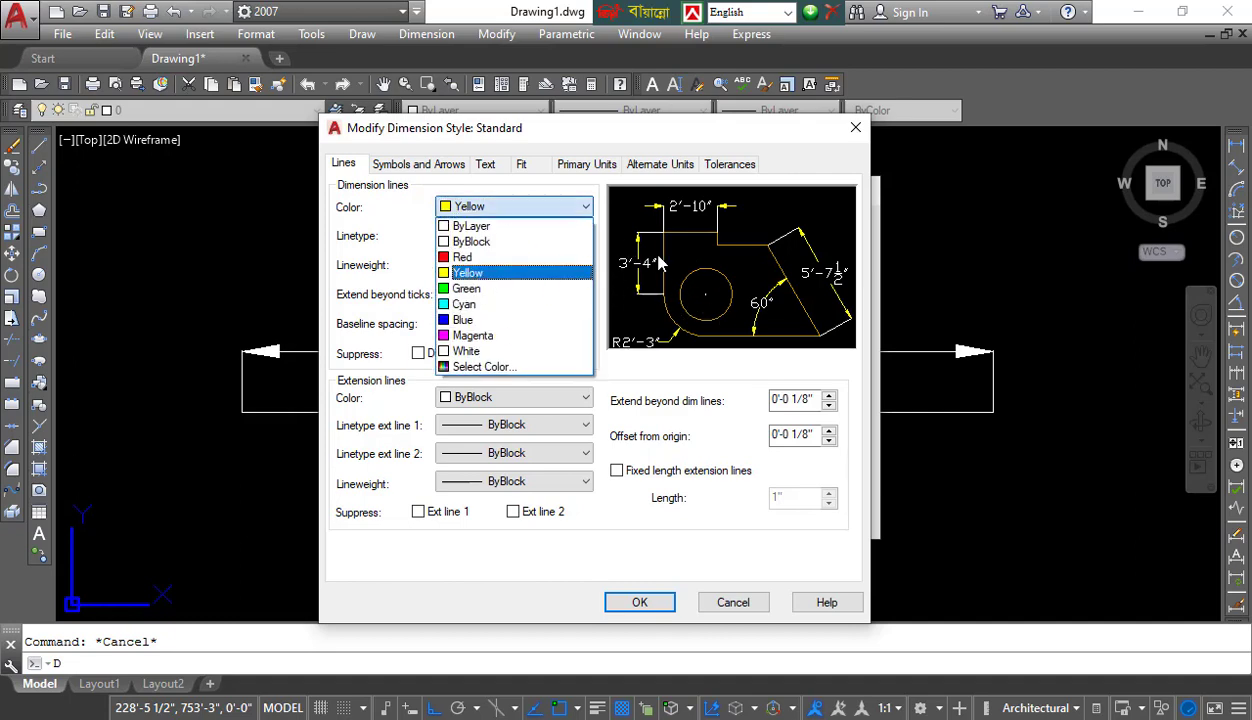
{"action": "left_click", "coordinate": [503, 302]}
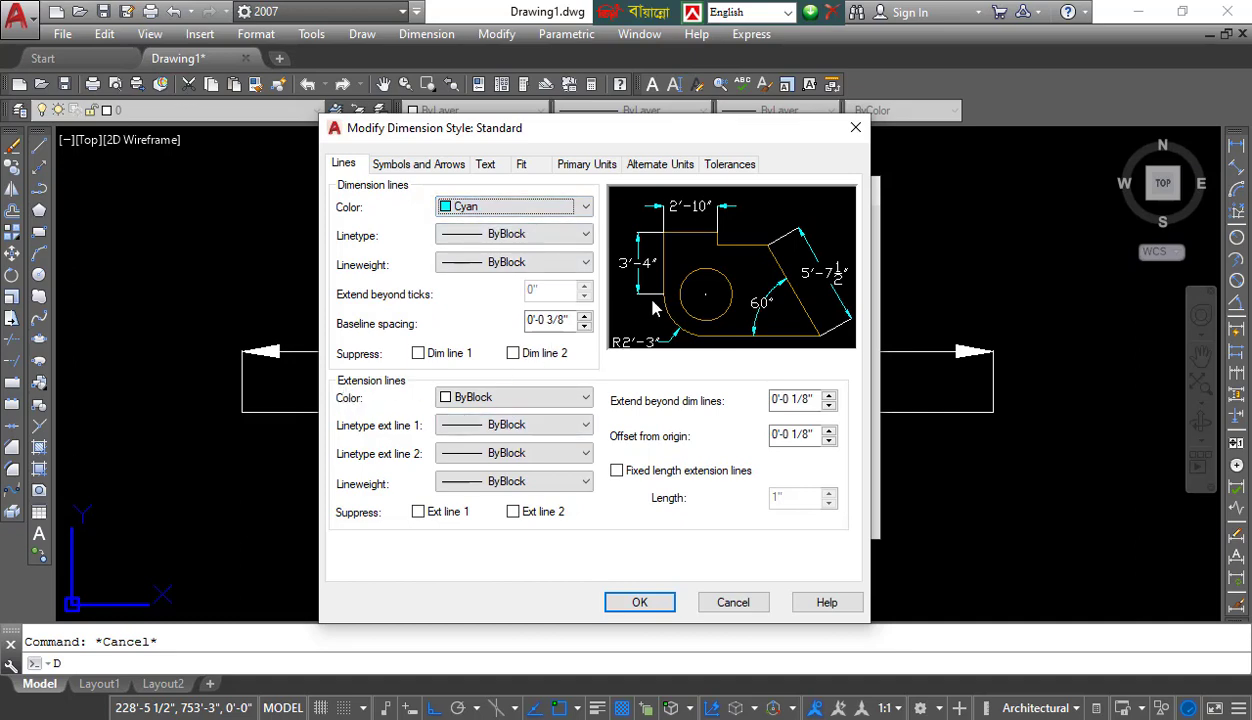
Step: Set the extension line color to Red, apply the style changes and inspect the recolored dimension in the drawing
{"action": "left_click", "coordinate": [513, 397]}
{"action": "left_click", "coordinate": [468, 443]}
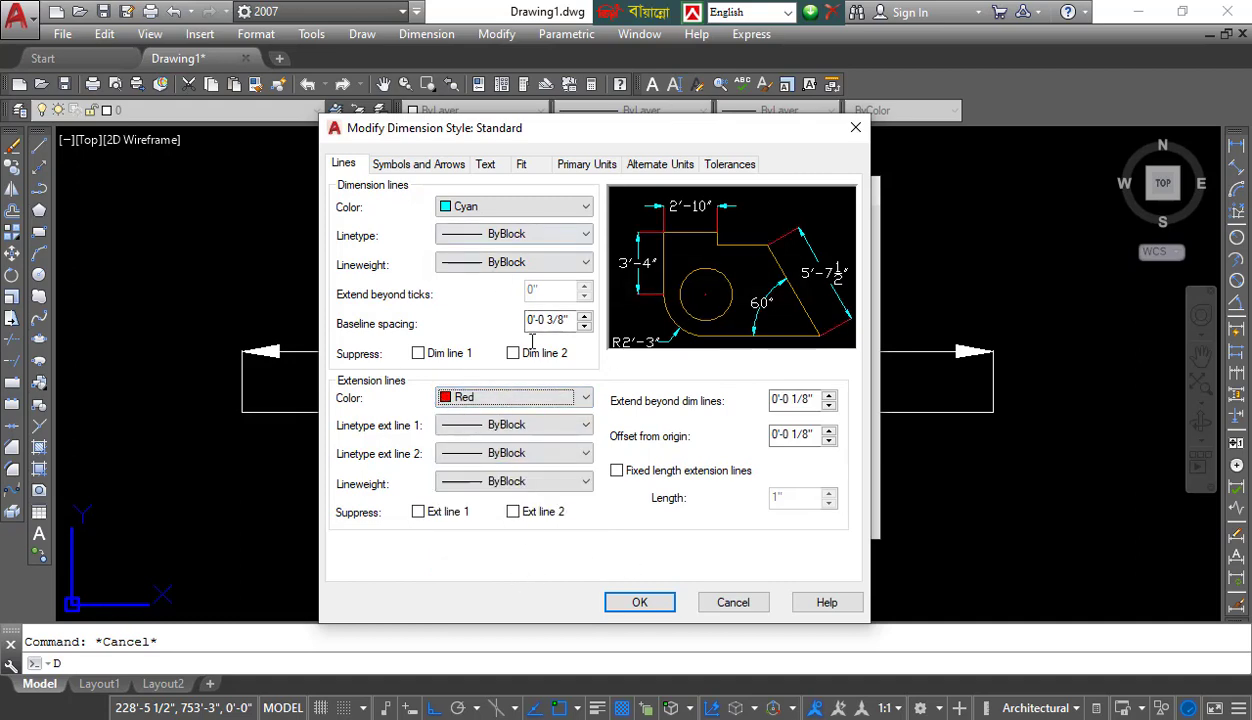
{"action": "left_click", "coordinate": [640, 603]}
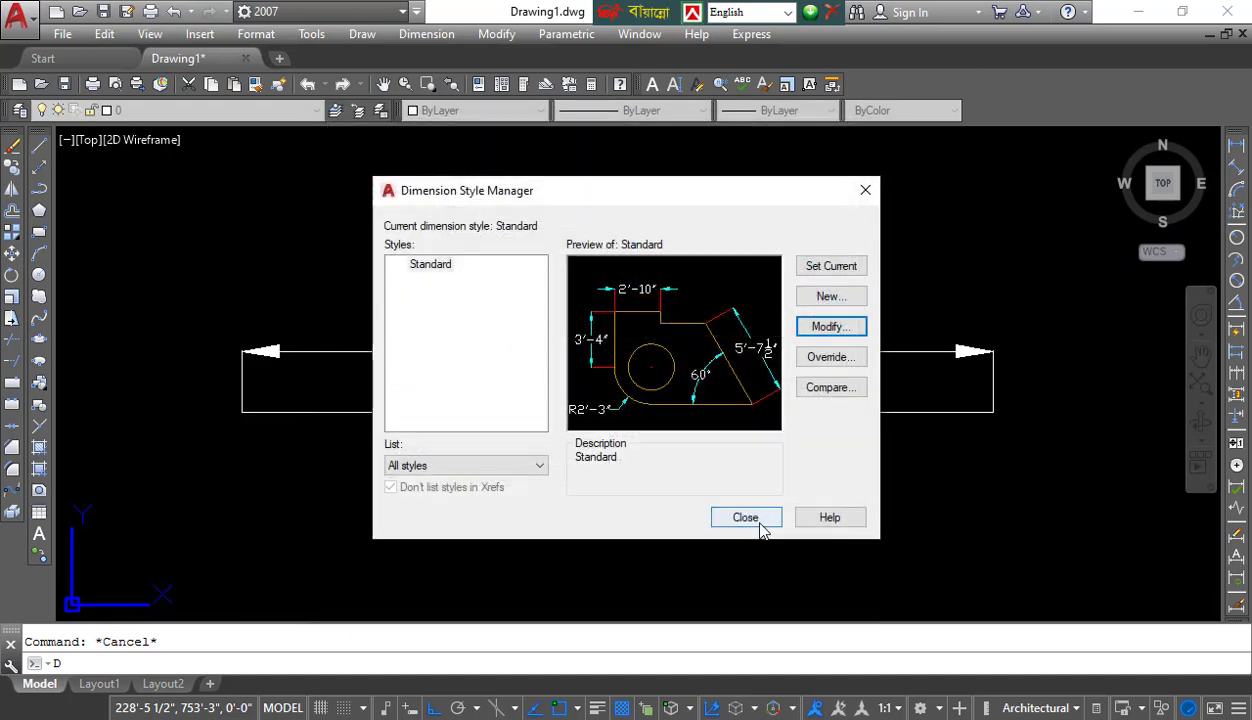
{"action": "left_click", "coordinate": [745, 520]}
{"action": "scroll", "coordinate": [338, 369], "scroll_direction": "down", "scroll_amount": 2}
{"action": "scroll", "coordinate": [434, 330], "scroll_direction": "up", "scroll_amount": 4}
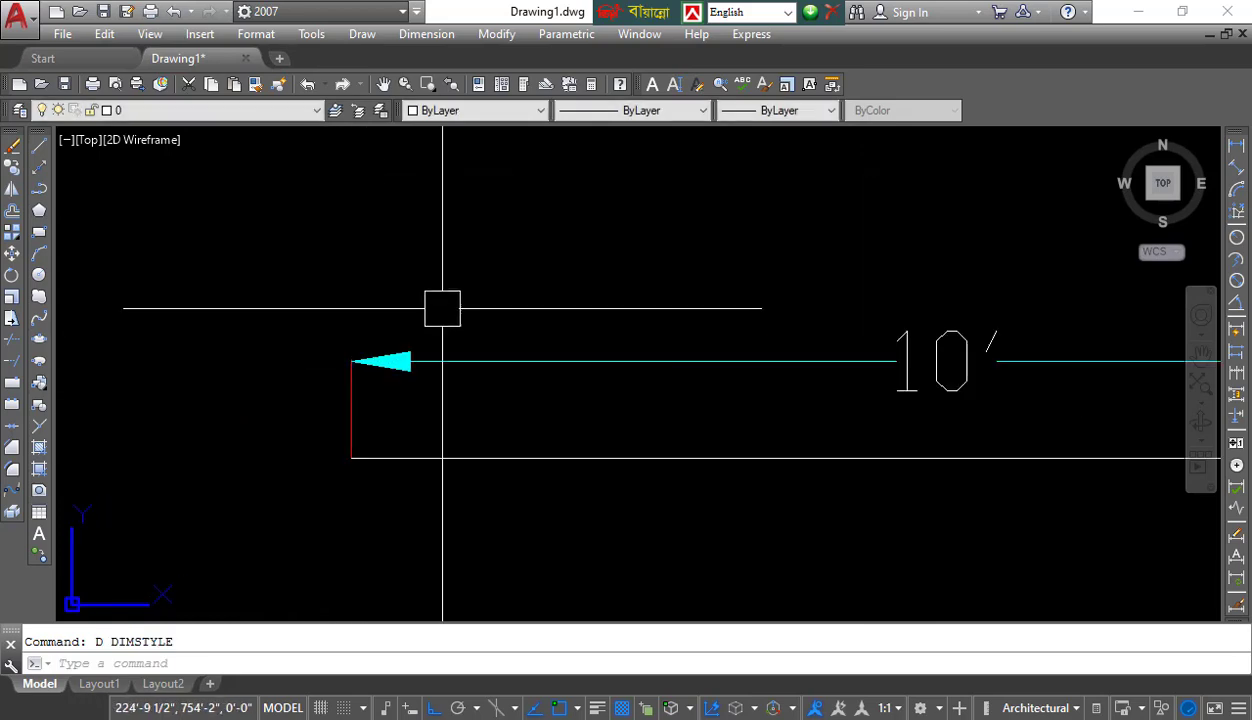
{"action": "left_click", "coordinate": [310, 380]}
{"action": "scroll", "coordinate": [285, 370], "scroll_direction": "down", "scroll_amount": 2}
{"action": "key", "text": "Escape"}
Step: Load the ACAD_ISO02W100 dashed linetype from the dimension line settings of the Standard style
{"action": "type", "text": "d"}
{"action": "key", "text": "Return"}
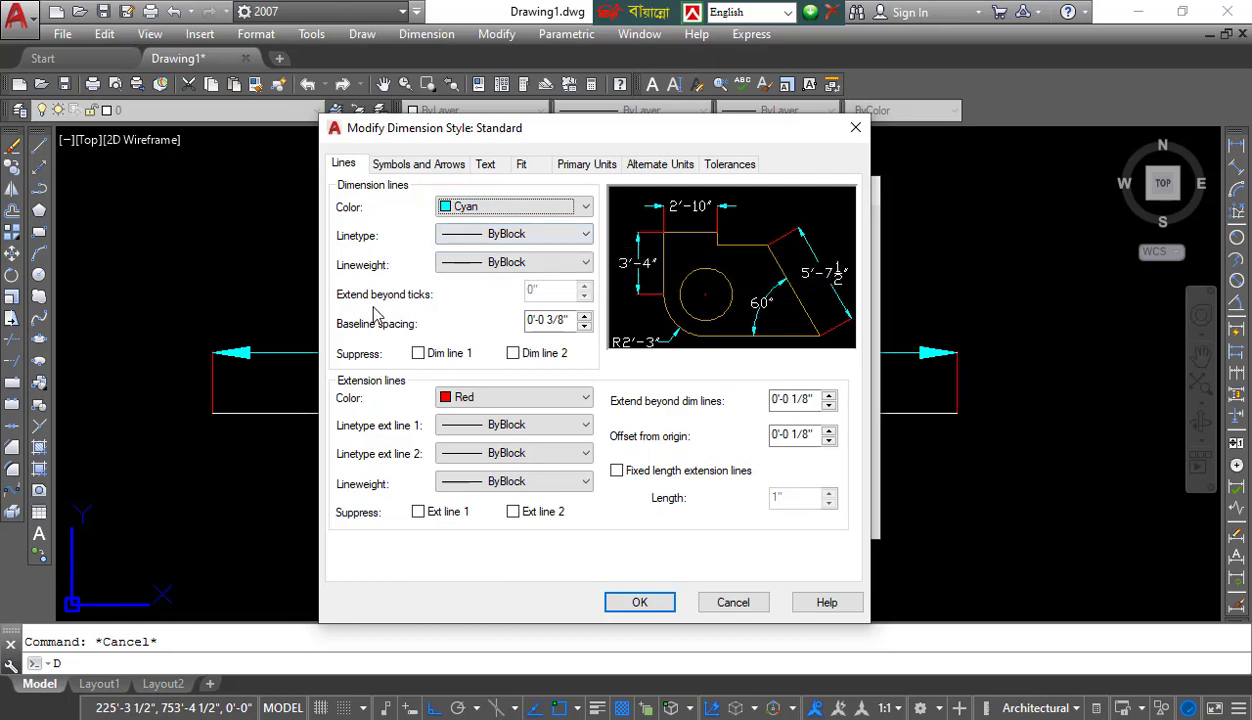
{"action": "left_click", "coordinate": [535, 240]}
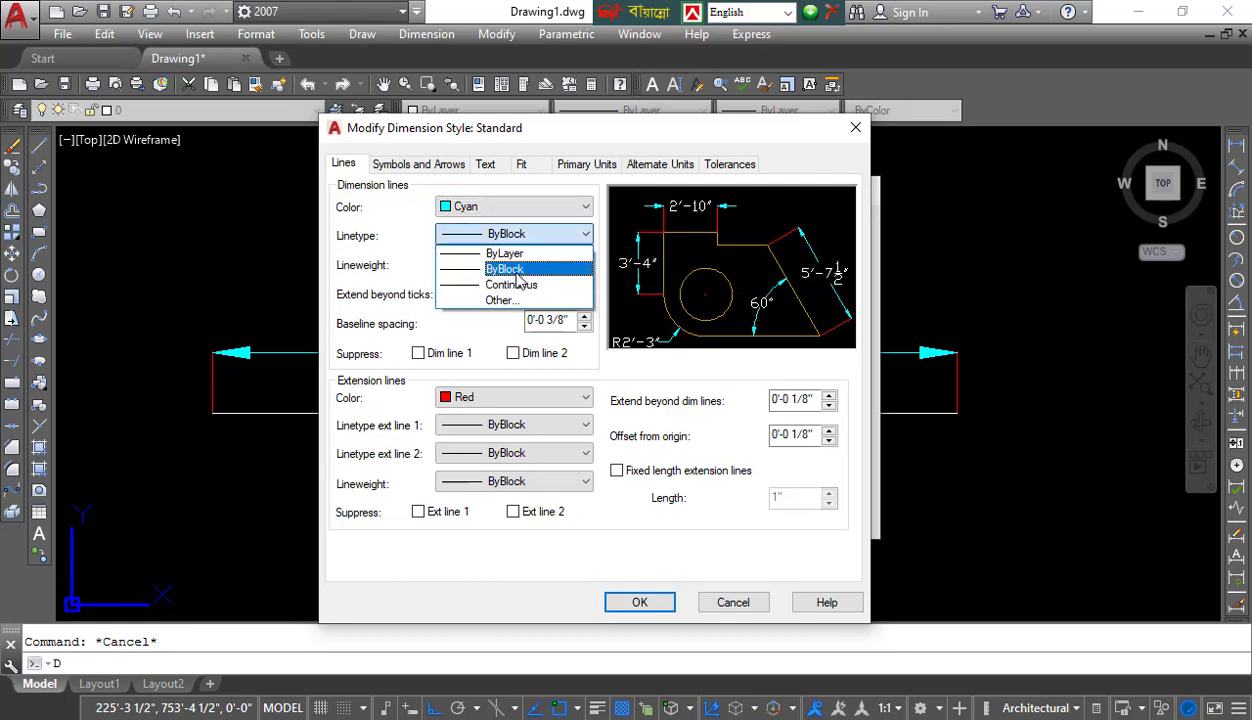
{"action": "left_click", "coordinate": [499, 303]}
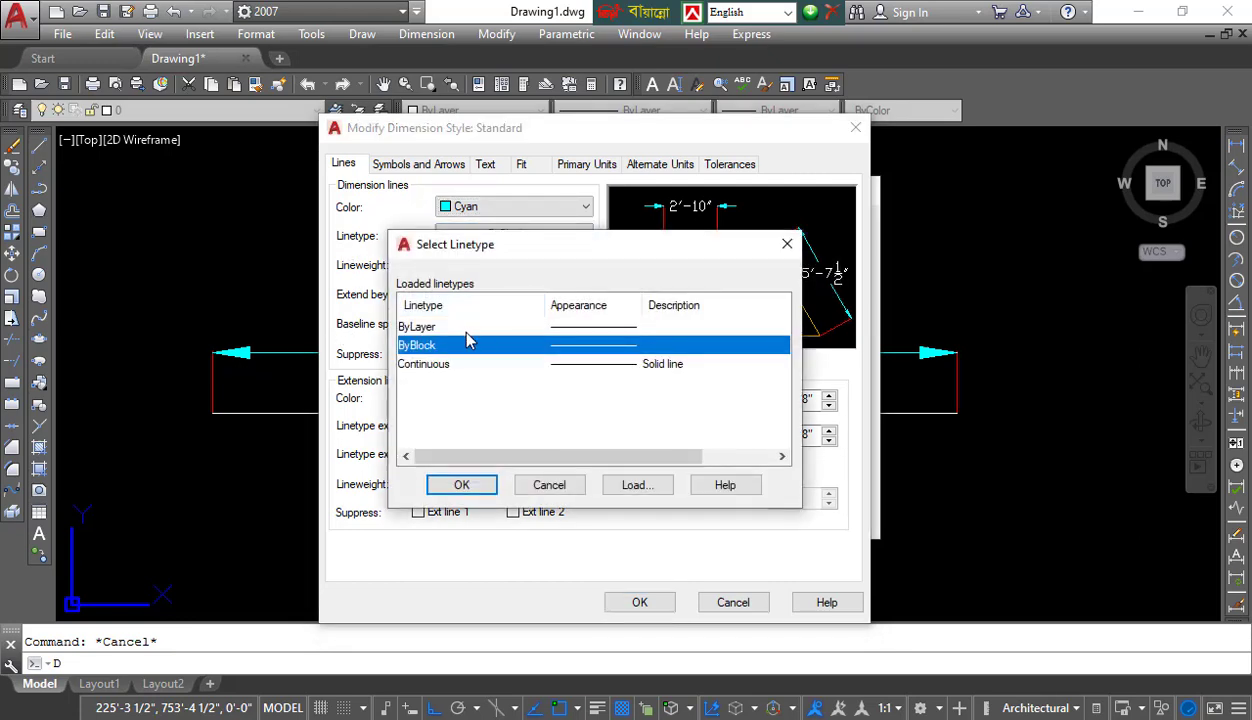
{"action": "left_click", "coordinate": [637, 485]}
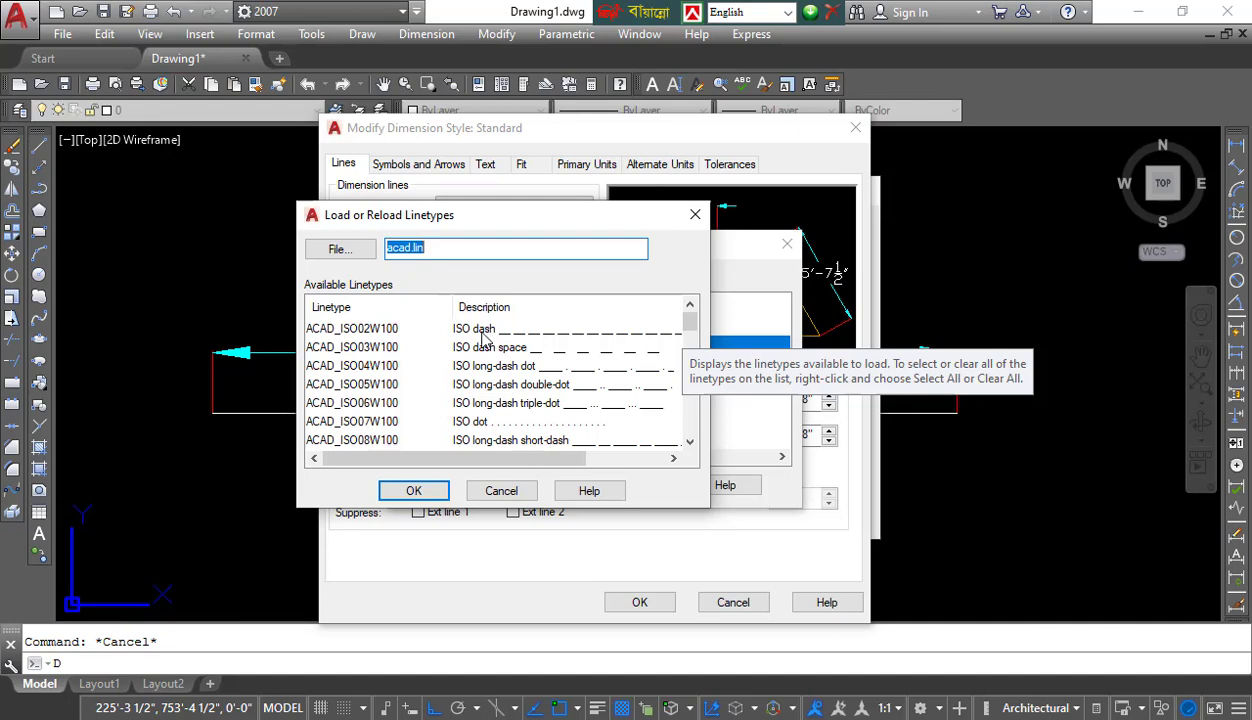
{"action": "left_click", "coordinate": [482, 334]}
{"action": "left_click", "coordinate": [414, 491]}
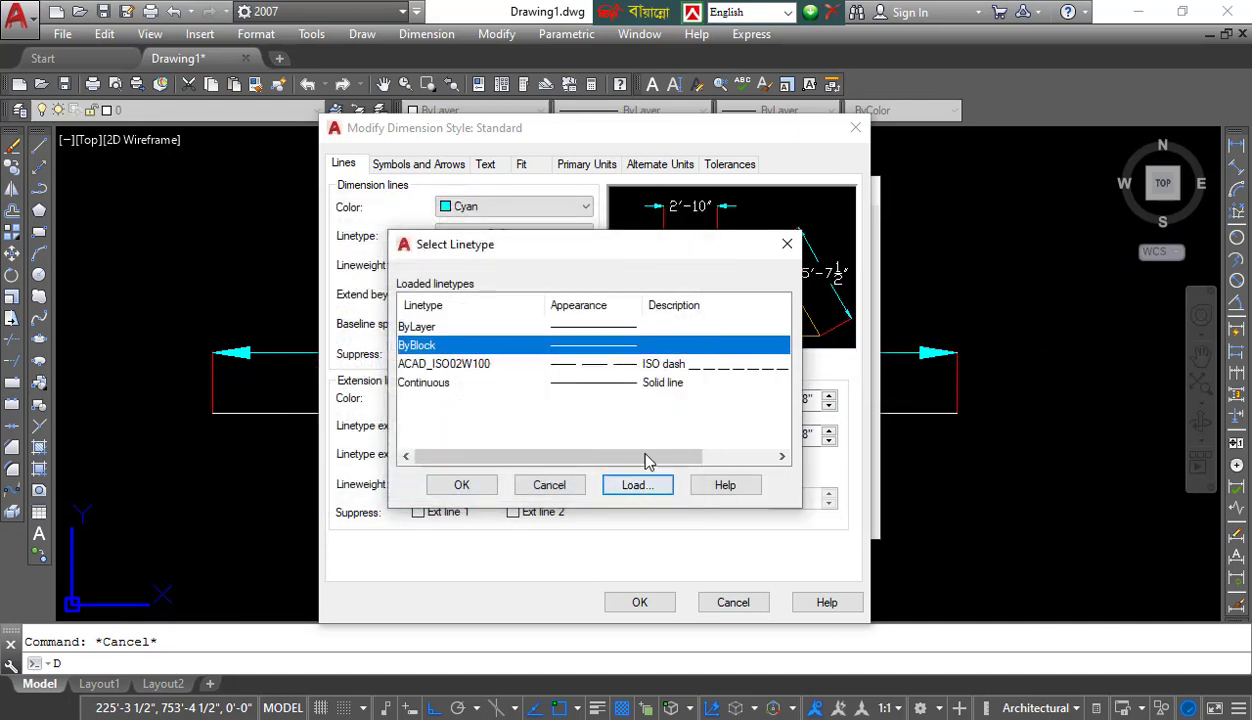
{"action": "left_click", "coordinate": [484, 488]}
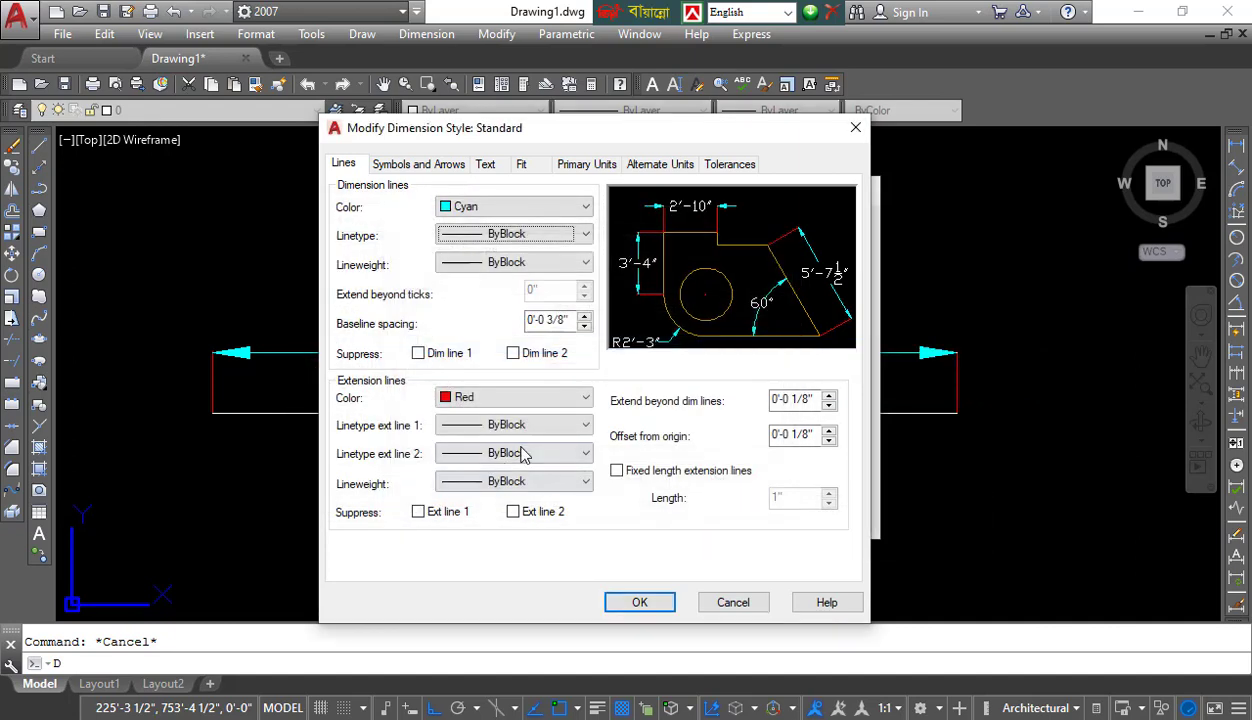
Step: Set the dimension line linetype to ACAD_ISO02W100 and apply the style to the drawing
{"action": "left_click", "coordinate": [552, 236]}
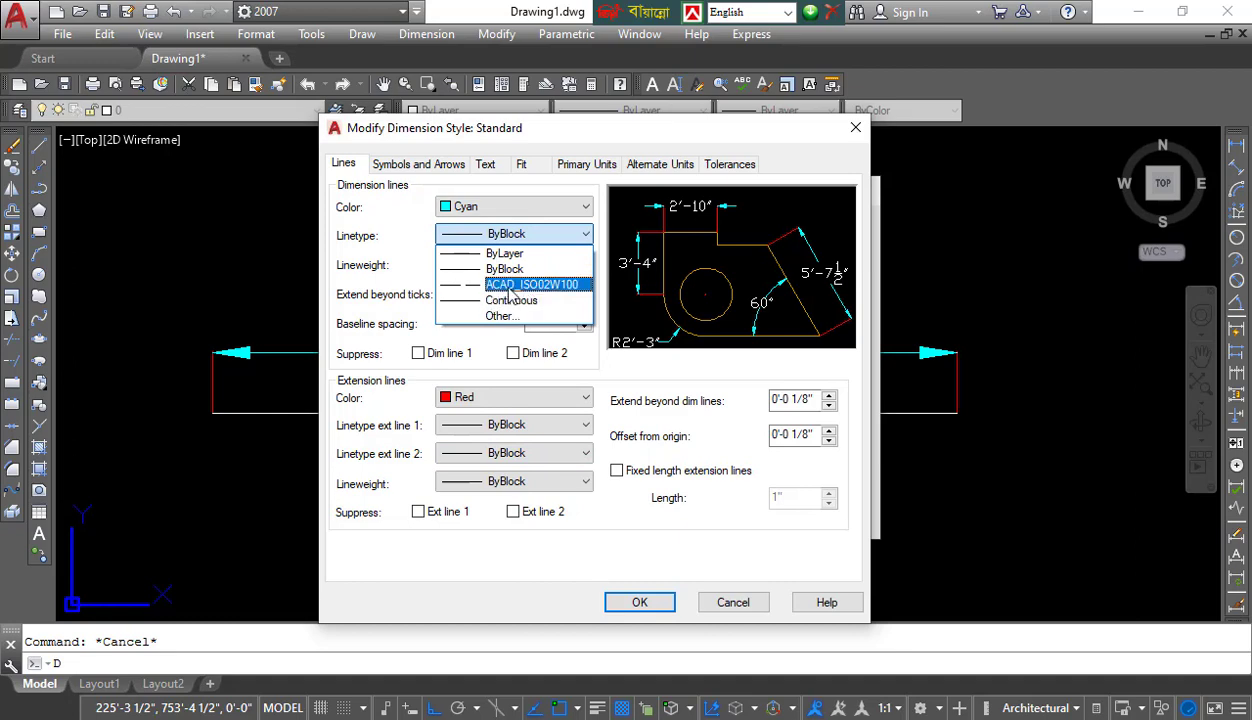
{"action": "left_click", "coordinate": [520, 285]}
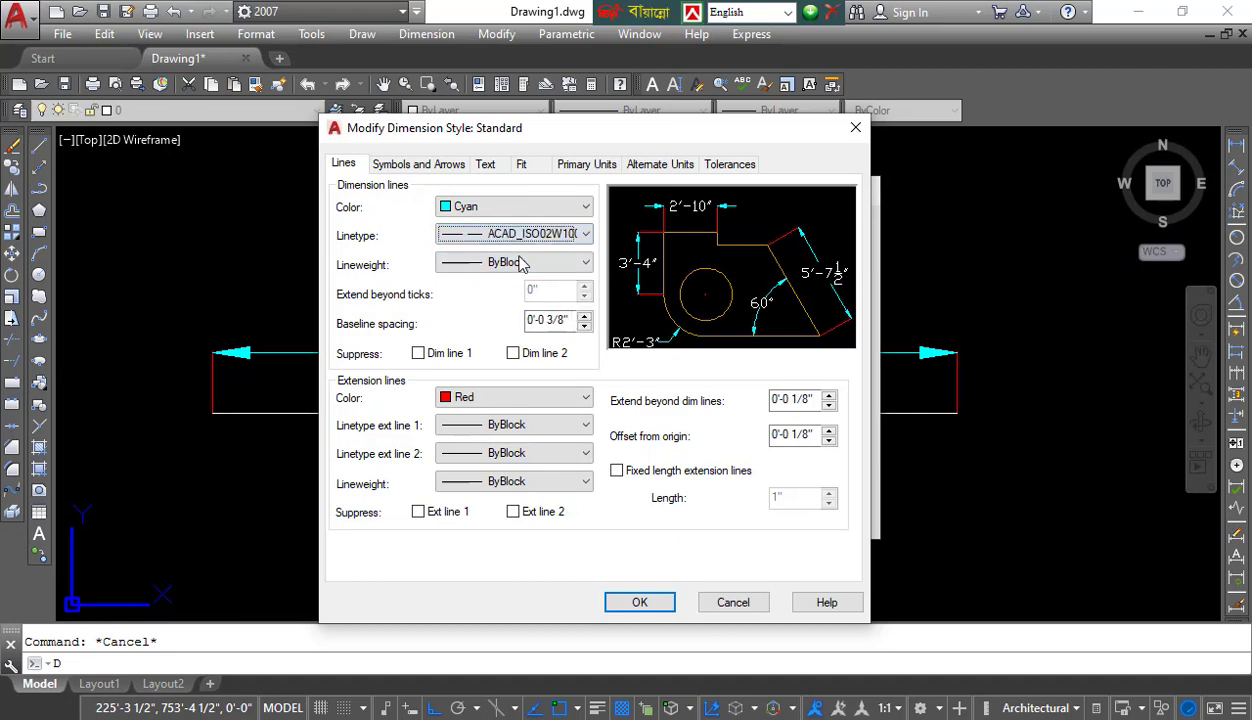
{"action": "left_click", "coordinate": [640, 602]}
{"action": "left_click", "coordinate": [746, 517]}
Step: Examine the dimension line's linetype from close up and from a distance, selecting the dimension and clearing the selection
{"action": "scroll", "coordinate": [447, 352], "scroll_direction": "up", "scroll_amount": 3}
{"action": "left_click", "coordinate": [468, 330]}
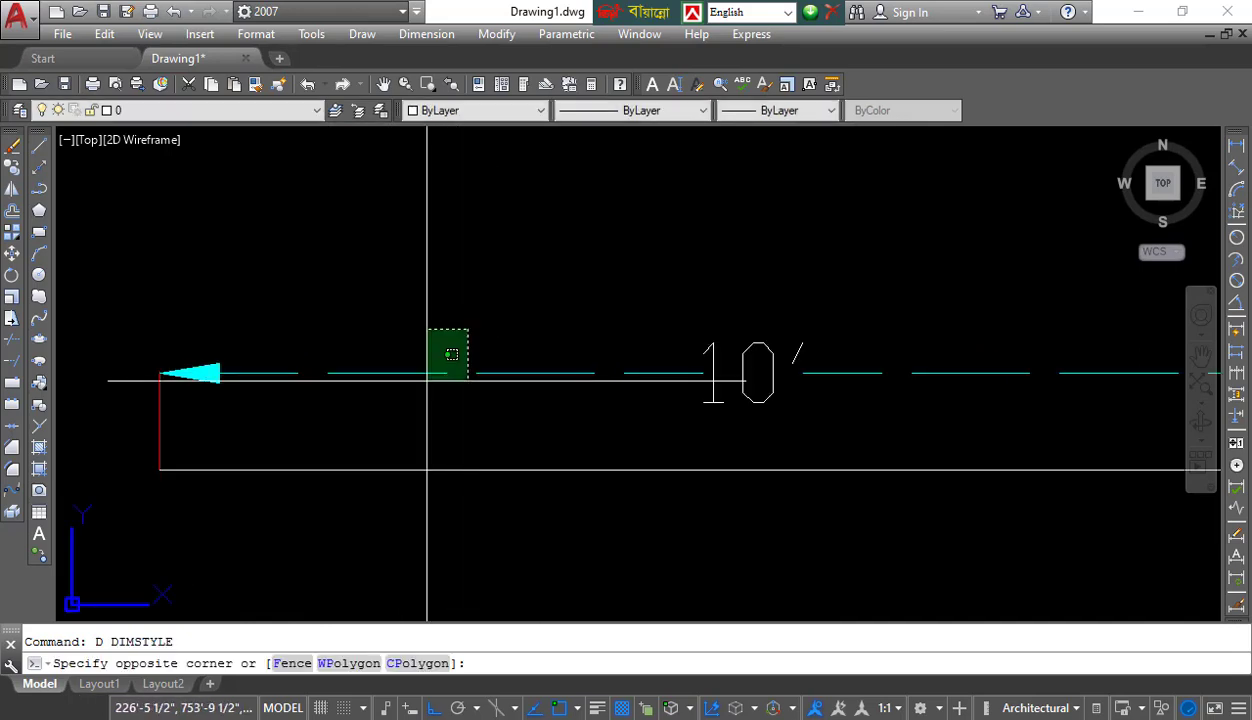
{"action": "left_click", "coordinate": [427, 380]}
{"action": "scroll", "coordinate": [440, 375], "scroll_direction": "down", "scroll_amount": 4}
{"action": "scroll", "coordinate": [469, 374], "scroll_direction": "up", "scroll_amount": 4}
{"action": "scroll", "coordinate": [350, 420], "scroll_direction": "down", "scroll_amount": 4}
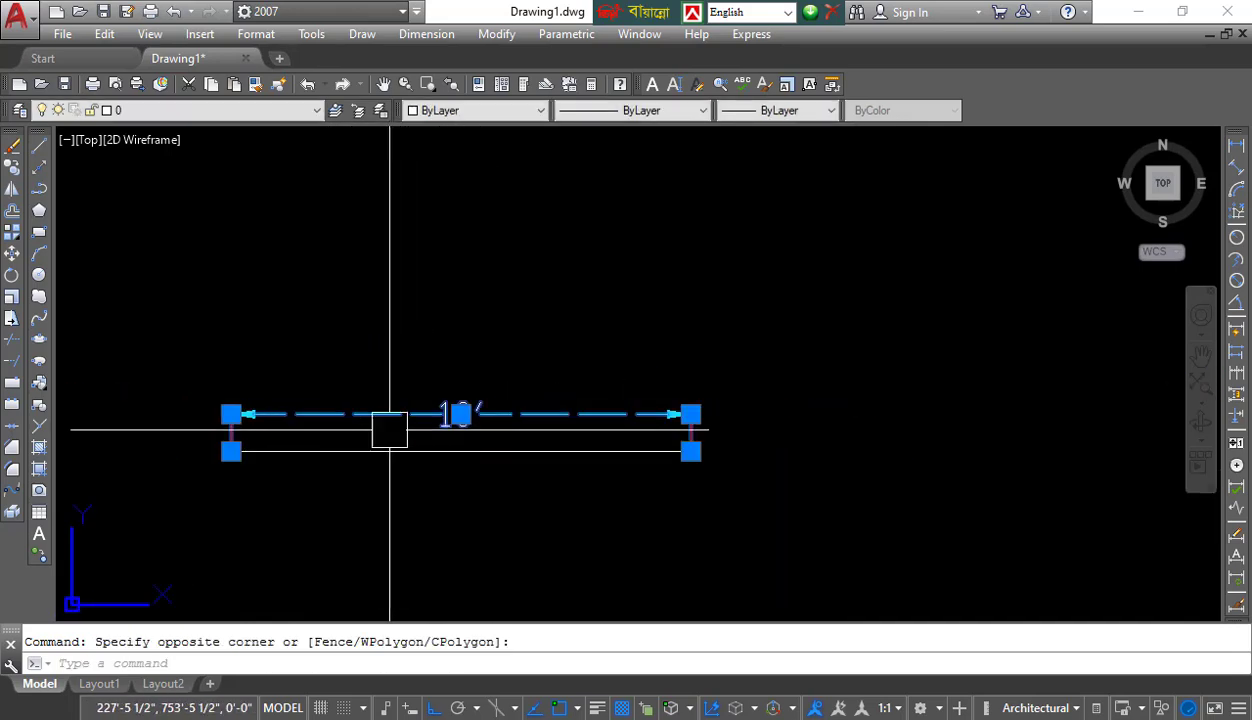
{"action": "key", "text": "Escape"}
{"action": "scroll", "coordinate": [366, 427], "scroll_direction": "up", "scroll_amount": 2}
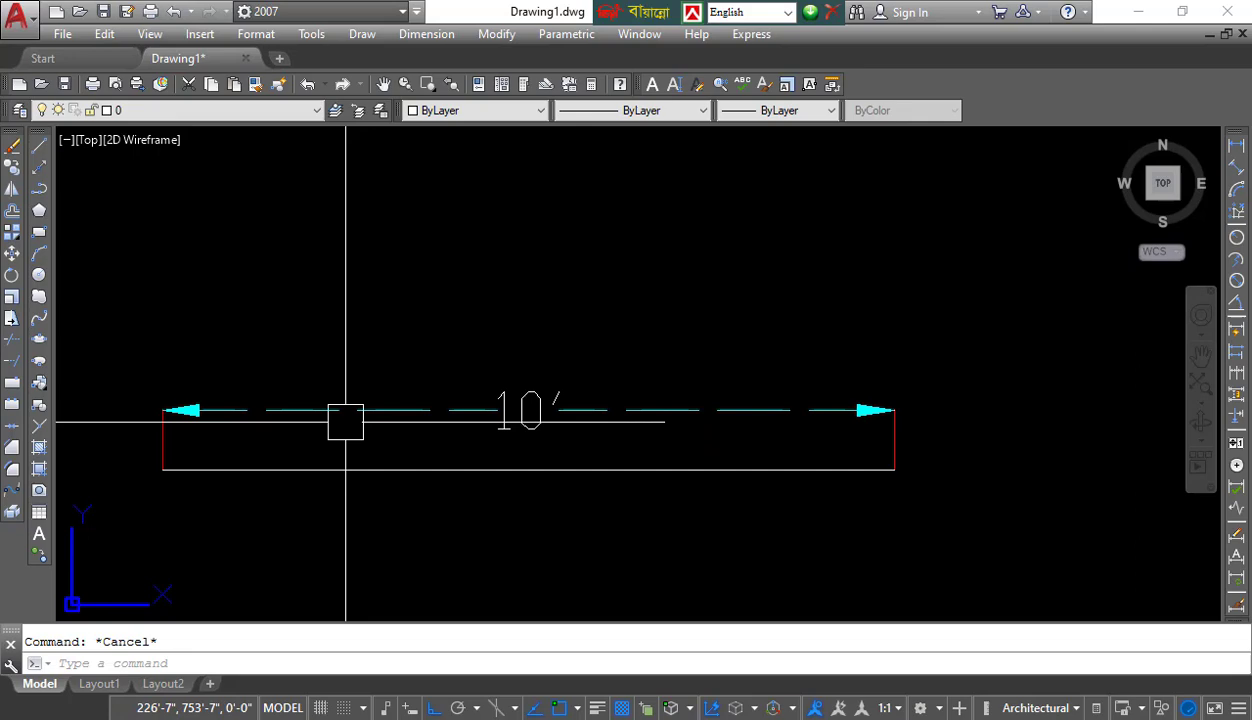
{"action": "left_click", "coordinate": [458, 367]}
{"action": "left_click", "coordinate": [408, 425]}
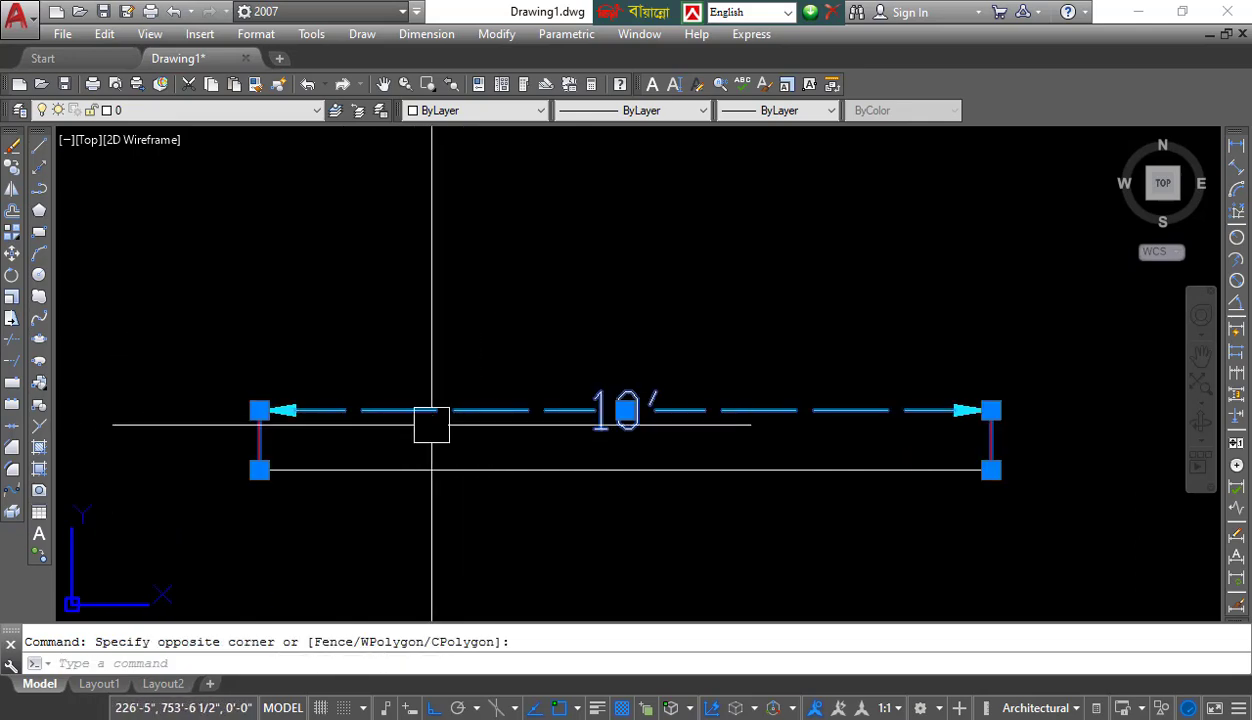
{"action": "key", "text": "Escape"}
Step: Reopen the Standard dimension style for modification and set the dimension line linetype to Continuous
{"action": "type", "text": "d"}
{"action": "key", "text": "Return"}
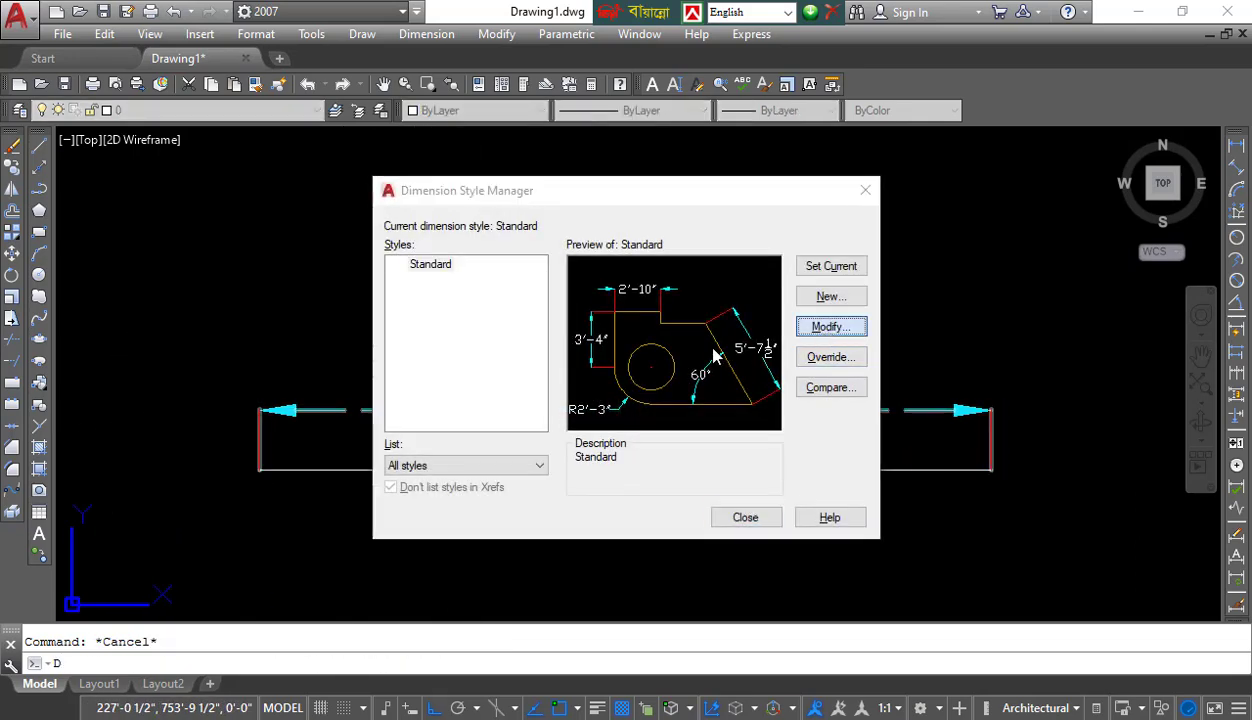
{"action": "key", "text": "Return"}
{"action": "left_click", "coordinate": [520, 234]}
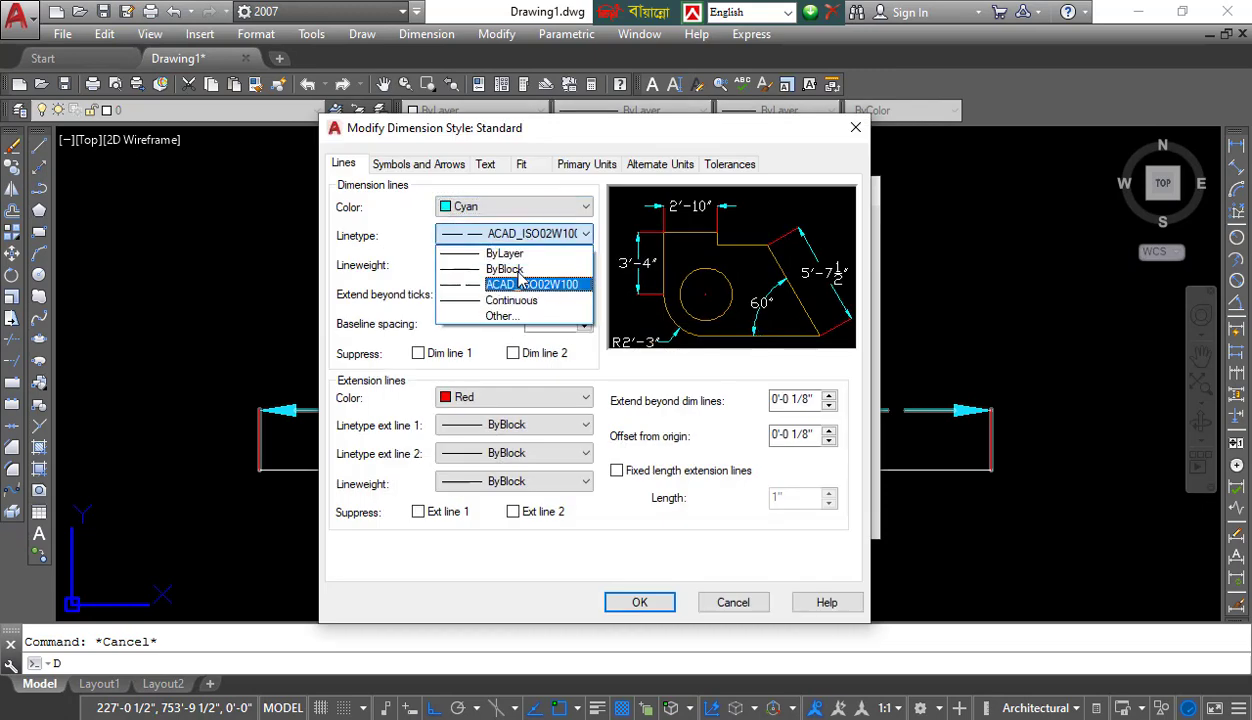
{"action": "left_click", "coordinate": [505, 302]}
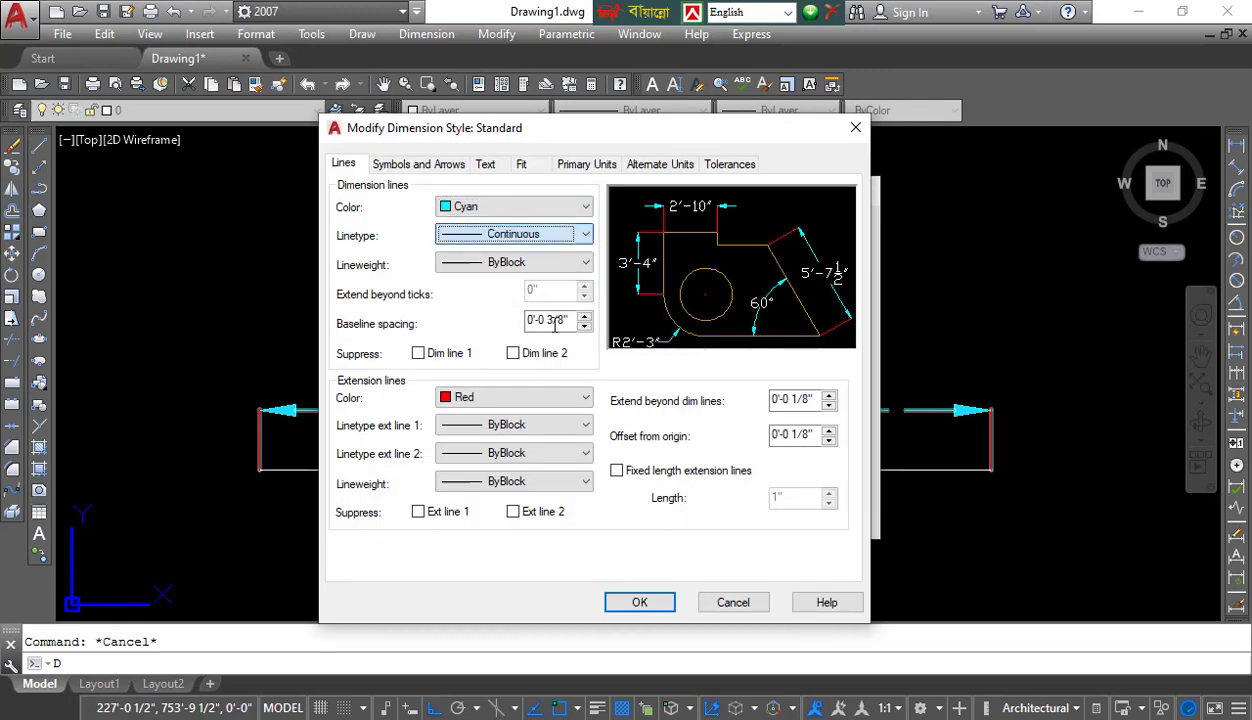
Step: Set the dimension line lineweight to 1.00 mm, apply the style and inspect the line's thickness in the drawing
{"action": "left_click", "coordinate": [488, 264]}
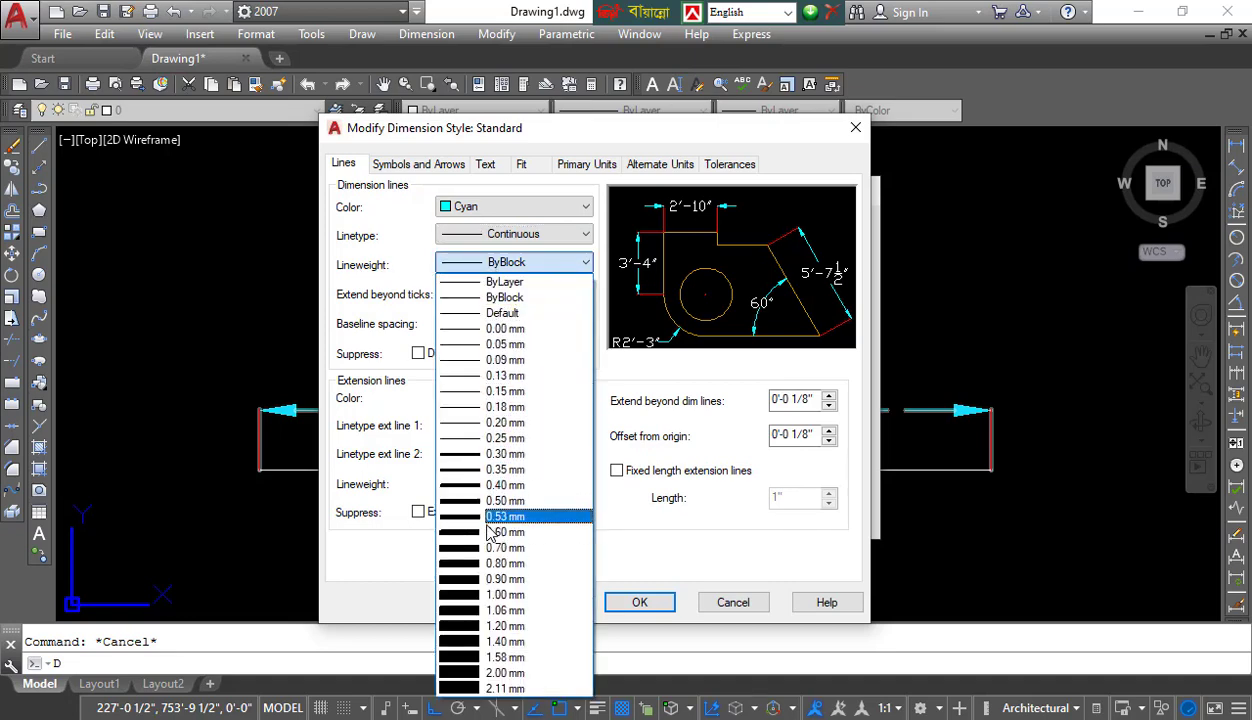
{"action": "left_click", "coordinate": [509, 595]}
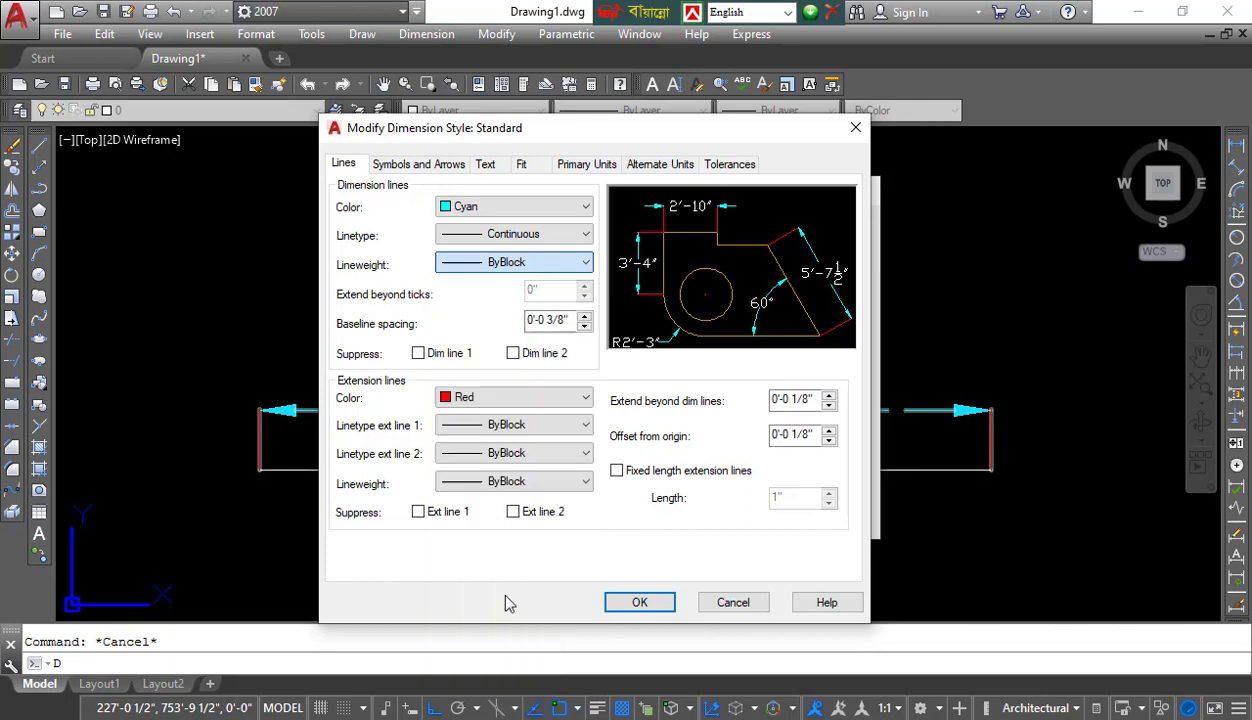
{"action": "left_click", "coordinate": [642, 603]}
{"action": "left_click", "coordinate": [750, 523]}
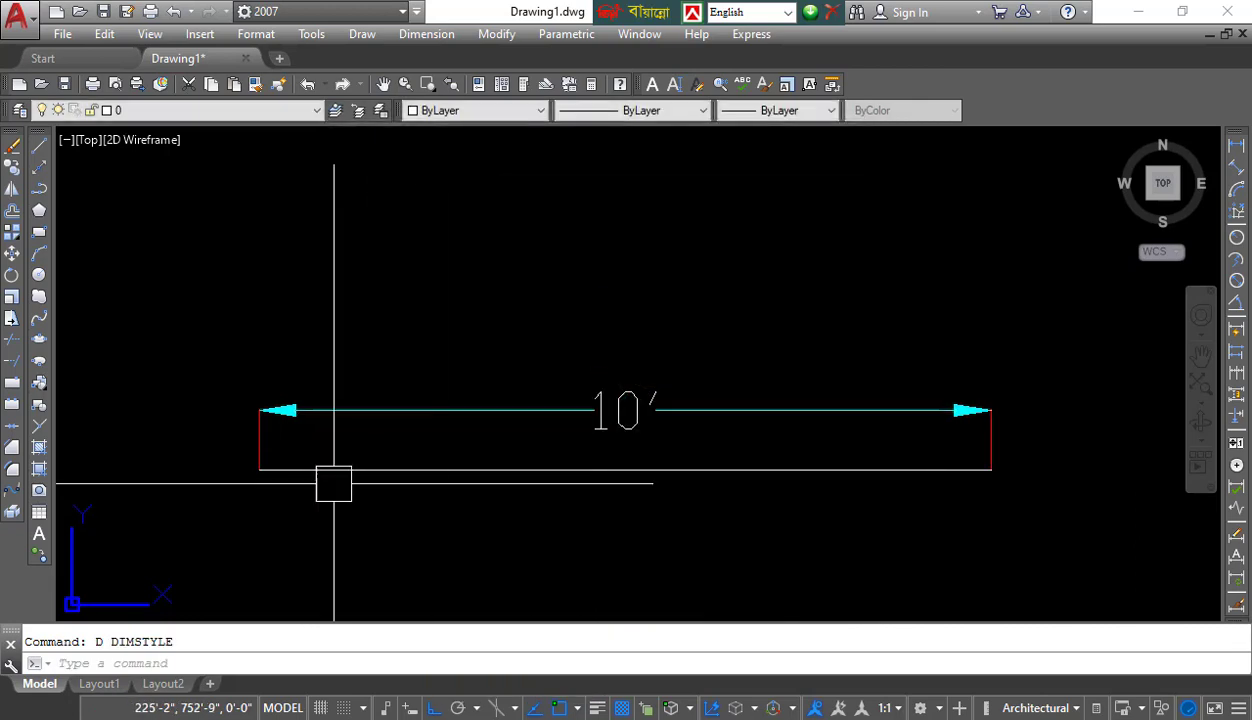
{"action": "mouse_move", "coordinate": [405, 424]}
{"action": "middle_mouse_down"}
{"action": "mouse_move", "coordinate": [372, 427]}
{"action": "mouse_move", "coordinate": [371, 410]}
{"action": "middle_mouse_up"}
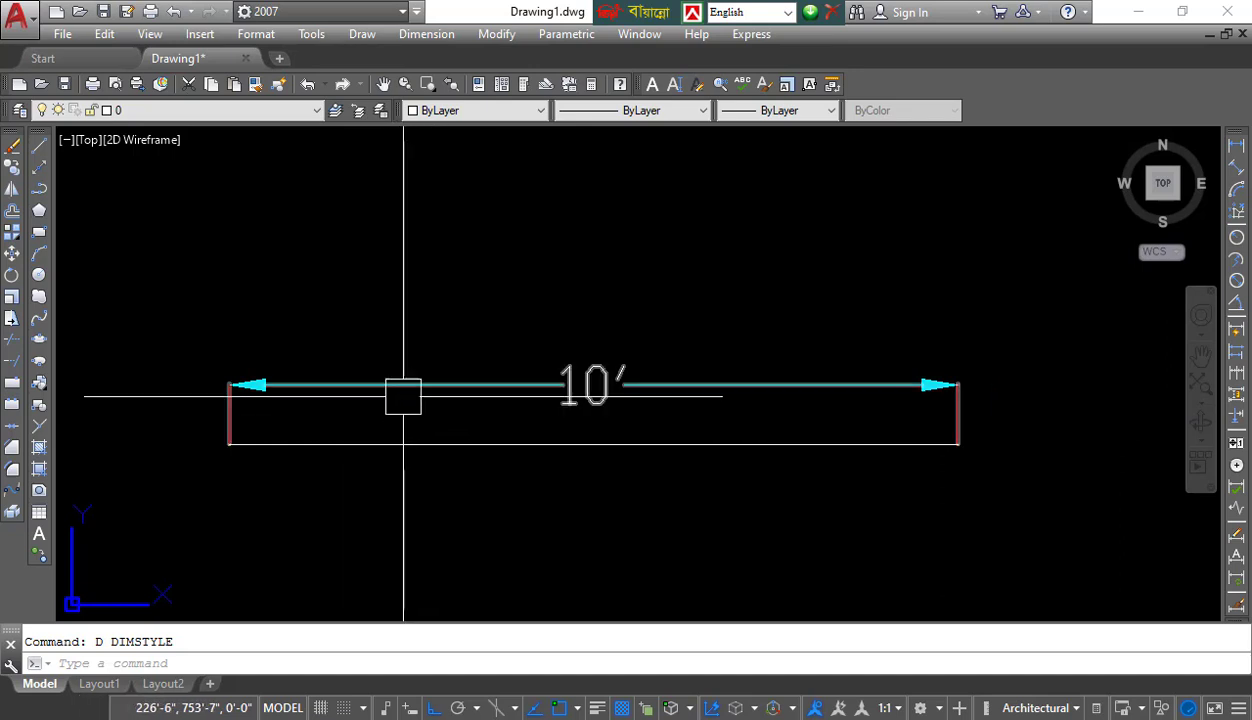
{"action": "scroll", "coordinate": [420, 385], "scroll_direction": "up", "scroll_amount": 2}
{"action": "scroll", "coordinate": [403, 508], "scroll_direction": "down", "scroll_amount": 2}
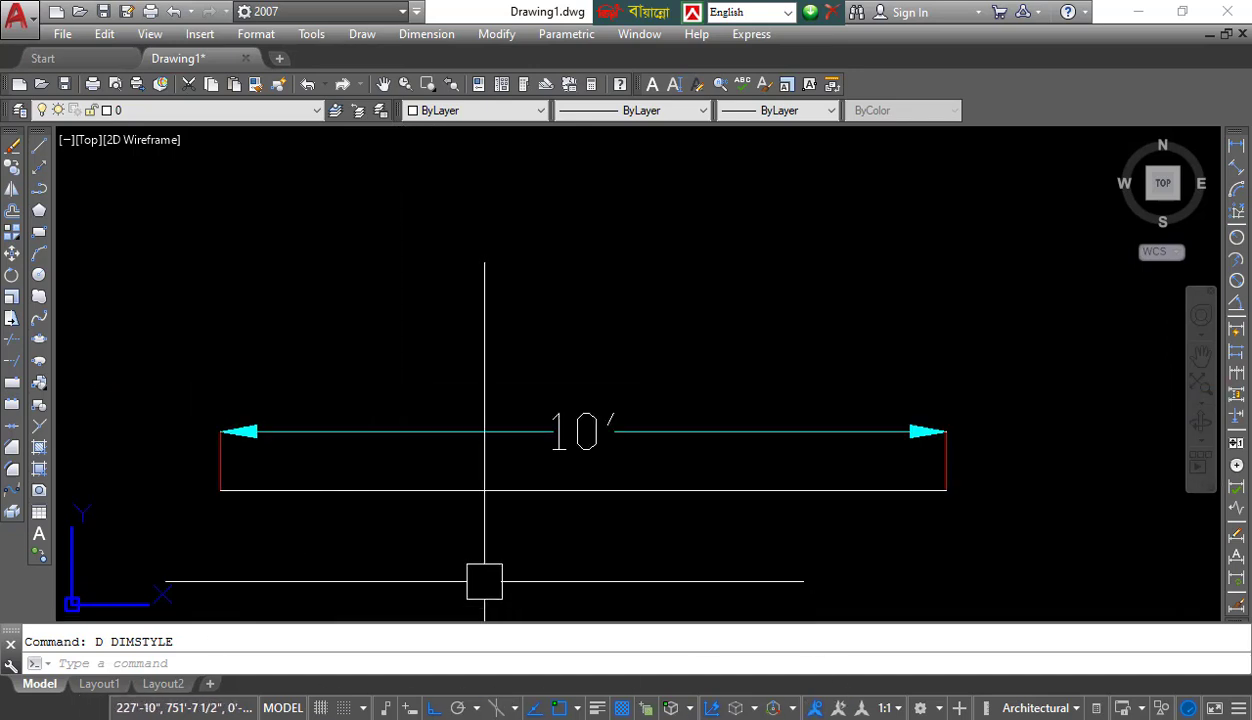
{"action": "middle_click_drag", "start_coordinate": [547, 516], "coordinate": [553, 455]}
Step: Turn on Display Lineweight in the LINEWEIGHT settings and confirm the change
{"action": "key", "text": "Escape"}
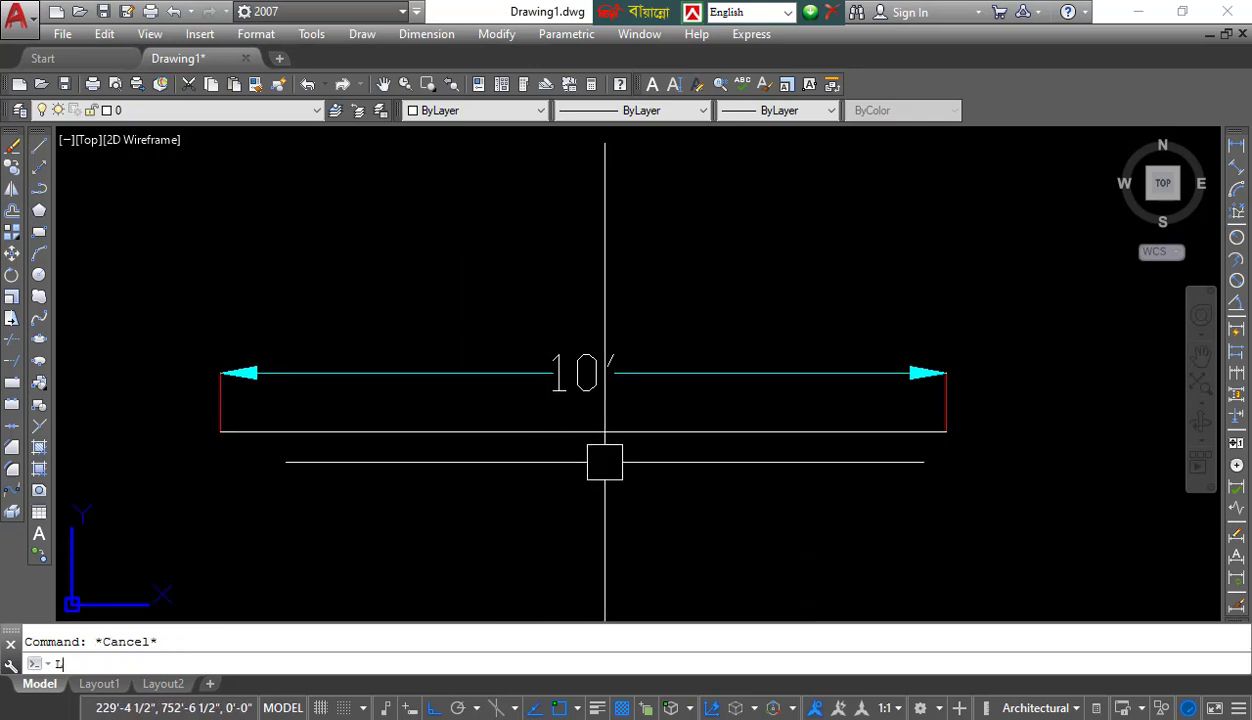
{"action": "type", "text": "LINEW"}
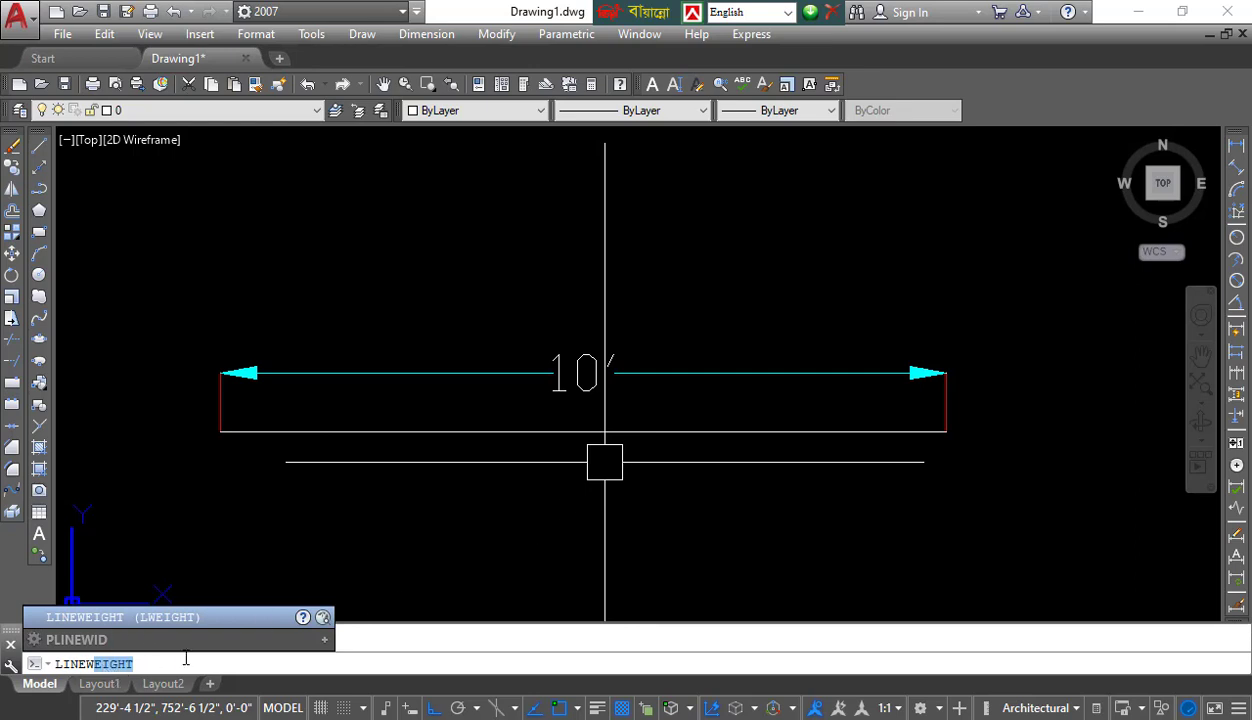
{"action": "key", "text": "Return"}
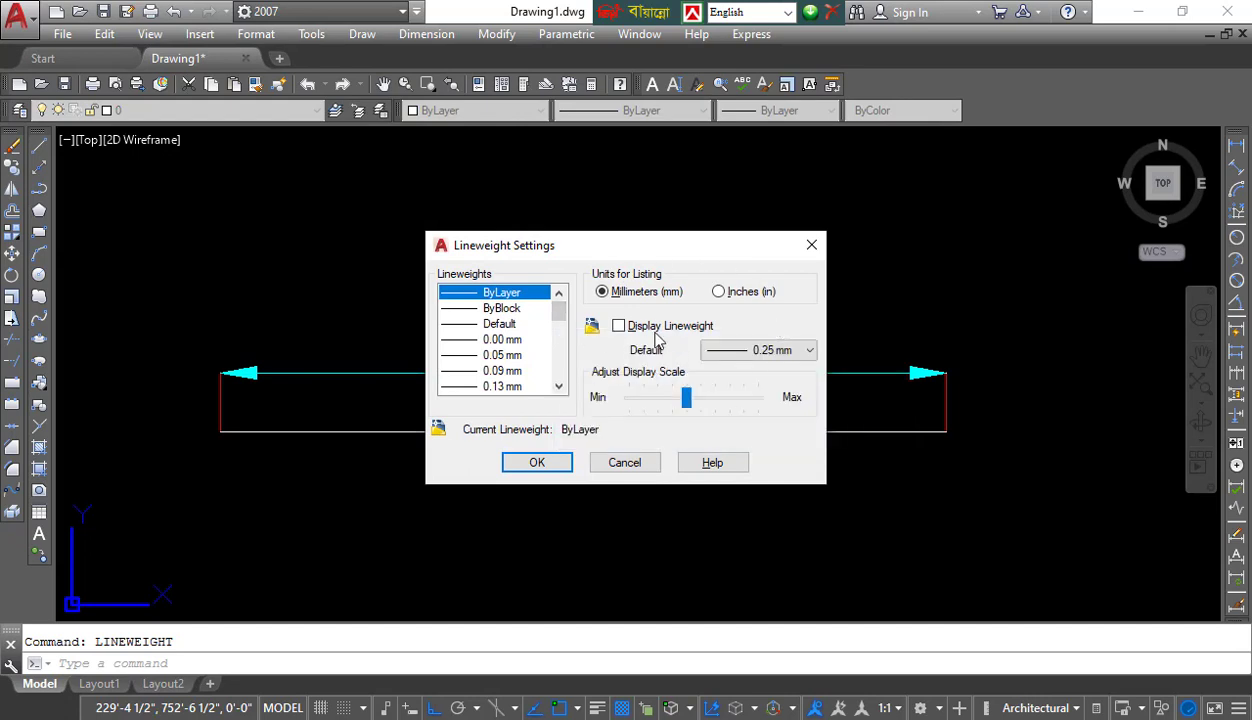
{"action": "left_click_drag", "start_coordinate": [559, 314], "coordinate": [338, 307]}
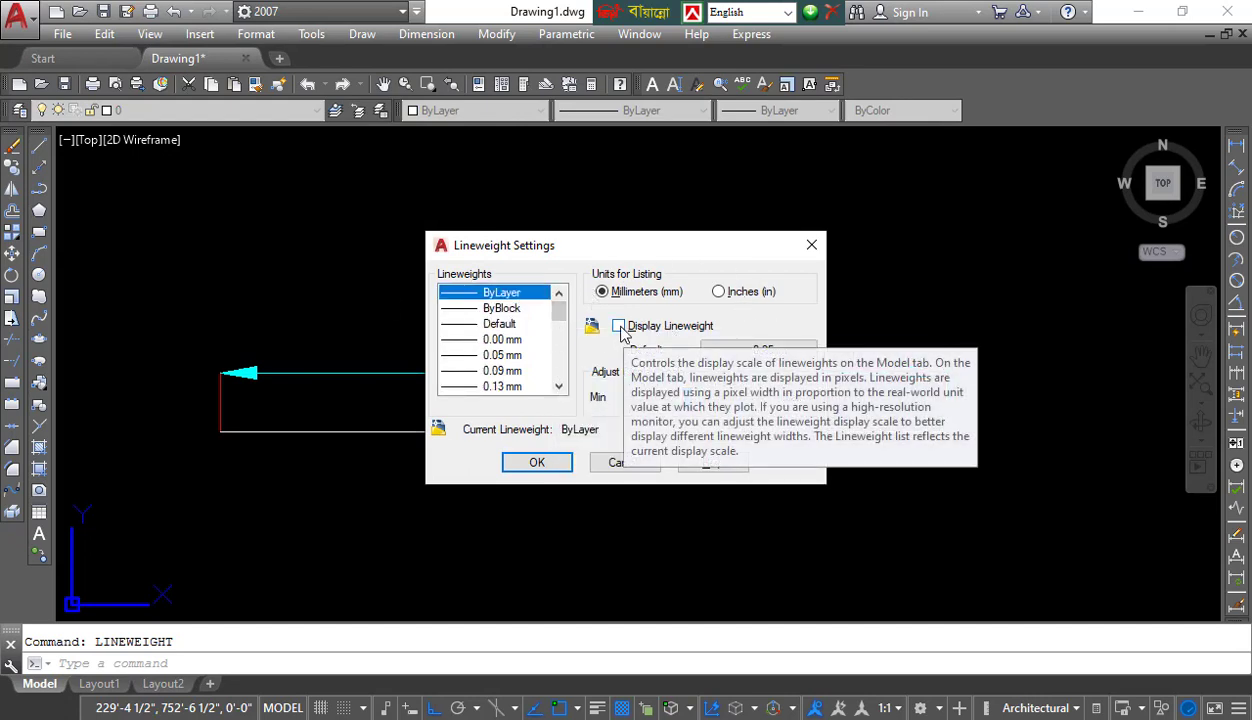
{"action": "left_click", "coordinate": [666, 331]}
{"action": "left_click", "coordinate": [537, 462]}
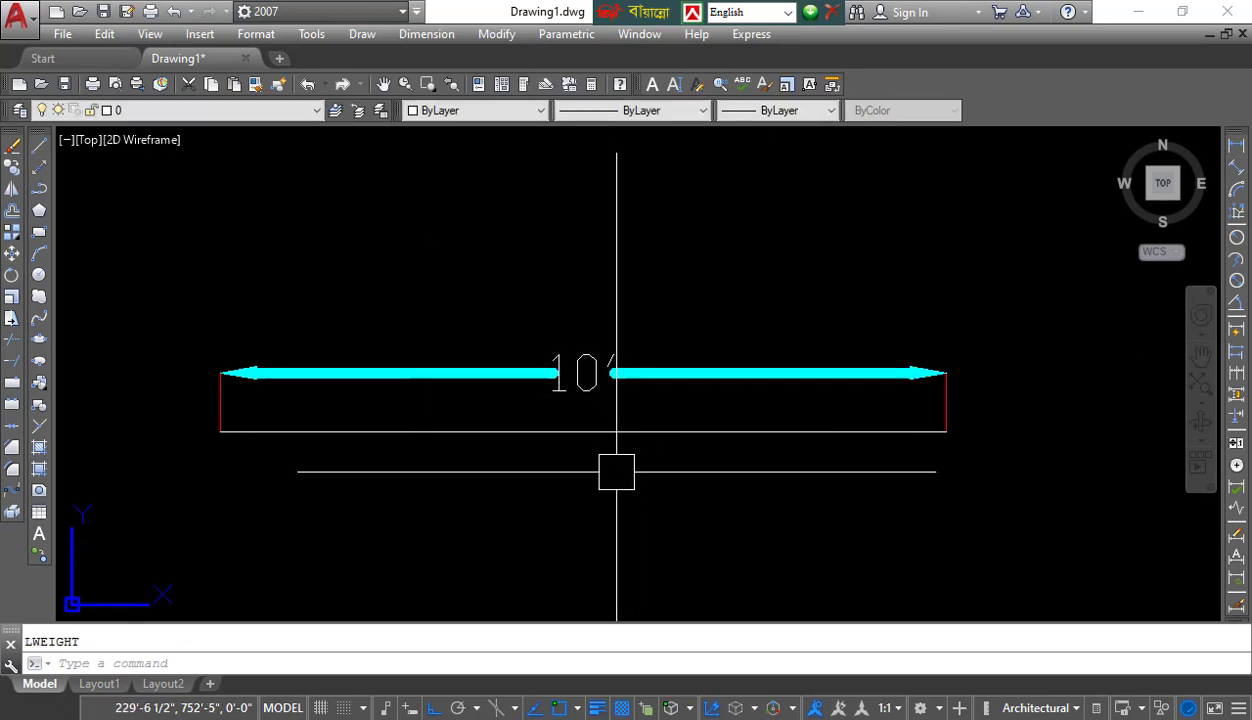
Step: Examine the dimension line's thickness, selecting and deselecting the dimension, and compare it with lineweight display switched off and on
{"action": "left_click", "coordinate": [439, 327]}
{"action": "left_click", "coordinate": [406, 391]}
{"action": "key", "text": "Escape"}
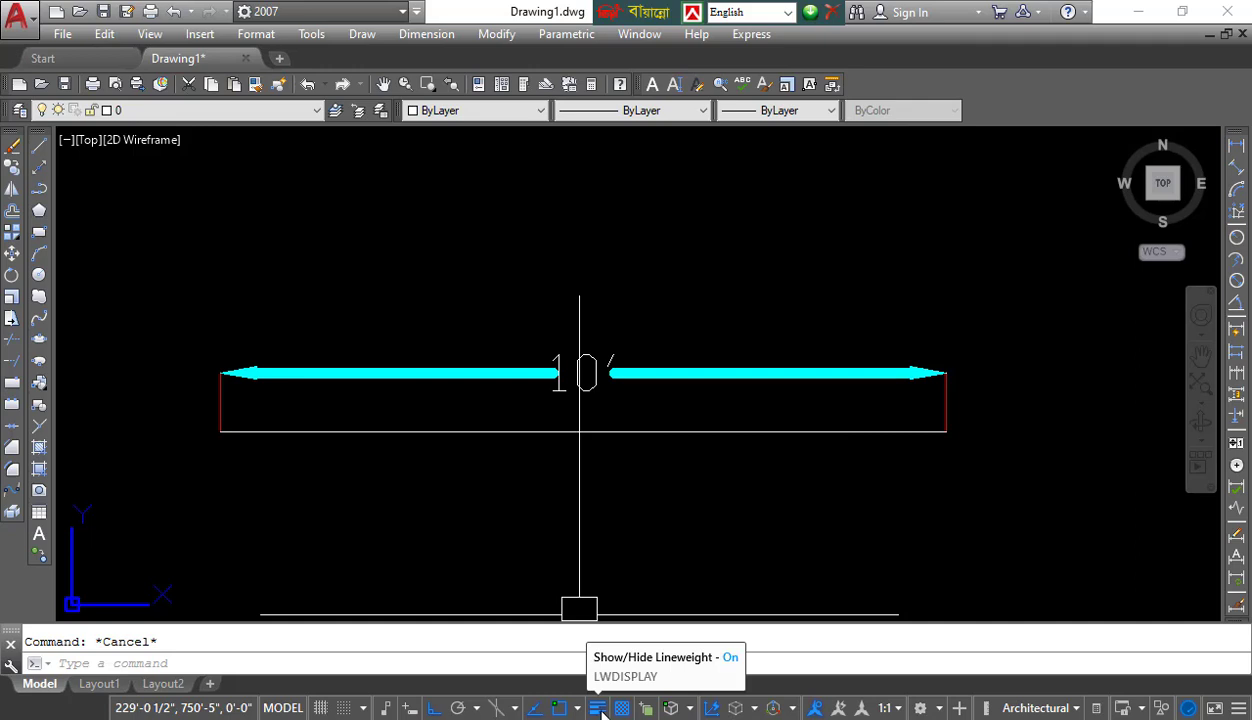
{"action": "left_click", "coordinate": [601, 711]}
{"action": "left_click", "coordinate": [596, 709]}
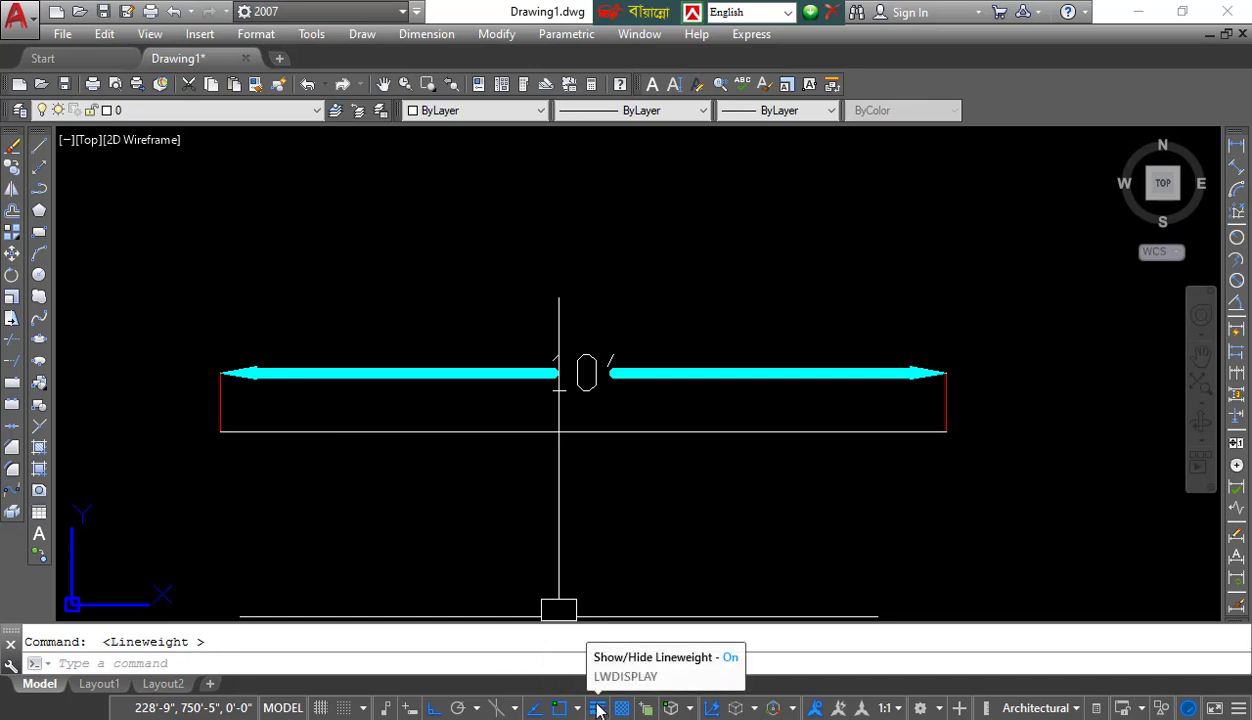
{"action": "left_click", "coordinate": [597, 708]}
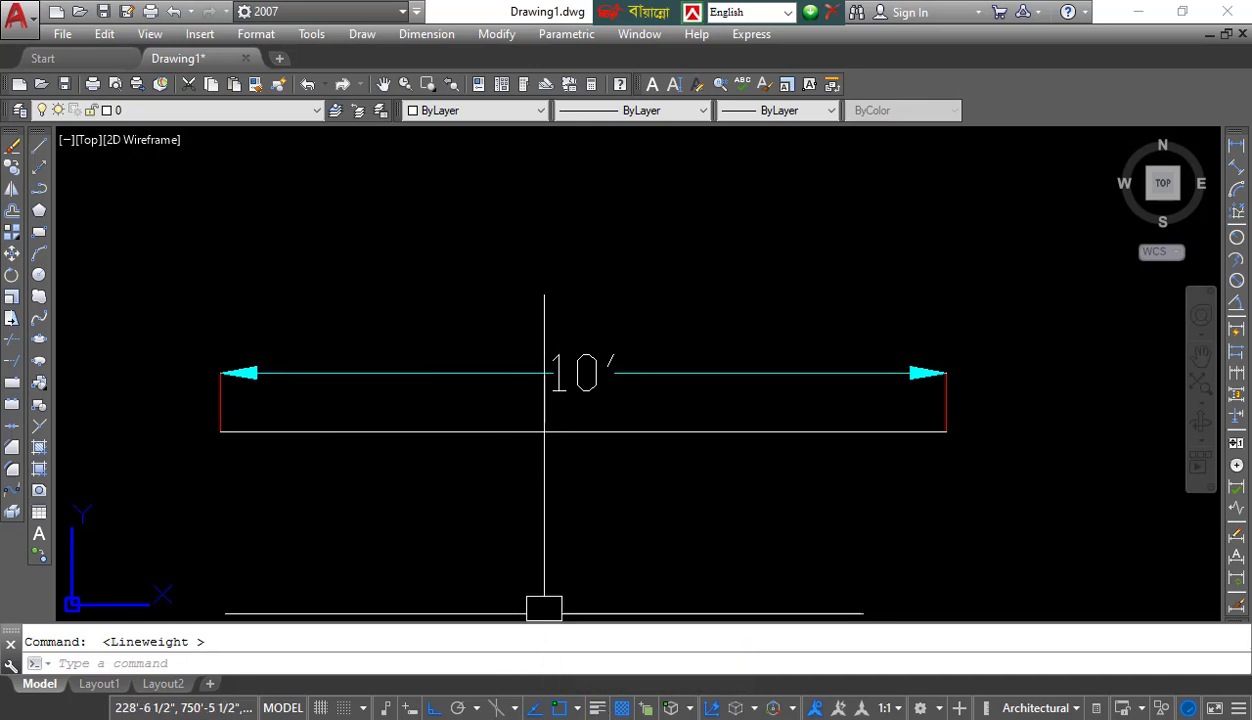
{"action": "left_click", "coordinate": [599, 708]}
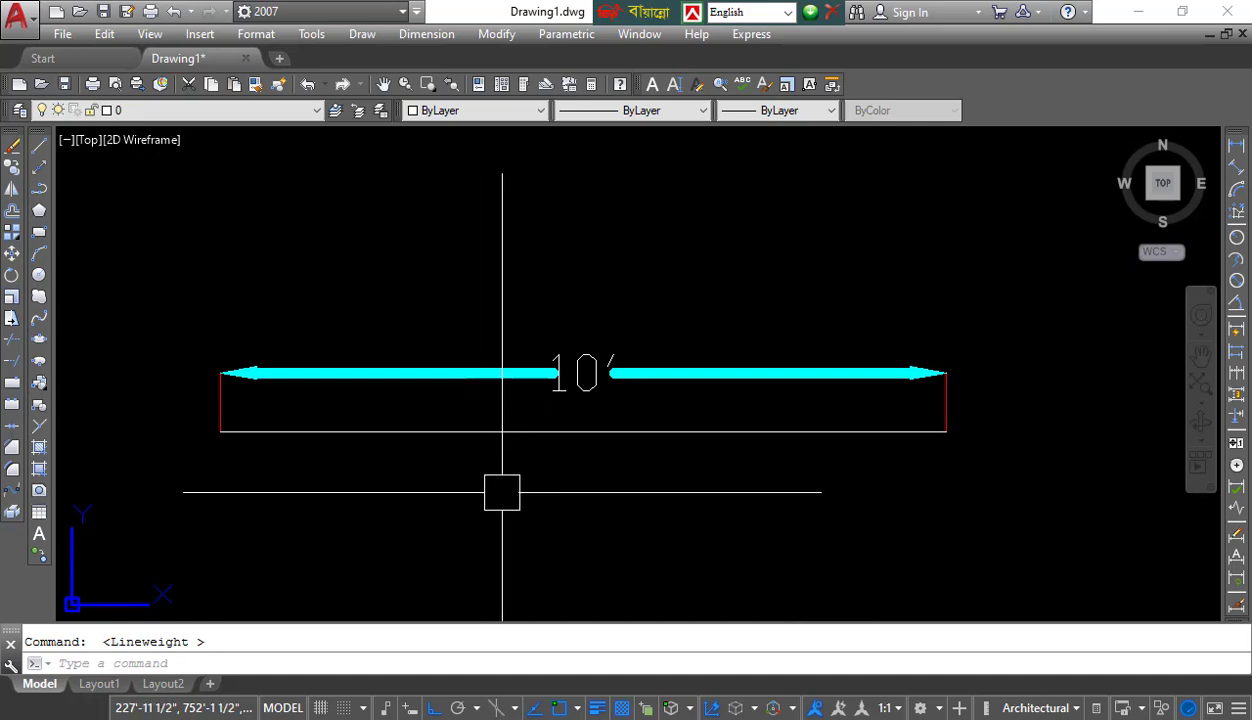
Step: Set the Standard style's dimension line lineweight to 0.05 mm and apply the style to the drawing
{"action": "key", "text": "Return"}
{"action": "left_click", "coordinate": [833, 328]}
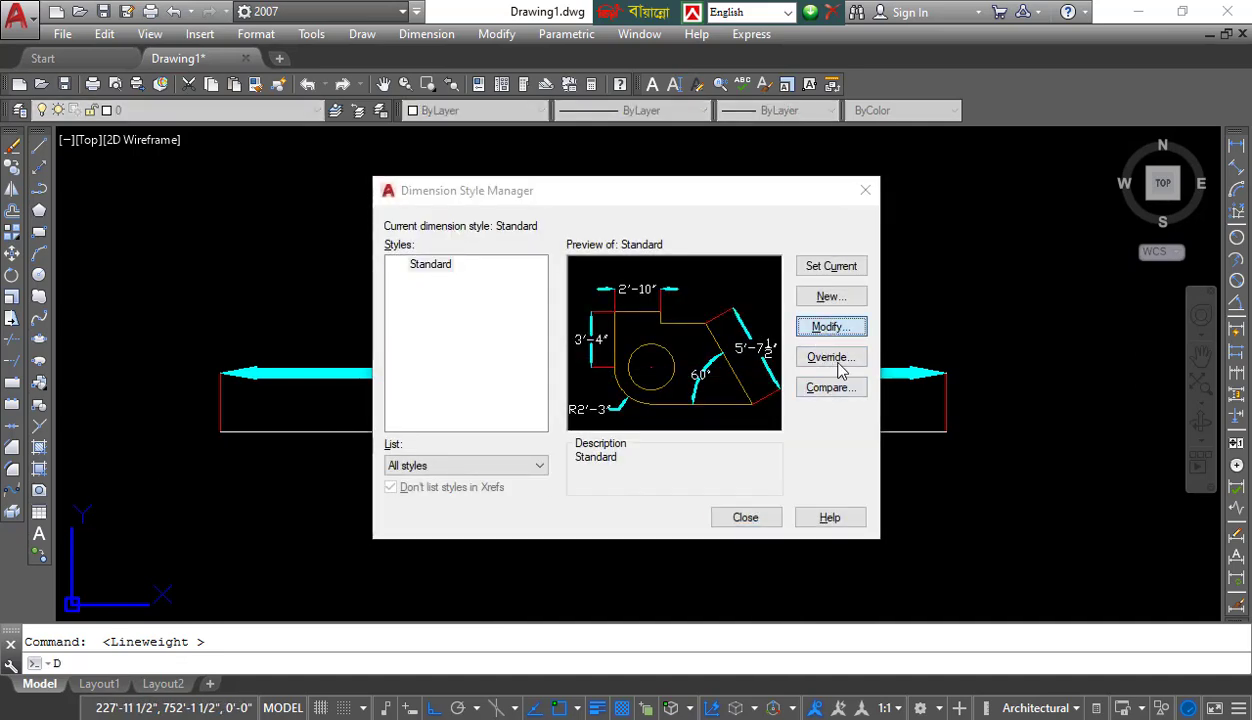
{"action": "left_click", "coordinate": [535, 262]}
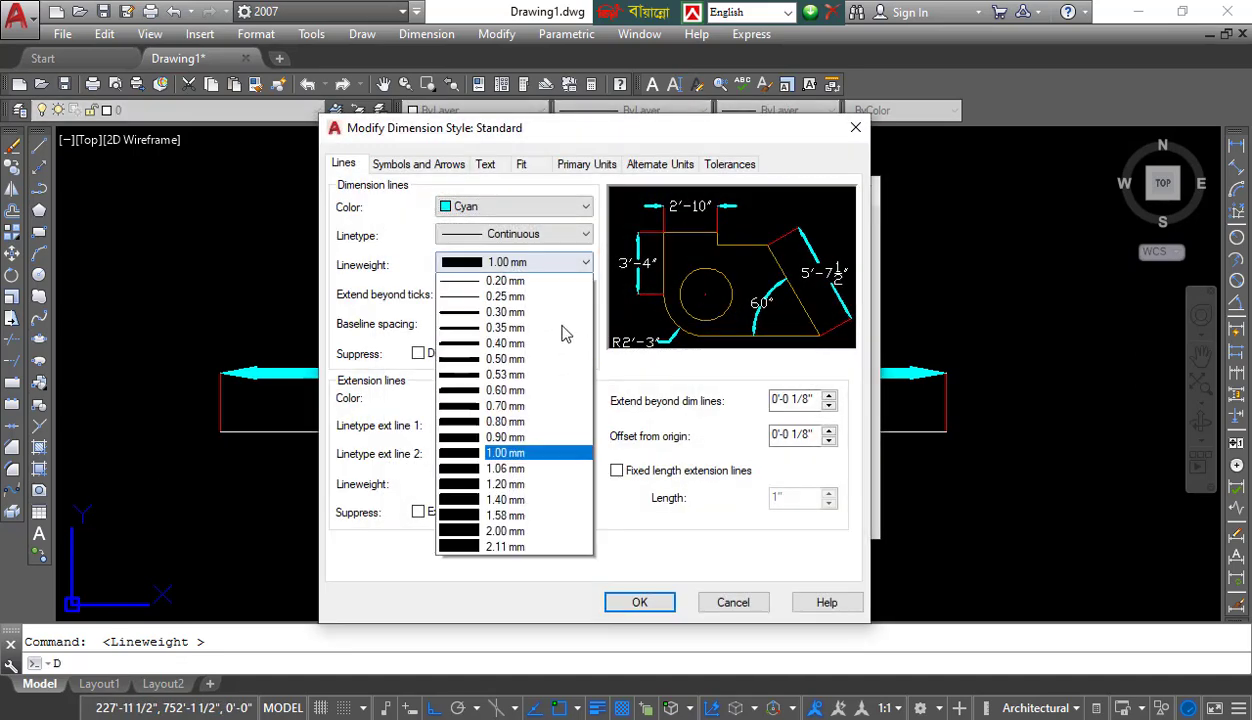
{"action": "left_click", "coordinate": [510, 344]}
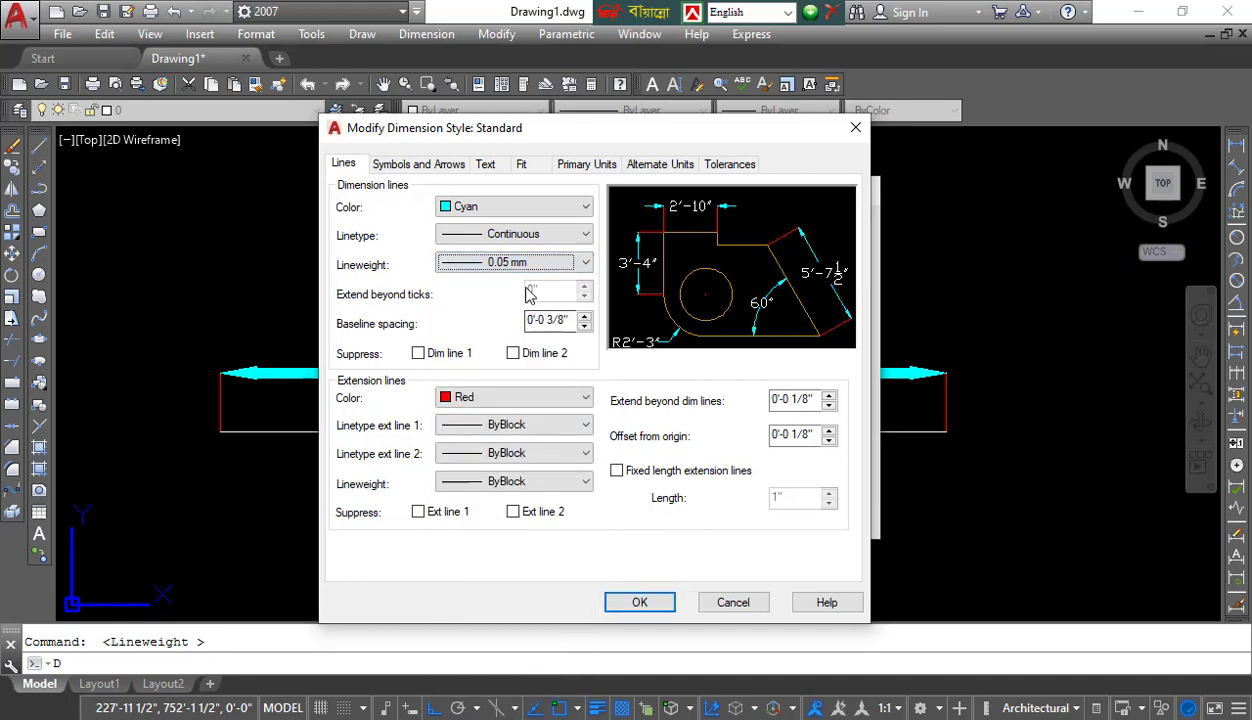
{"action": "left_click", "coordinate": [660, 601]}
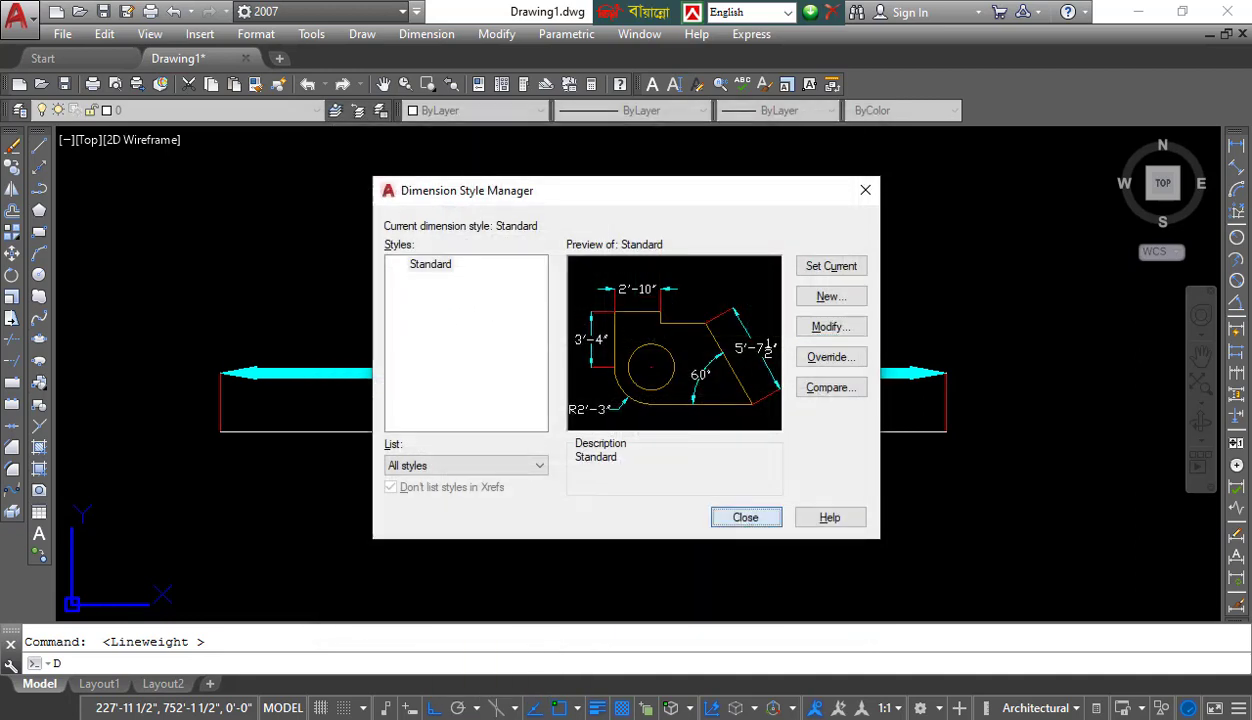
{"action": "left_click", "coordinate": [738, 513]}
Step: Review the extension line settings and linetype options of the Standard dimension style, and close it without changes
{"action": "type", "text": "D"}
{"action": "key", "text": "Return"}
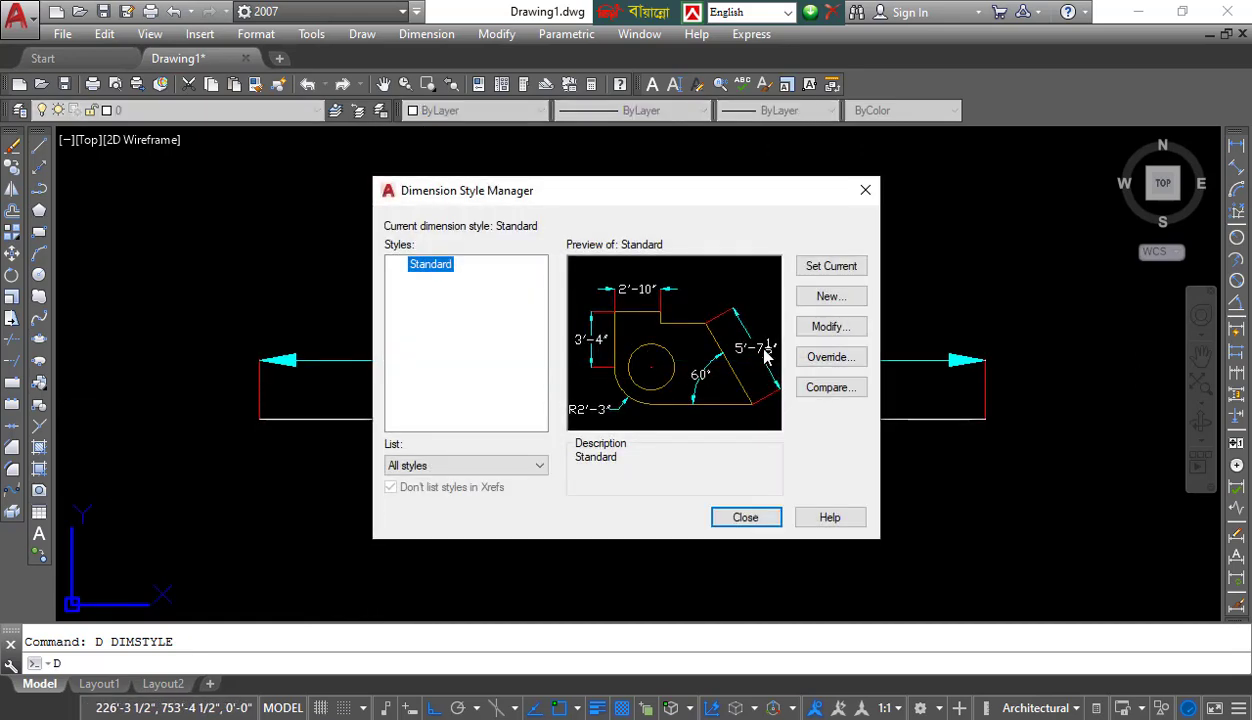
{"action": "key", "text": "Return"}
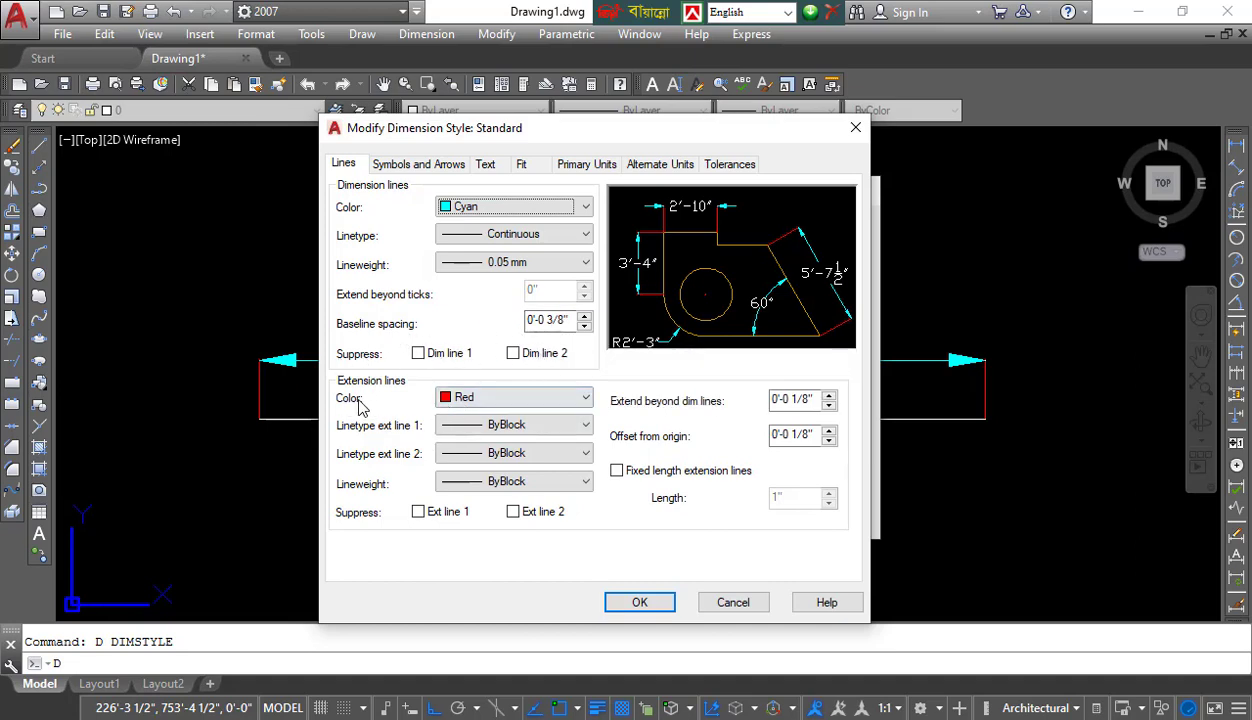
{"action": "left_click", "coordinate": [456, 426]}
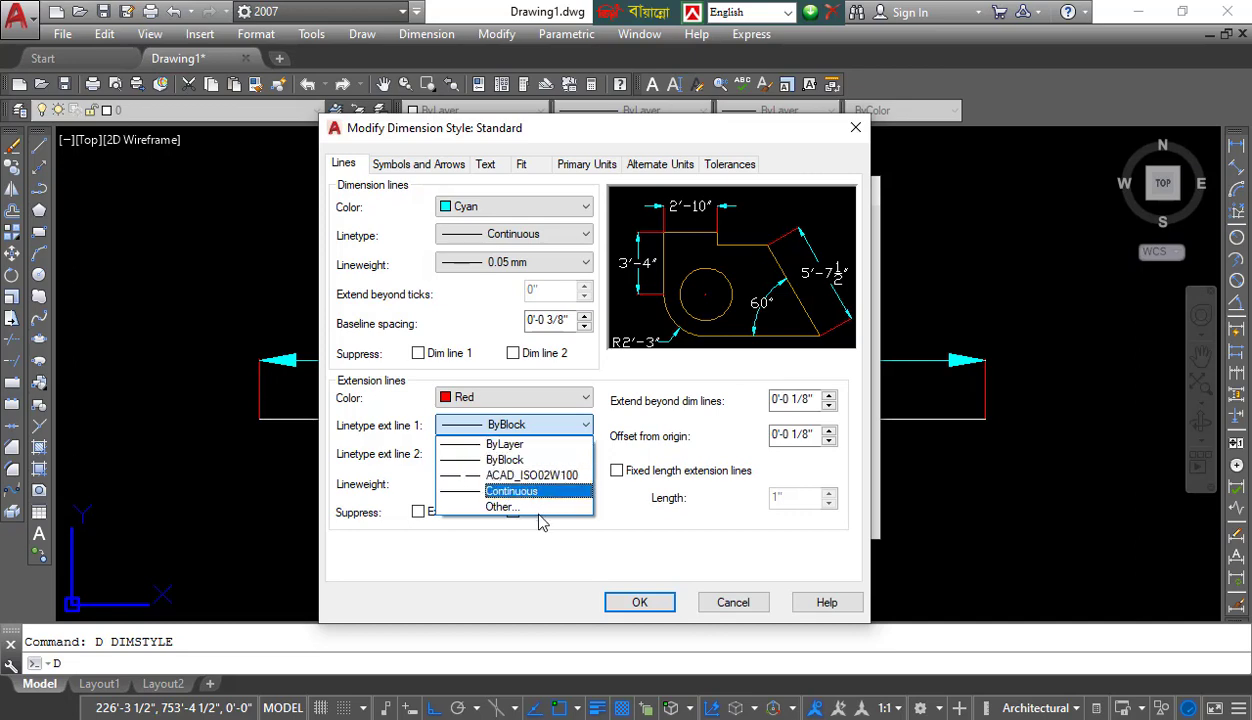
{"action": "left_click", "coordinate": [620, 473]}
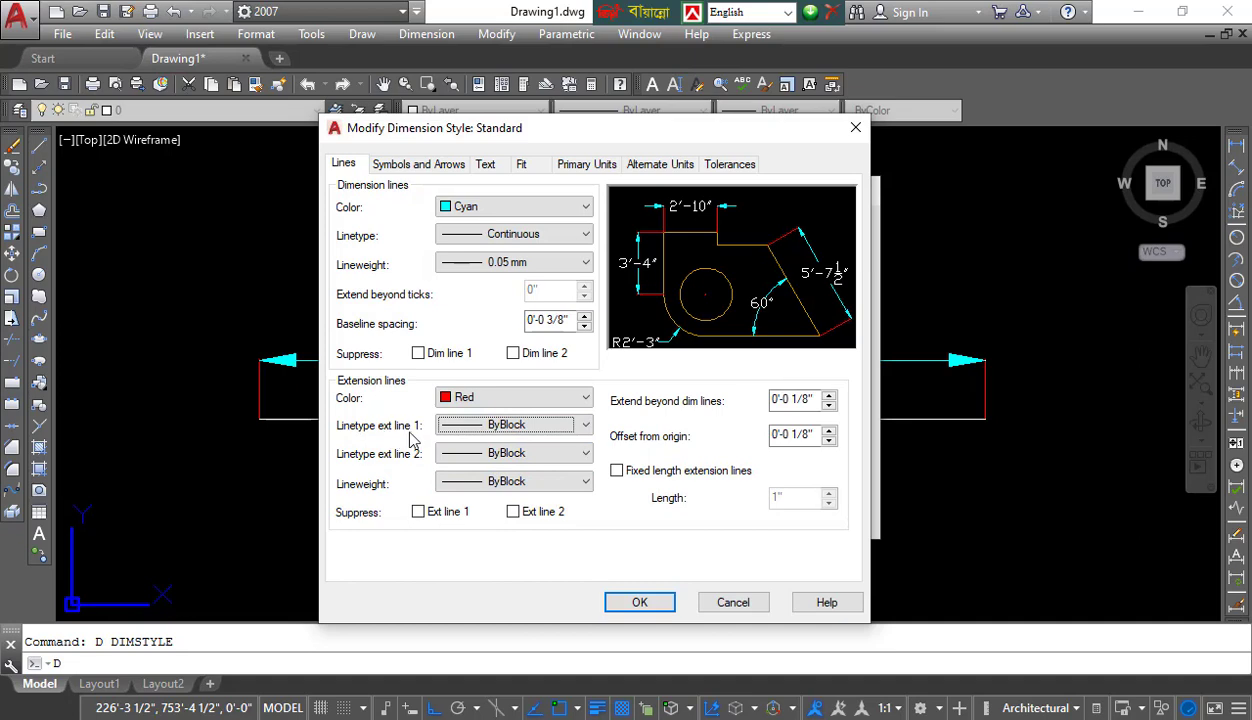
{"action": "left_click_drag", "start_coordinate": [575, 128], "coordinate": [771, 117]}
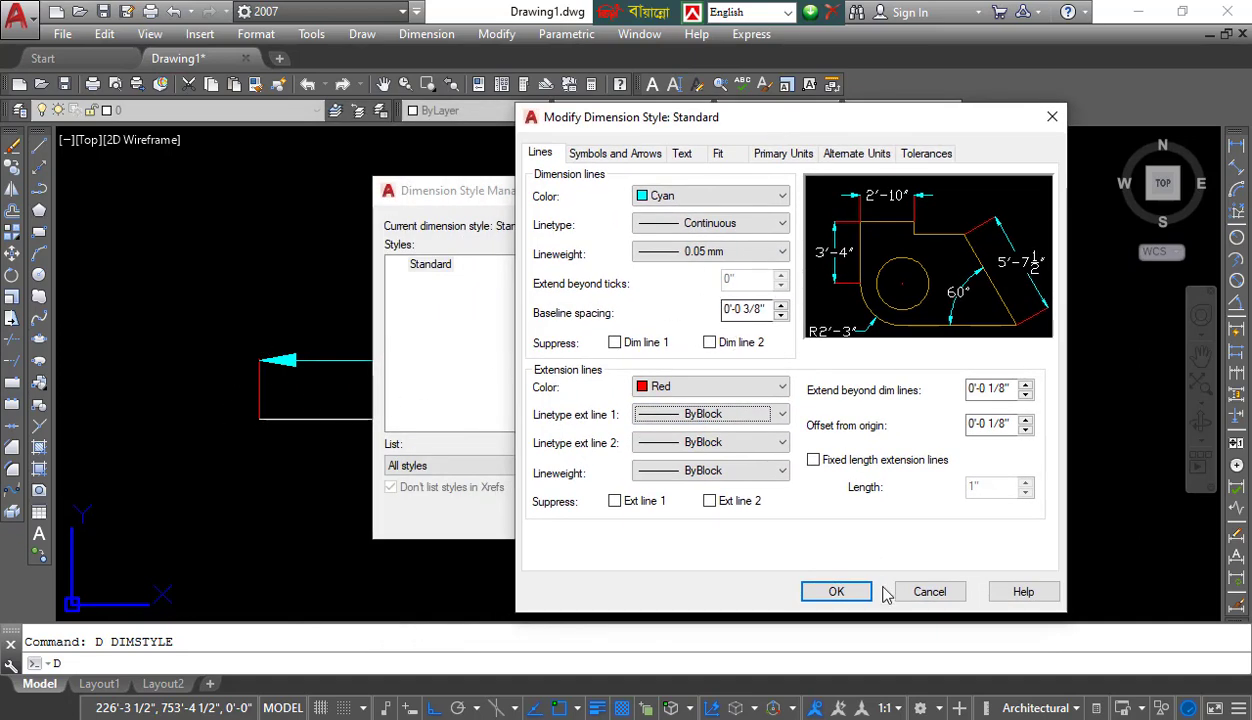
{"action": "left_click", "coordinate": [930, 592]}
{"action": "left_click", "coordinate": [866, 196]}
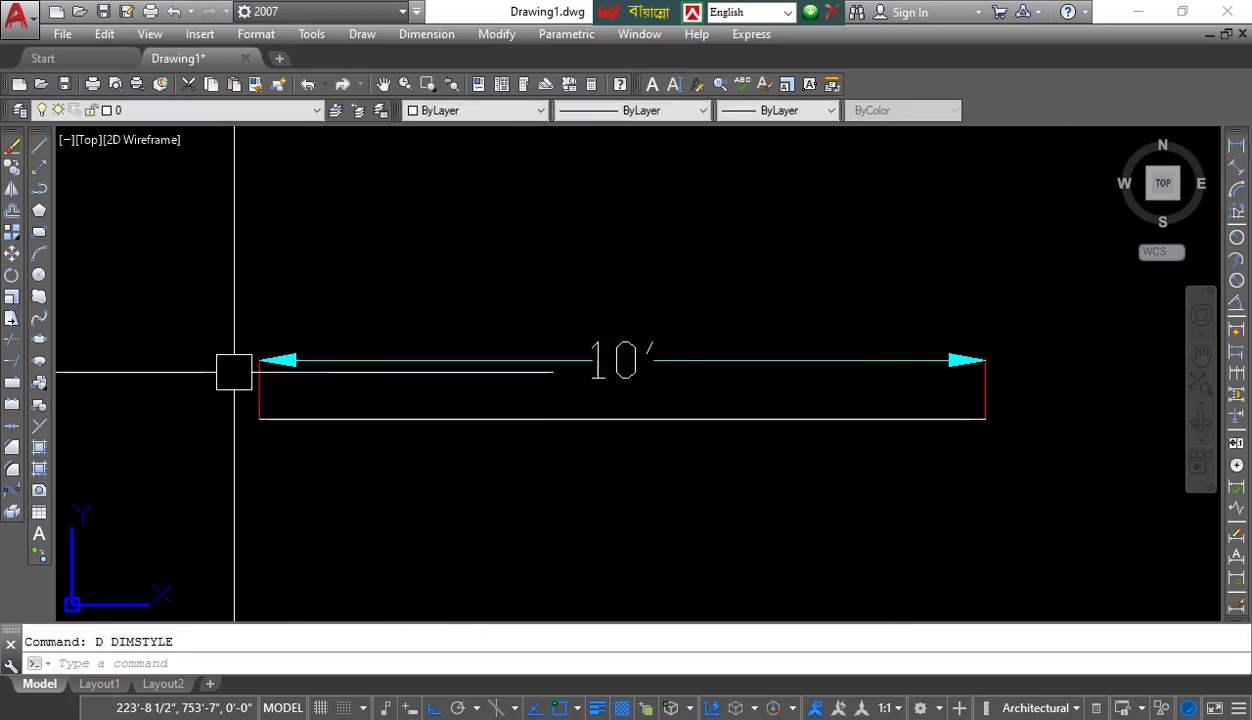
Step: Examine the extension lines at both ends of the 10' dimension, selecting the dimension
{"action": "scroll", "coordinate": [256, 390], "scroll_direction": "up", "scroll_amount": 3}
{"action": "left_click", "coordinate": [305, 378]}
{"action": "left_click", "coordinate": [212, 424]}
{"action": "key", "text": "Escape"}
{"action": "scroll", "coordinate": [210, 425], "scroll_direction": "down", "scroll_amount": 4}
{"action": "scroll", "coordinate": [606, 416], "scroll_direction": "up", "scroll_amount": 2}
{"action": "left_click", "coordinate": [832, 394]}
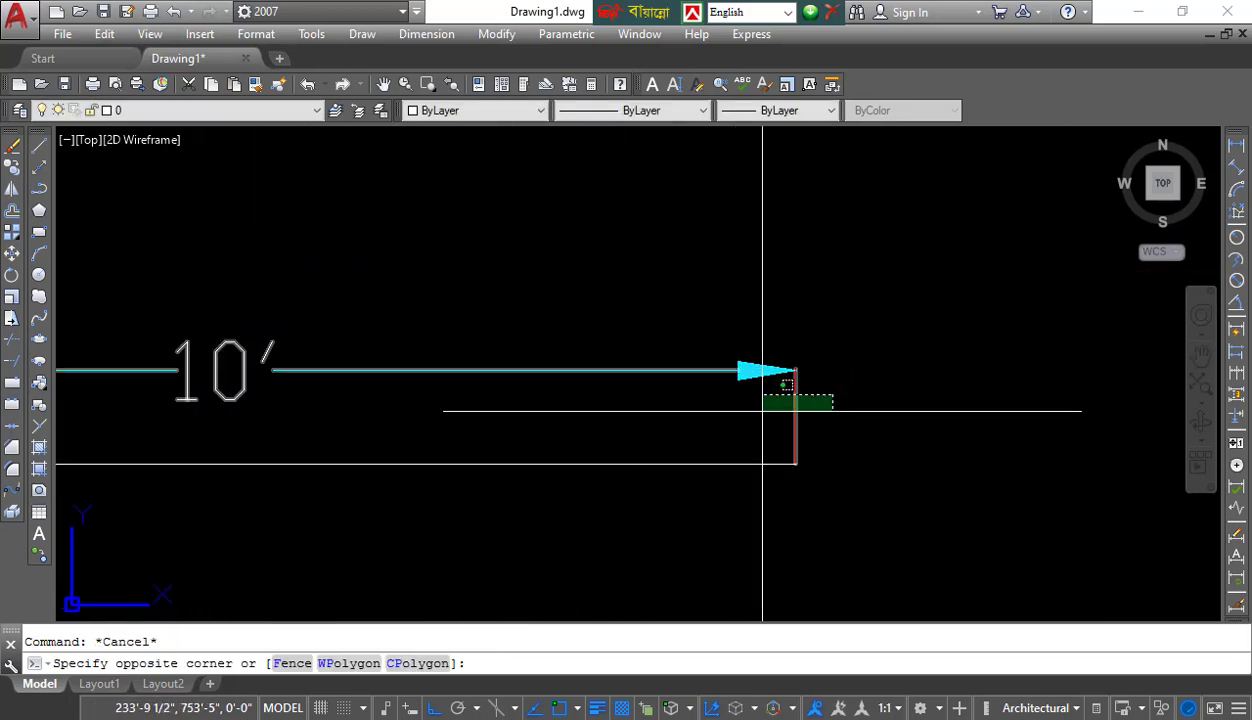
{"action": "left_click", "coordinate": [763, 410]}
Step: Reopen the Standard dimension style for modification and keep the first extension line's linetype at ByBlock
{"action": "type", "text": "D"}
{"action": "key", "text": "Return"}
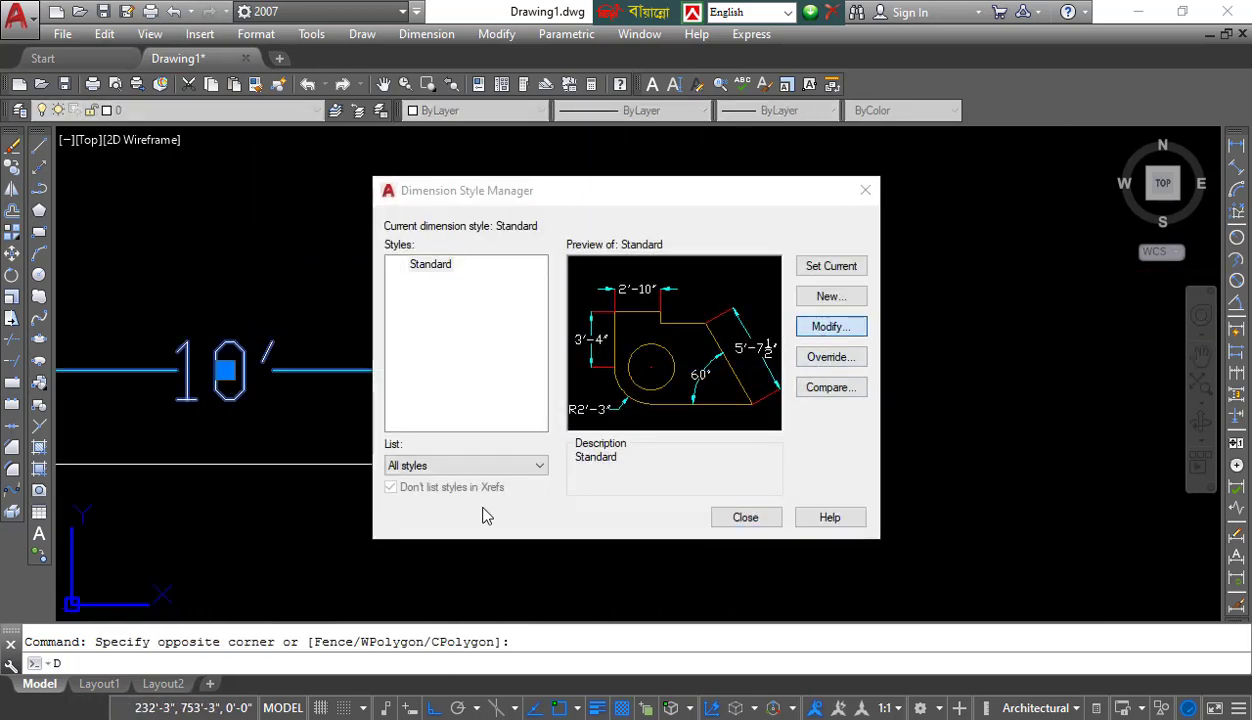
{"action": "key", "text": "alt+m"}
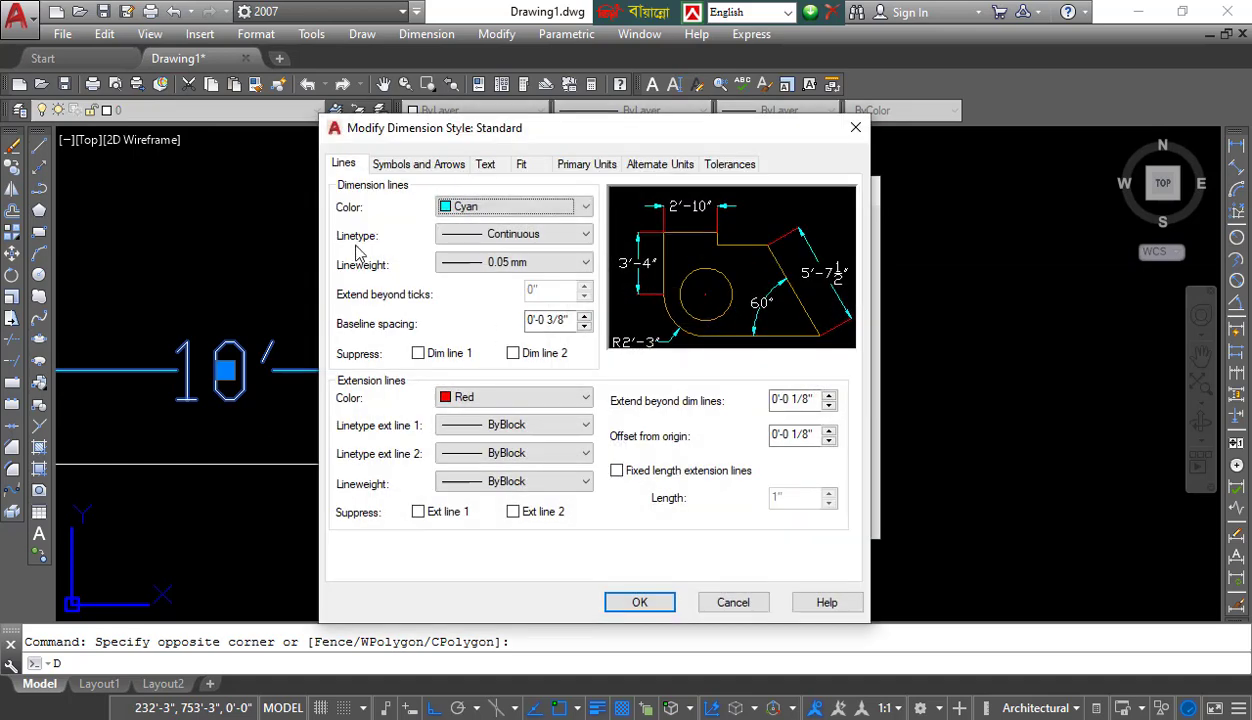
{"action": "left_click", "coordinate": [496, 430]}
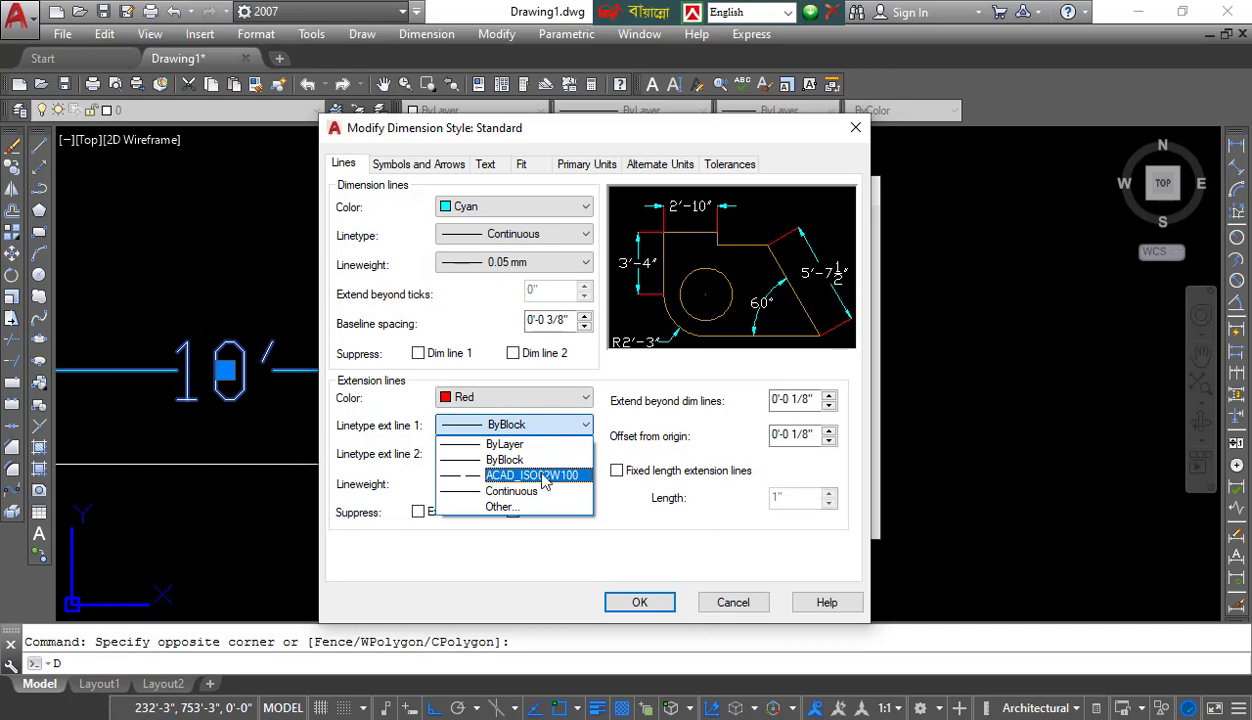
{"action": "left_click", "coordinate": [545, 459]}
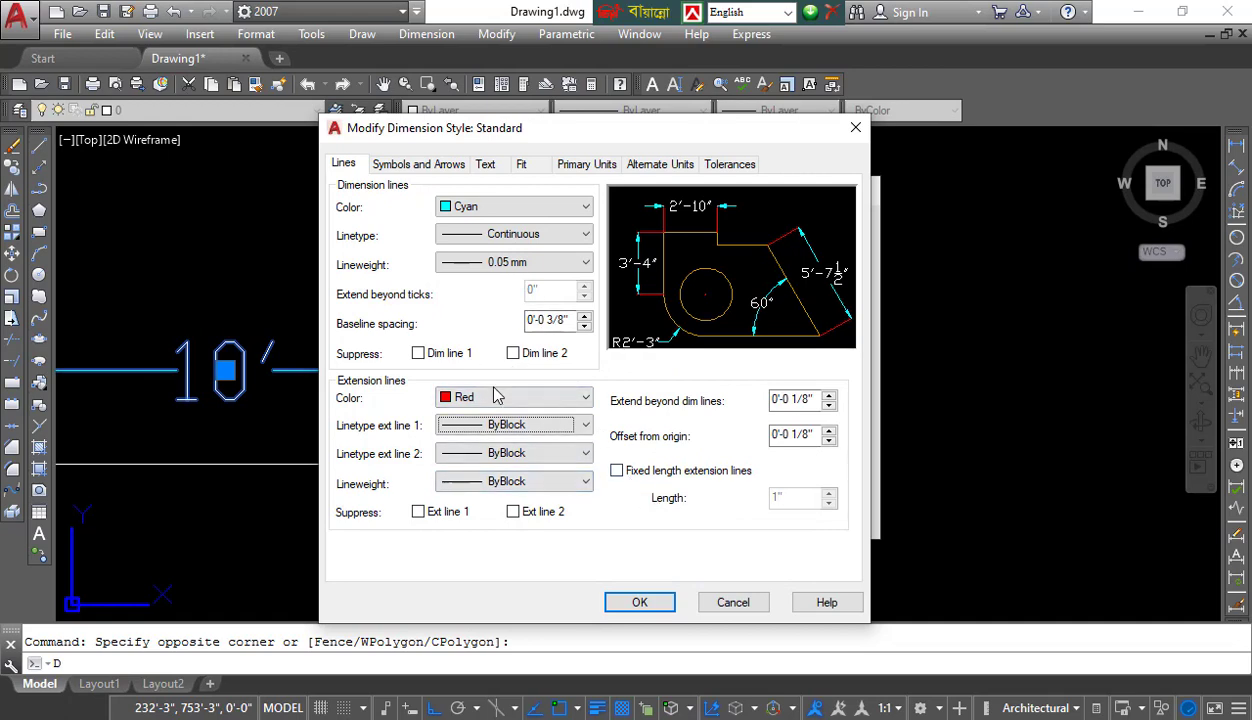
Step: Set the dimension arrowheads to Closed blank and apply the style to the drawing
{"action": "left_click_drag", "start_coordinate": [486, 122], "coordinate": [468, 112]}
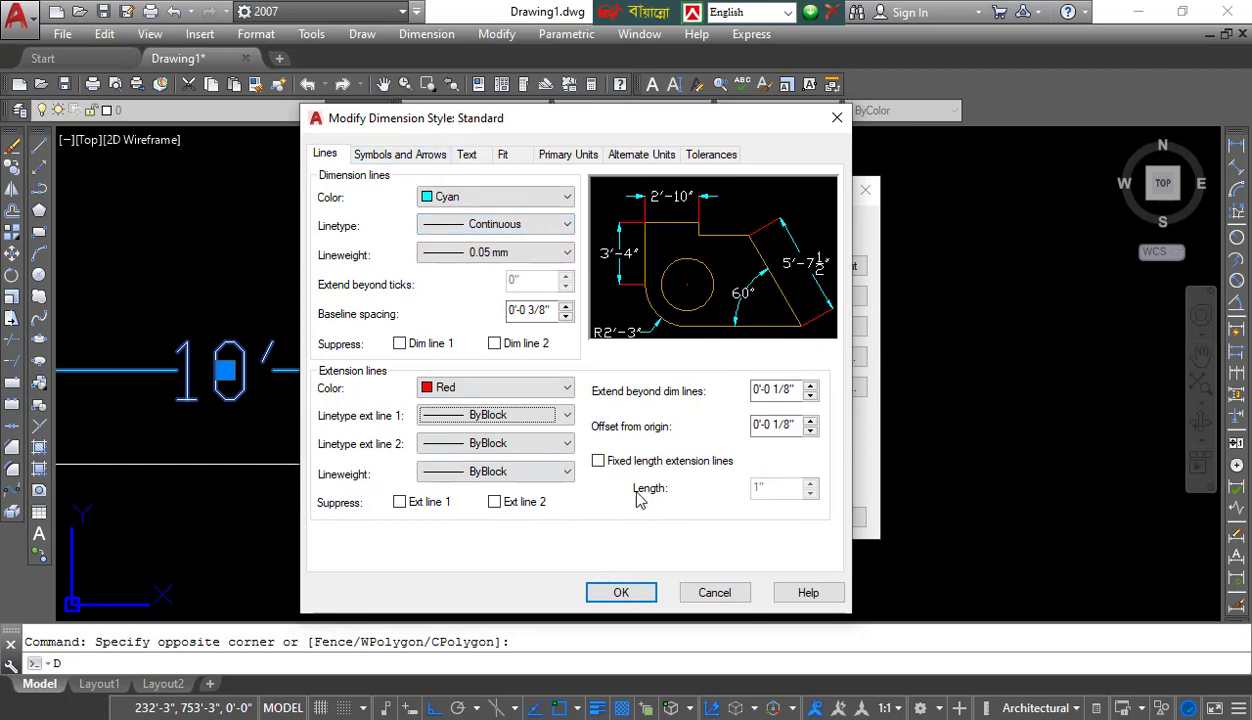
{"action": "left_click", "coordinate": [410, 156]}
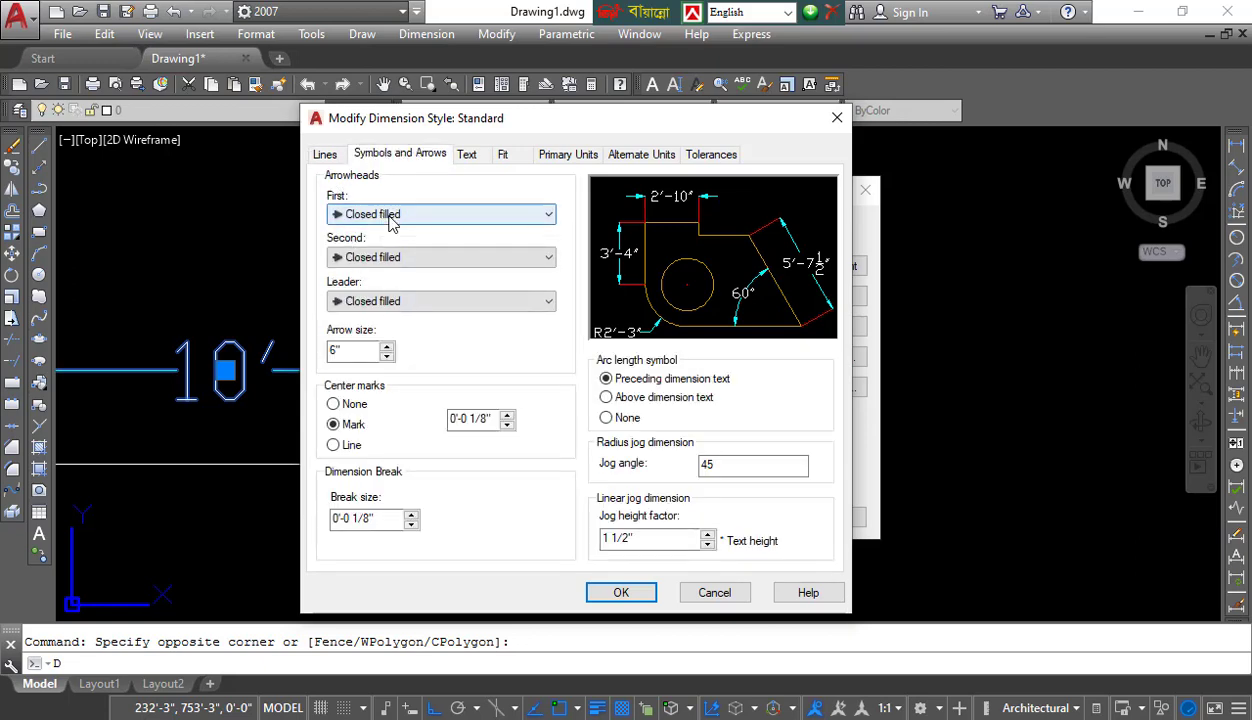
{"action": "left_click", "coordinate": [373, 216]}
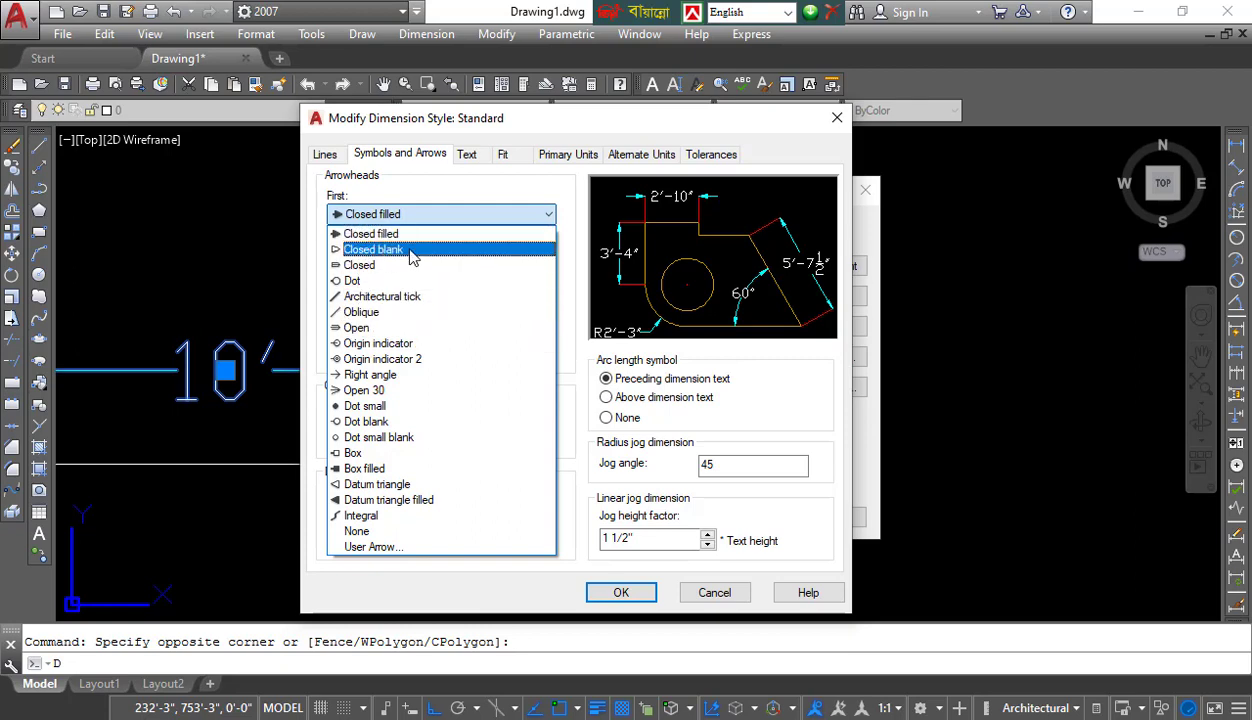
{"action": "left_click", "coordinate": [385, 249]}
{"action": "left_click", "coordinate": [621, 592]}
{"action": "left_click", "coordinate": [714, 512]}
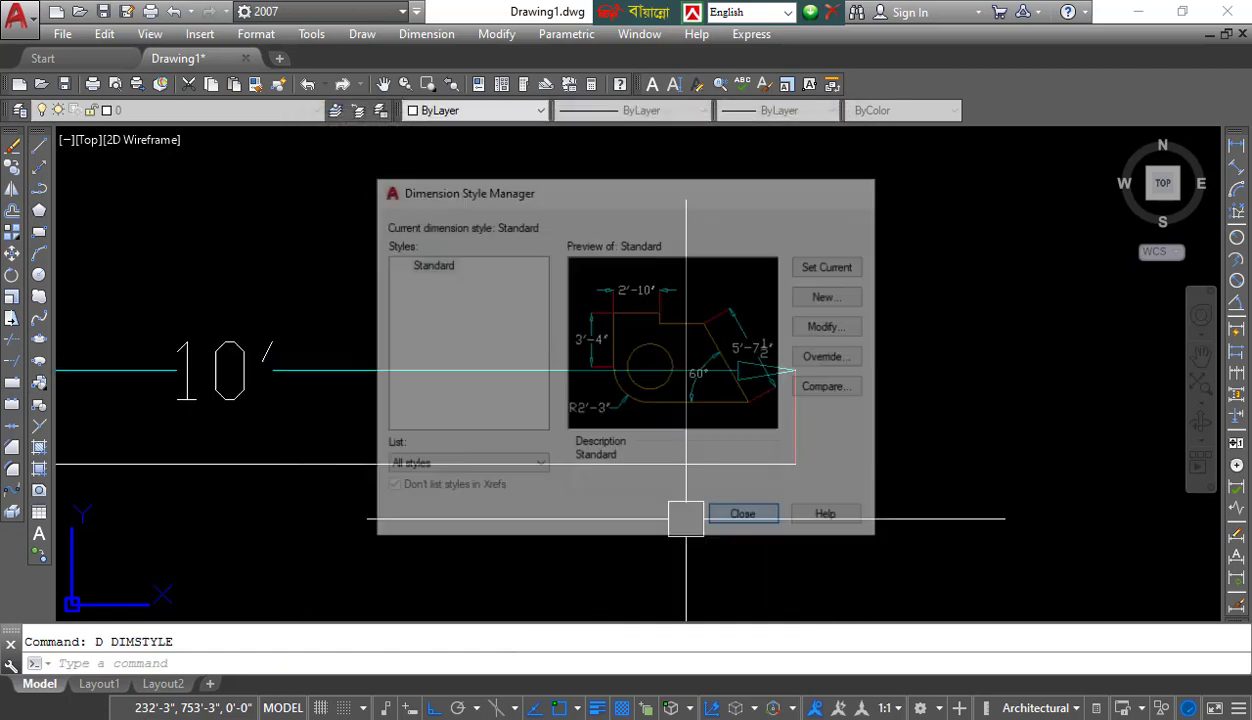
Step: Examine the arrowheads on the dimension from close up, selecting the dimension and clearing the selection
{"action": "scroll", "coordinate": [530, 472], "scroll_direction": "down", "scroll_amount": 2}
{"action": "scroll", "coordinate": [98, 432], "scroll_direction": "up", "scroll_amount": 4}
{"action": "left_click", "coordinate": [349, 342]}
{"action": "left_click", "coordinate": [345, 448]}
{"action": "scroll", "coordinate": [345, 448], "scroll_direction": "down", "scroll_amount": 2}
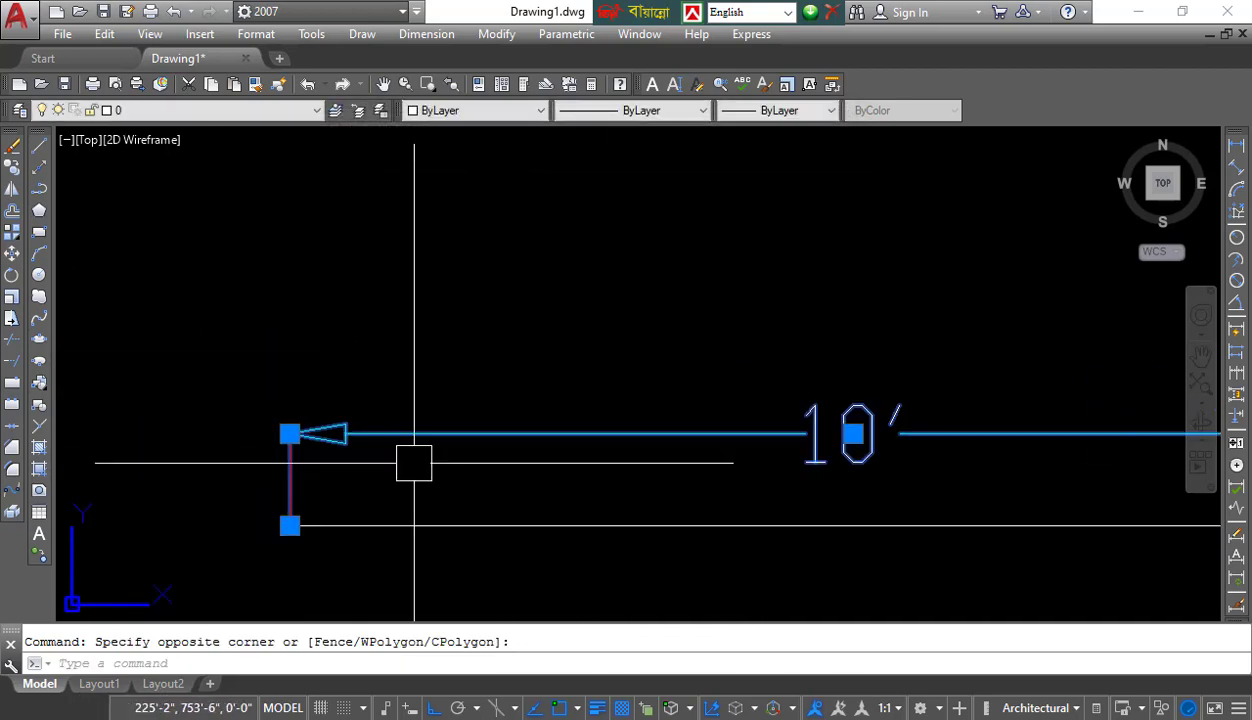
{"action": "middle_click_drag", "start_coordinate": [414, 463], "coordinate": [358, 383]}
{"action": "key", "text": "Escape"}
Step: Set the Standard style's dimension arrowheads to Dot small, apply the style and inspect the ends of the dimension line
{"action": "type", "text": "d"}
{"action": "key", "text": "Return"}
{"action": "left_click", "coordinate": [828, 334]}
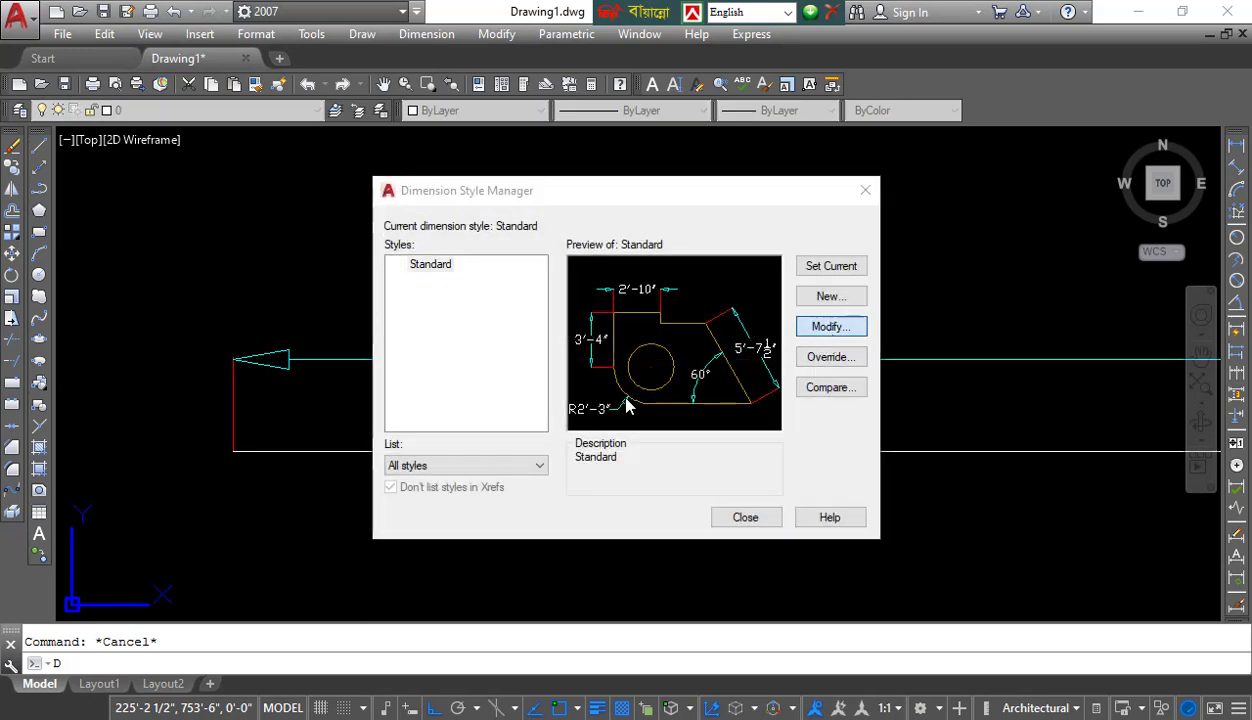
{"action": "left_click", "coordinate": [421, 216]}
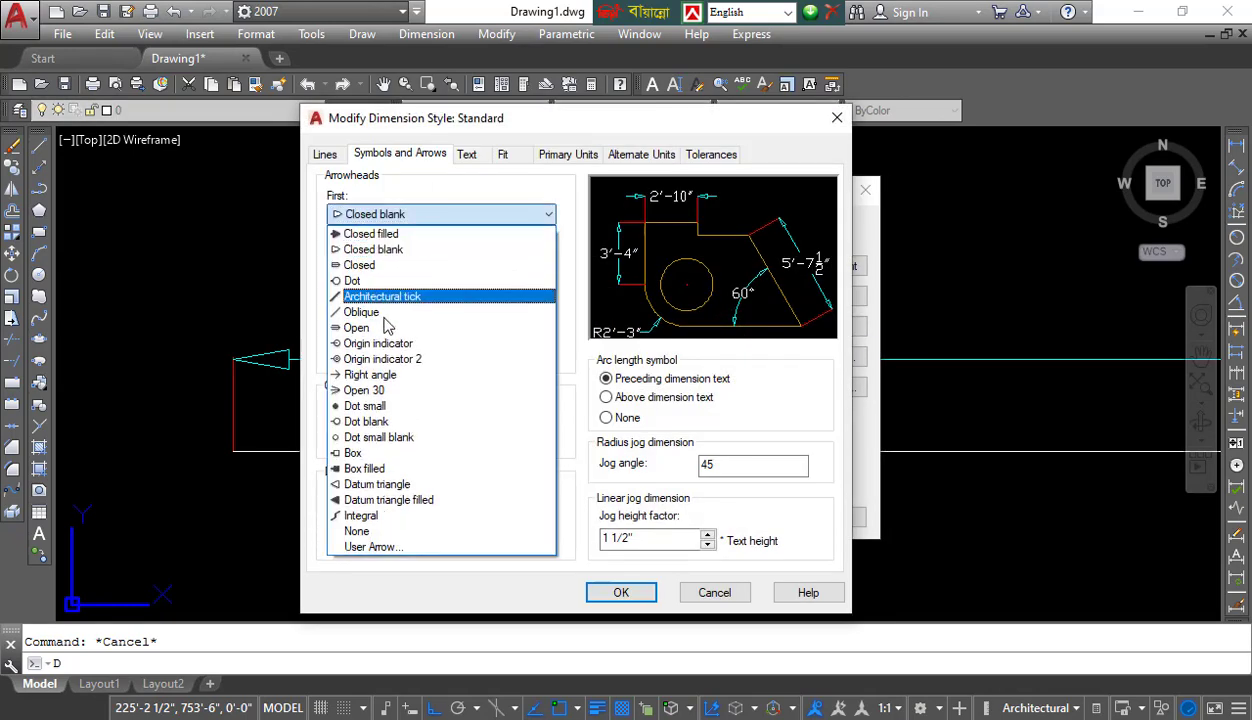
{"action": "left_click", "coordinate": [395, 421]}
{"action": "left_click", "coordinate": [621, 592]}
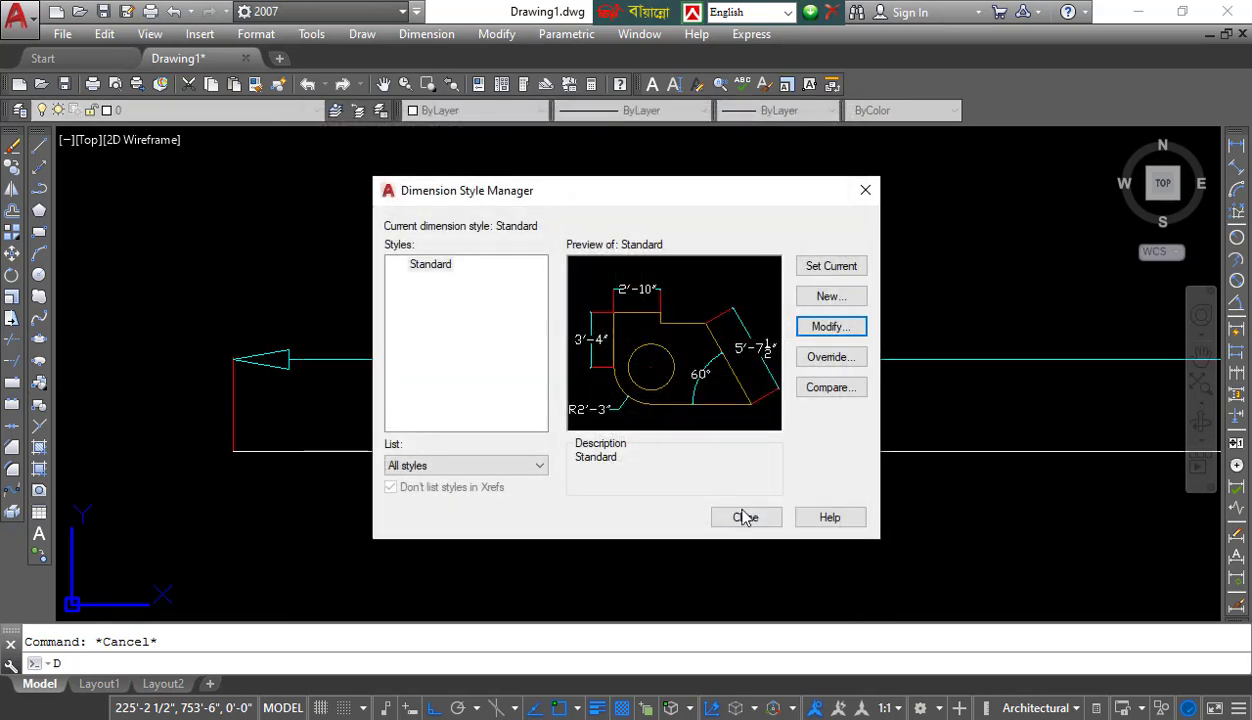
{"action": "left_click", "coordinate": [743, 517]}
{"action": "scroll", "coordinate": [559, 425], "scroll_direction": "down", "scroll_amount": 3}
{"action": "scroll", "coordinate": [592, 408], "scroll_direction": "up", "scroll_amount": 3}
{"action": "scroll", "coordinate": [592, 408], "scroll_direction": "up", "scroll_amount": 2}
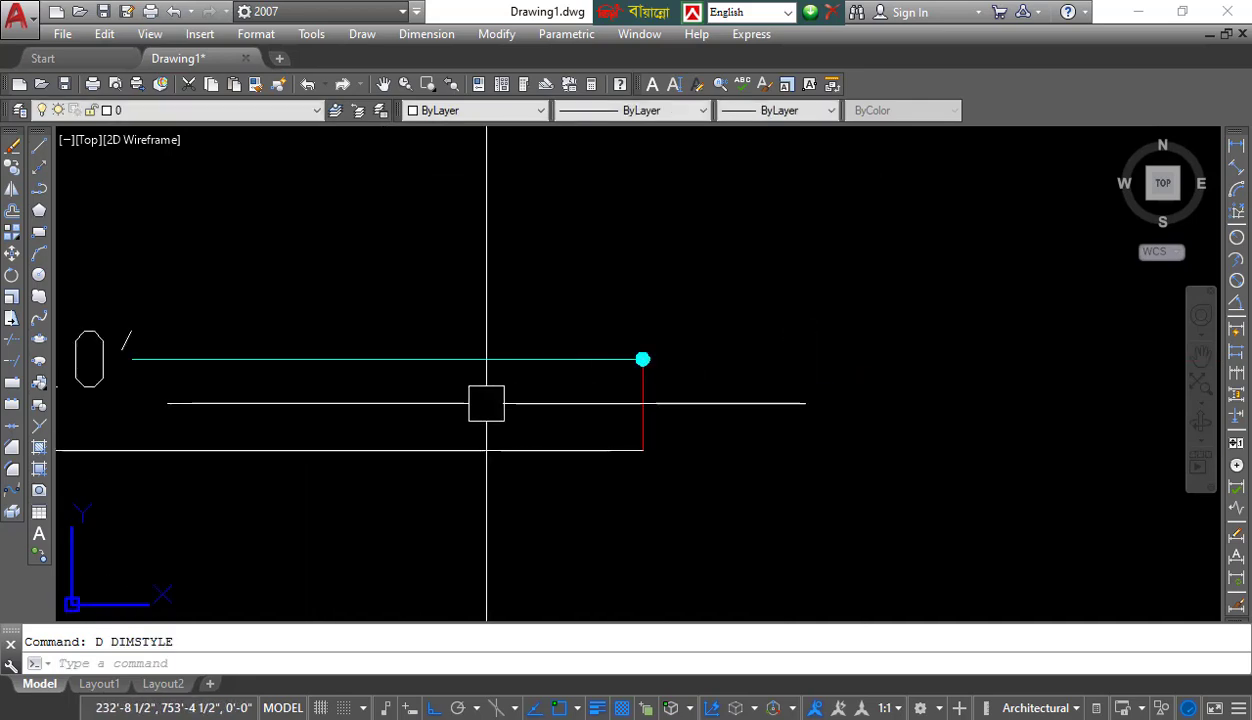
Step: Reopen the Standard dimension style for modification and set its first and second arrowheads to Closed filled, keeping Closed filled for the leader
{"action": "type", "text": "D"}
{"action": "key", "text": "Return"}
{"action": "key", "text": "Return"}
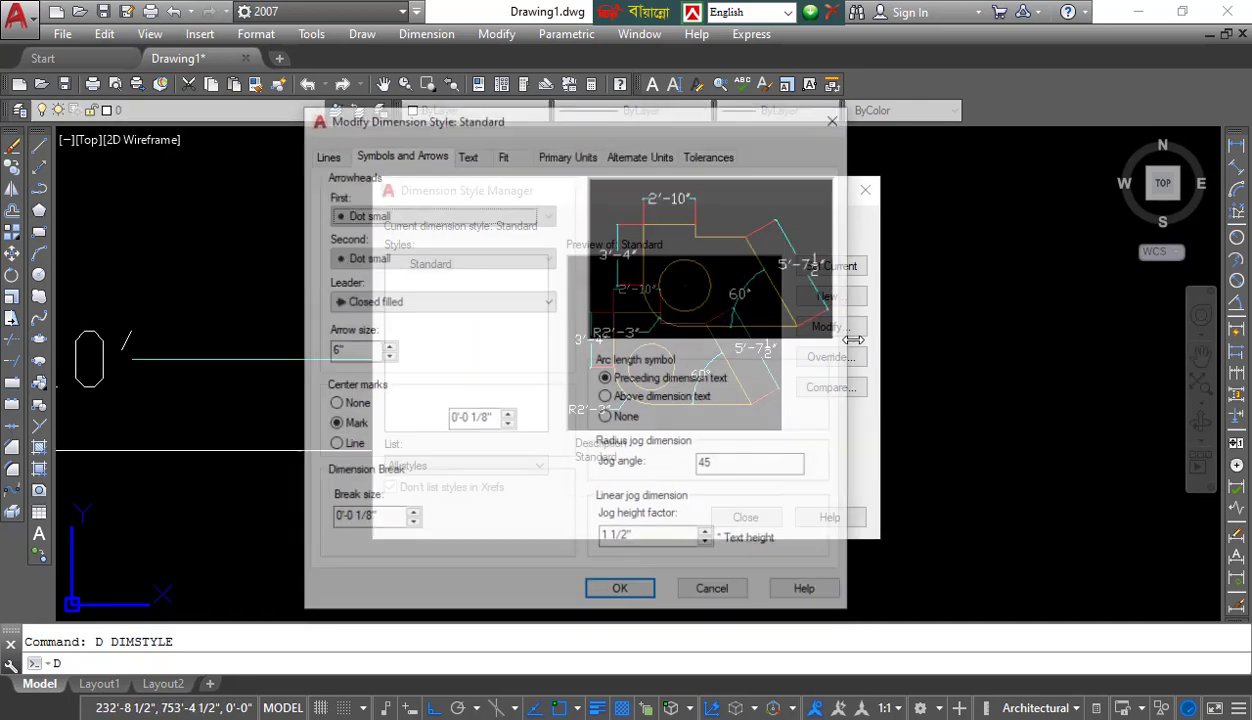
{"action": "left_click", "coordinate": [397, 214]}
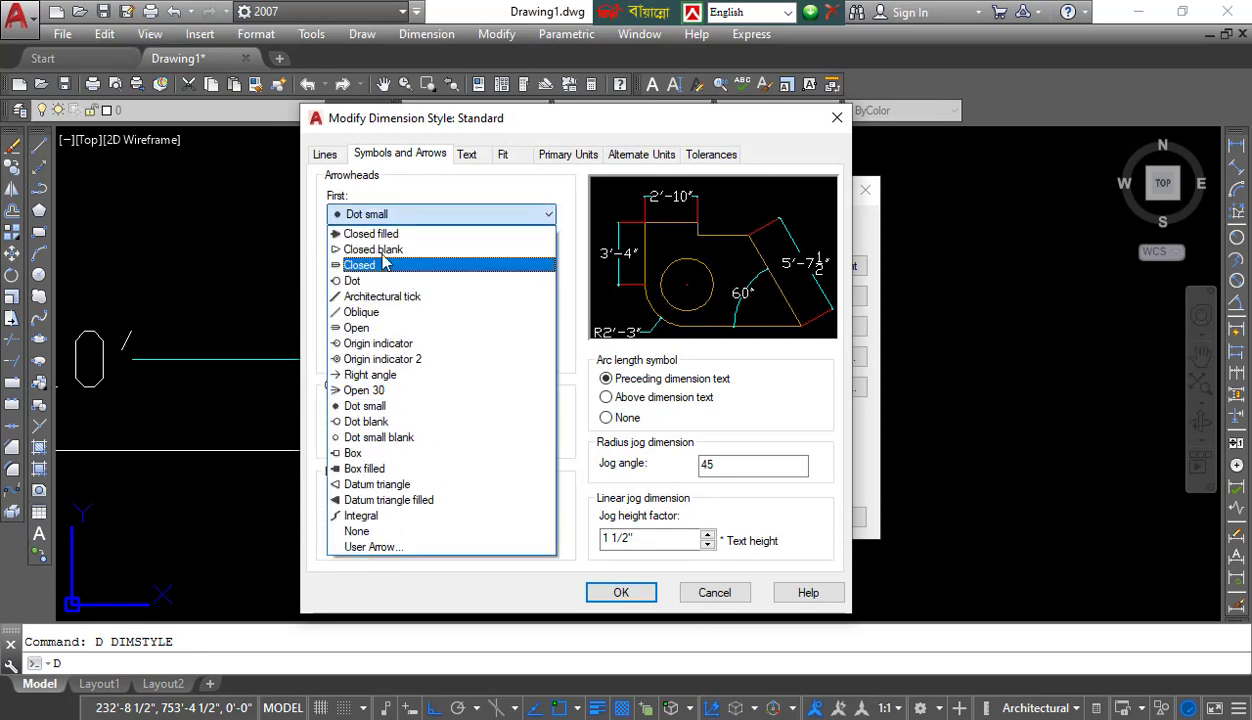
{"action": "left_click", "coordinate": [375, 228]}
{"action": "left_click", "coordinate": [338, 302]}
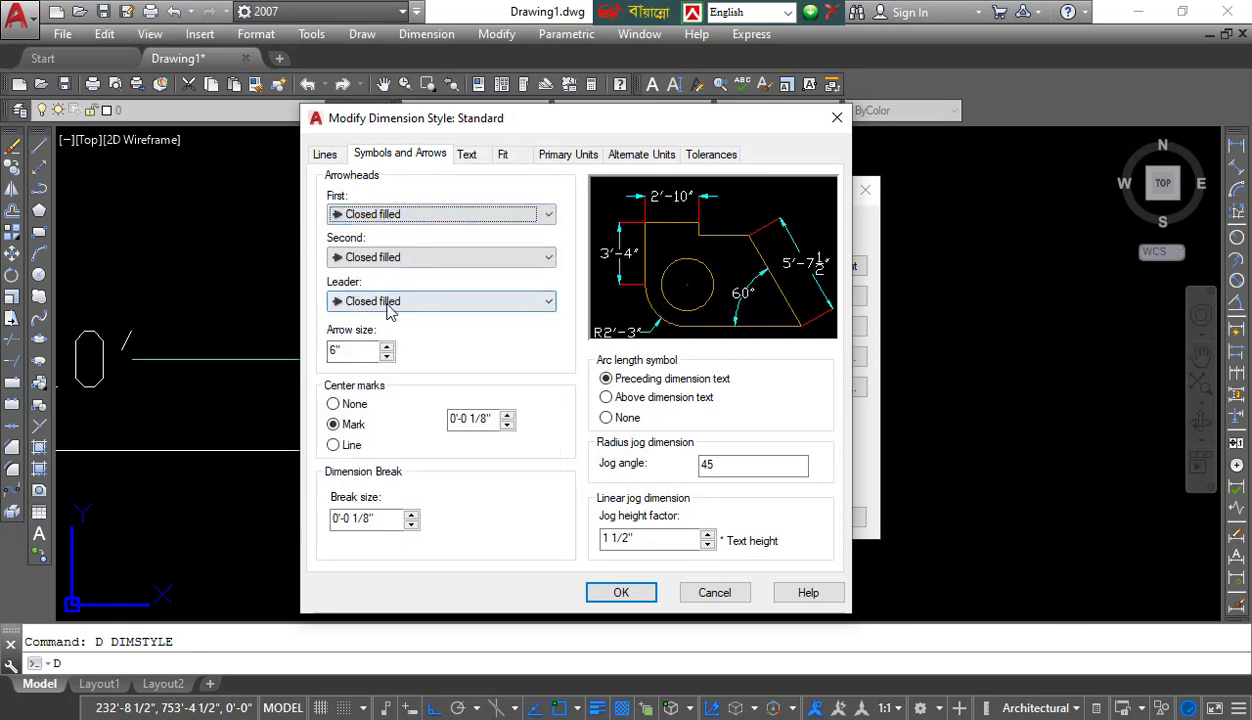
{"action": "left_click", "coordinate": [549, 302]}
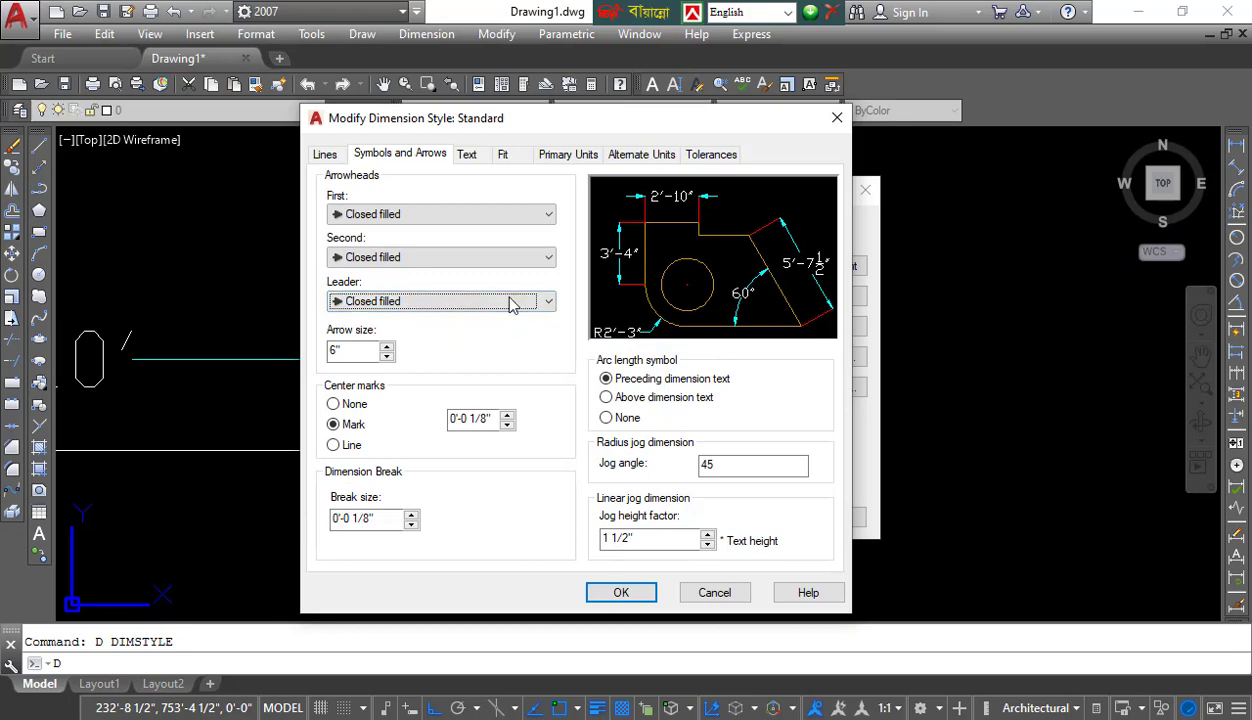
{"action": "left_click_drag", "start_coordinate": [544, 133], "coordinate": [551, 122]}
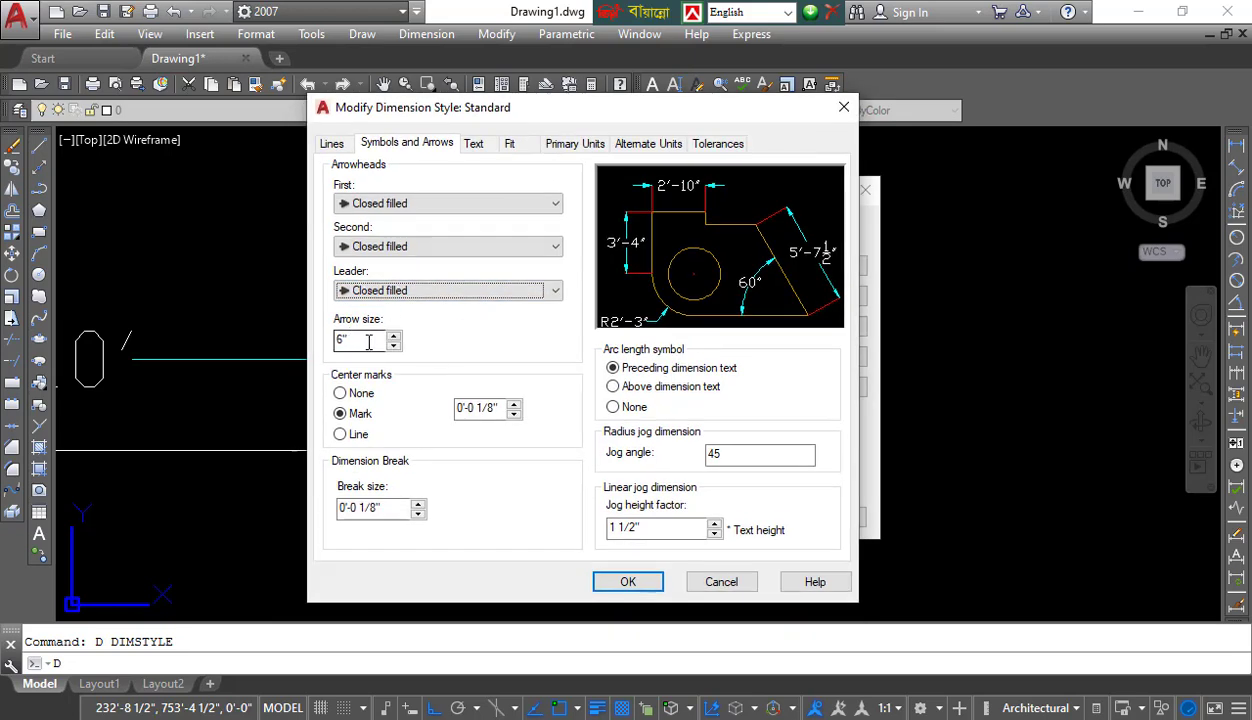
{"action": "key", "text": "Tab"}
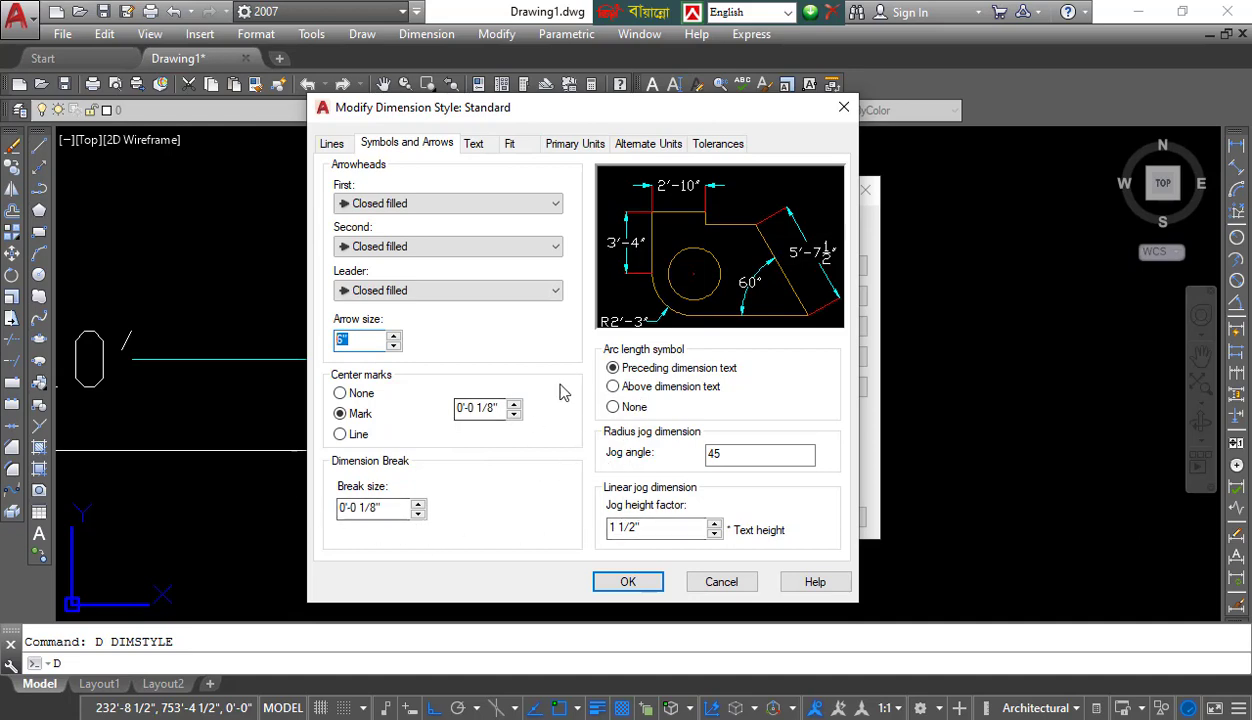
Step: Go to the dimension style's text appearance settings and open the definition of its Standard text style
{"action": "left_click", "coordinate": [474, 144]}
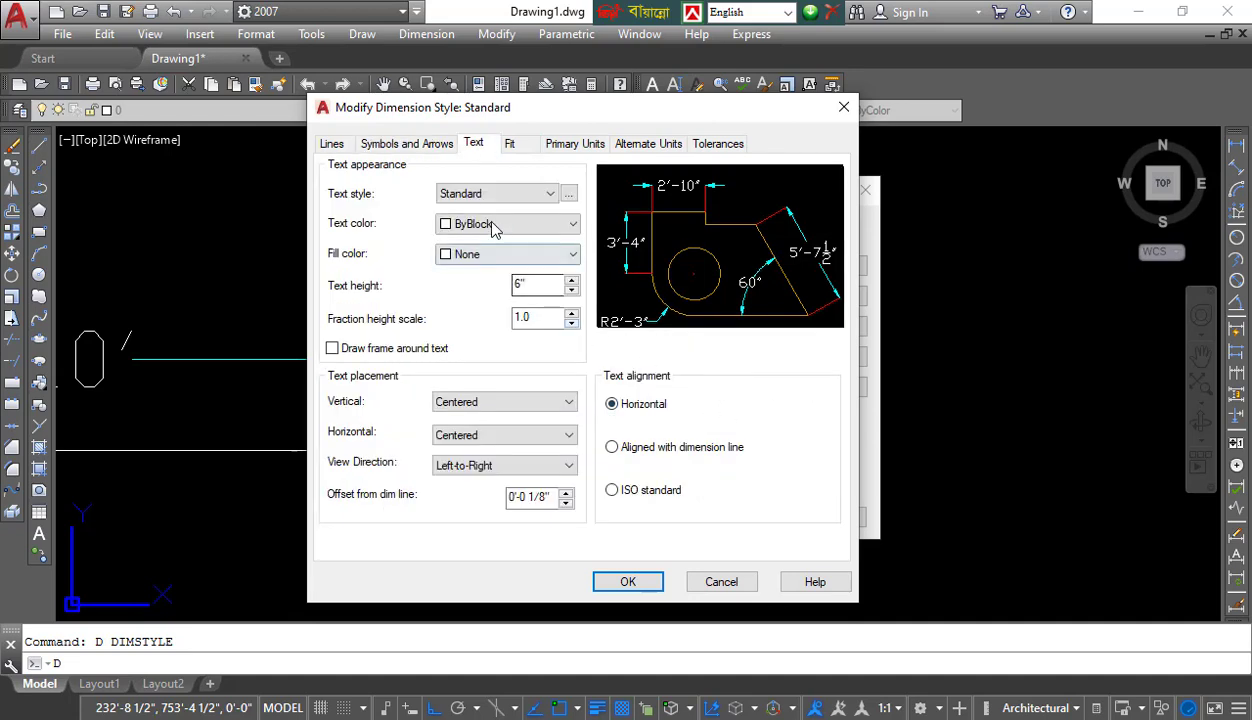
{"action": "left_click_drag", "start_coordinate": [536, 107], "coordinate": [733, 122]}
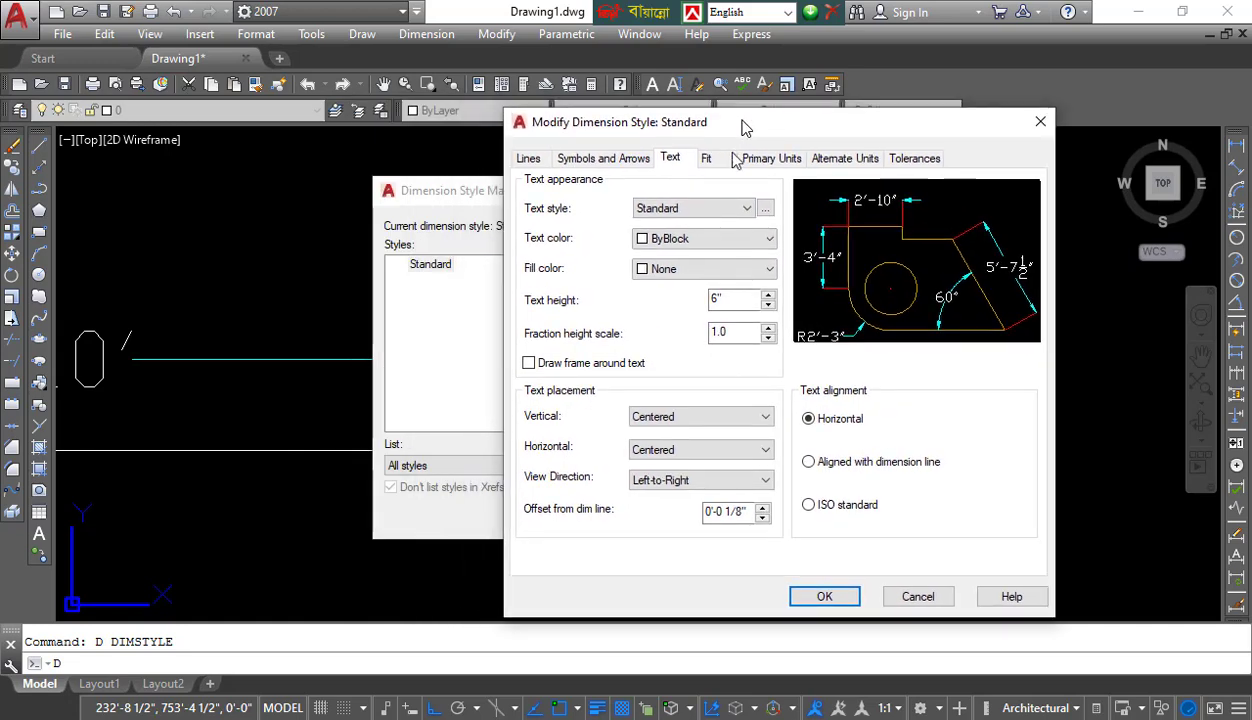
{"action": "left_click", "coordinate": [715, 212]}
{"action": "left_click", "coordinate": [695, 223]}
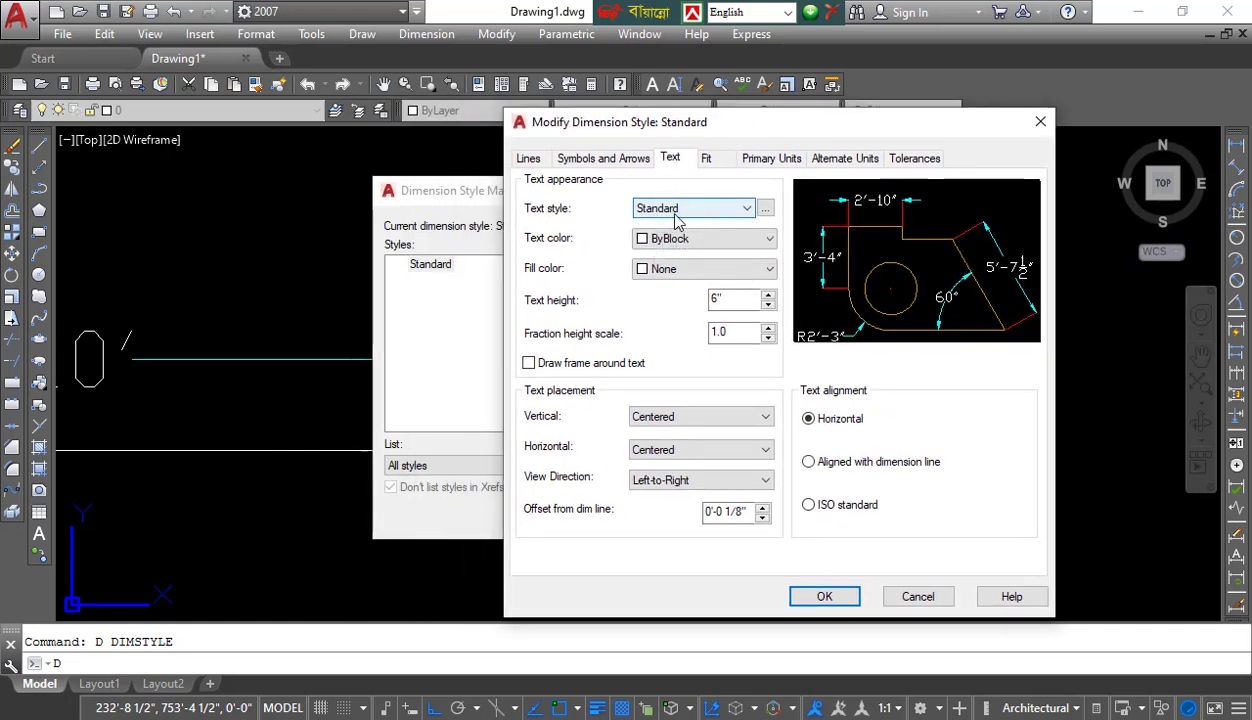
{"action": "left_click", "coordinate": [765, 208]}
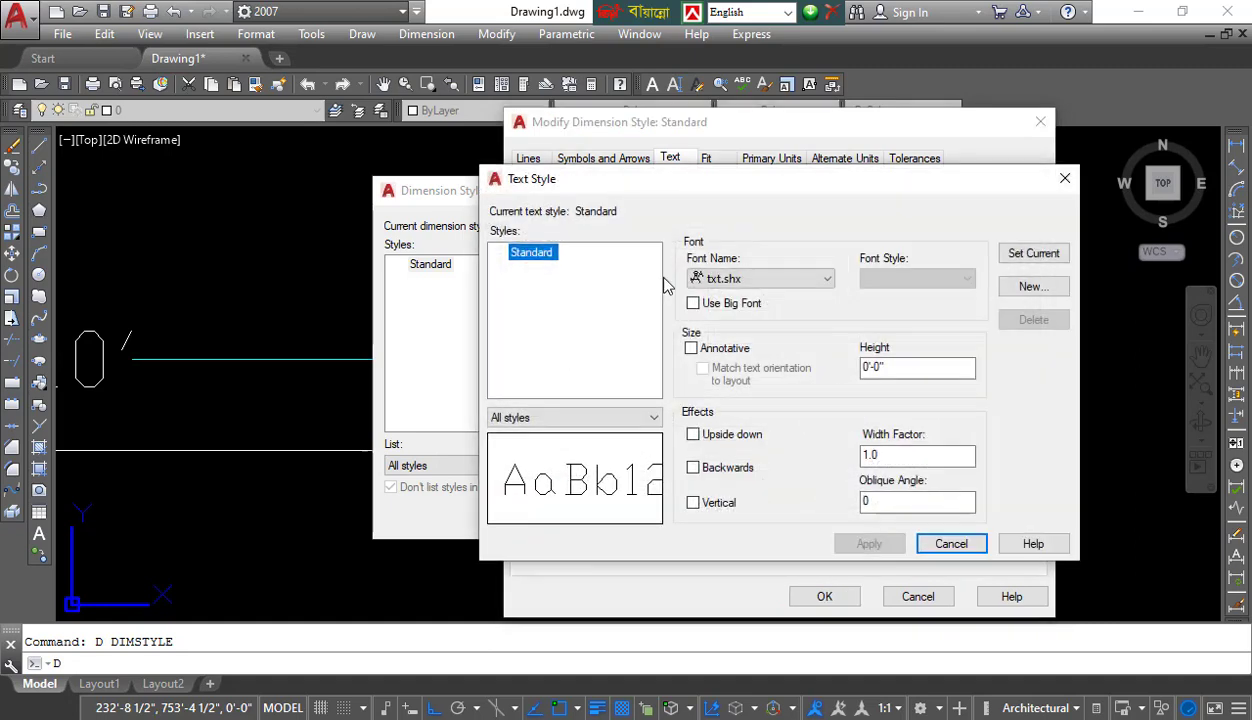
{"action": "left_click_drag", "start_coordinate": [685, 193], "coordinate": [493, 170]}
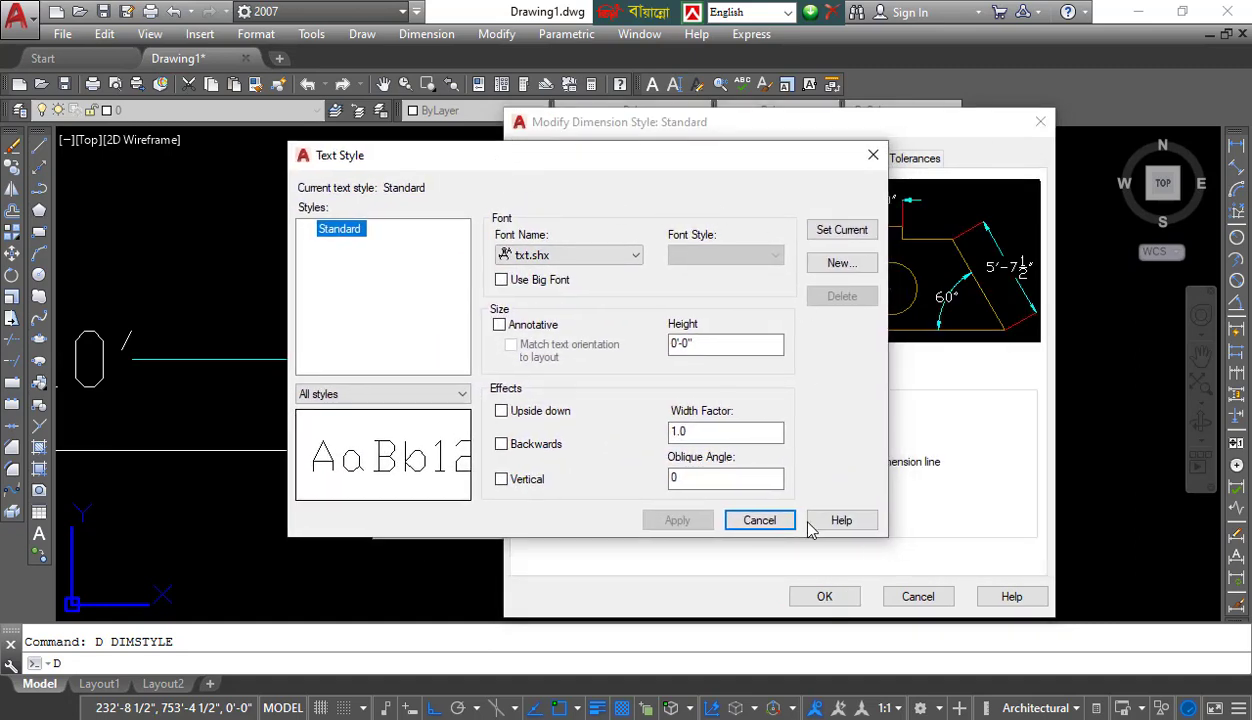
{"action": "left_click", "coordinate": [872, 157]}
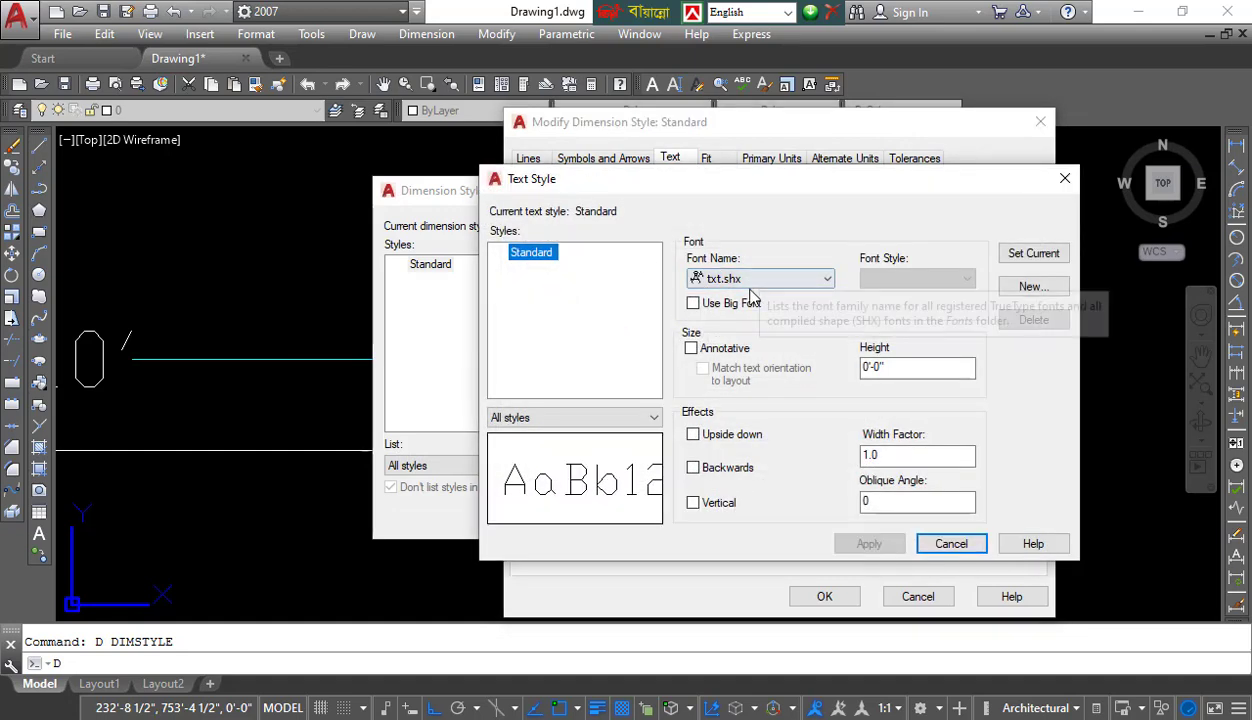
Step: Set the Standard text style's font to Arial, make it current and apply the modified dimension style to the drawing
{"action": "left_click", "coordinate": [757, 279]}
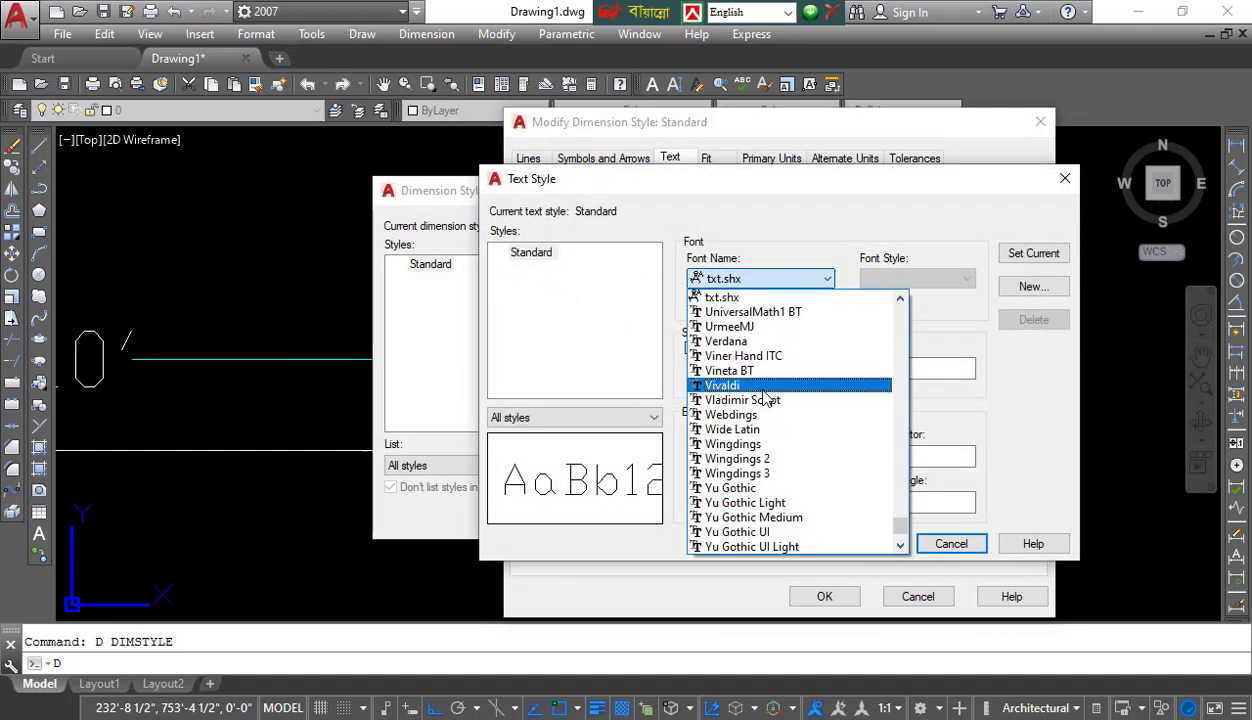
{"action": "scroll", "coordinate": [745, 478], "scroll_direction": "up", "scroll_amount": 20}
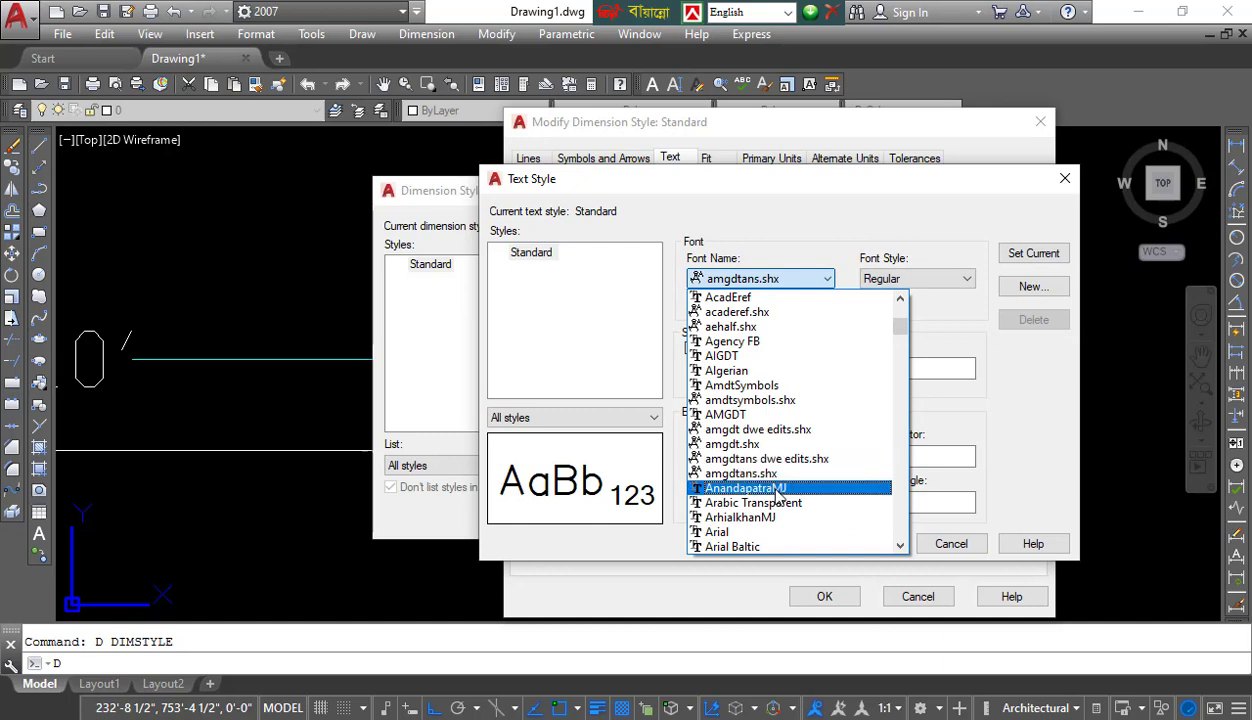
{"action": "scroll", "coordinate": [791, 497], "scroll_direction": "down", "scroll_amount": 4}
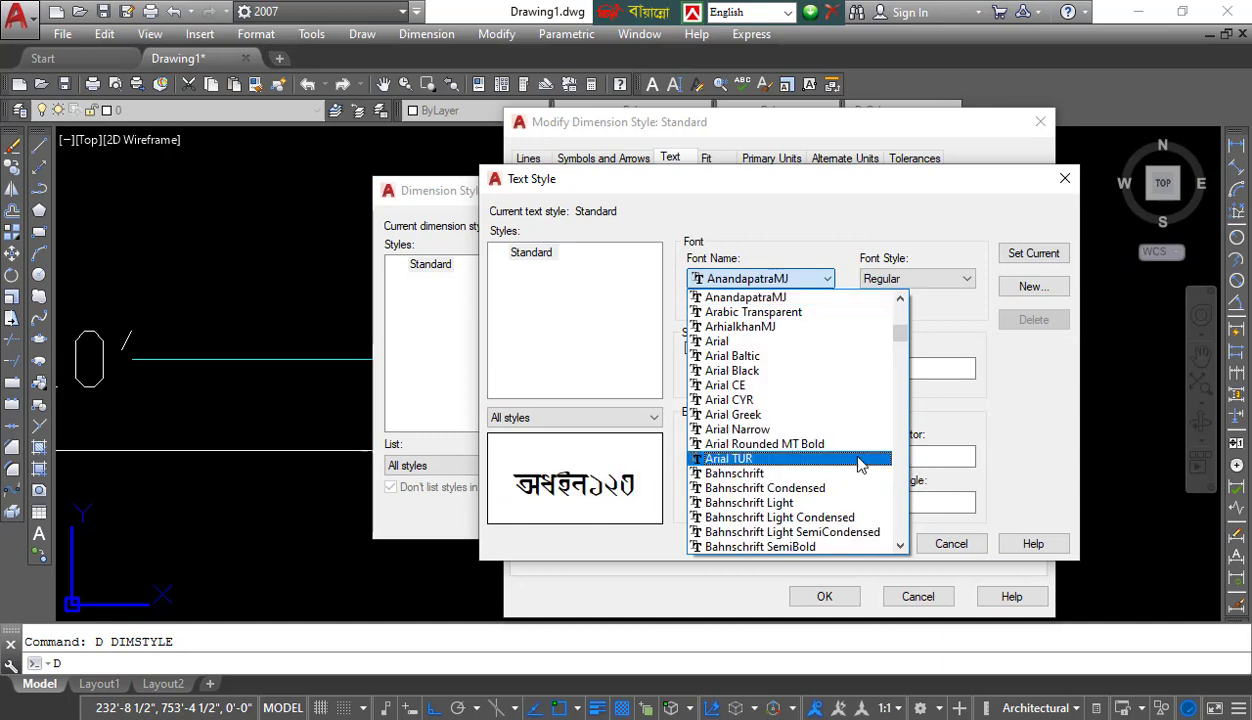
{"action": "left_click", "coordinate": [731, 342]}
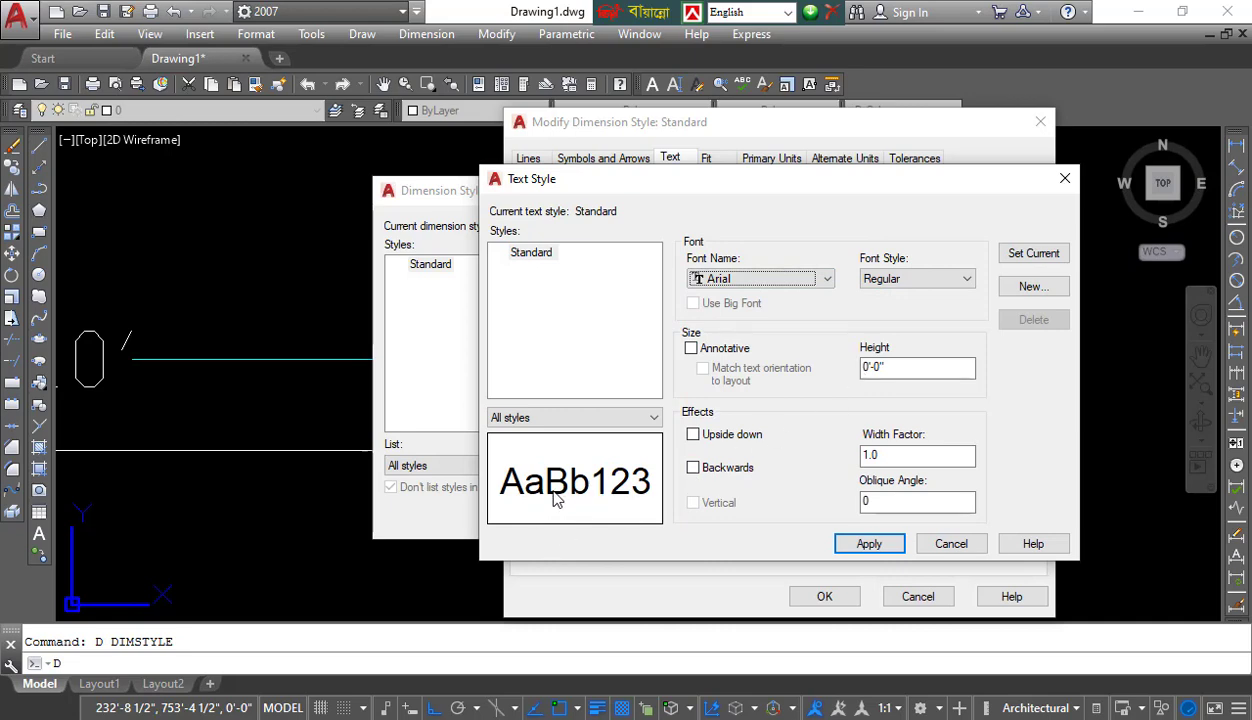
{"action": "left_click", "coordinate": [871, 545]}
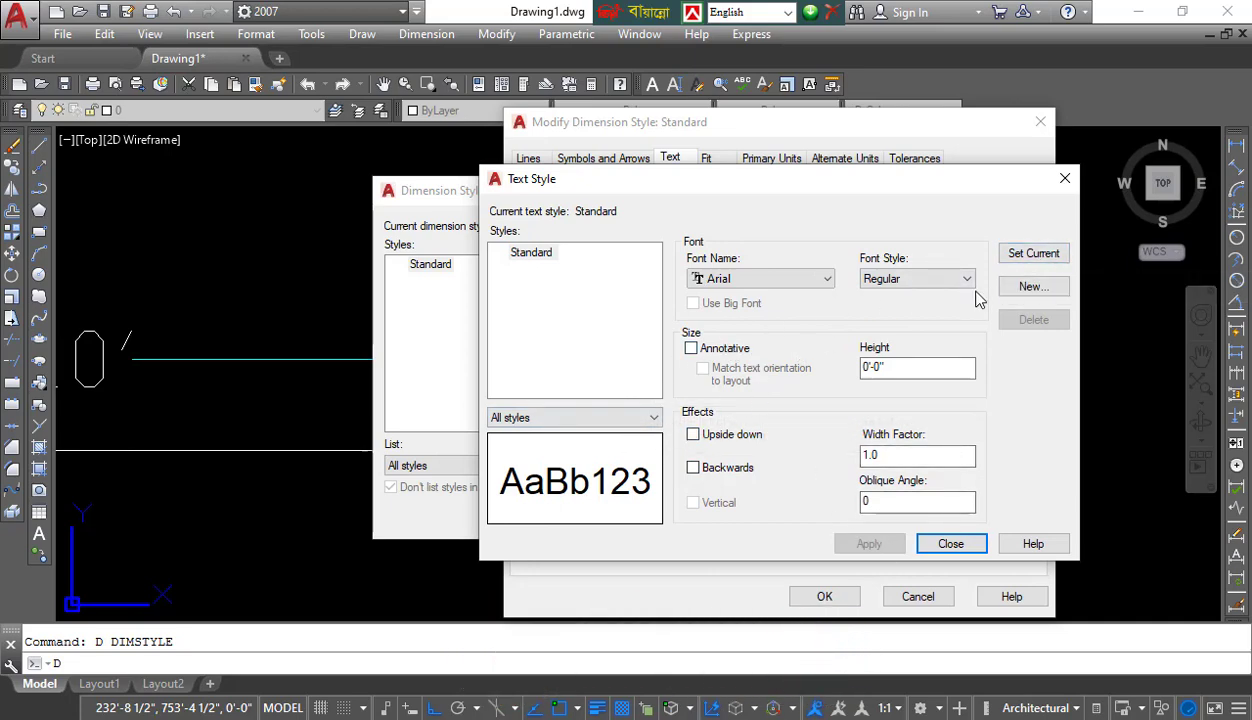
{"action": "left_click", "coordinate": [1040, 253]}
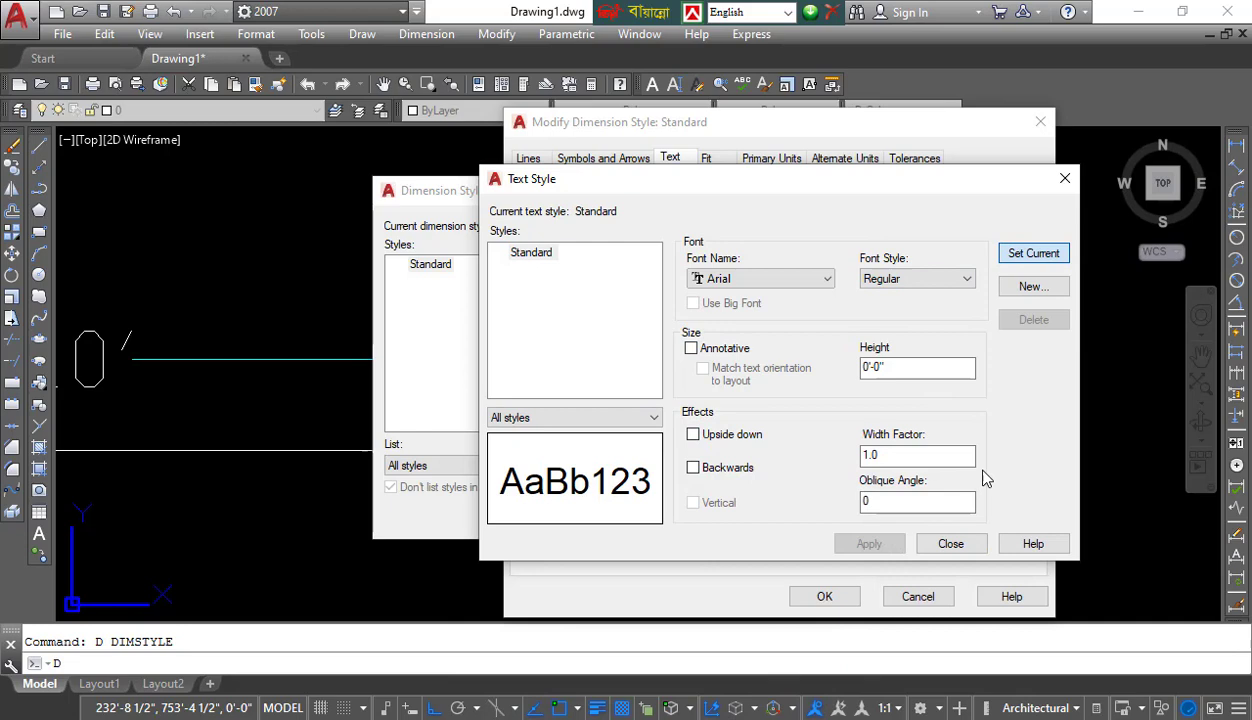
{"action": "left_click", "coordinate": [951, 544]}
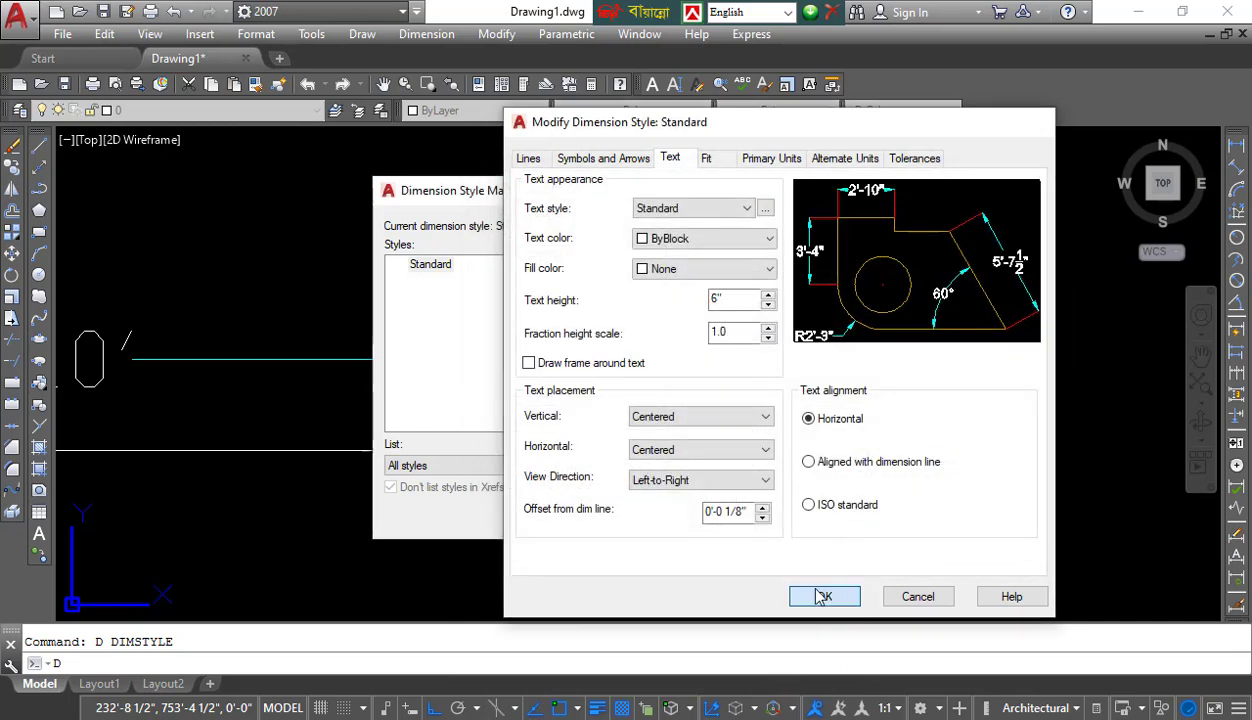
{"action": "left_click", "coordinate": [812, 596]}
{"action": "left_click", "coordinate": [830, 514]}
Step: Examine the dimension text and arrowheads along the whole dimensioned line
{"action": "scroll", "coordinate": [604, 495], "scroll_direction": "down", "scroll_amount": 4}
{"action": "middle_click_drag", "start_coordinate": [456, 461], "coordinate": [521, 435]}
{"action": "scroll", "coordinate": [453, 413], "scroll_direction": "up", "scroll_amount": 4}
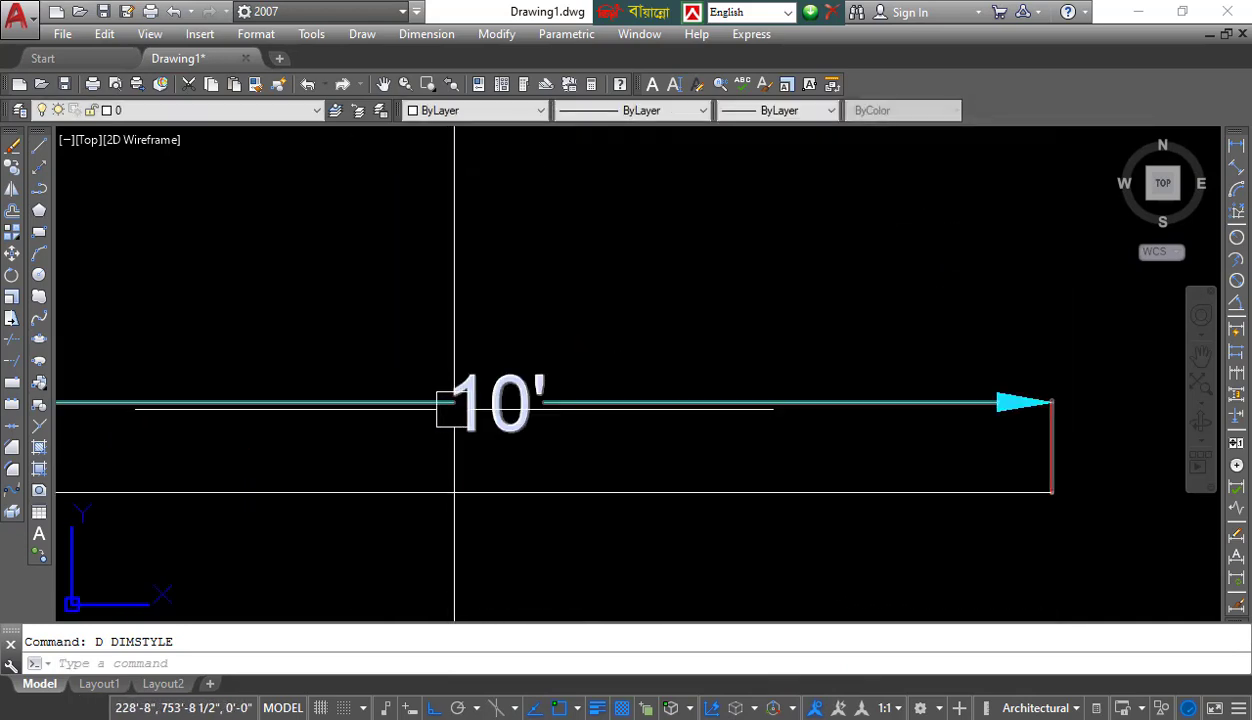
{"action": "scroll", "coordinate": [604, 382], "scroll_direction": "down", "scroll_amount": 4}
{"action": "scroll", "coordinate": [618, 381], "scroll_direction": "up", "scroll_amount": 4}
{"action": "left_click", "coordinate": [486, 514]}
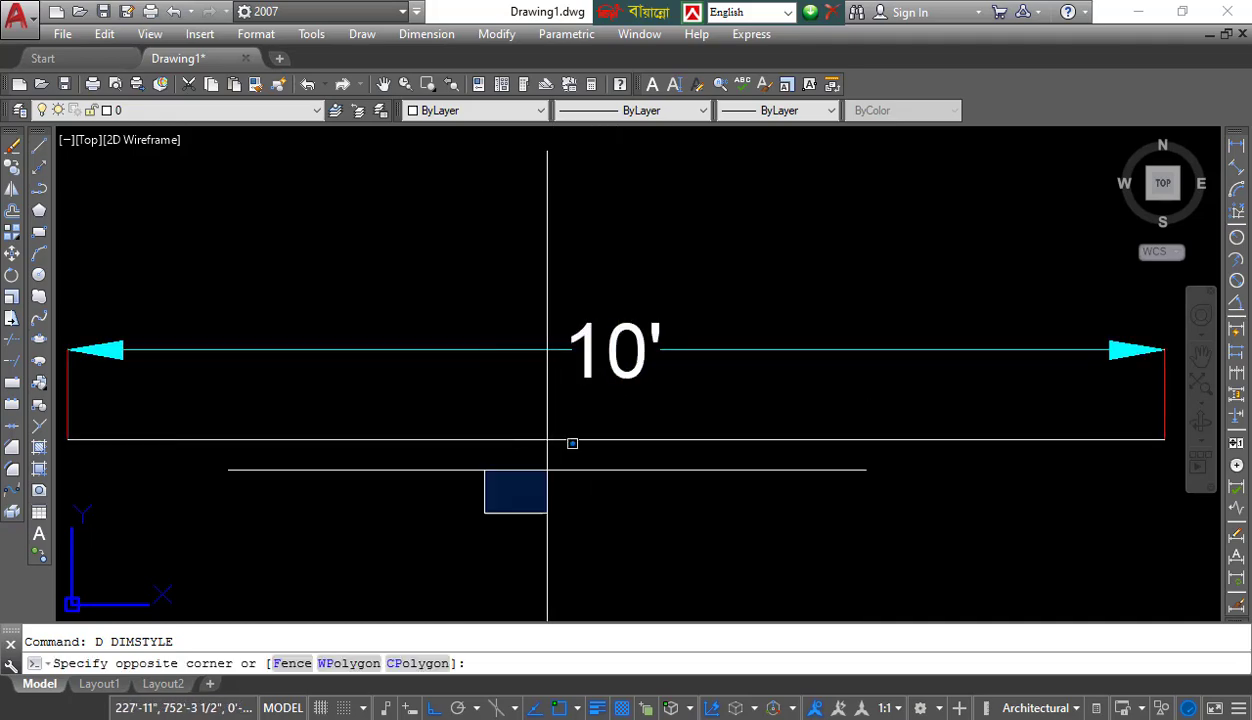
{"action": "scroll", "coordinate": [727, 313], "scroll_direction": "down", "scroll_amount": 4}
{"action": "key", "text": "Escape"}
Step: Reopen the Standard dimension style, review its text style's available fonts and settings, and leave the text style as it is
{"action": "key", "text": "Return"}
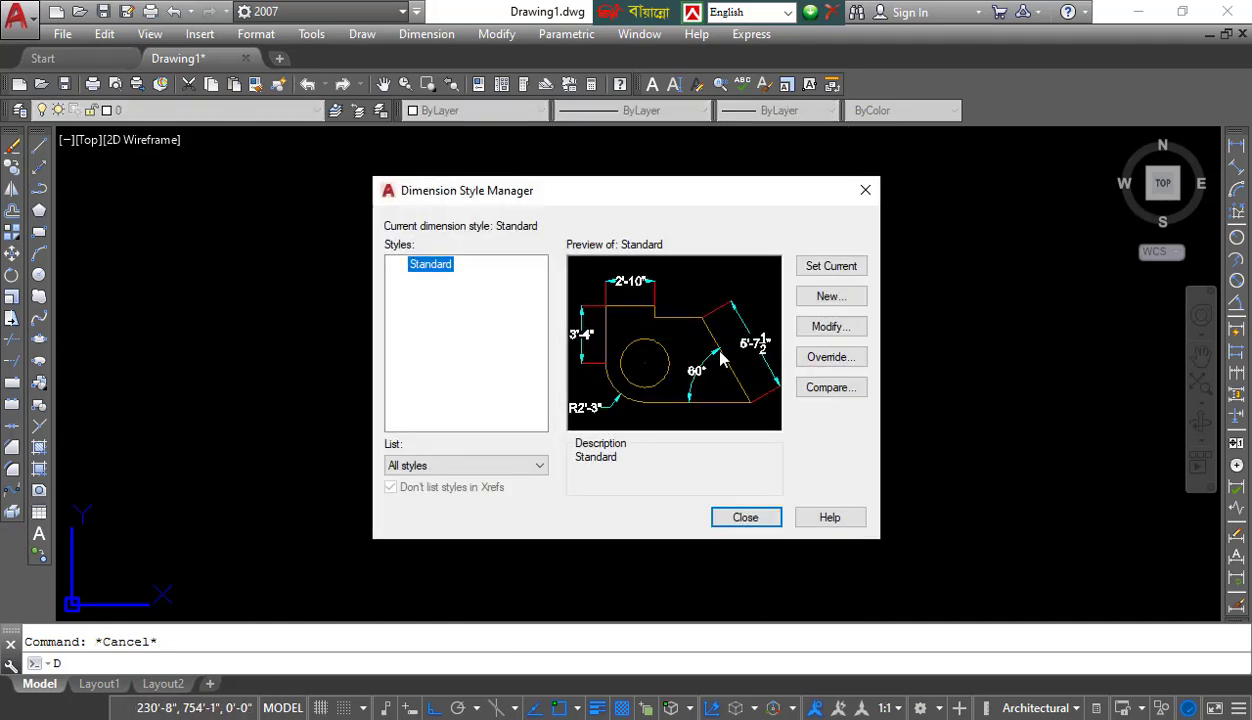
{"action": "left_click", "coordinate": [845, 325]}
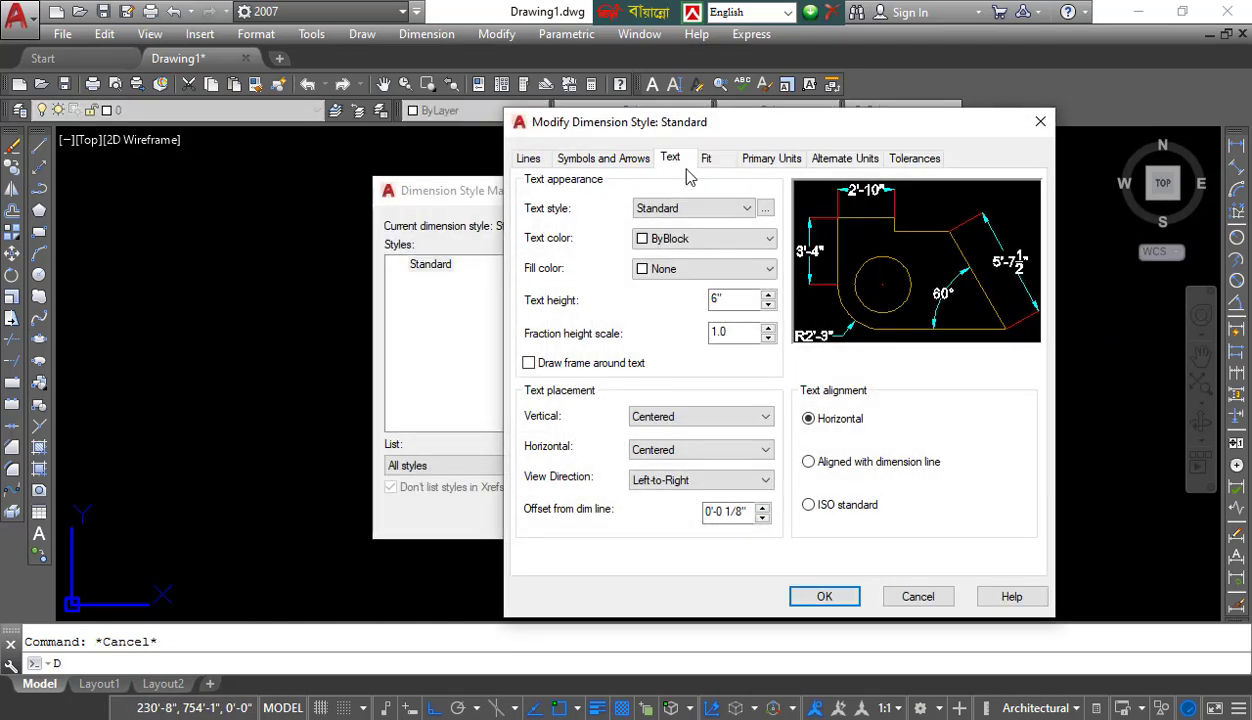
{"action": "left_click", "coordinate": [765, 207]}
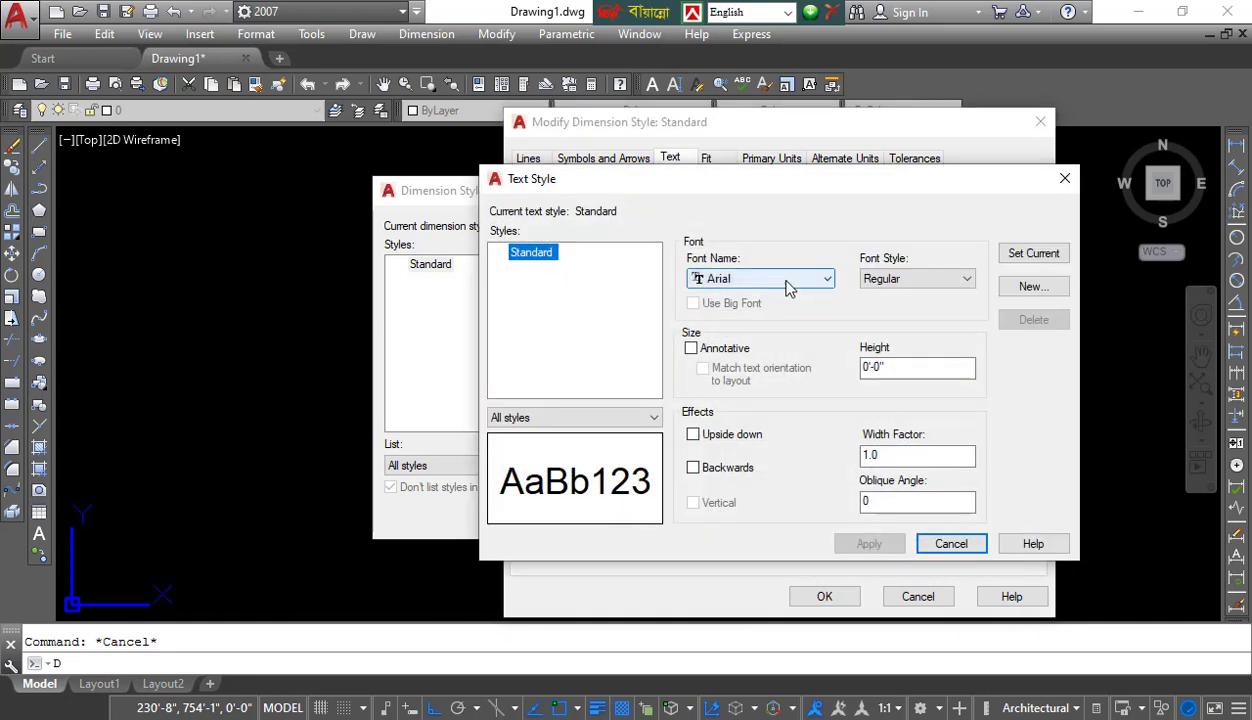
{"action": "left_click", "coordinate": [713, 279]}
{"action": "mouse_move", "coordinate": [902, 350]}
{"action": "left_mouse_down"}
{"action": "mouse_move", "coordinate": [900, 428]}
{"action": "mouse_move", "coordinate": [901, 340]}
{"action": "left_mouse_up"}
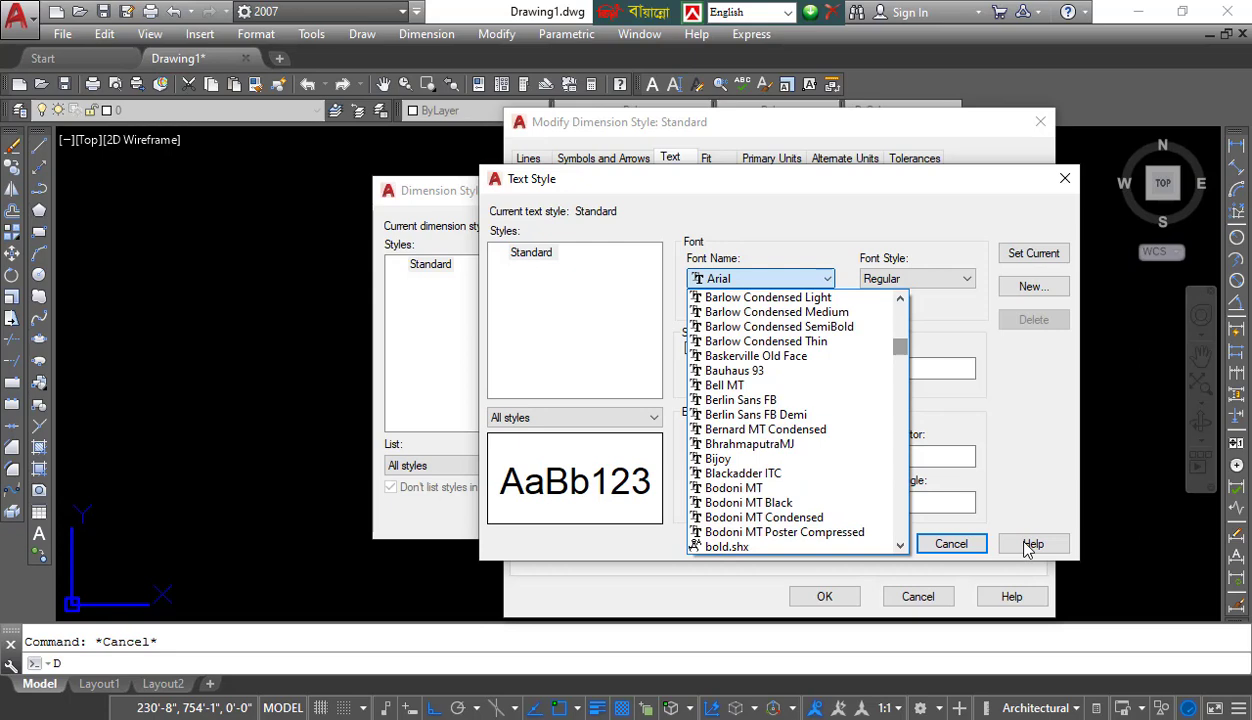
{"action": "left_click", "coordinate": [1060, 205]}
{"action": "left_click", "coordinate": [1062, 183]}
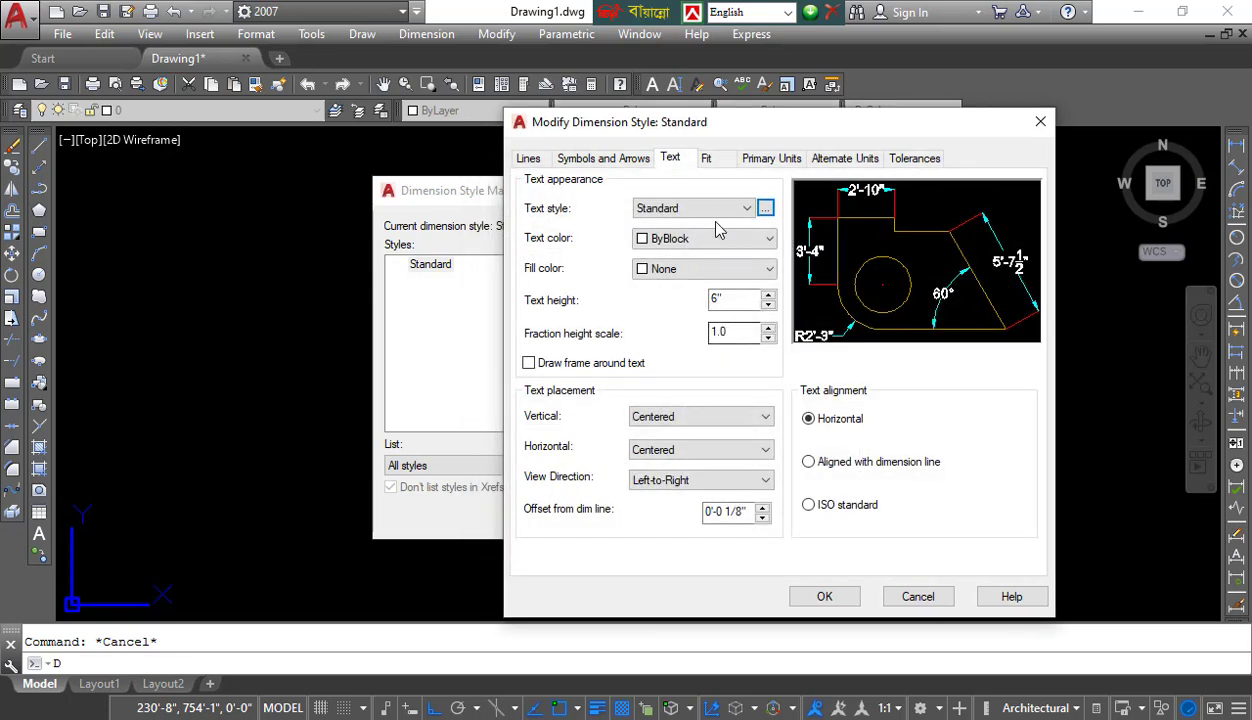
{"action": "left_click", "coordinate": [766, 208]}
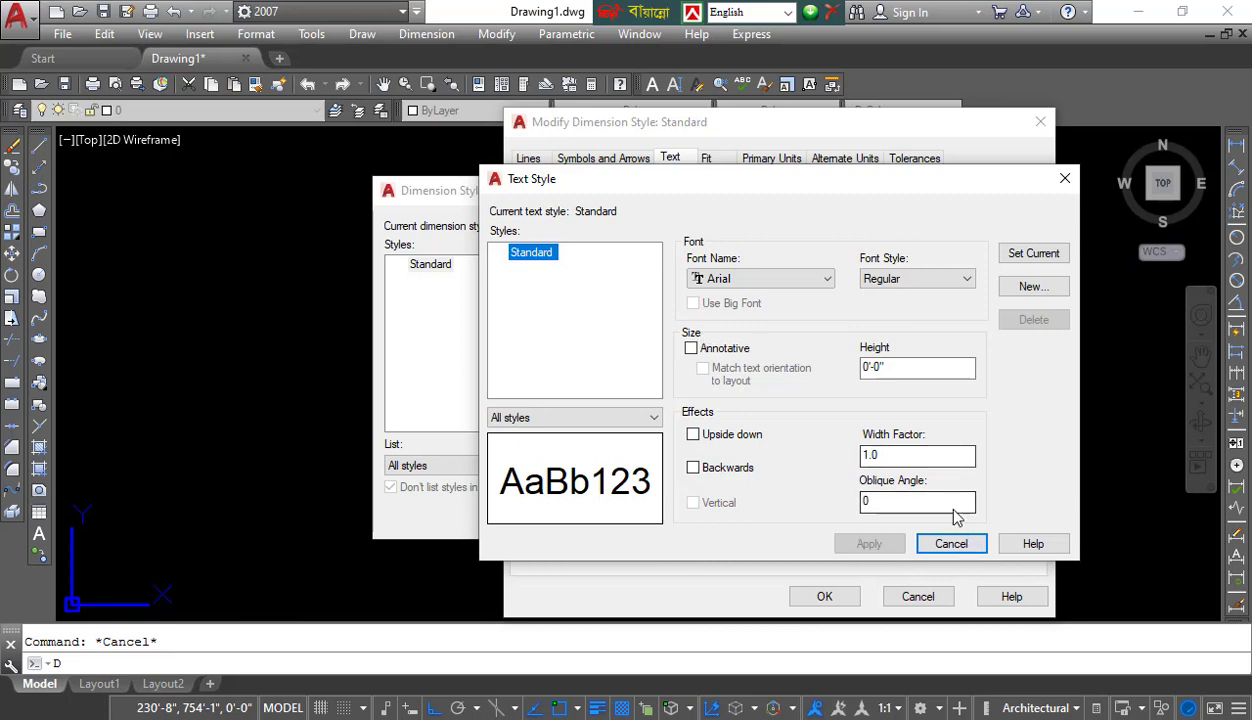
{"action": "left_click", "coordinate": [1064, 179]}
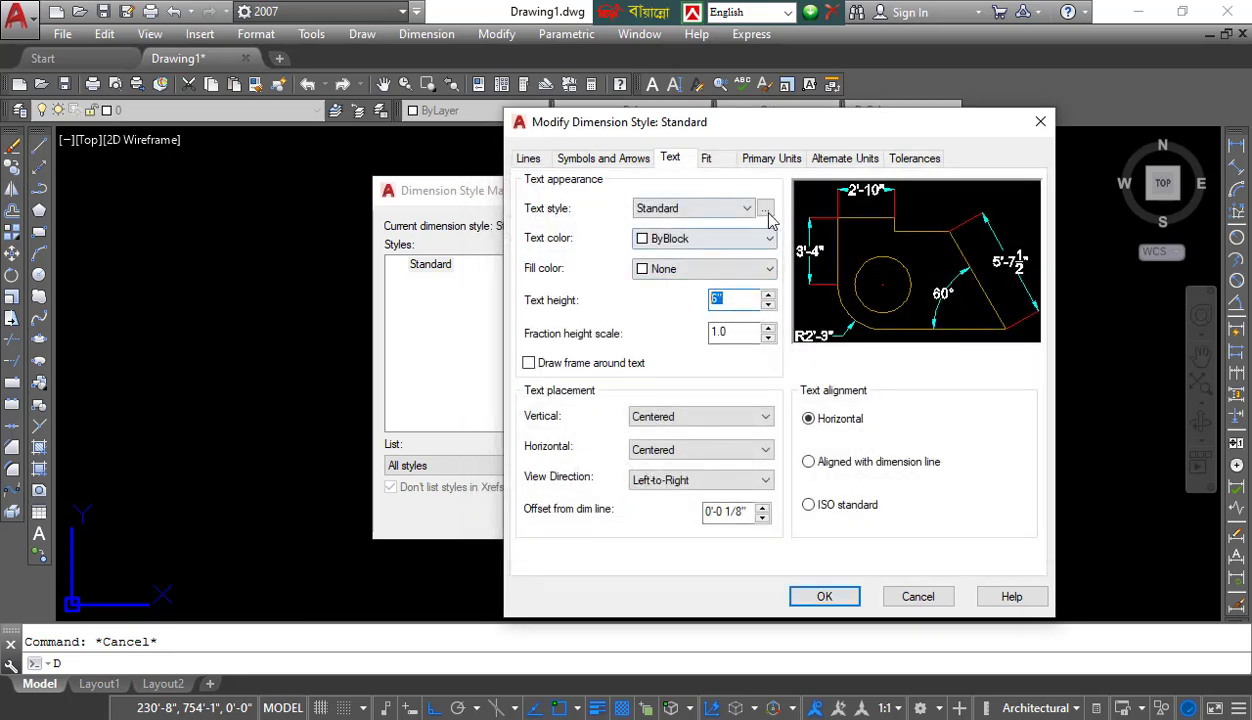
Step: Set the dimension text color to Blue, apply the style and center the dimension in view
{"action": "left_click_drag", "start_coordinate": [720, 124], "coordinate": [698, 106]}
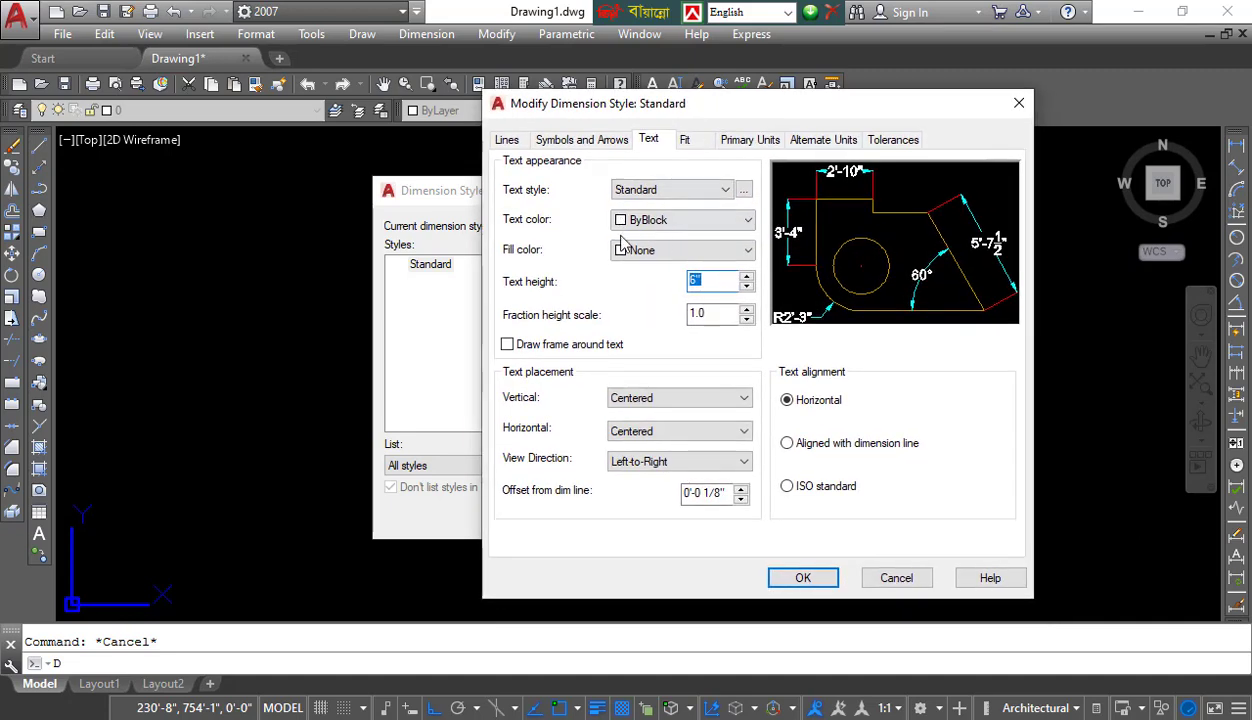
{"action": "left_click", "coordinate": [735, 230]}
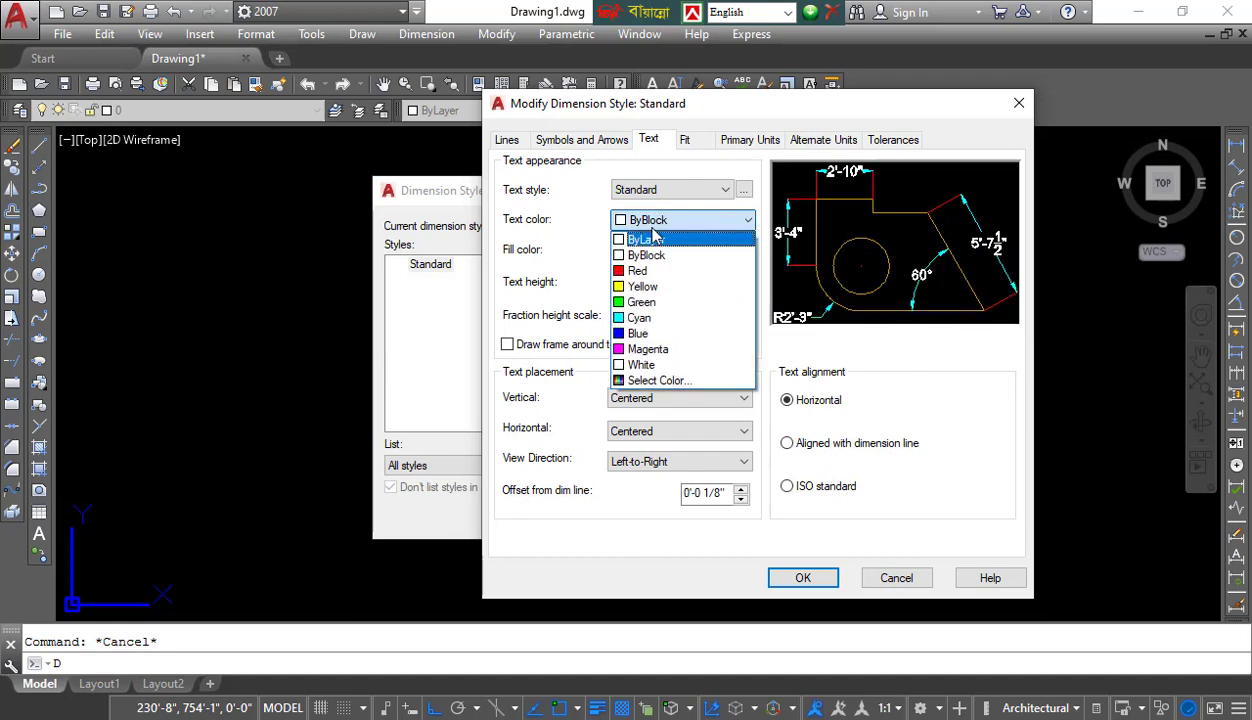
{"action": "left_click", "coordinate": [640, 333]}
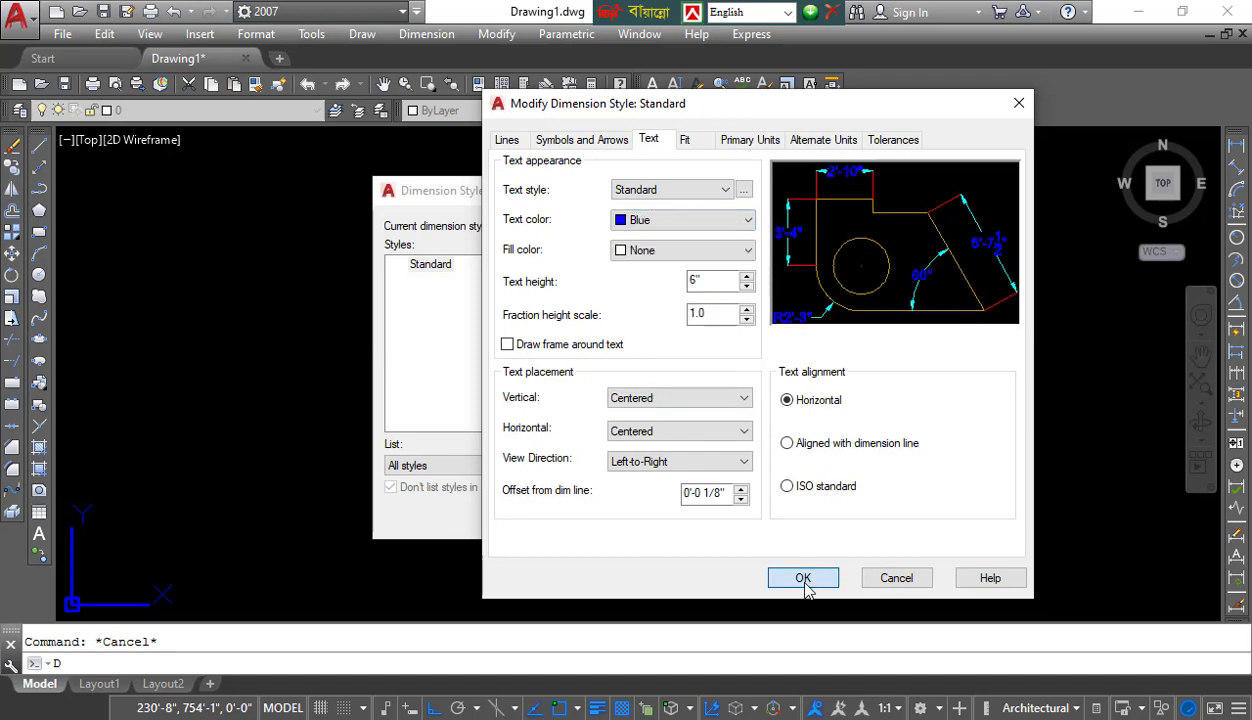
{"action": "left_click", "coordinate": [803, 580]}
{"action": "left_click", "coordinate": [762, 520]}
{"action": "scroll", "coordinate": [560, 395], "scroll_direction": "up", "scroll_amount": 2}
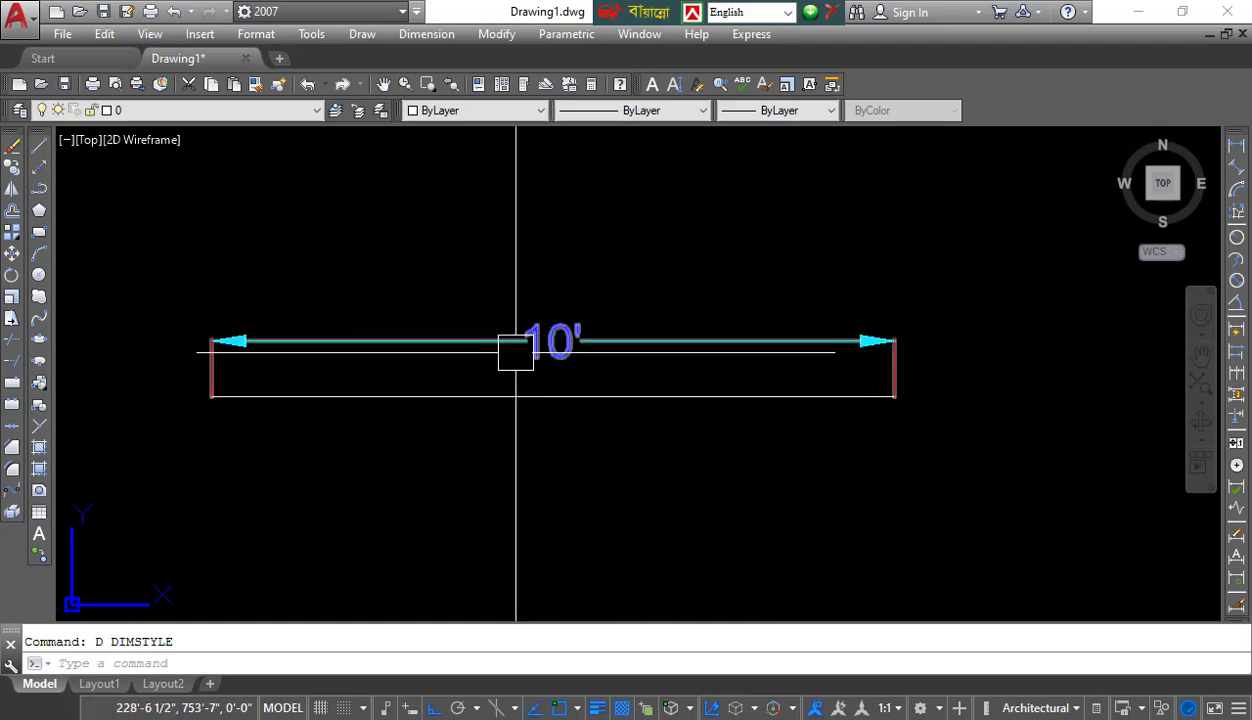
{"action": "middle_click_drag", "start_coordinate": [516, 352], "coordinate": [581, 347]}
{"action": "type", "text": "D"}
{"action": "key", "text": "Return"}
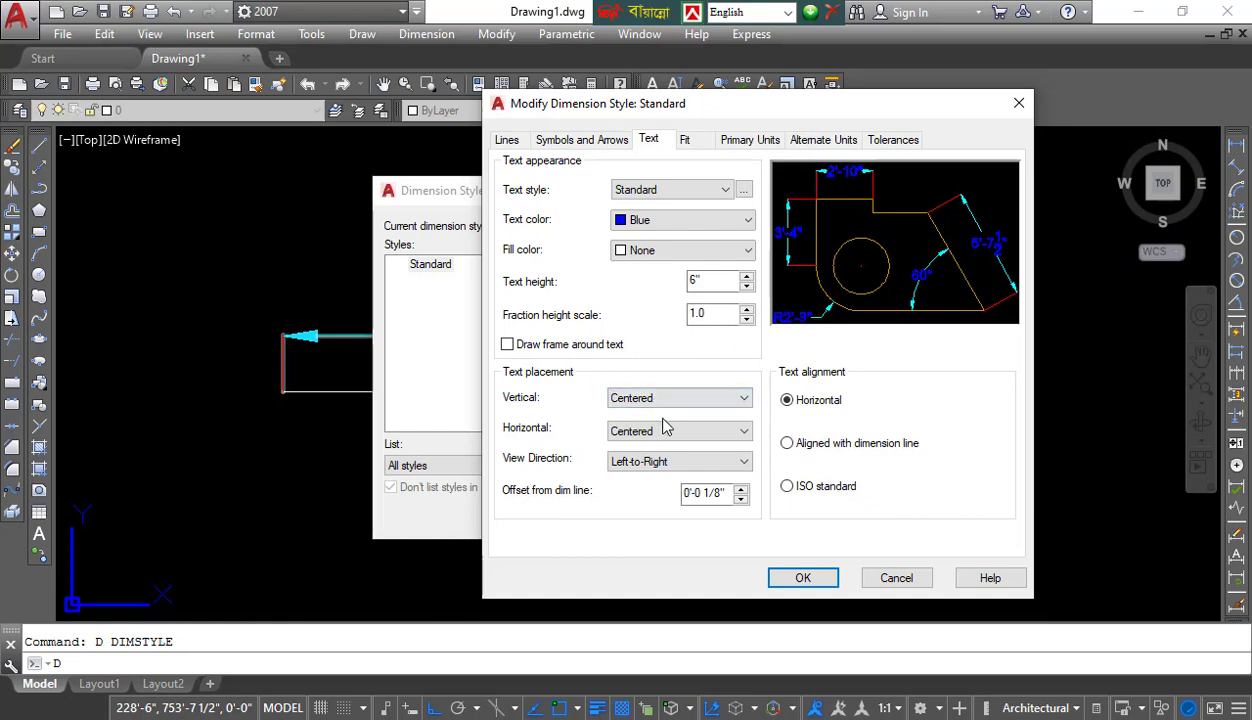
{"action": "left_click", "coordinate": [687, 402]}
{"action": "key", "text": "Escape"}
{"action": "key", "text": "Escape"}
{"action": "key", "text": "Escape"}
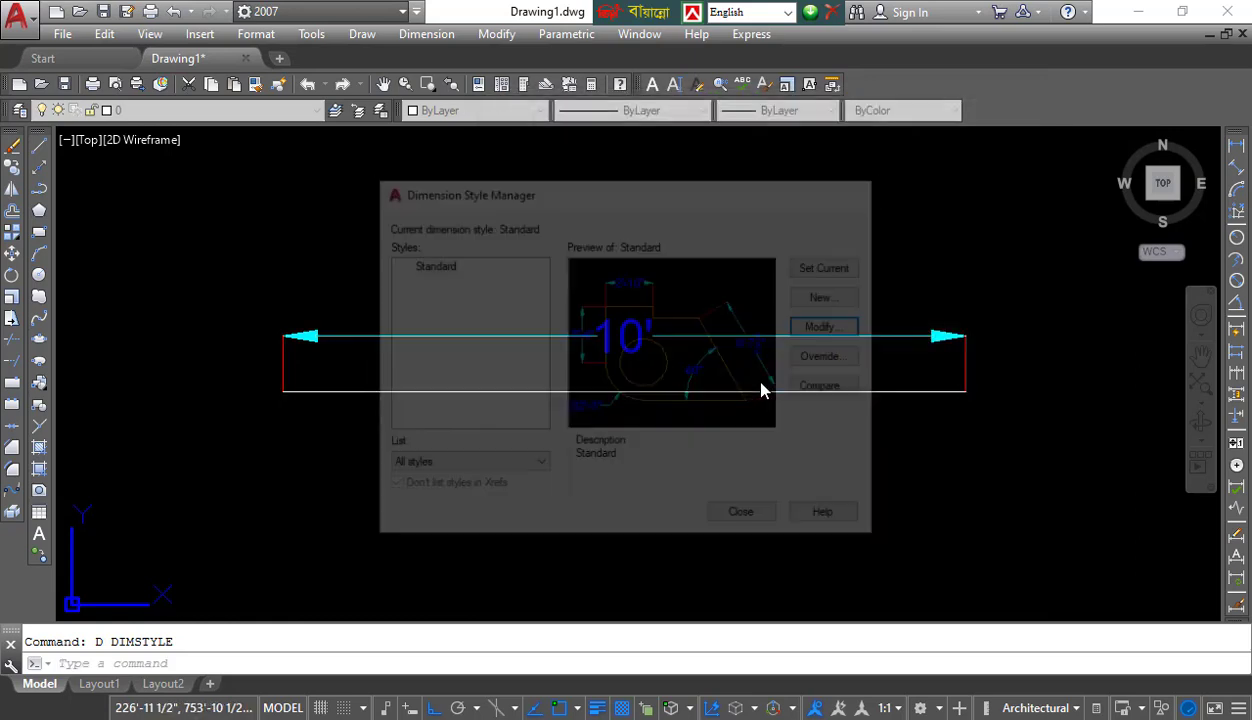
{"action": "scroll", "coordinate": [761, 230], "scroll_direction": "down", "scroll_amount": 4}
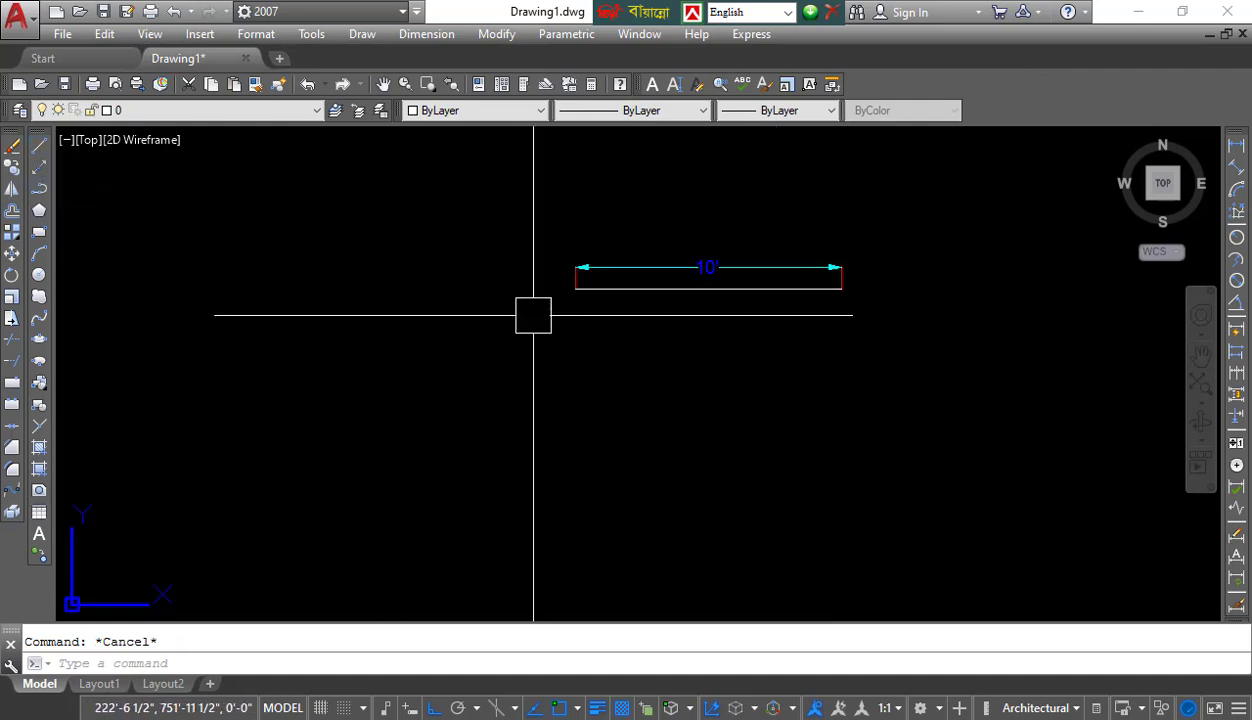
Step: Draw a vertical line about 7'-9" long to the left of the dimensioned 10' line
{"action": "left_click", "coordinate": [497, 262]}
{"action": "key", "text": "Escape"}
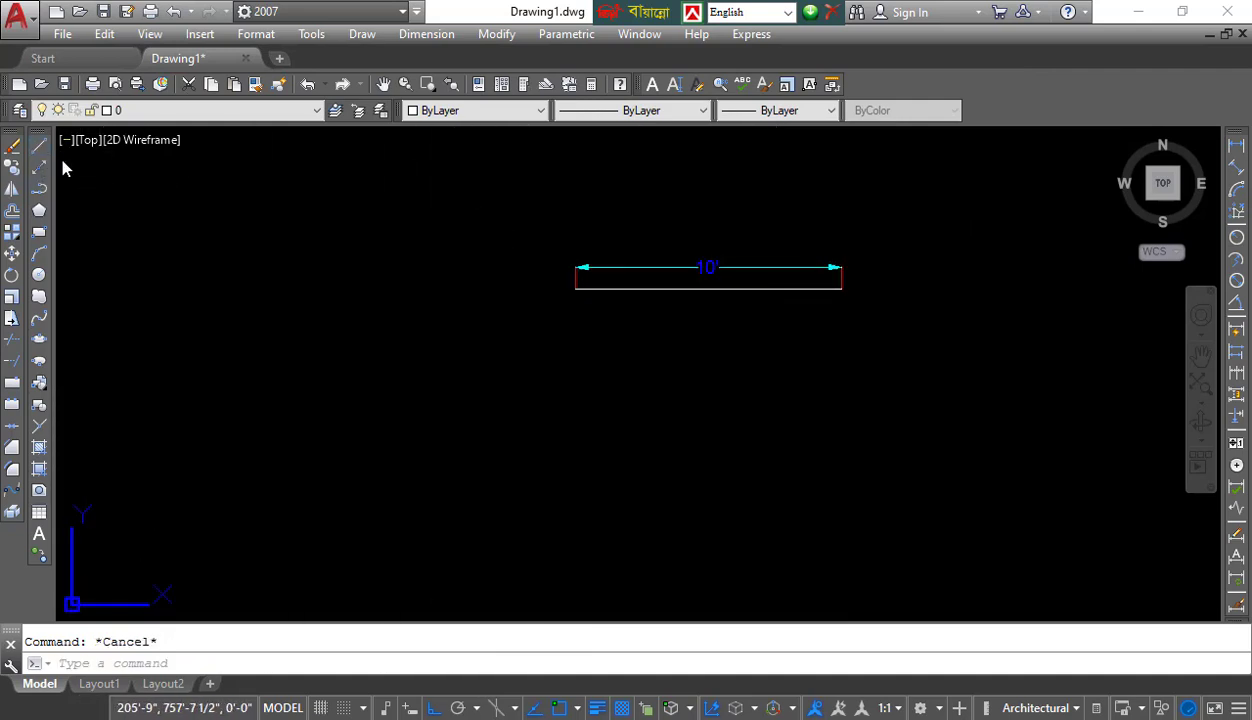
{"action": "left_click", "coordinate": [39, 146]}
{"action": "left_click", "coordinate": [454, 285]}
{"action": "left_click", "coordinate": [454, 491]}
{"action": "key", "text": "Escape"}
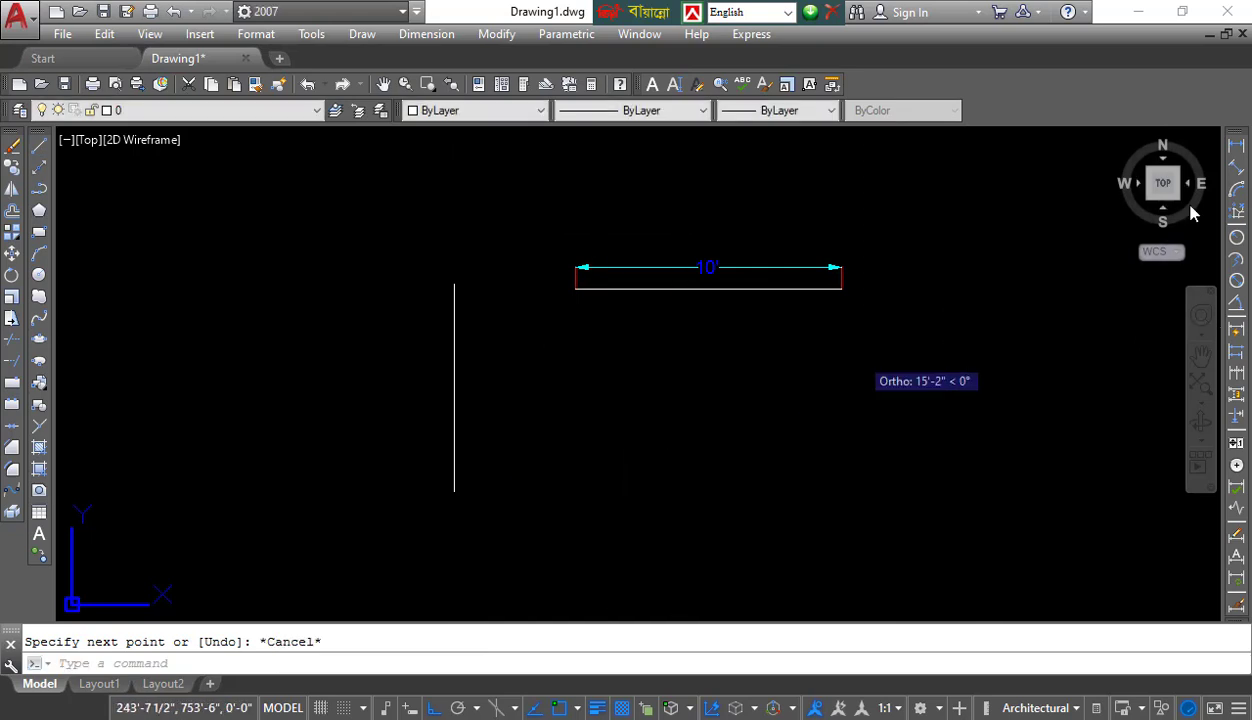
Step: Add a linear dimension to the vertical line, placing it on the line's left side
{"action": "left_click", "coordinate": [1237, 146]}
{"action": "key", "text": "Return"}
{"action": "left_click", "coordinate": [445, 374]}
{"action": "scroll", "coordinate": [416, 377], "scroll_direction": "up", "scroll_amount": 2}
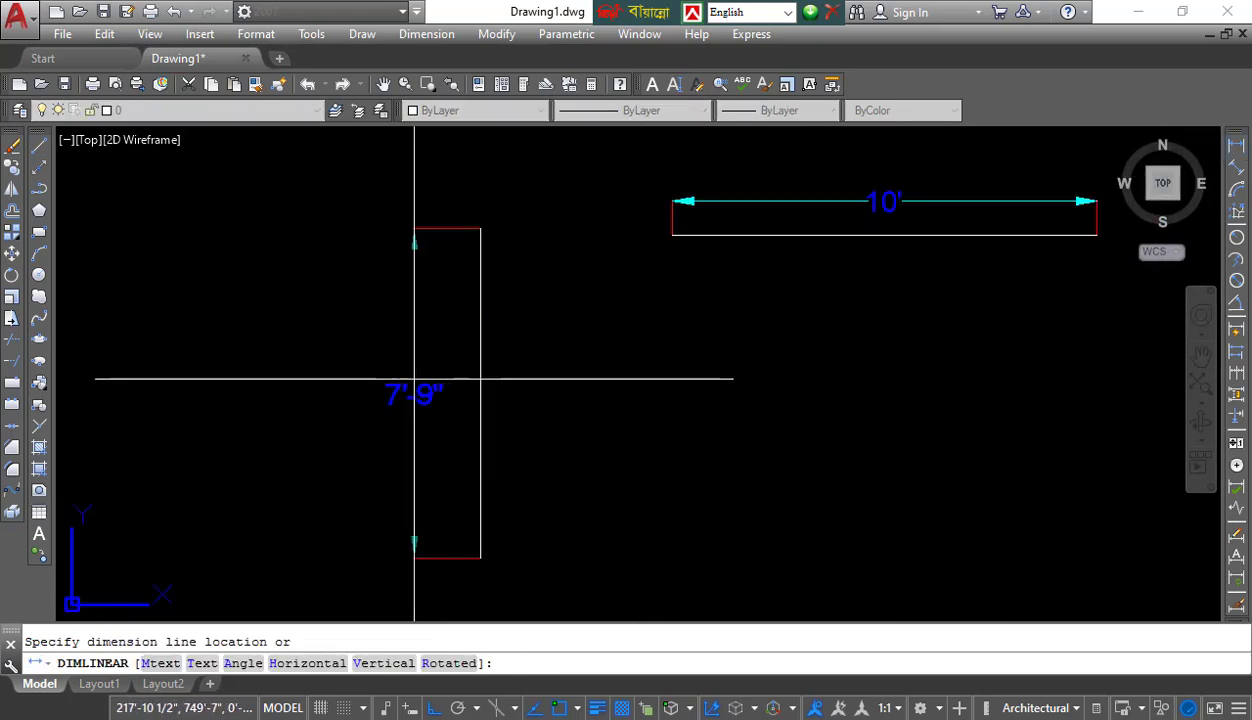
{"action": "left_click", "coordinate": [431, 395]}
{"action": "scroll", "coordinate": [520, 397], "scroll_direction": "down", "scroll_amount": 2}
{"action": "scroll", "coordinate": [476, 391], "scroll_direction": "up", "scroll_amount": 2}
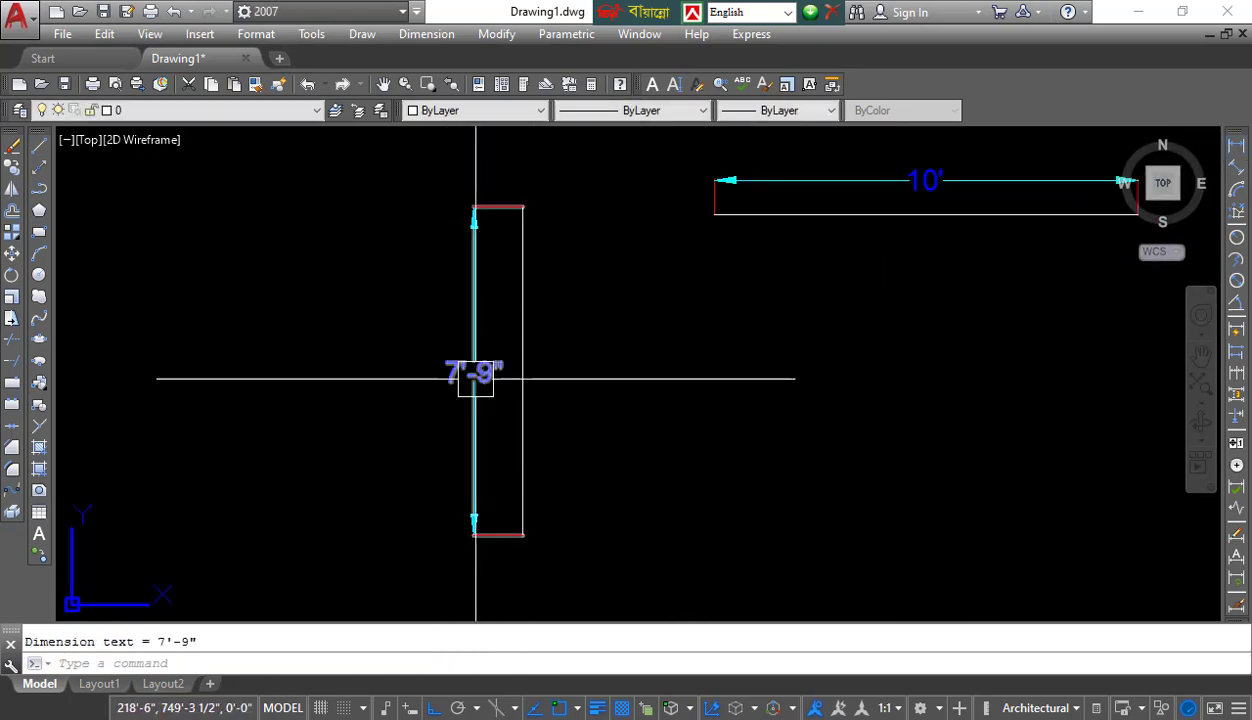
{"action": "scroll", "coordinate": [601, 333], "scroll_direction": "down", "scroll_amount": 2}
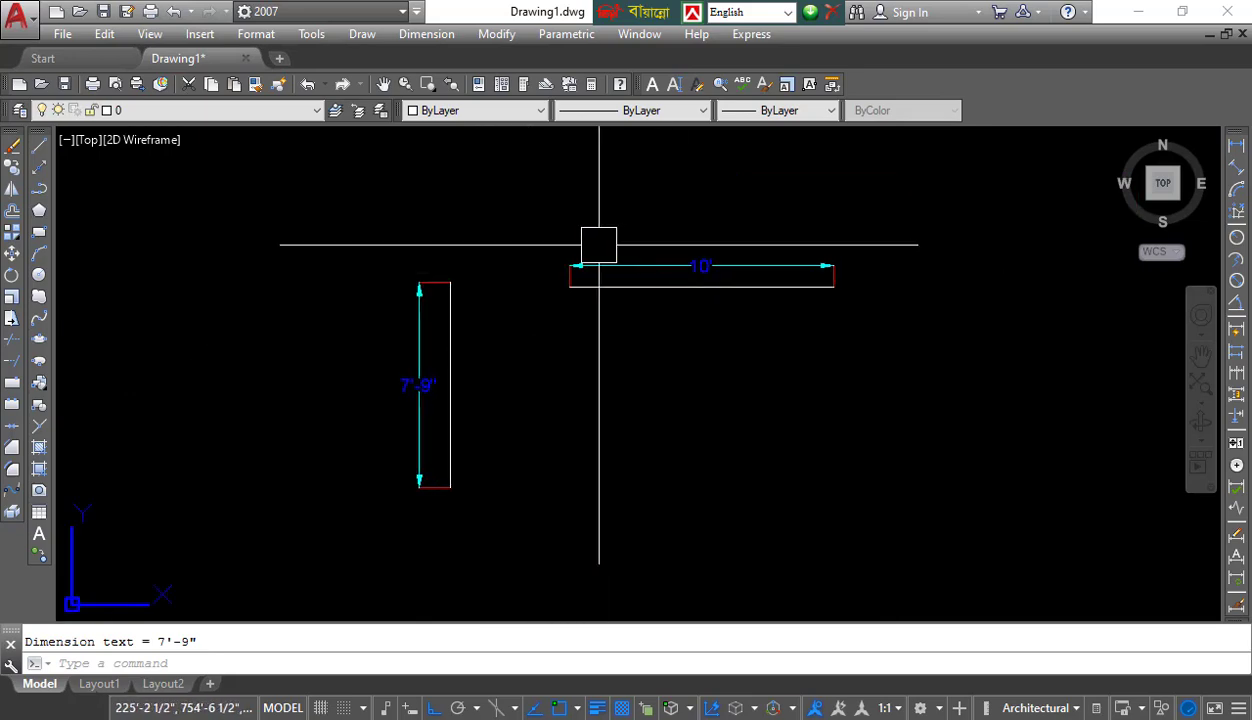
Step: Set the Standard dimension style's vertical text placement to Above and apply it to the drawing
{"action": "type", "text": "D"}
{"action": "key", "text": "Return"}
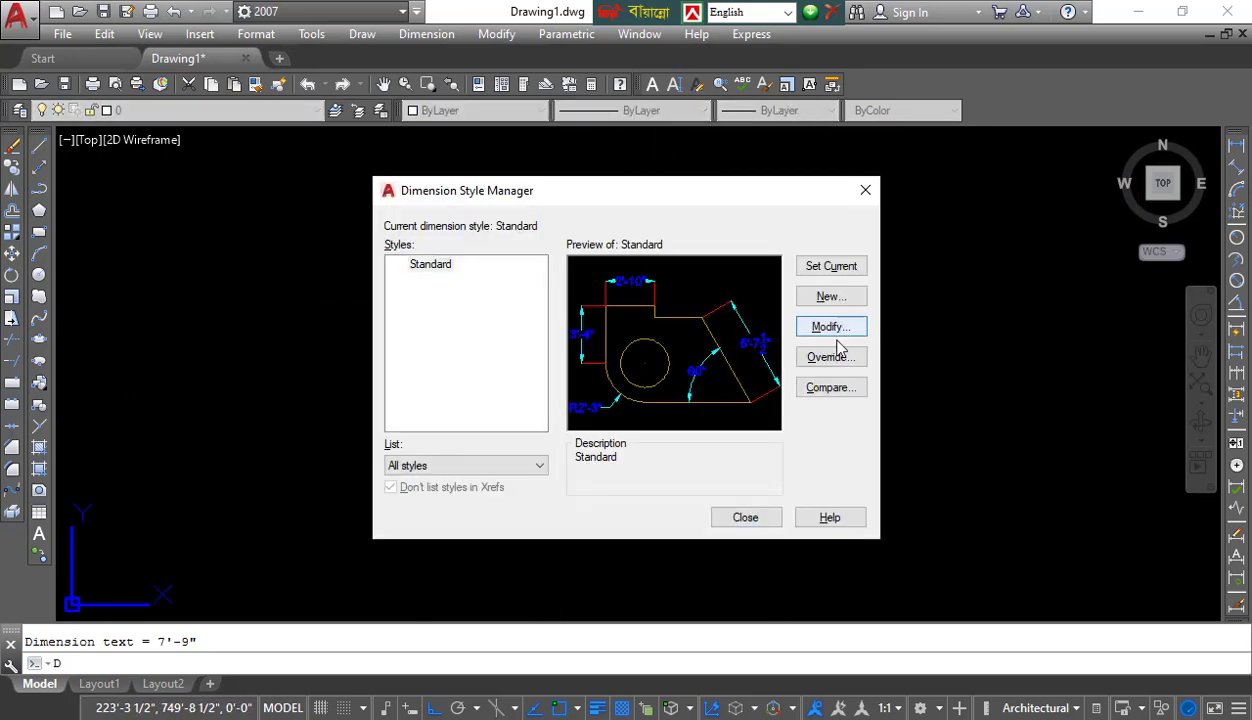
{"action": "key", "text": "Return"}
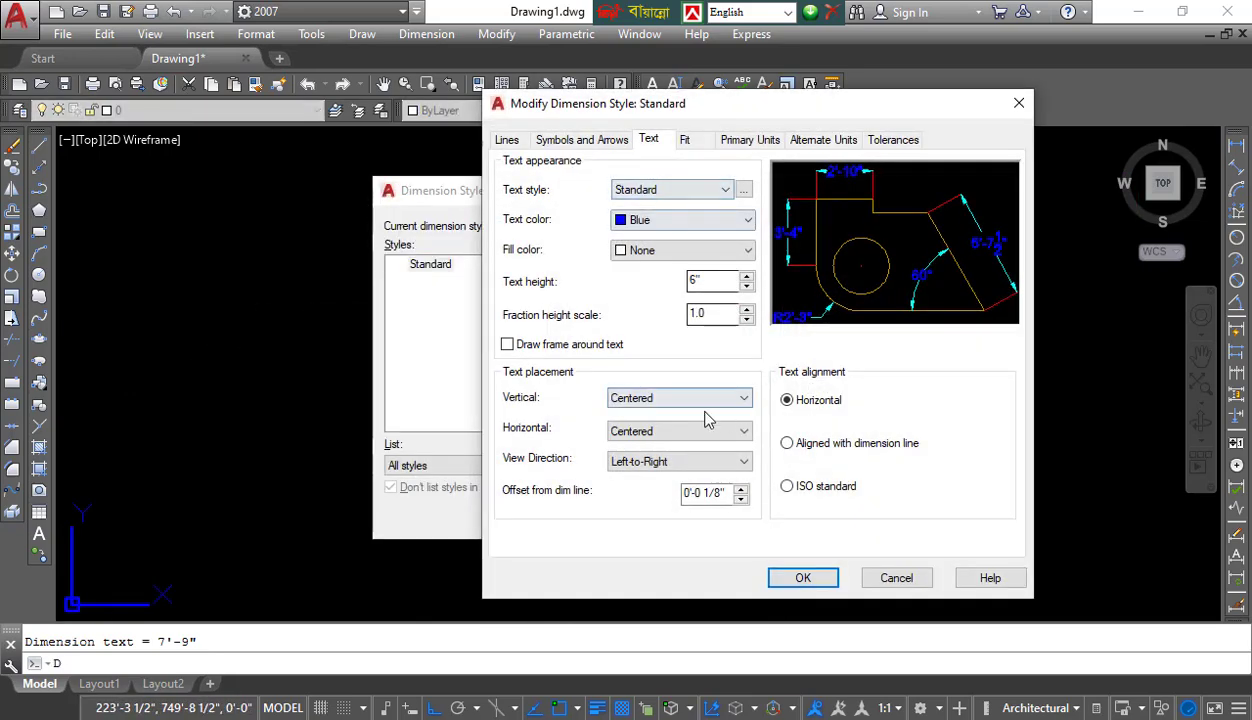
{"action": "left_click", "coordinate": [660, 399]}
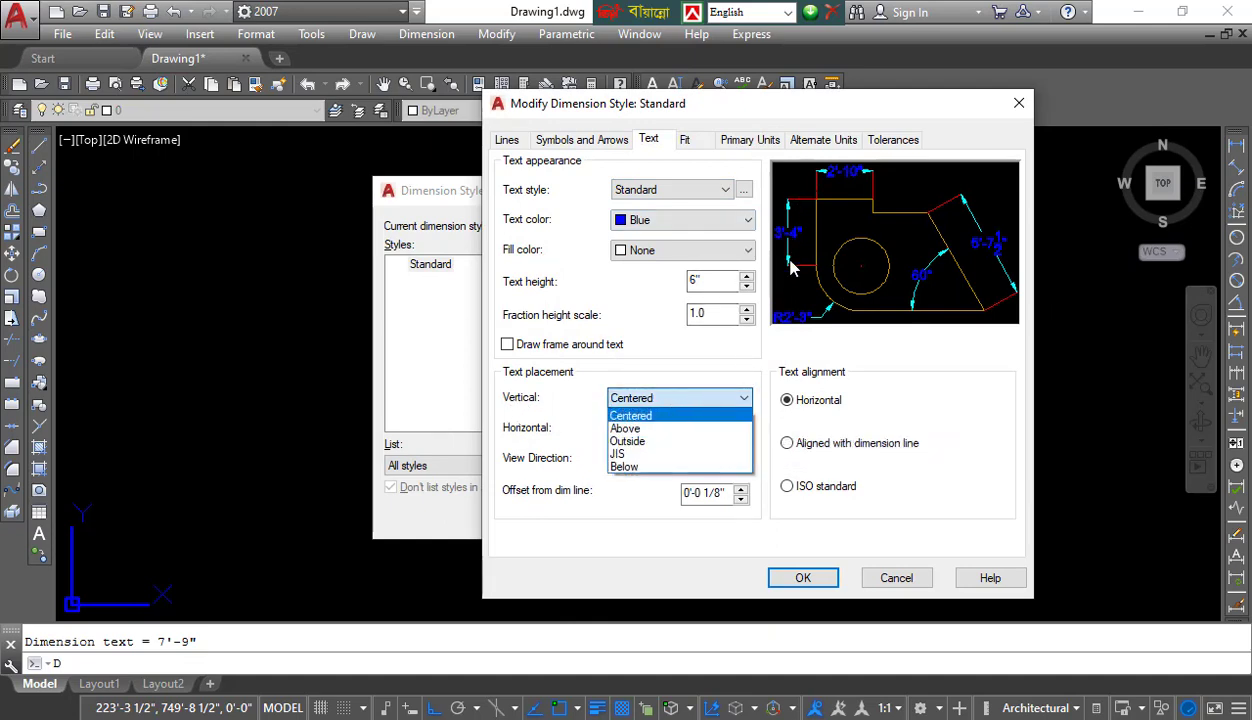
{"action": "left_click", "coordinate": [625, 428]}
{"action": "left_click", "coordinate": [803, 578]}
{"action": "left_click", "coordinate": [745, 517]}
Step: Examine the text position relative to the dimension line on the 10' dimension
{"action": "middle_click_drag", "start_coordinate": [454, 454], "coordinate": [531, 470]}
{"action": "scroll", "coordinate": [482, 391], "scroll_direction": "up", "scroll_amount": 1}
{"action": "middle_click_drag", "start_coordinate": [702, 352], "coordinate": [534, 425]}
{"action": "scroll", "coordinate": [749, 305], "scroll_direction": "up", "scroll_amount": 1}
{"action": "scroll", "coordinate": [843, 207], "scroll_direction": "up", "scroll_amount": 3}
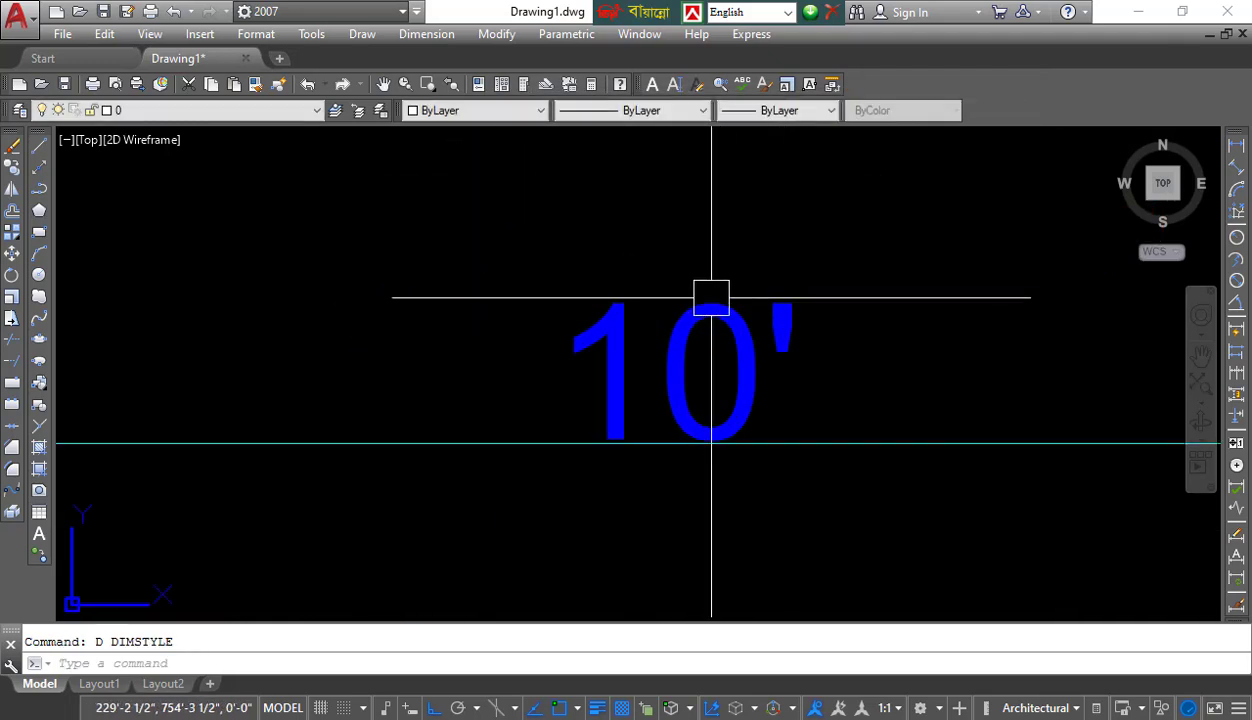
{"action": "left_click", "coordinate": [800, 265]}
{"action": "left_click", "coordinate": [578, 383]}
{"action": "scroll", "coordinate": [580, 405], "scroll_direction": "down", "scroll_amount": 3}
{"action": "scroll", "coordinate": [592, 401], "scroll_direction": "up", "scroll_amount": 2}
{"action": "key", "text": "Escape"}
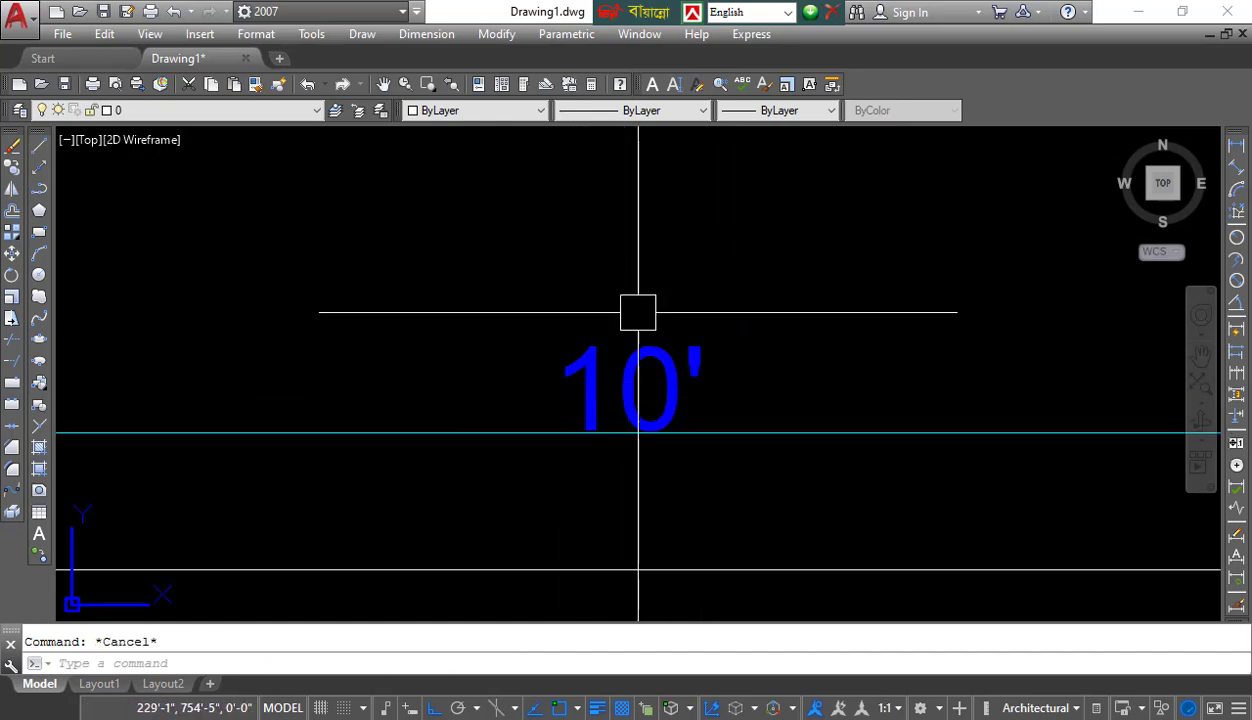
Step: Set the Standard dimension style's vertical text placement to Outside, apply it and inspect the 10' dimension
{"action": "type", "text": "d"}
{"action": "key", "text": "Return"}
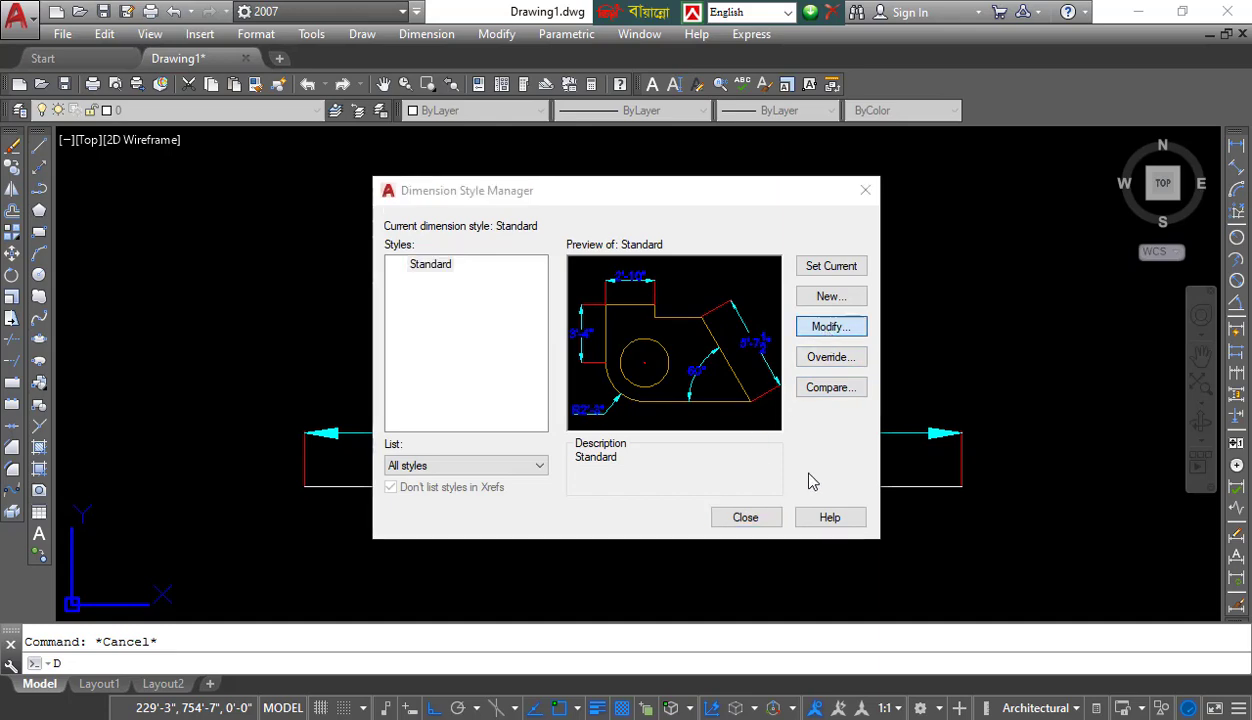
{"action": "key", "text": "Return"}
{"action": "left_click", "coordinate": [684, 399]}
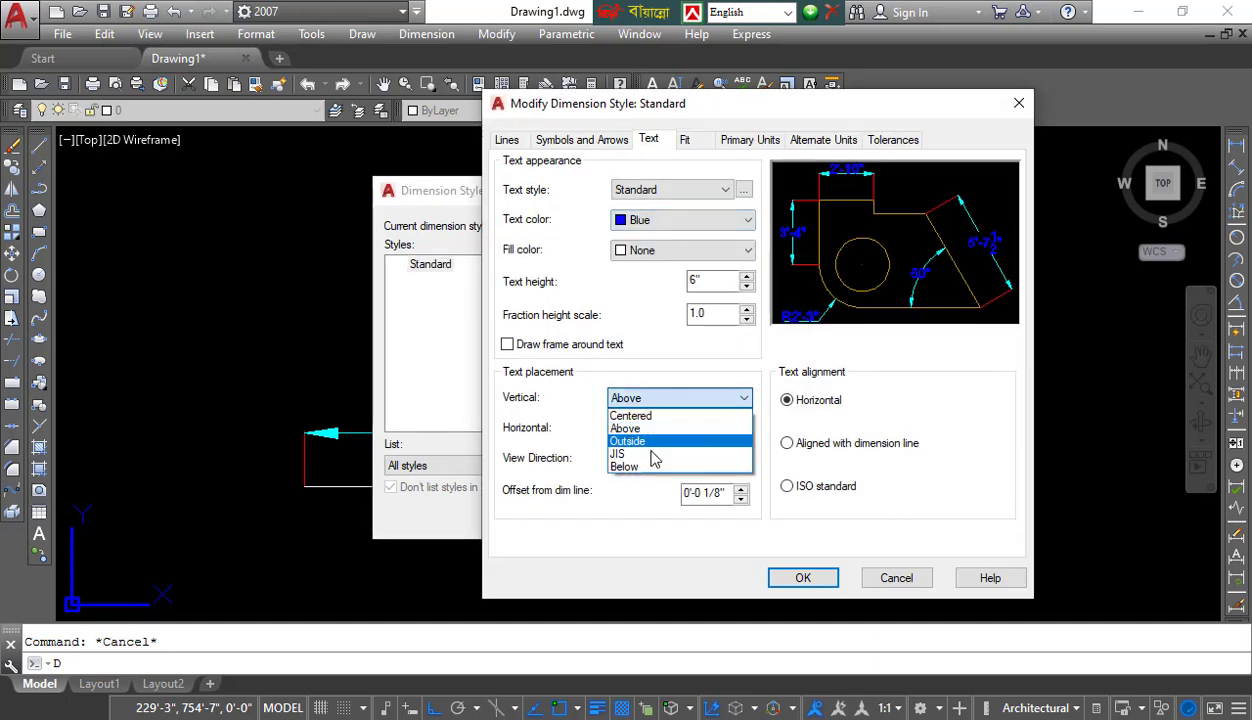
{"action": "left_click", "coordinate": [648, 449]}
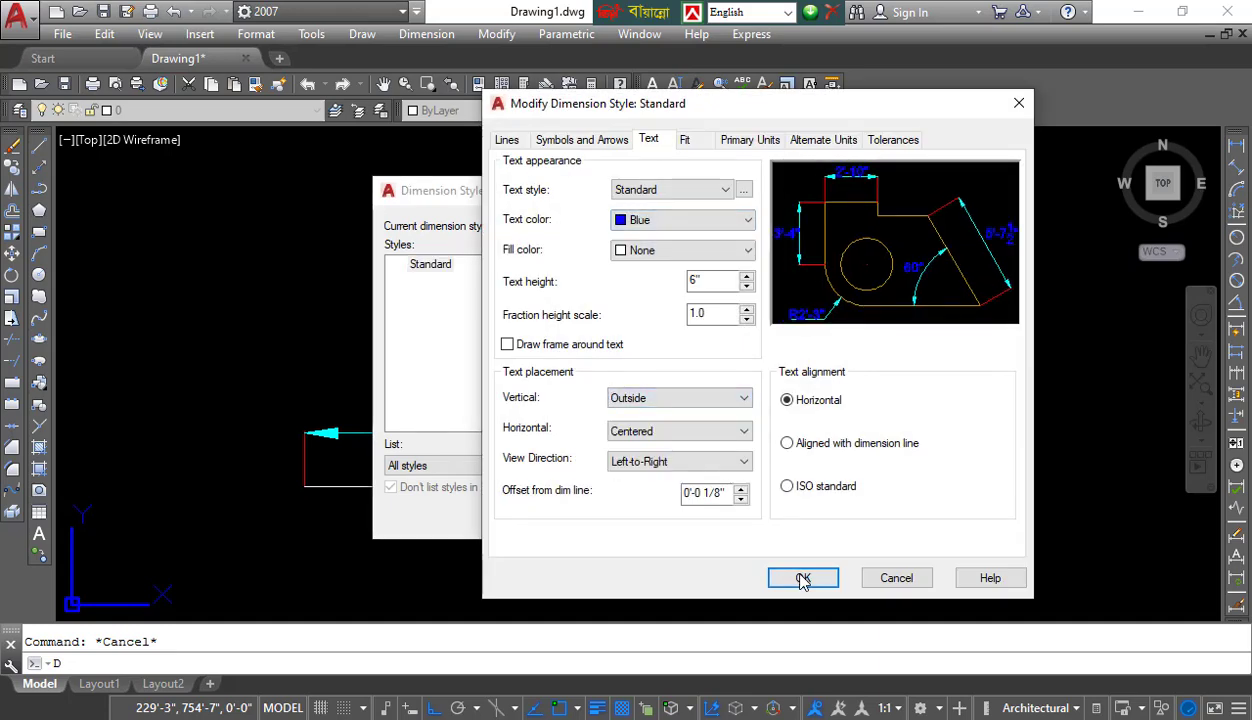
{"action": "left_click", "coordinate": [803, 578]}
{"action": "left_click", "coordinate": [741, 516]}
{"action": "scroll", "coordinate": [634, 443], "scroll_direction": "up", "scroll_amount": 3}
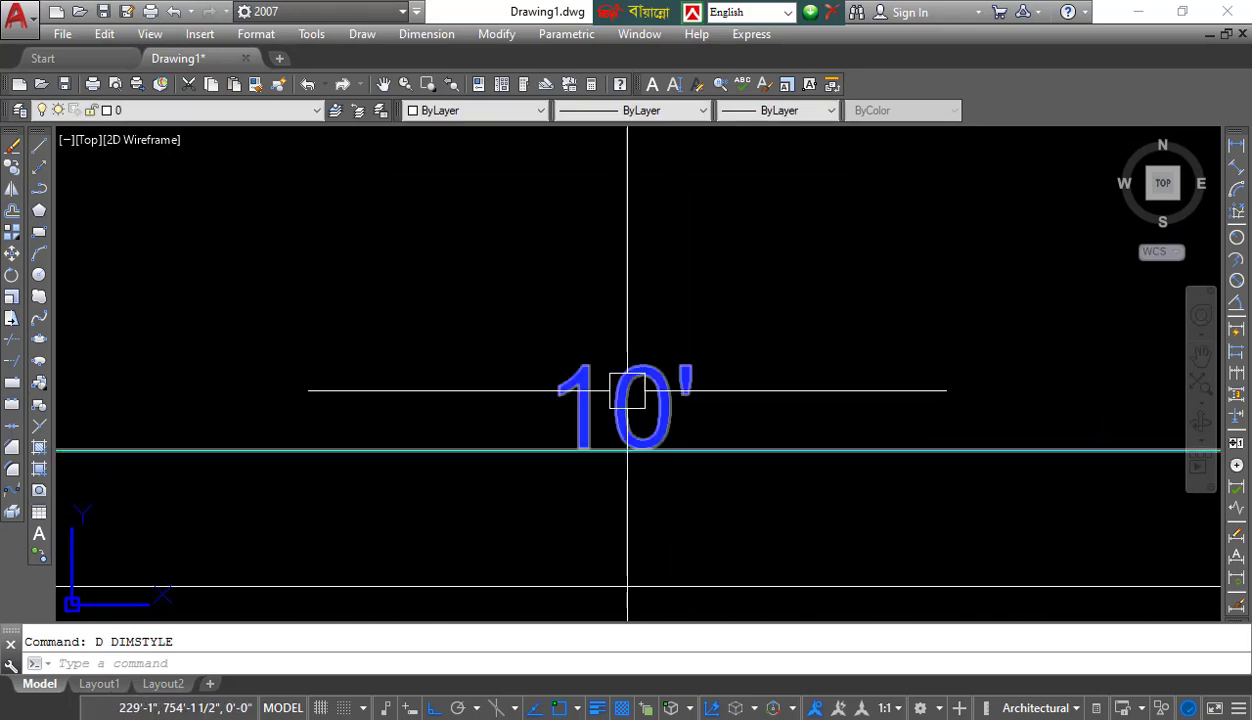
{"action": "scroll", "coordinate": [626, 402], "scroll_direction": "down", "scroll_amount": 4}
{"action": "left_click", "coordinate": [651, 437]}
{"action": "key", "text": "Escape"}
Step: Set the Standard dimension style's vertical text placement to Below, apply it and inspect the 10' dimension
{"action": "type", "text": "D"}
{"action": "key", "text": "Return"}
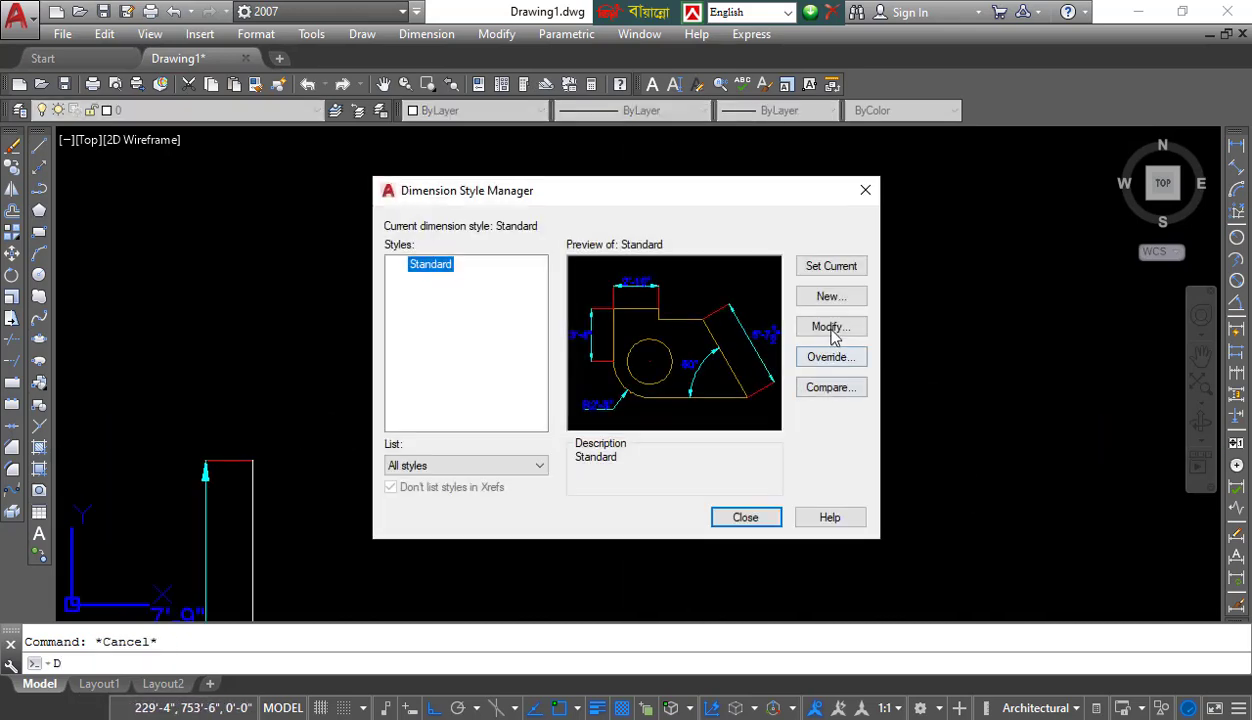
{"action": "left_click", "coordinate": [829, 327]}
{"action": "left_click", "coordinate": [674, 402]}
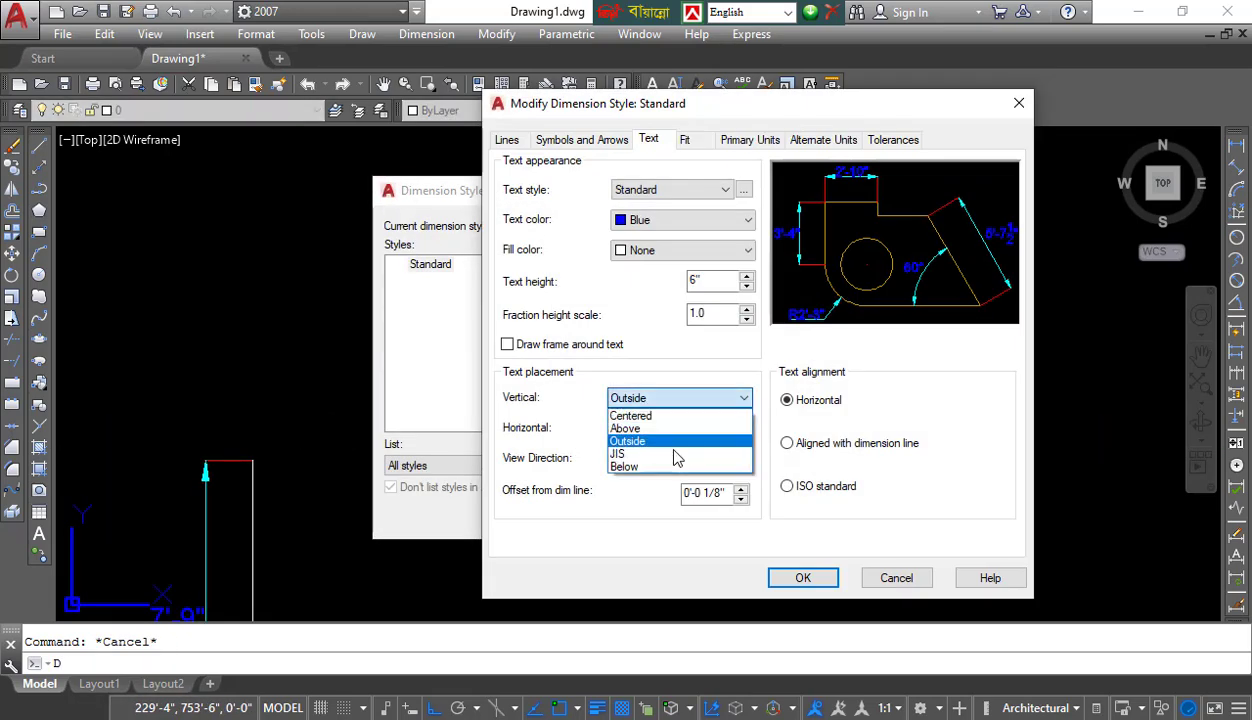
{"action": "left_click", "coordinate": [650, 466]}
{"action": "left_click", "coordinate": [801, 578]}
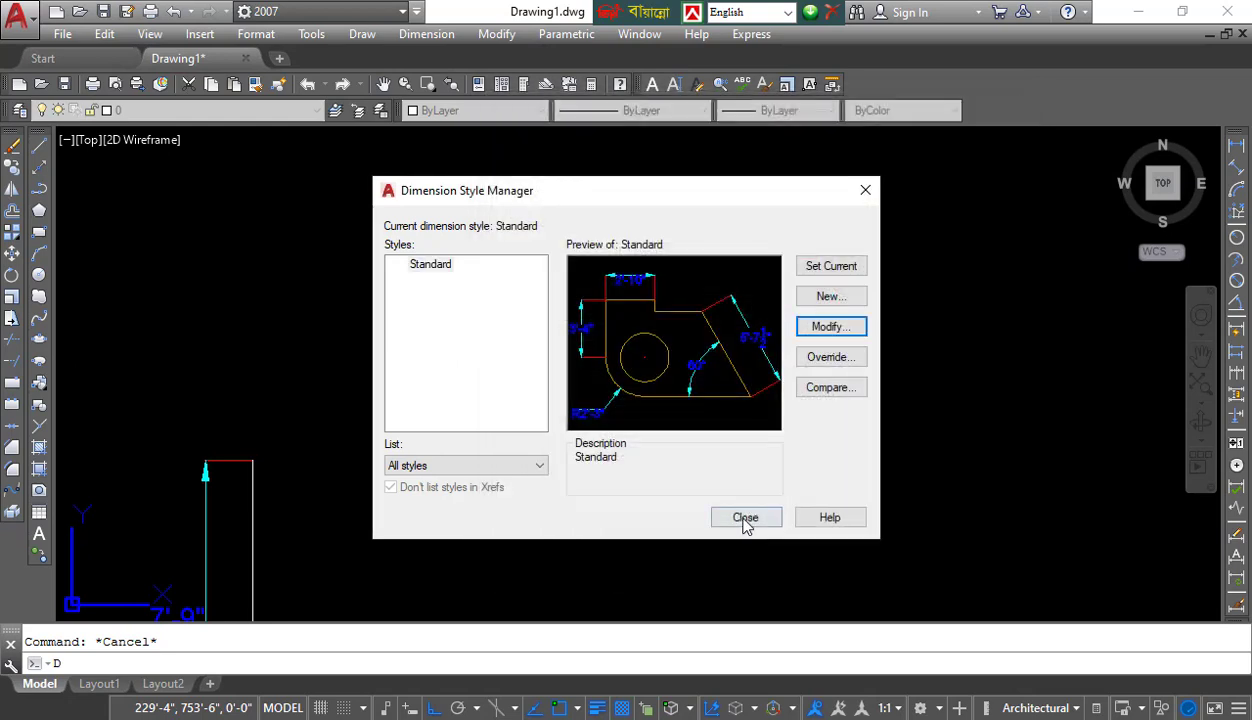
{"action": "left_click", "coordinate": [746, 518]}
{"action": "scroll", "coordinate": [652, 447], "scroll_direction": "up", "scroll_amount": 4}
Step: Set the Standard style's vertical text placement to Centered, align the text with the dimension line and apply the style
{"action": "key", "text": "Return"}
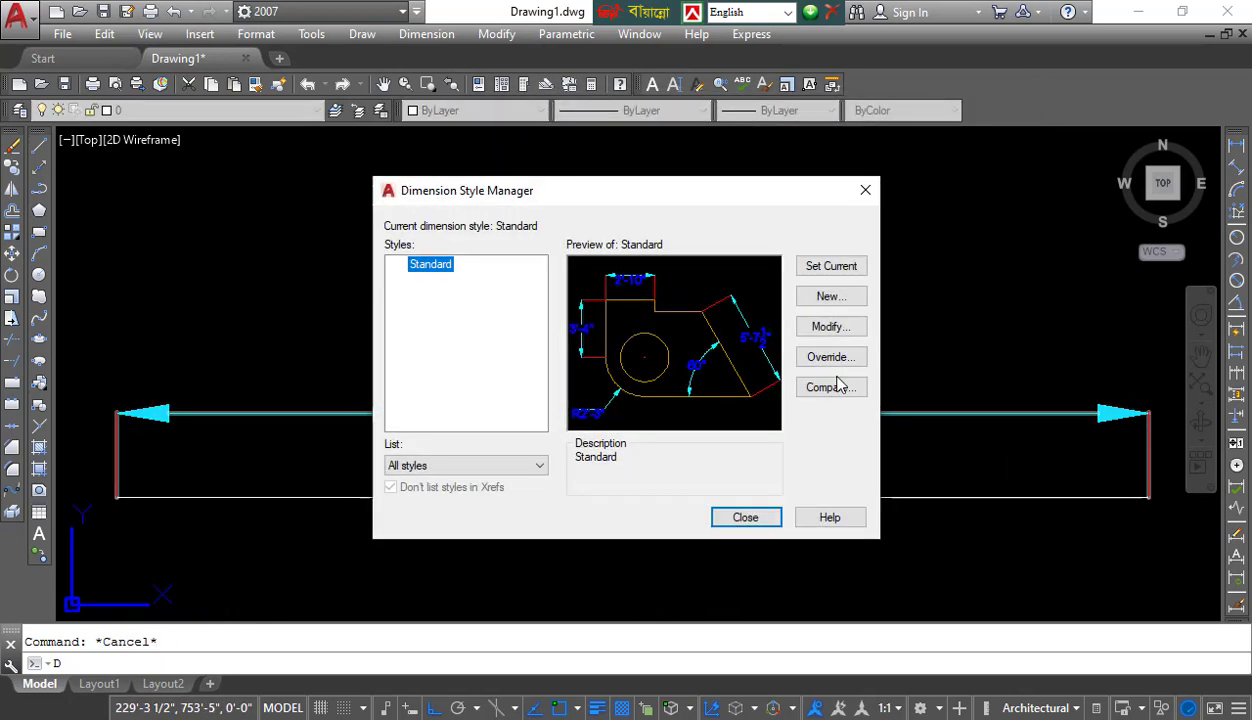
{"action": "left_click", "coordinate": [827, 402]}
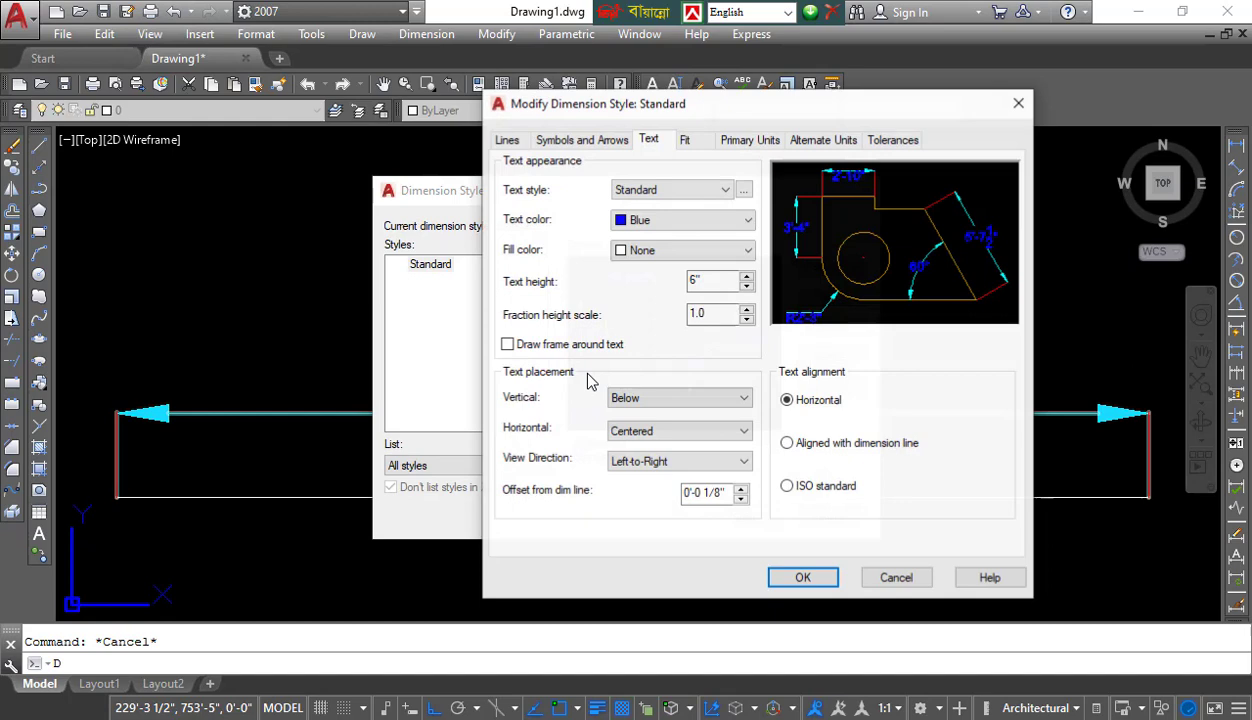
{"action": "left_click", "coordinate": [654, 401]}
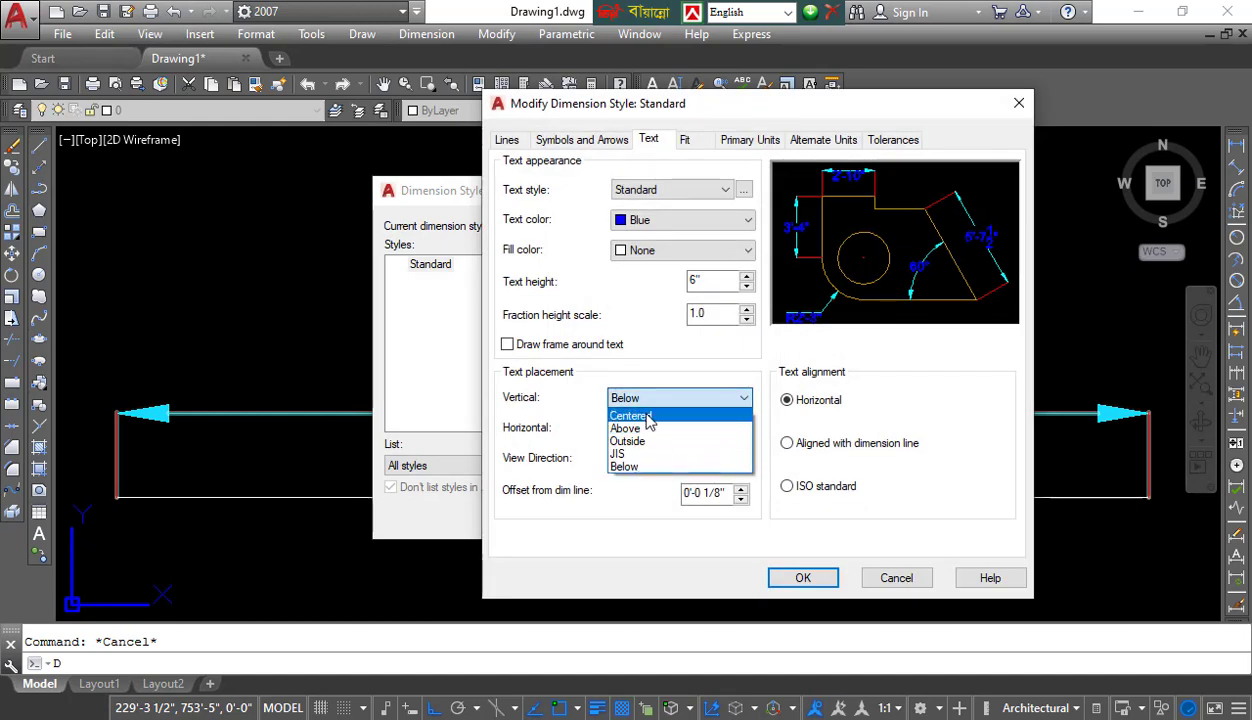
{"action": "left_click", "coordinate": [652, 418]}
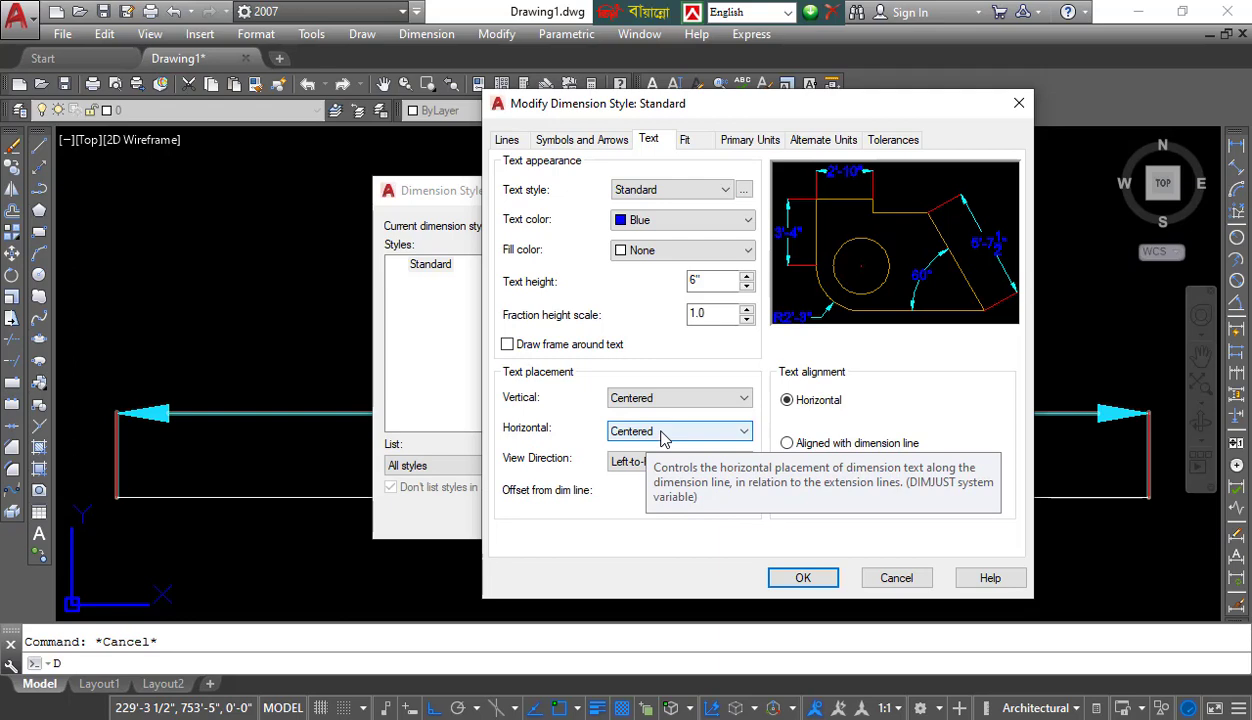
{"action": "left_click", "coordinate": [697, 440]}
{"action": "left_click", "coordinate": [703, 439]}
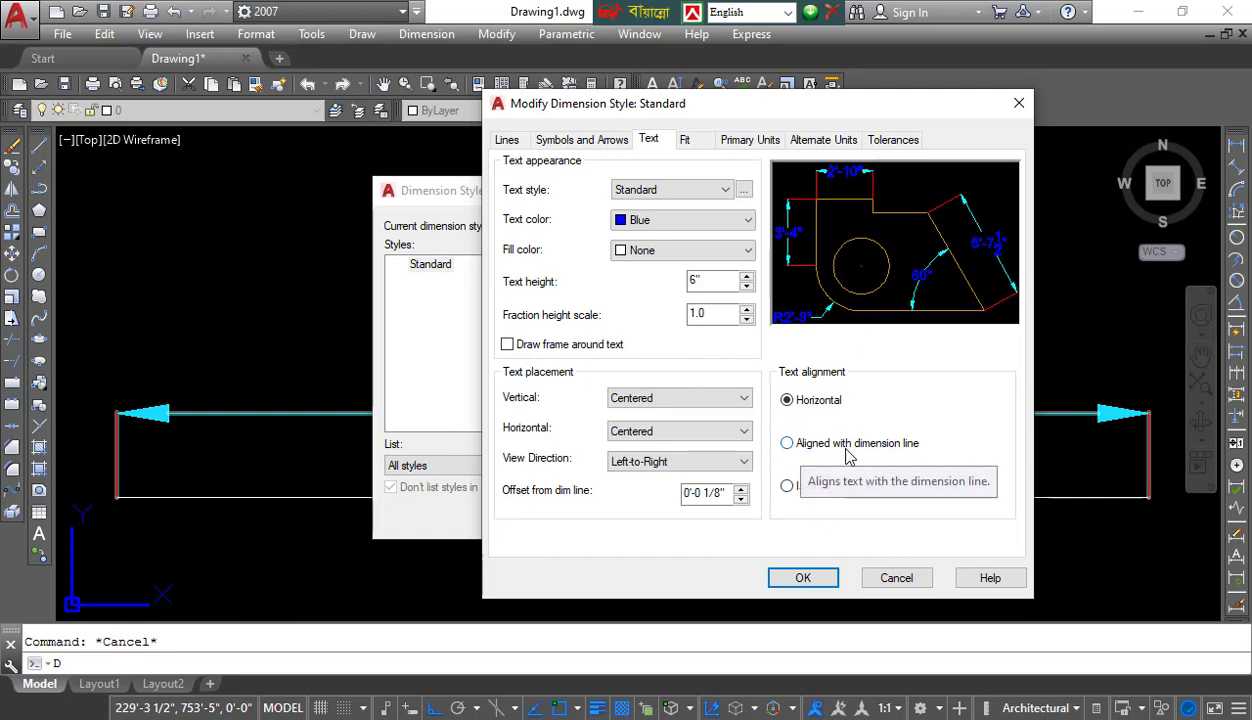
{"action": "left_click", "coordinate": [788, 444]}
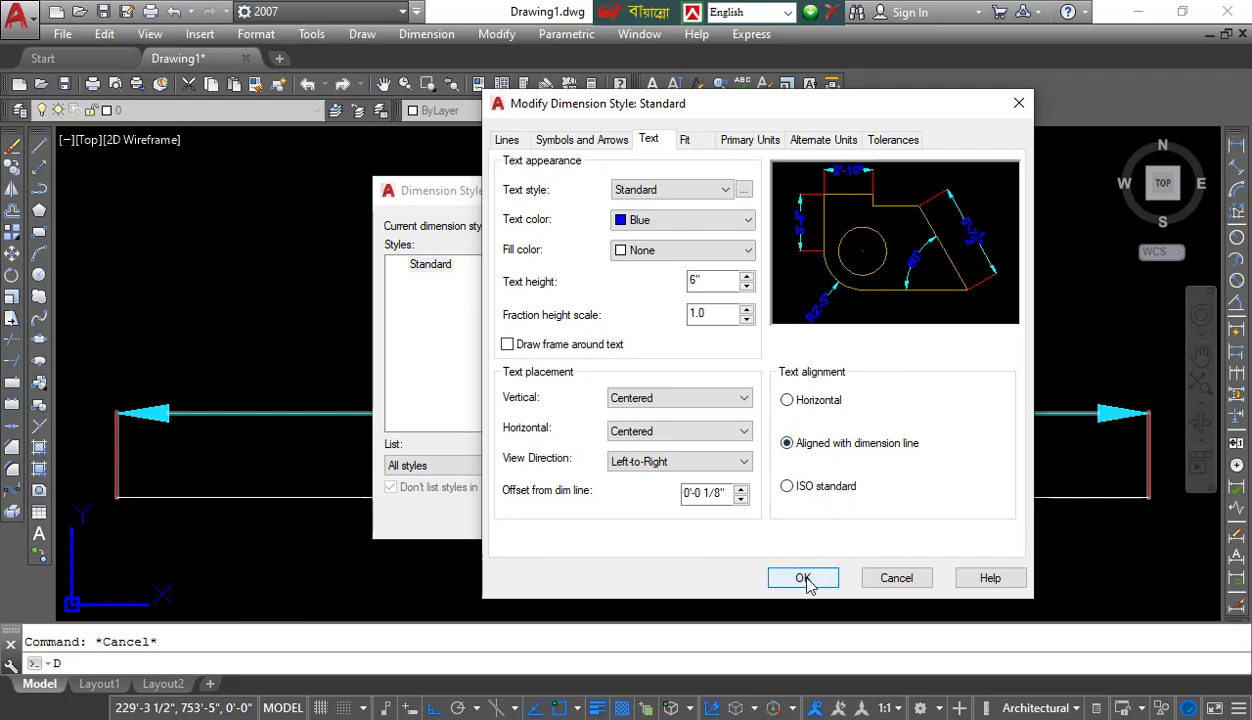
{"action": "left_click", "coordinate": [803, 578]}
{"action": "left_click", "coordinate": [752, 523]}
{"action": "scroll", "coordinate": [613, 488], "scroll_direction": "down", "scroll_amount": 5}
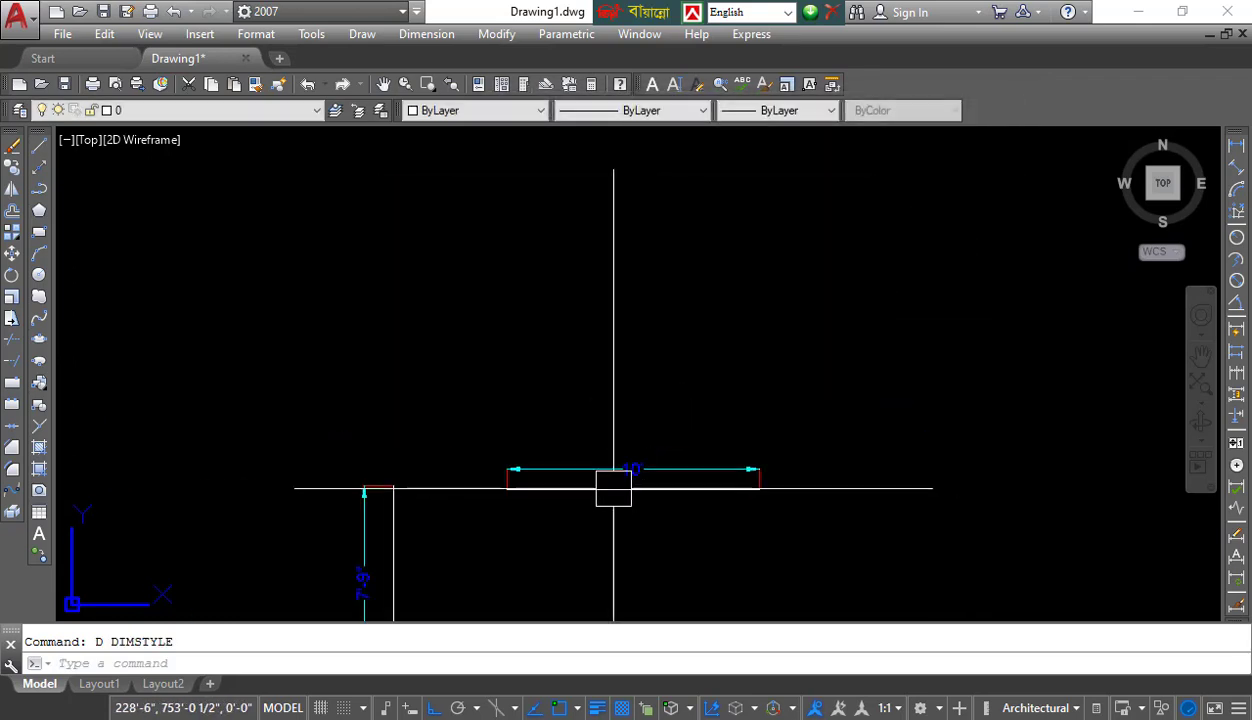
Step: Examine the orientation of the vertical line's dimension text and compare it with the horizontal dimension
{"action": "middle_click_drag", "start_coordinate": [492, 548], "coordinate": [559, 478]}
{"action": "middle_click_drag", "start_coordinate": [439, 503], "coordinate": [507, 403]}
{"action": "scroll", "coordinate": [503, 425], "scroll_direction": "up", "scroll_amount": 2}
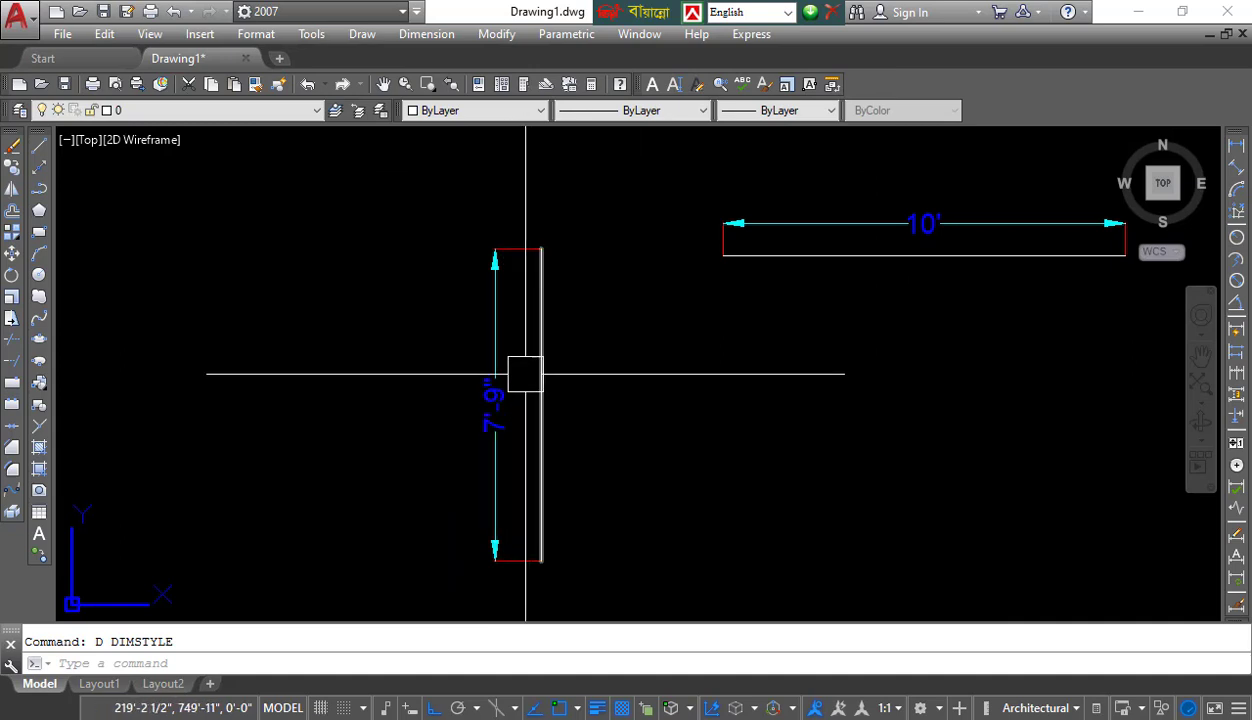
{"action": "scroll", "coordinate": [523, 360], "scroll_direction": "up", "scroll_amount": 4}
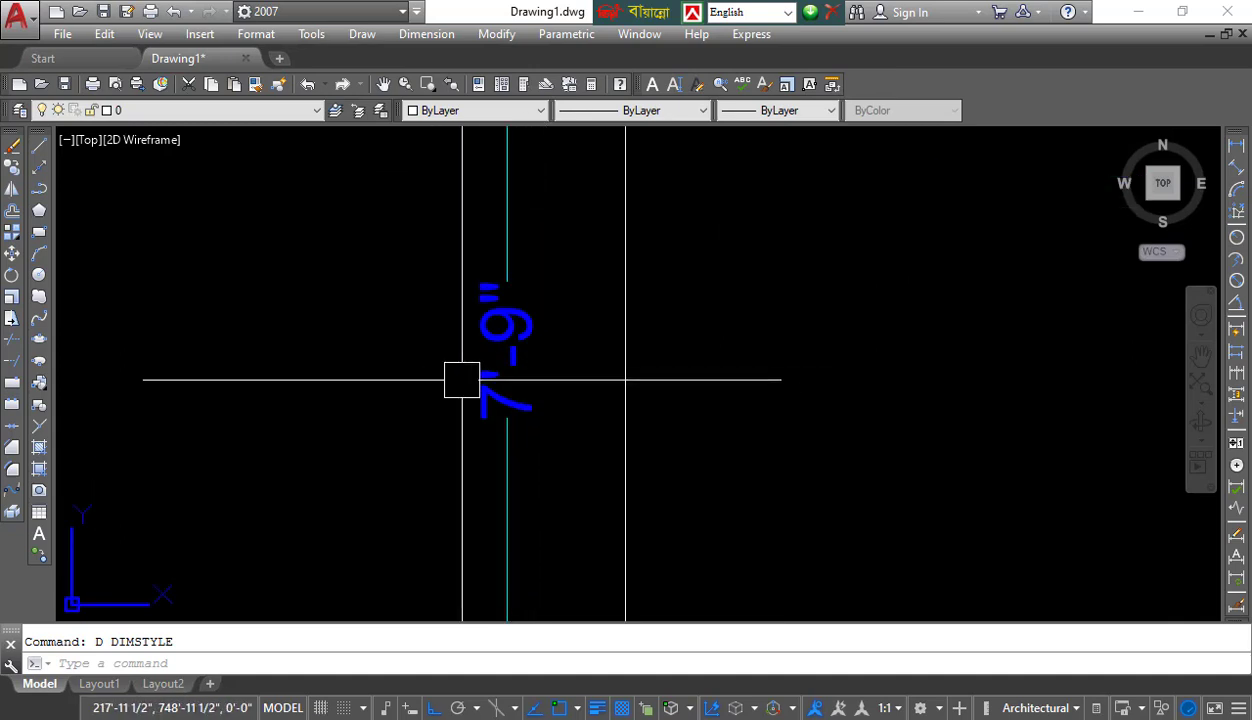
{"action": "scroll", "coordinate": [461, 379], "scroll_direction": "down", "scroll_amount": 4}
{"action": "scroll", "coordinate": [520, 371], "scroll_direction": "up", "scroll_amount": 3}
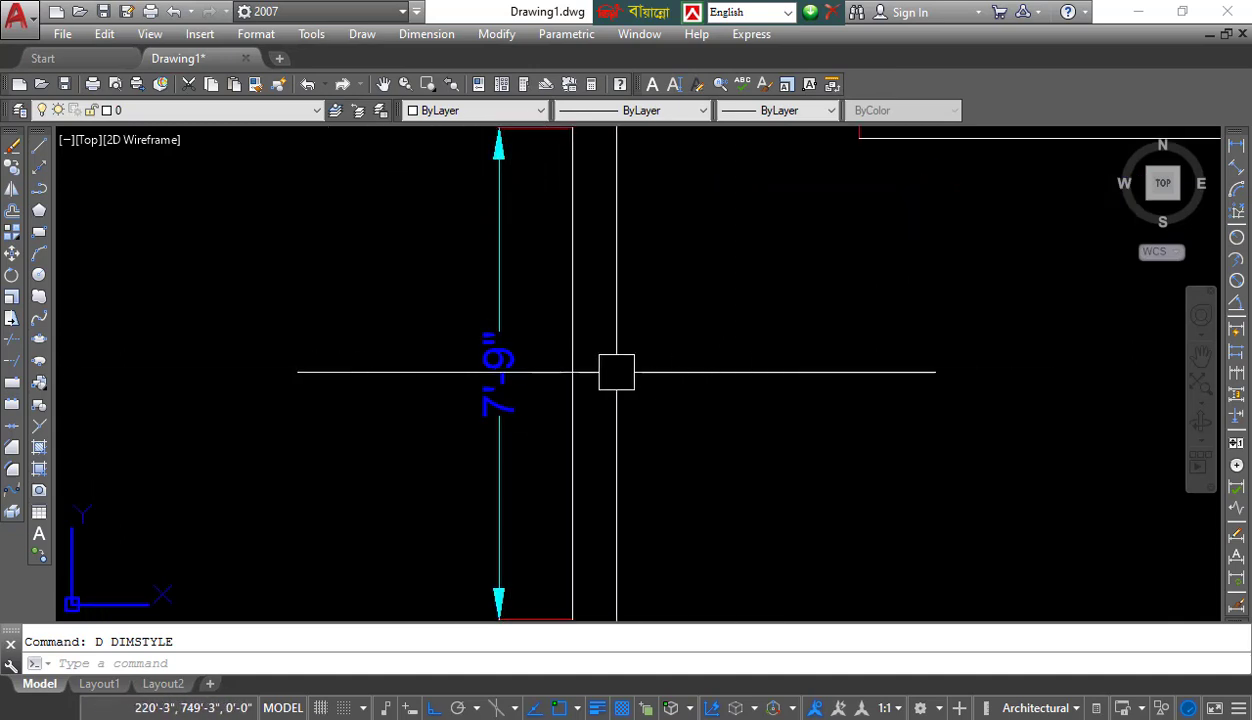
{"action": "scroll", "coordinate": [540, 363], "scroll_direction": "down", "scroll_amount": 2}
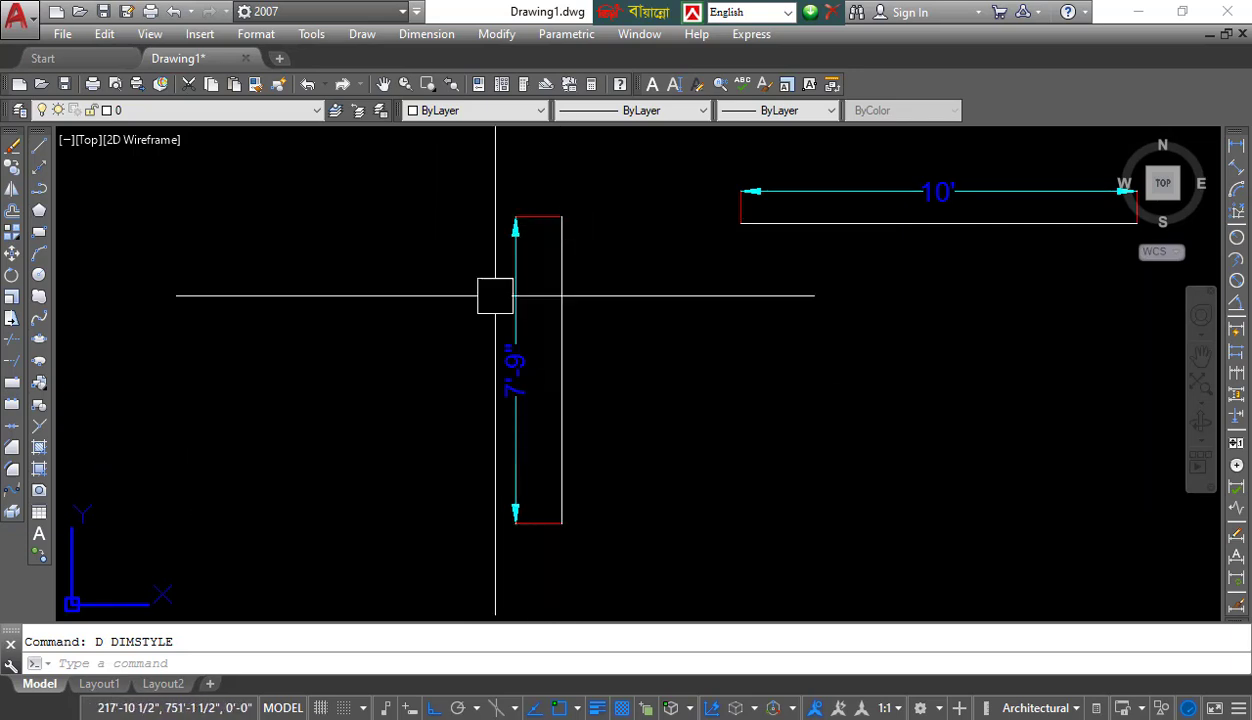
{"action": "scroll", "coordinate": [512, 370], "scroll_direction": "up", "scroll_amount": 2}
{"action": "scroll", "coordinate": [528, 368], "scroll_direction": "down", "scroll_amount": 2}
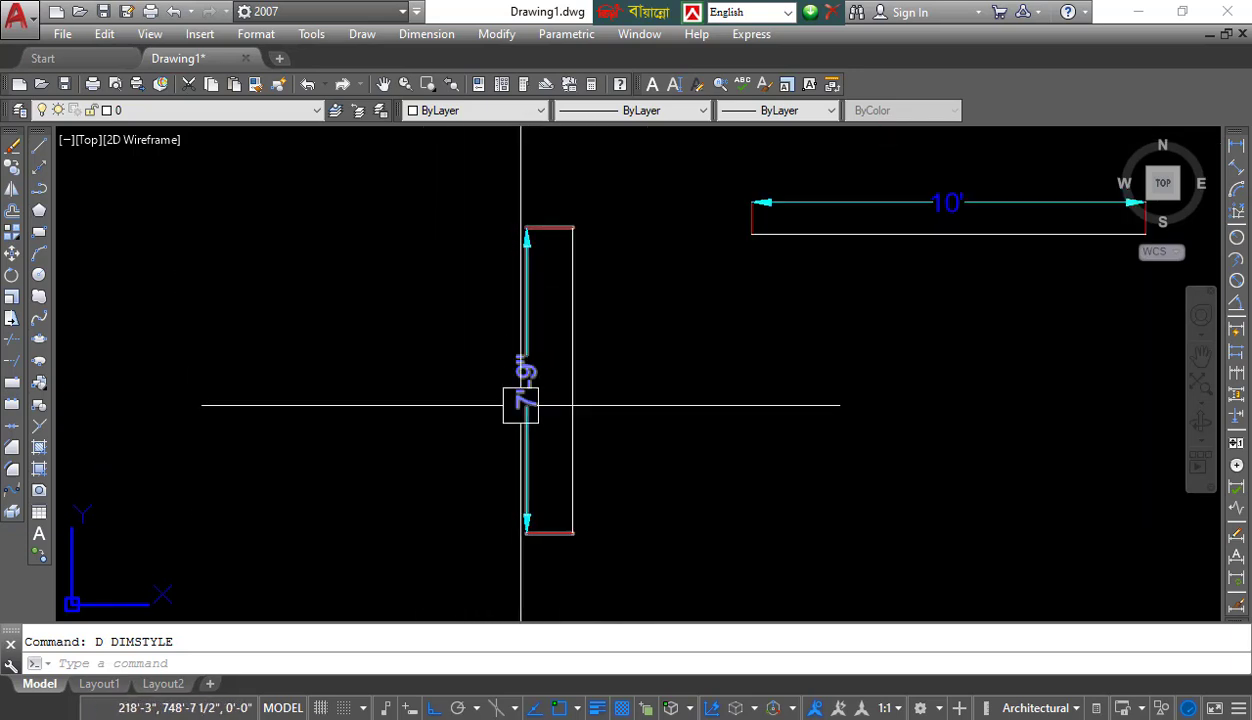
Step: Review the Standard dimension style's text placement and alignment settings without changing them, and look at the vertical dimension again
{"action": "type", "text": "d"}
{"action": "key", "text": "Return"}
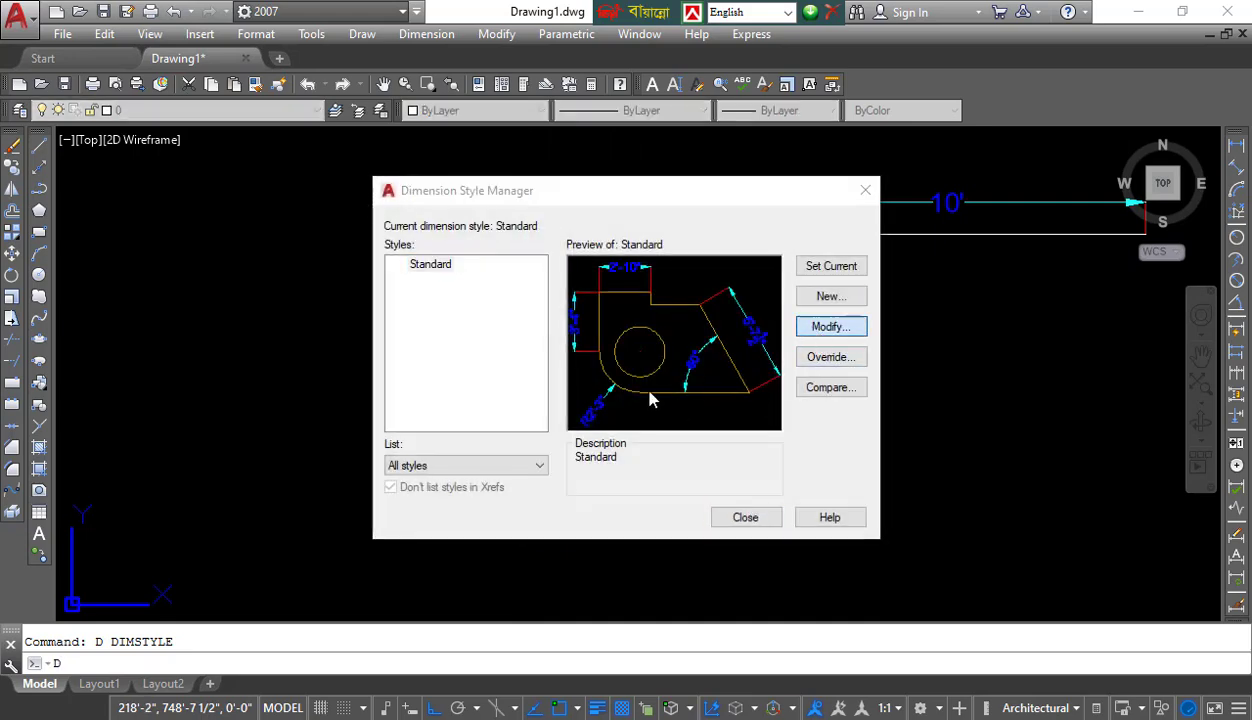
{"action": "key", "text": "Return"}
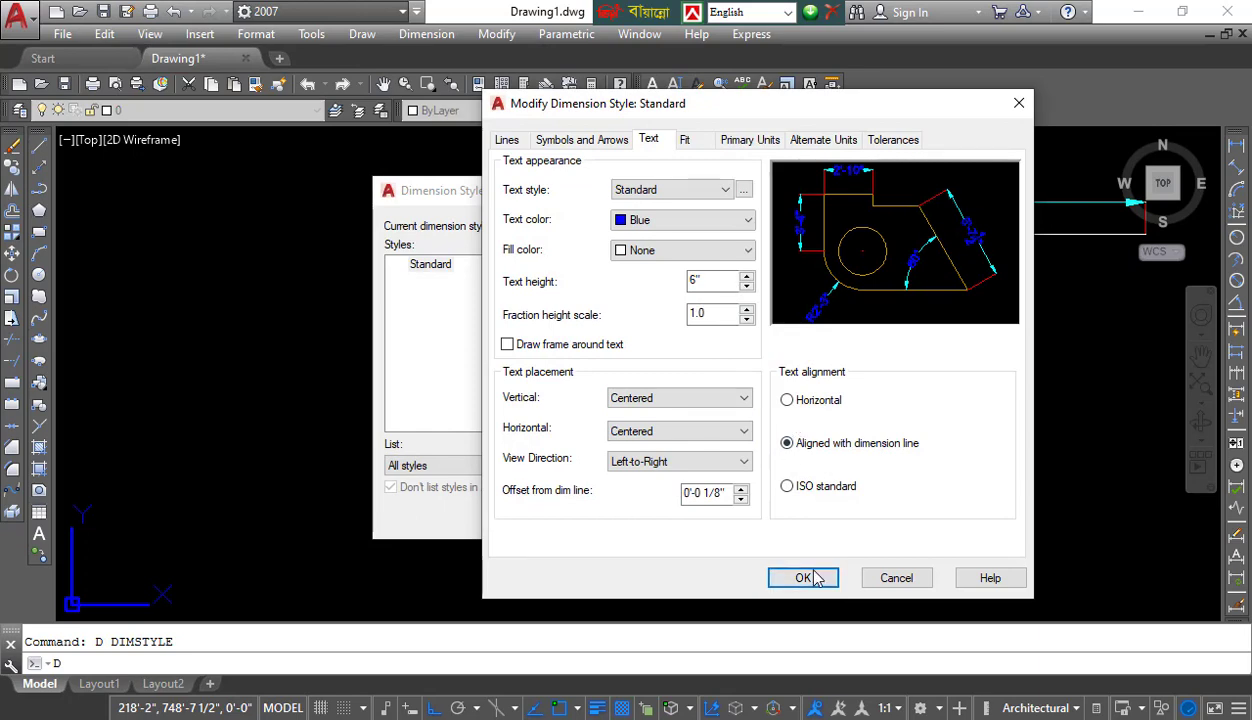
{"action": "left_click", "coordinate": [1019, 106]}
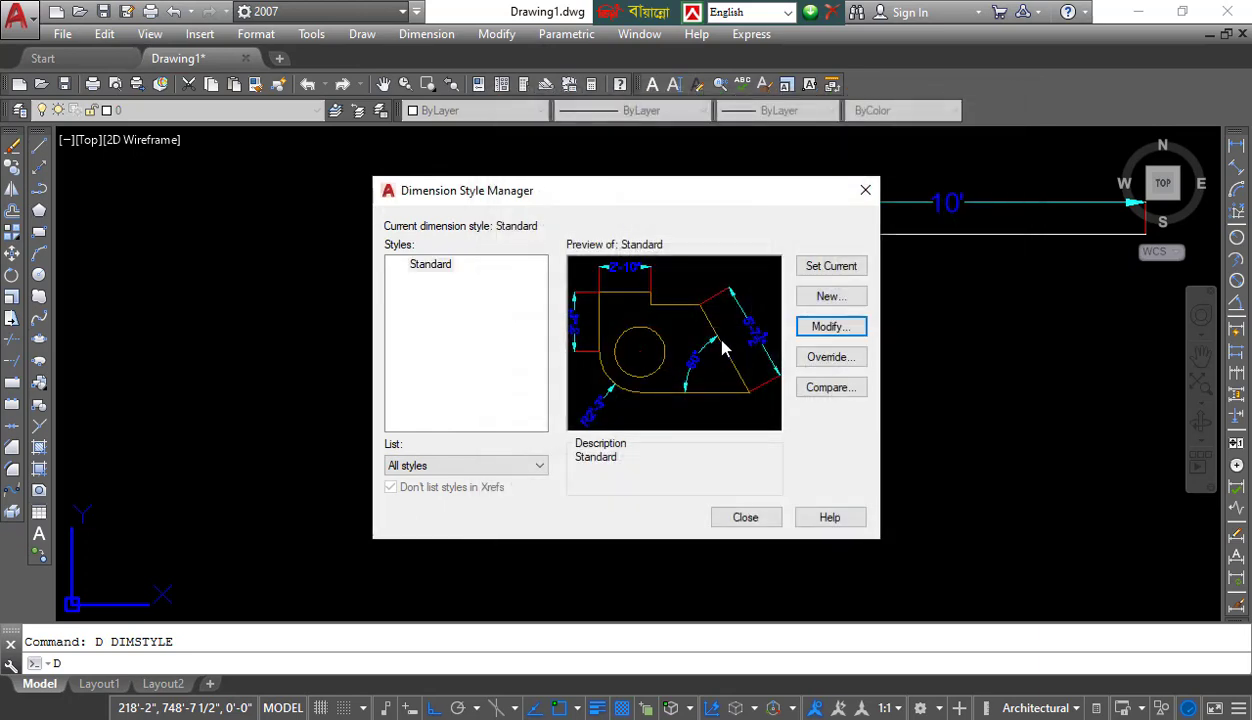
{"action": "left_click", "coordinate": [866, 196]}
{"action": "scroll", "coordinate": [606, 380], "scroll_direction": "down", "scroll_amount": 2}
{"action": "scroll", "coordinate": [573, 377], "scroll_direction": "up", "scroll_amount": 5}
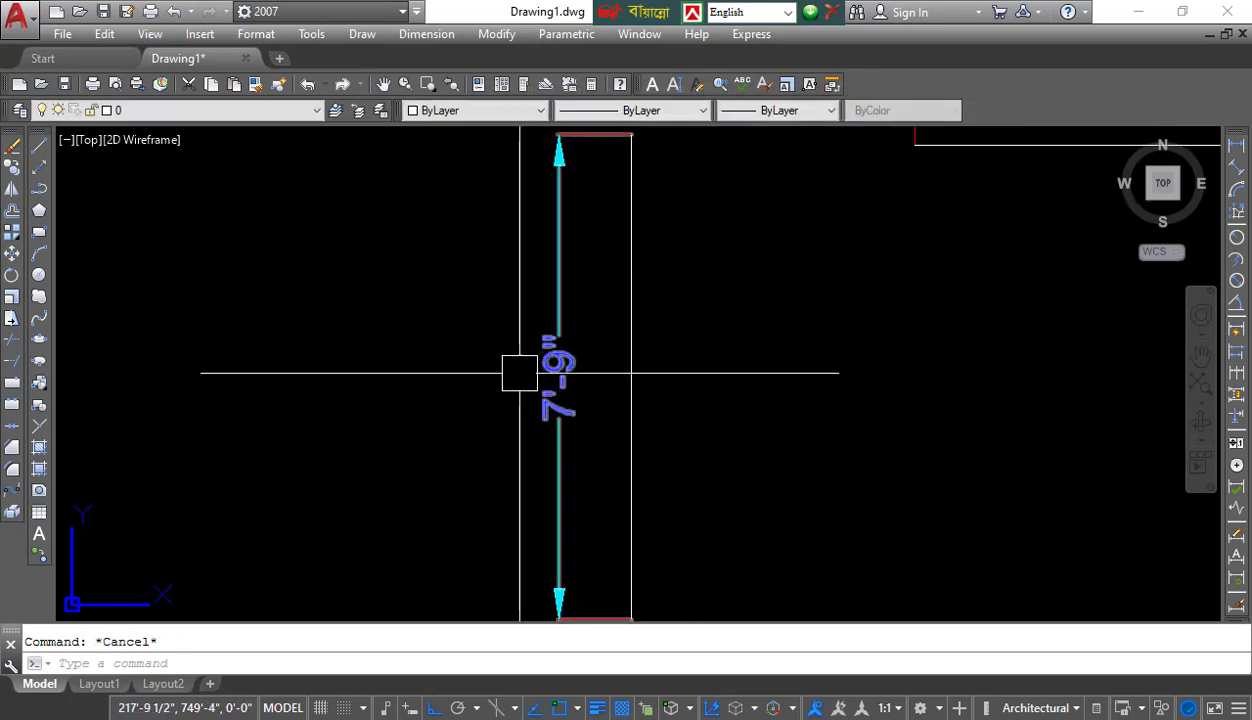
{"action": "scroll", "coordinate": [519, 373], "scroll_direction": "down", "scroll_amount": 2}
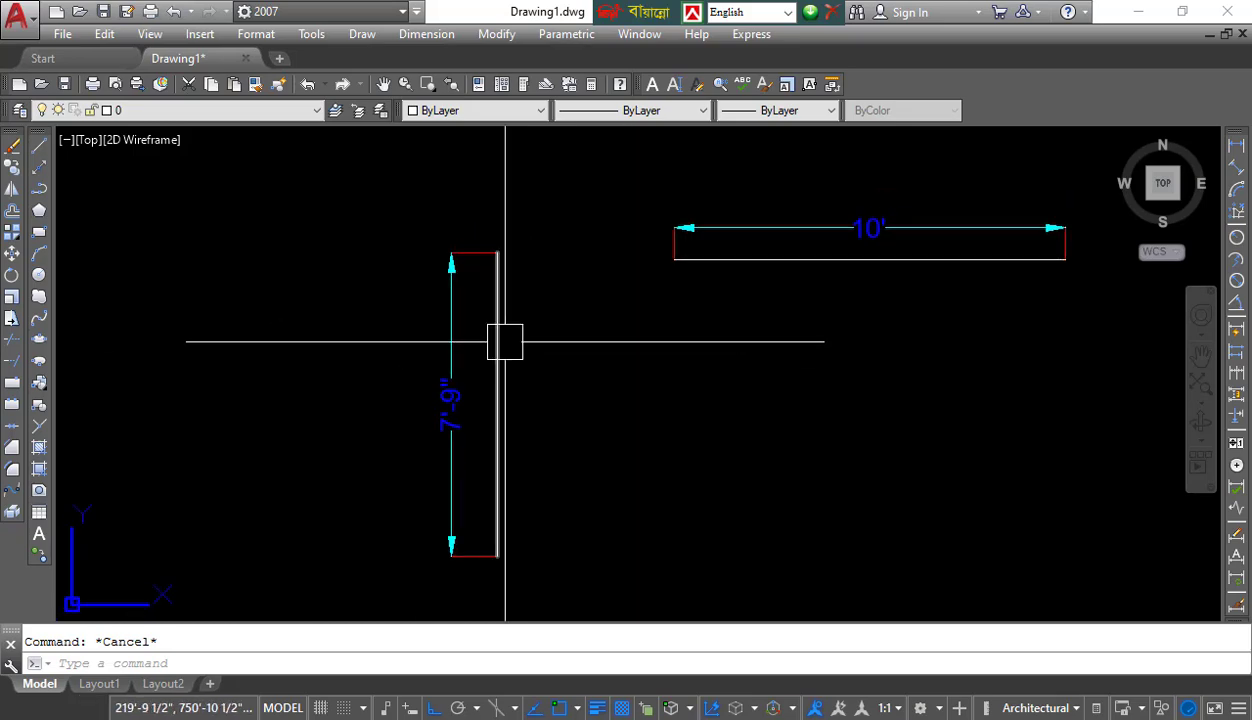
Step: Review the Standard dimension style's Fit options, including manual text placement, and close the style manager
{"action": "type", "text": "D"}
{"action": "key", "text": "Return"}
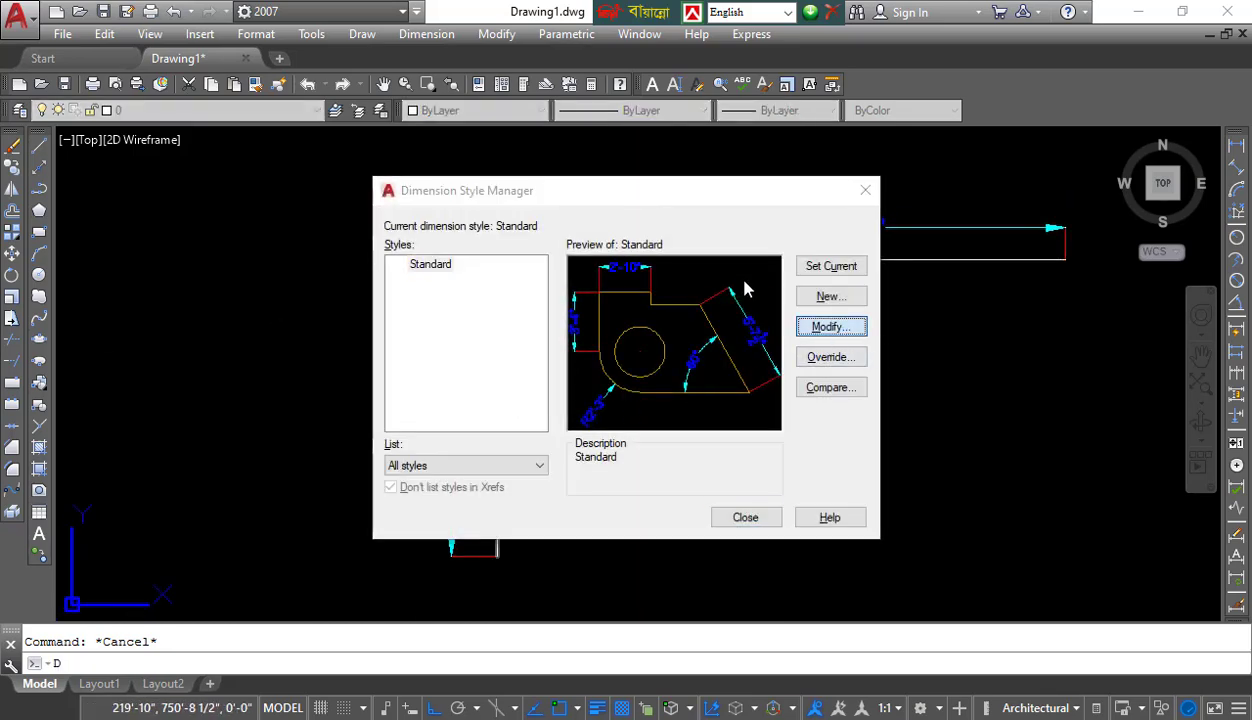
{"action": "key", "text": "Return"}
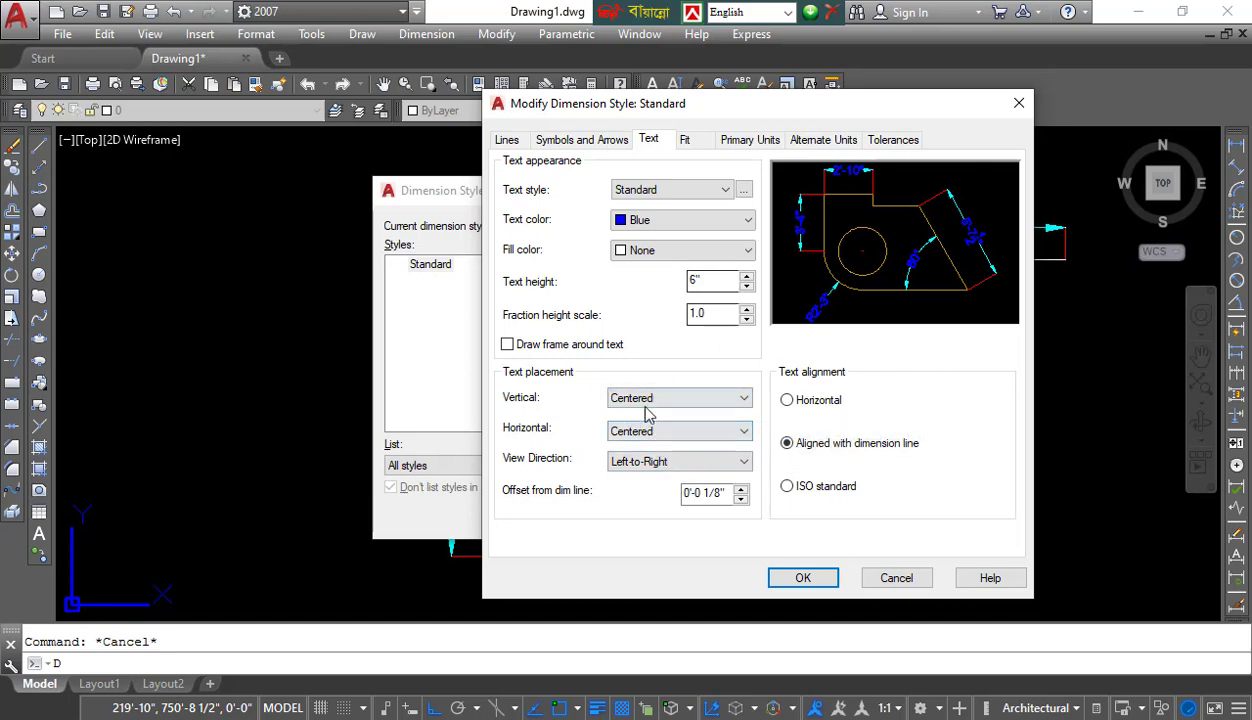
{"action": "left_click", "coordinate": [686, 141]}
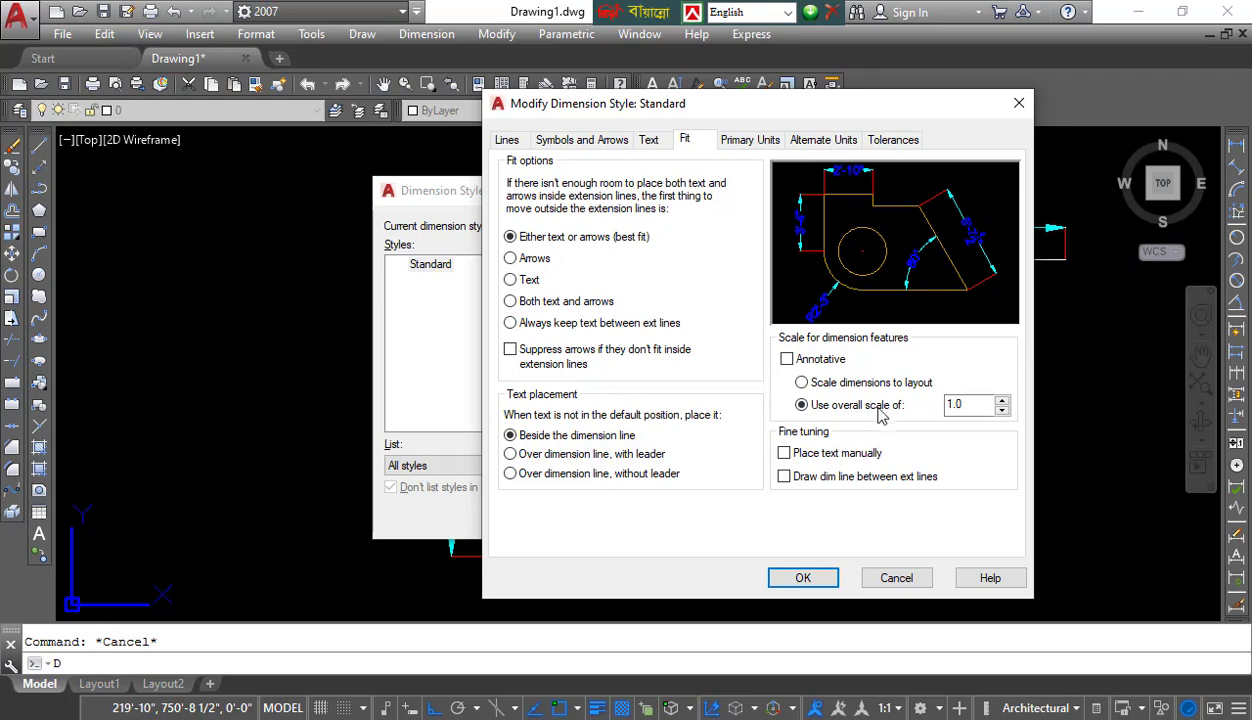
{"action": "left_click", "coordinate": [784, 453]}
{"action": "left_click", "coordinate": [803, 578]}
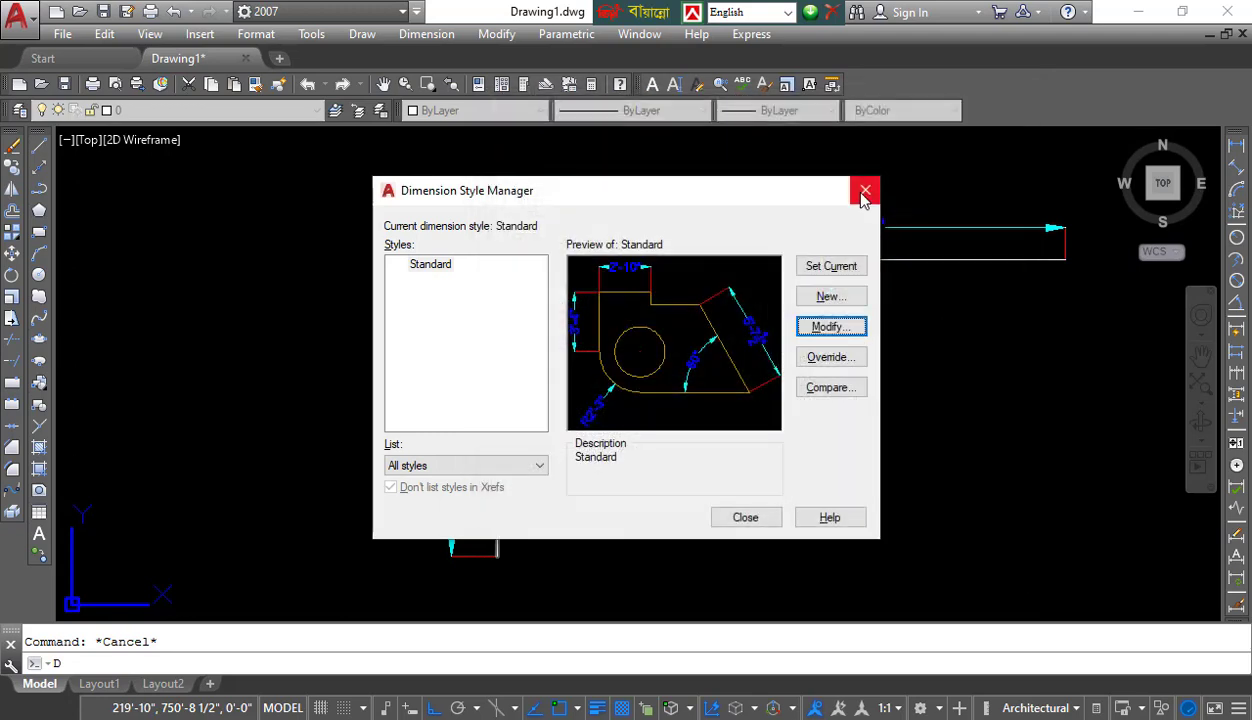
{"action": "left_click", "coordinate": [863, 190]}
Step: Move the 10' dimension's text along its dimension line toward the left end, and reposition it right of the centre
{"action": "scroll", "coordinate": [784, 287], "scroll_direction": "up", "scroll_amount": 3}
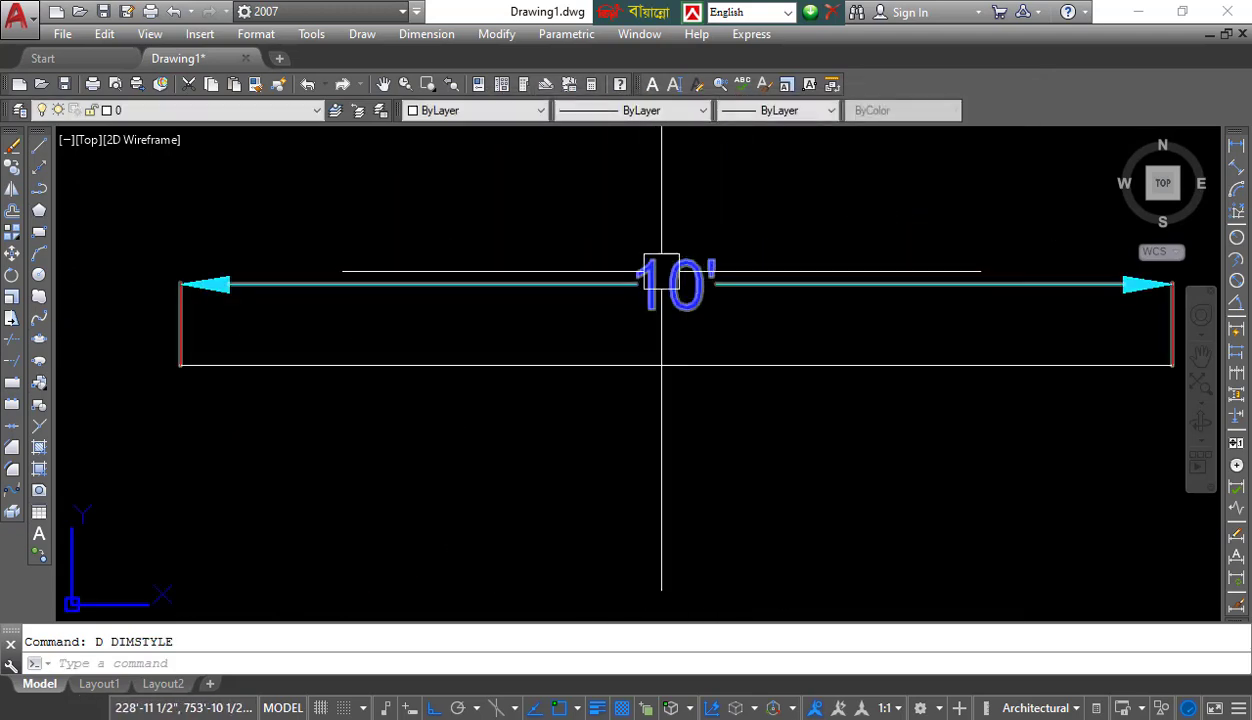
{"action": "scroll", "coordinate": [354, 272], "scroll_direction": "down", "scroll_amount": 2}
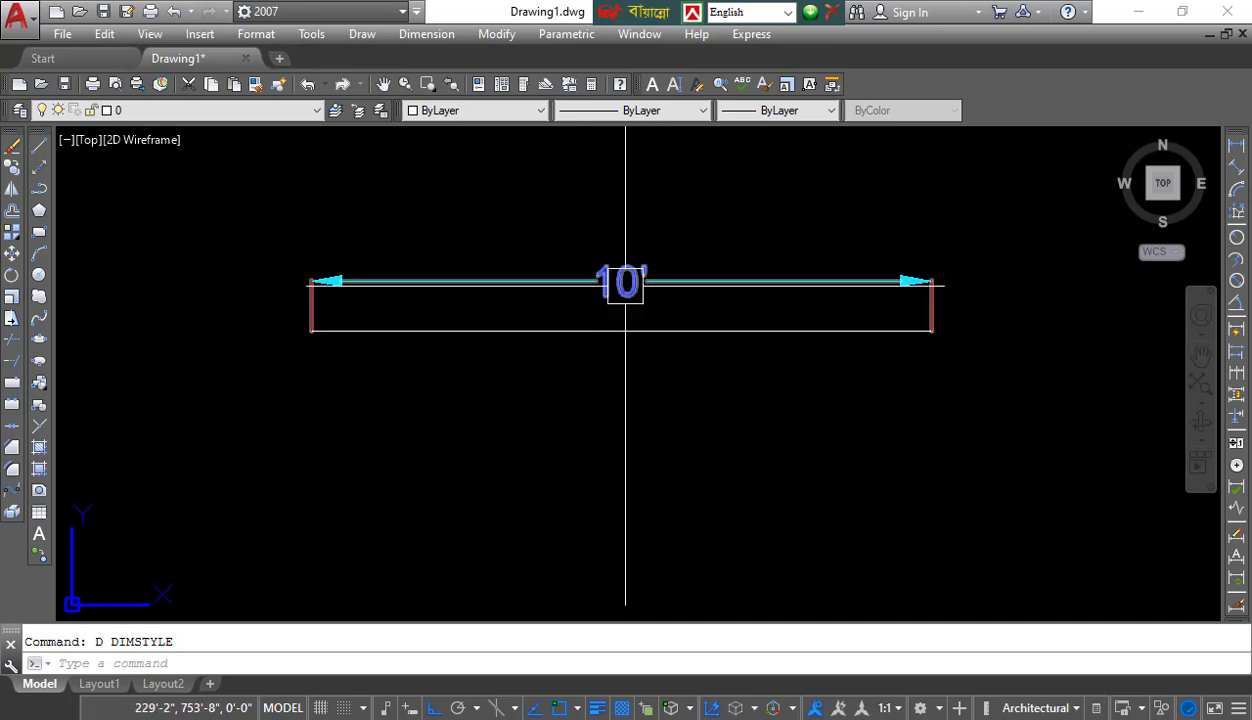
{"action": "scroll", "coordinate": [618, 282], "scroll_direction": "up", "scroll_amount": 2}
{"action": "left_click", "coordinate": [618, 282]}
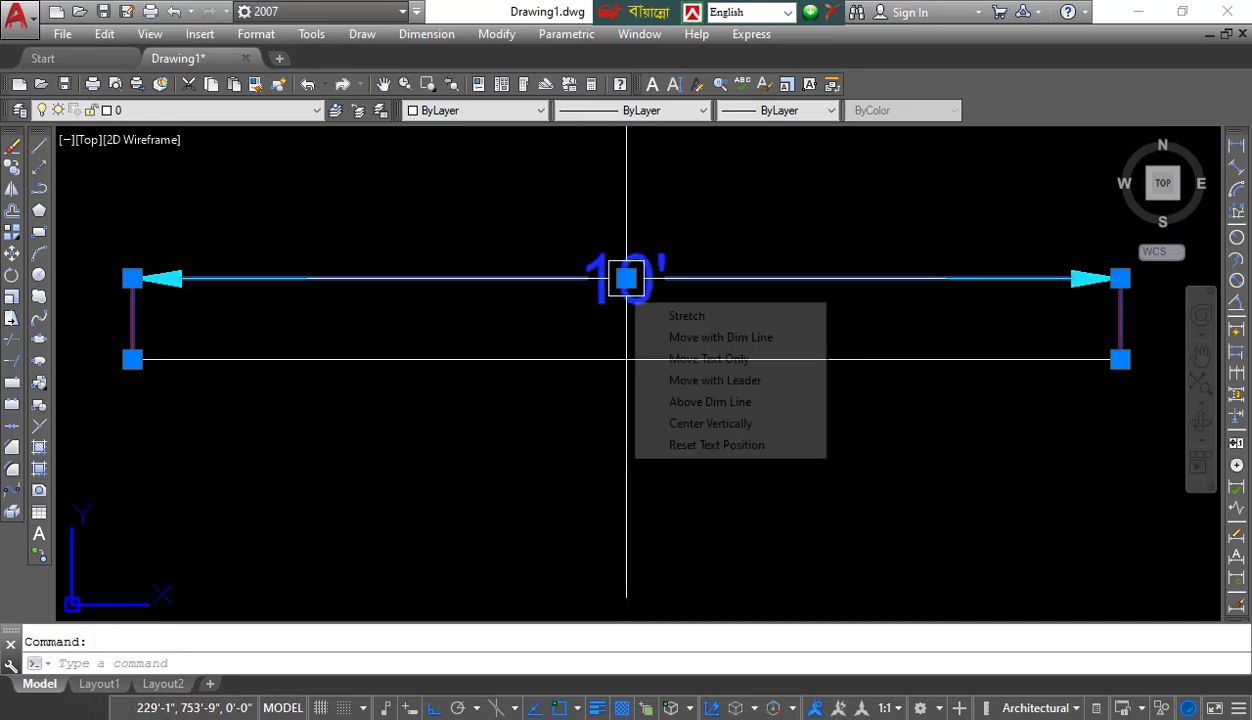
{"action": "left_click", "coordinate": [626, 280]}
{"action": "left_click", "coordinate": [443, 274]}
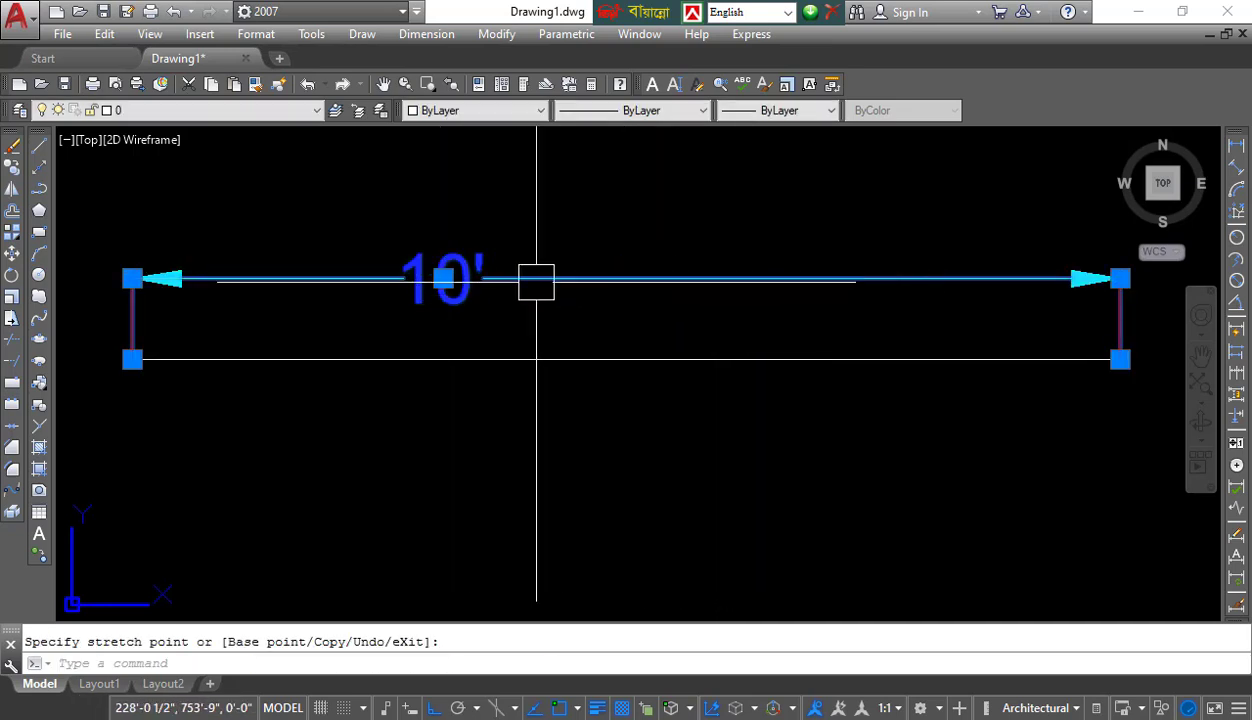
{"action": "left_click", "coordinate": [439, 280]}
{"action": "left_click", "coordinate": [748, 288]}
{"action": "scroll", "coordinate": [748, 288], "scroll_direction": "down", "scroll_amount": 4}
{"action": "key", "text": "Escape"}
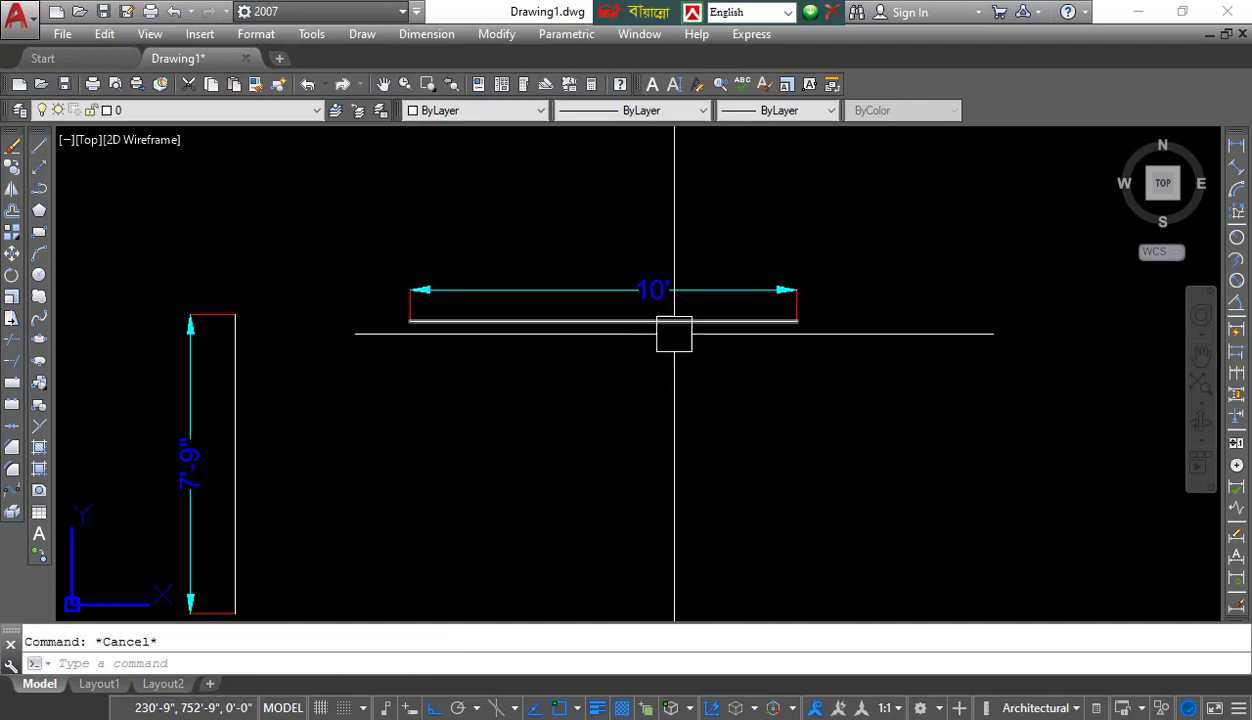
Step: Enable manual text placement in the Standard style's fine-tuning options and apply the style
{"action": "type", "text": "d"}
{"action": "key", "text": "Return"}
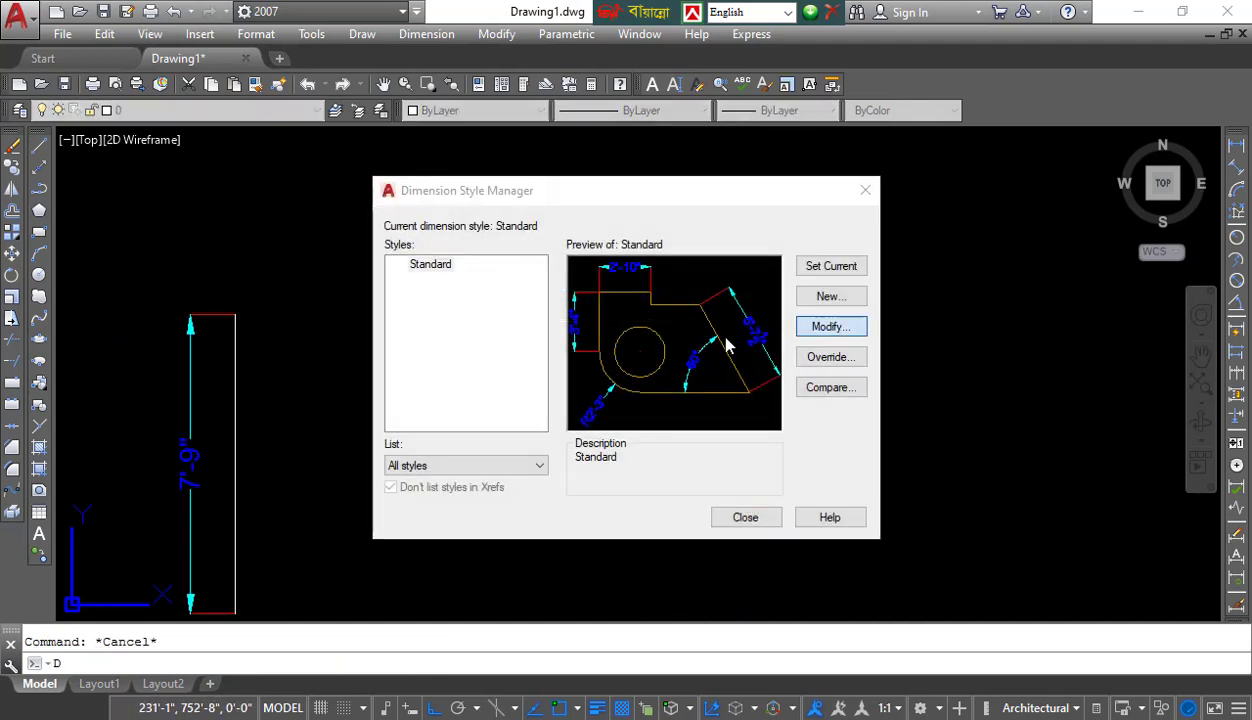
{"action": "left_click", "coordinate": [830, 327]}
{"action": "left_click", "coordinate": [686, 140]}
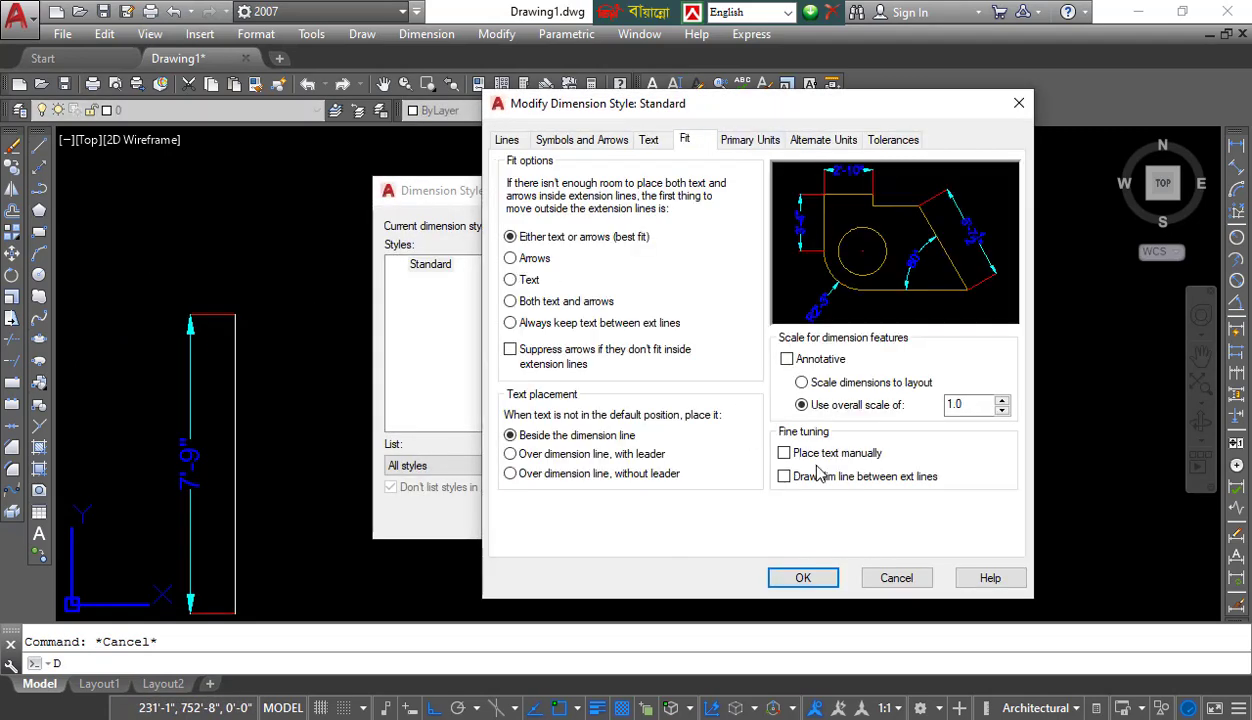
{"action": "left_click", "coordinate": [803, 576]}
{"action": "left_click", "coordinate": [744, 518]}
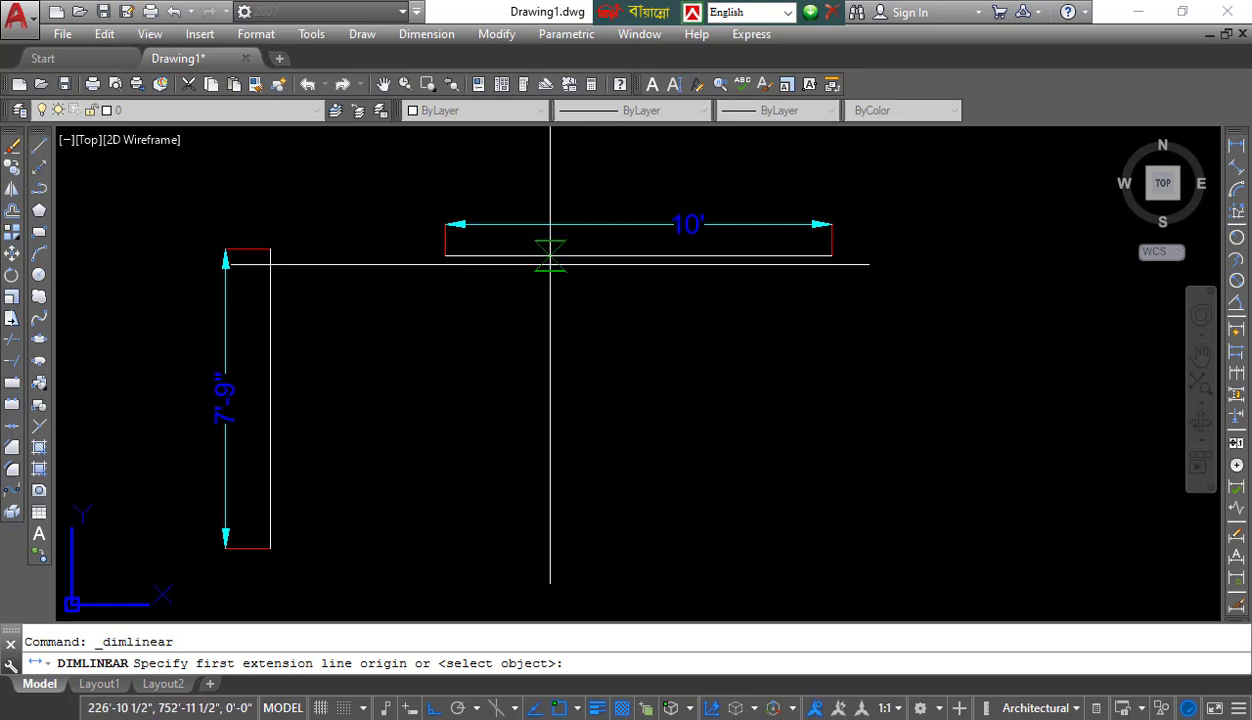
Step: Preview a new linear dimension with manually placed text on the horizontal line and cancel it
{"action": "key", "text": "Return"}
{"action": "left_click", "coordinate": [560, 255]}
{"action": "scroll", "coordinate": [614, 309], "scroll_direction": "up", "scroll_amount": 4}
{"action": "scroll", "coordinate": [534, 315], "scroll_direction": "down", "scroll_amount": 2}
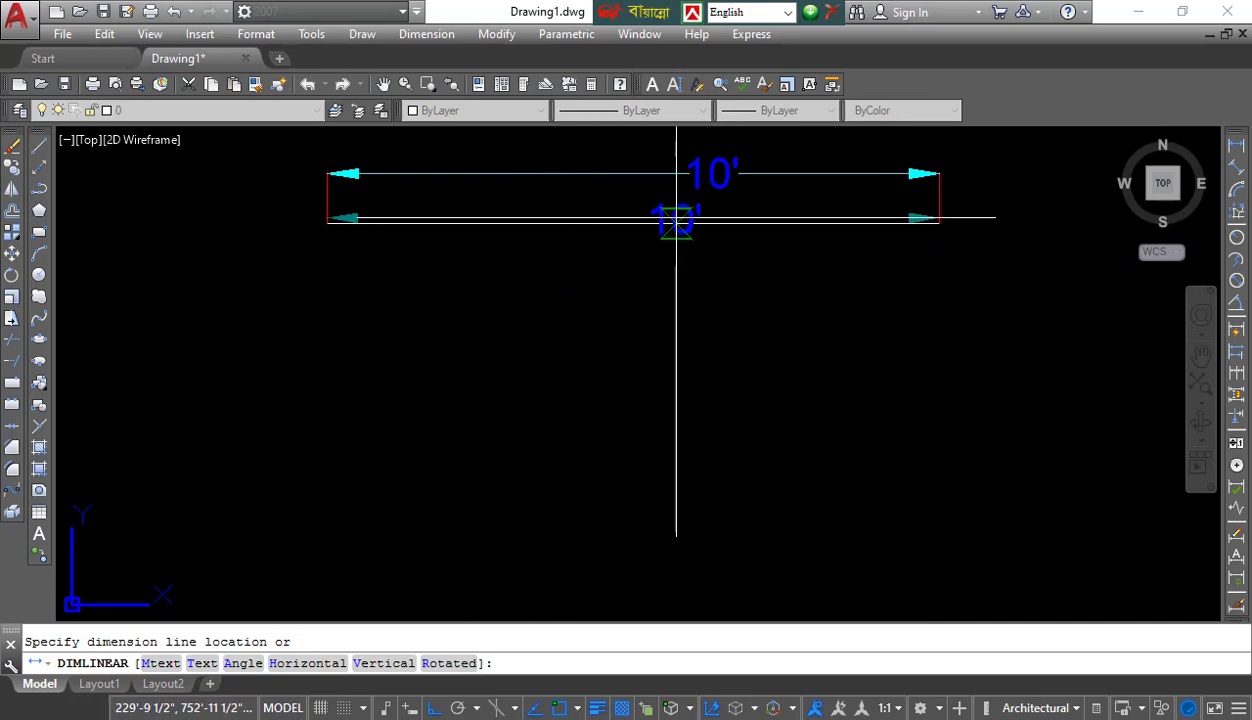
{"action": "key", "text": "Escape"}
Step: Review the Standard dimension style's fit, primary and alternate units, lines, symbols and arrows, and text settings
{"action": "type", "text": "D"}
{"action": "key", "text": "Return"}
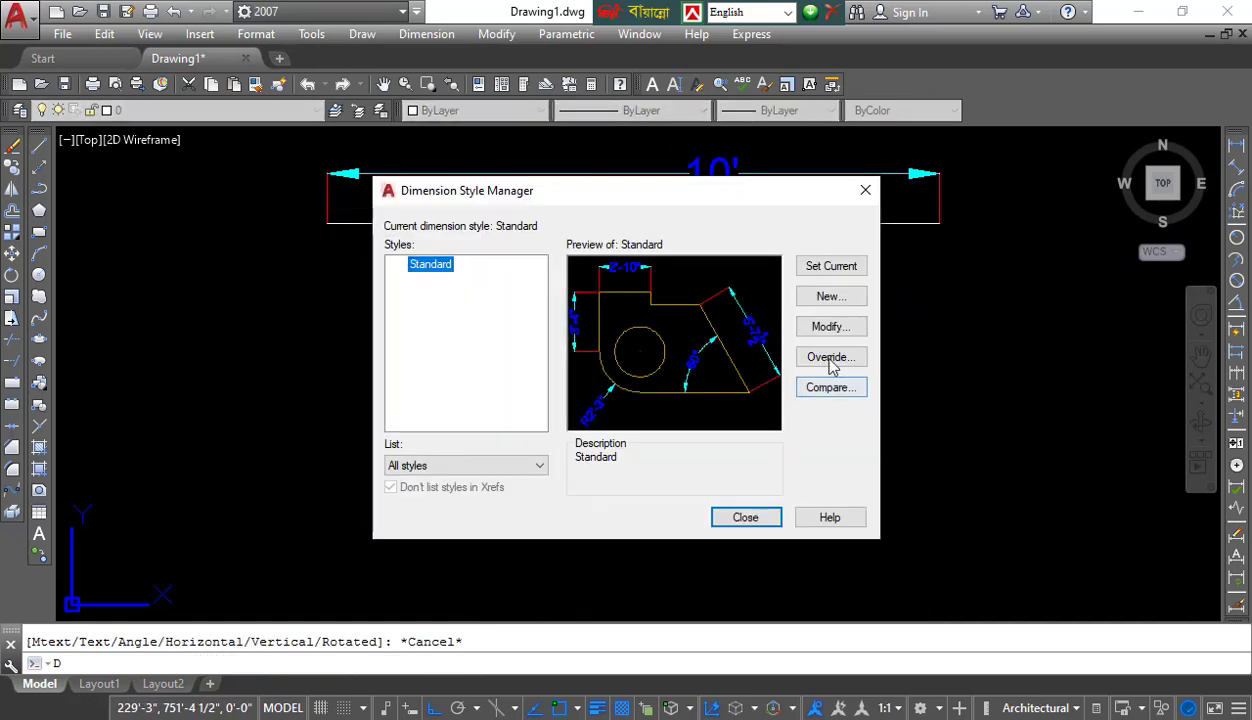
{"action": "left_click", "coordinate": [830, 326]}
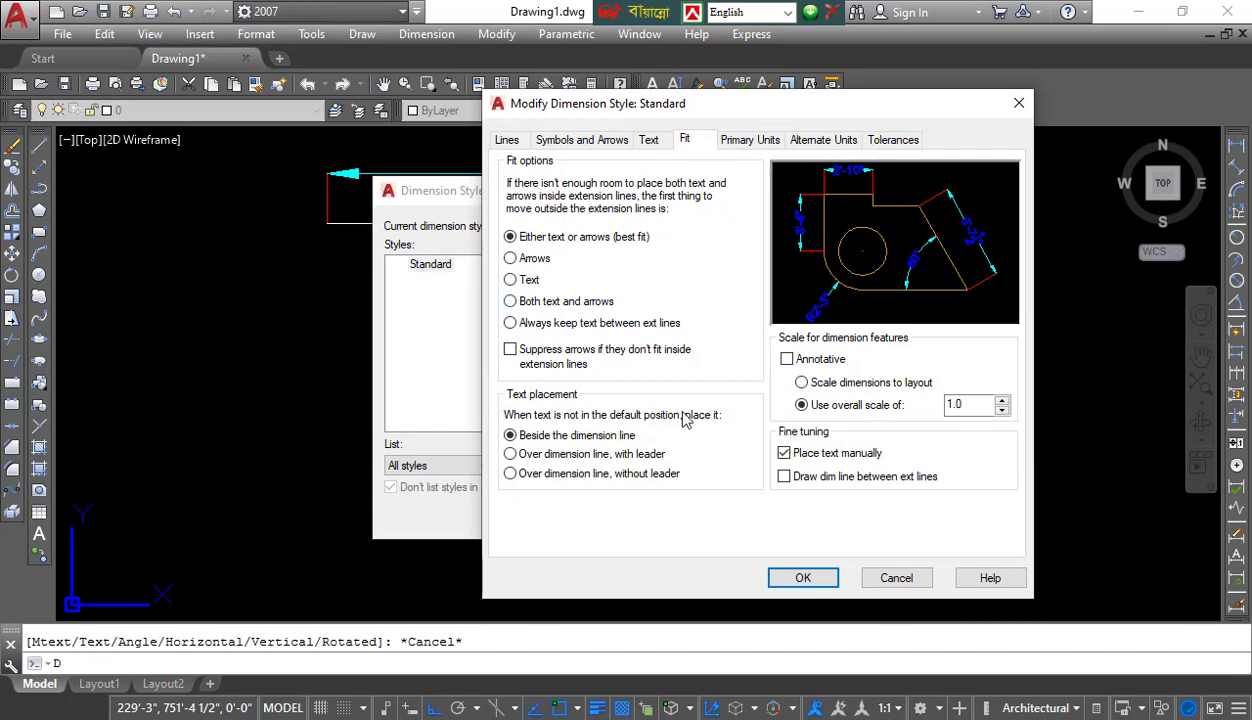
{"action": "left_click", "coordinate": [749, 141]}
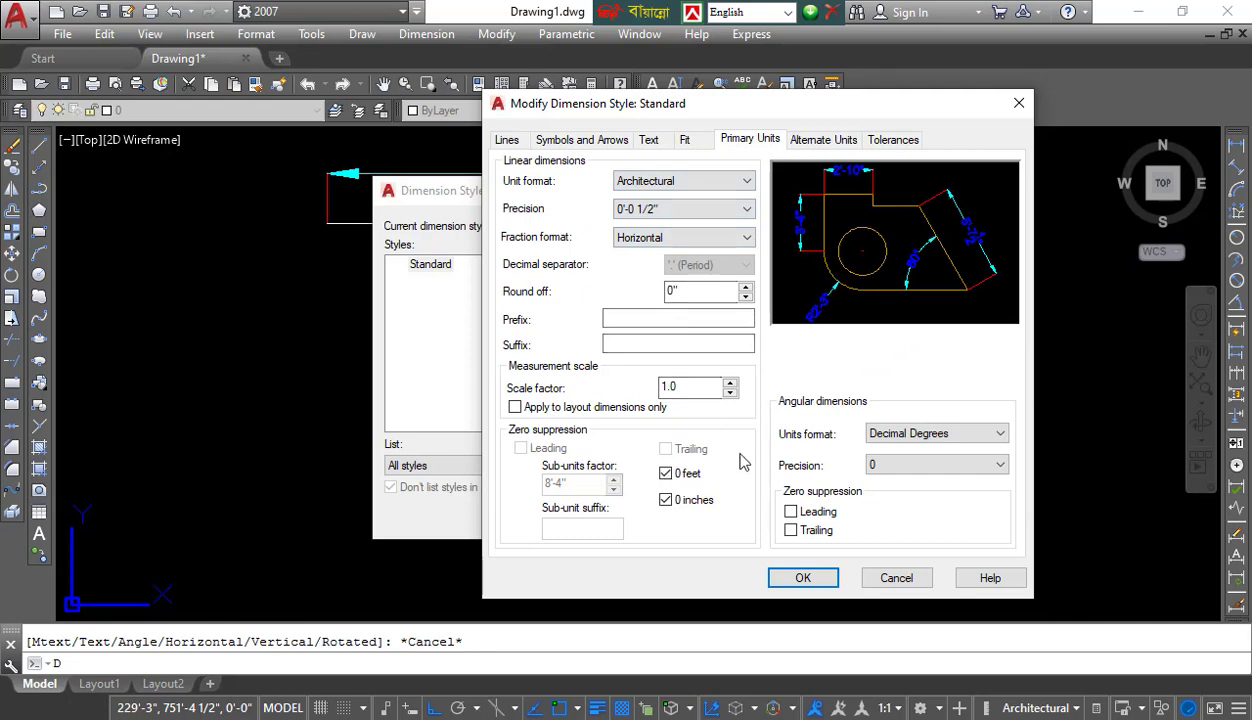
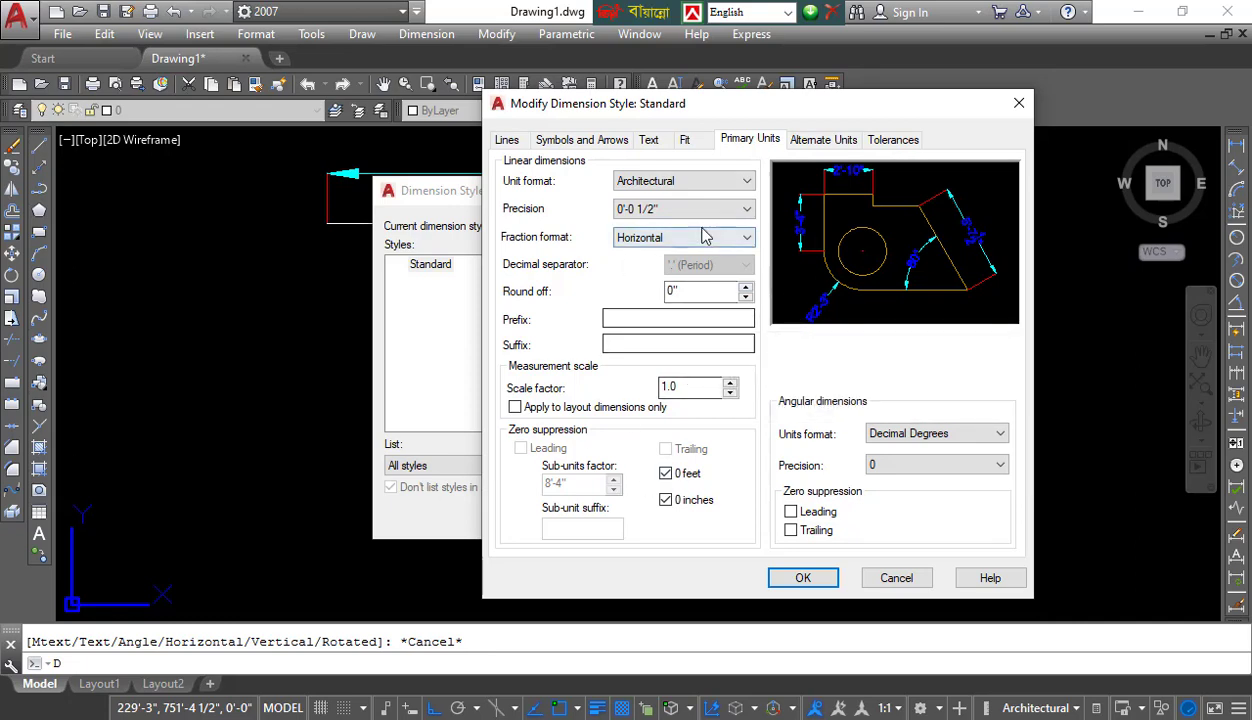
{"action": "left_click", "coordinate": [822, 142]}
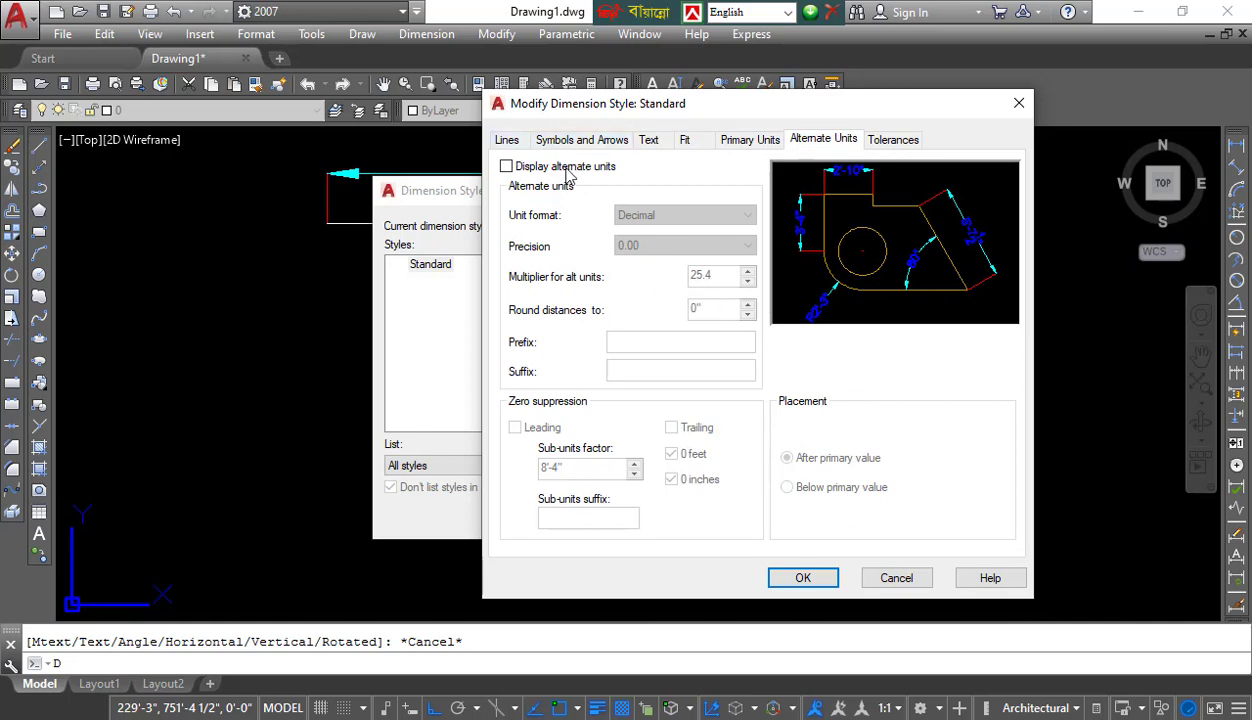
{"action": "left_click", "coordinate": [508, 141]}
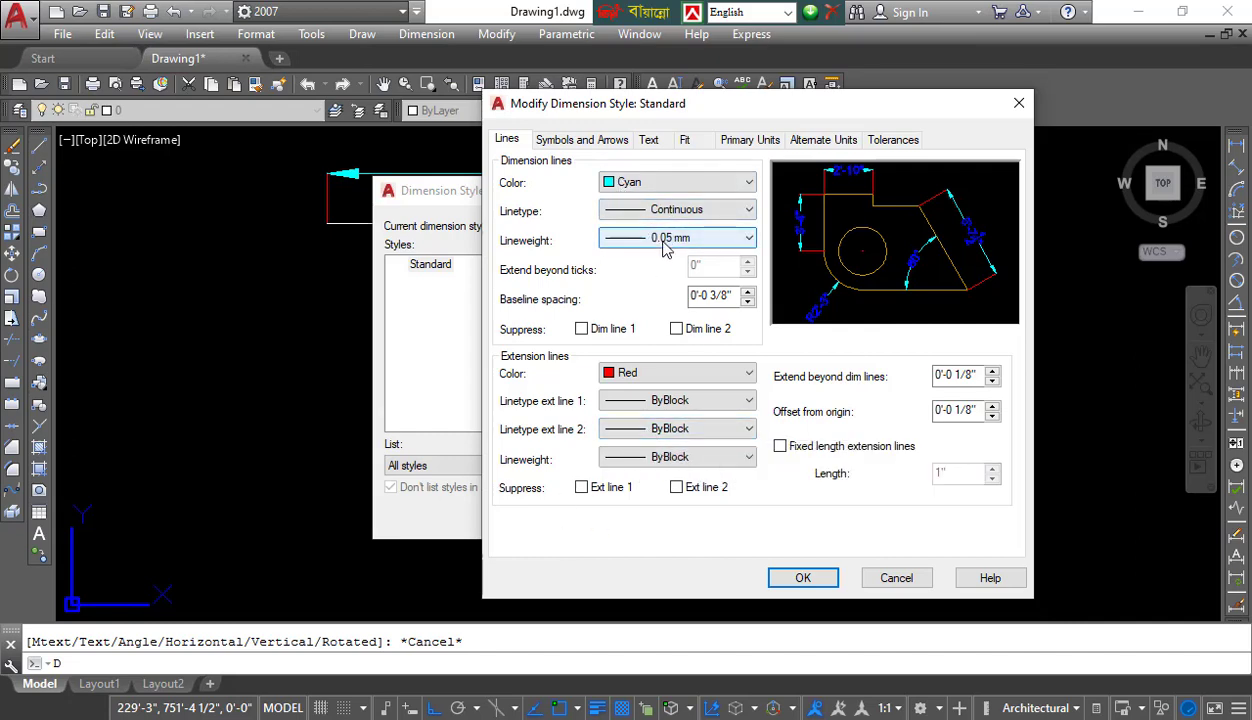
{"action": "left_click", "coordinate": [610, 141]}
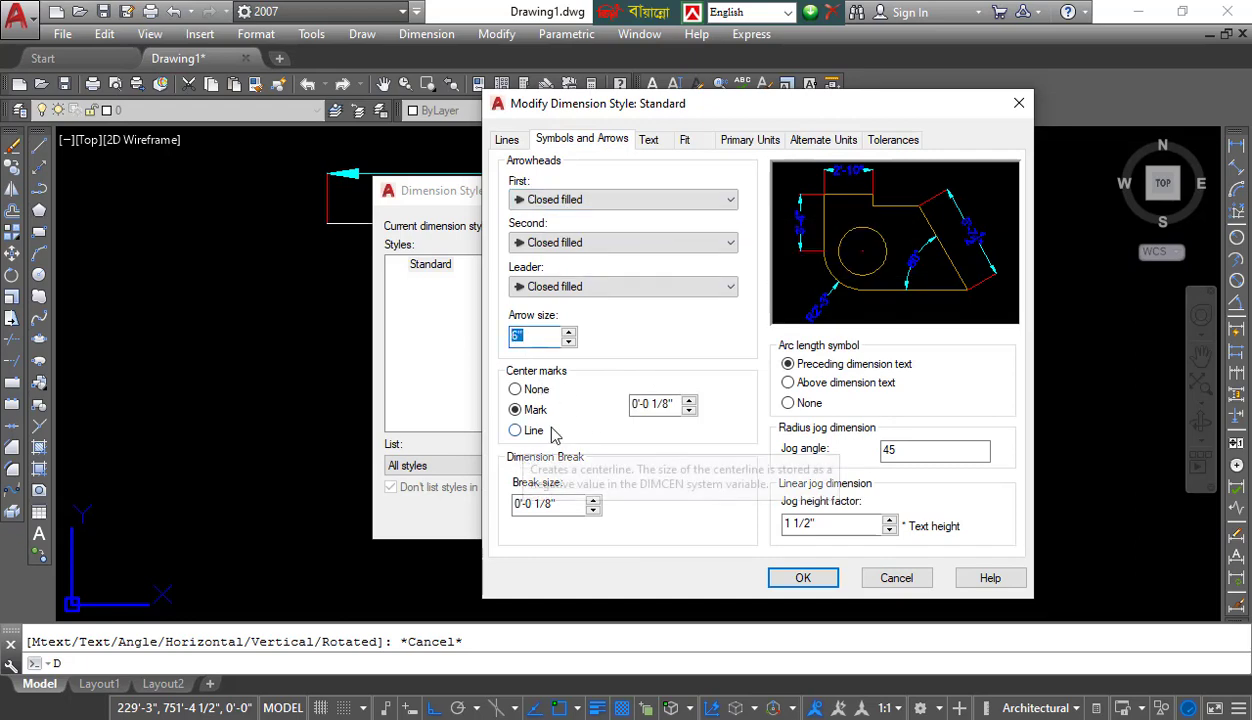
{"action": "left_click", "coordinate": [645, 139]}
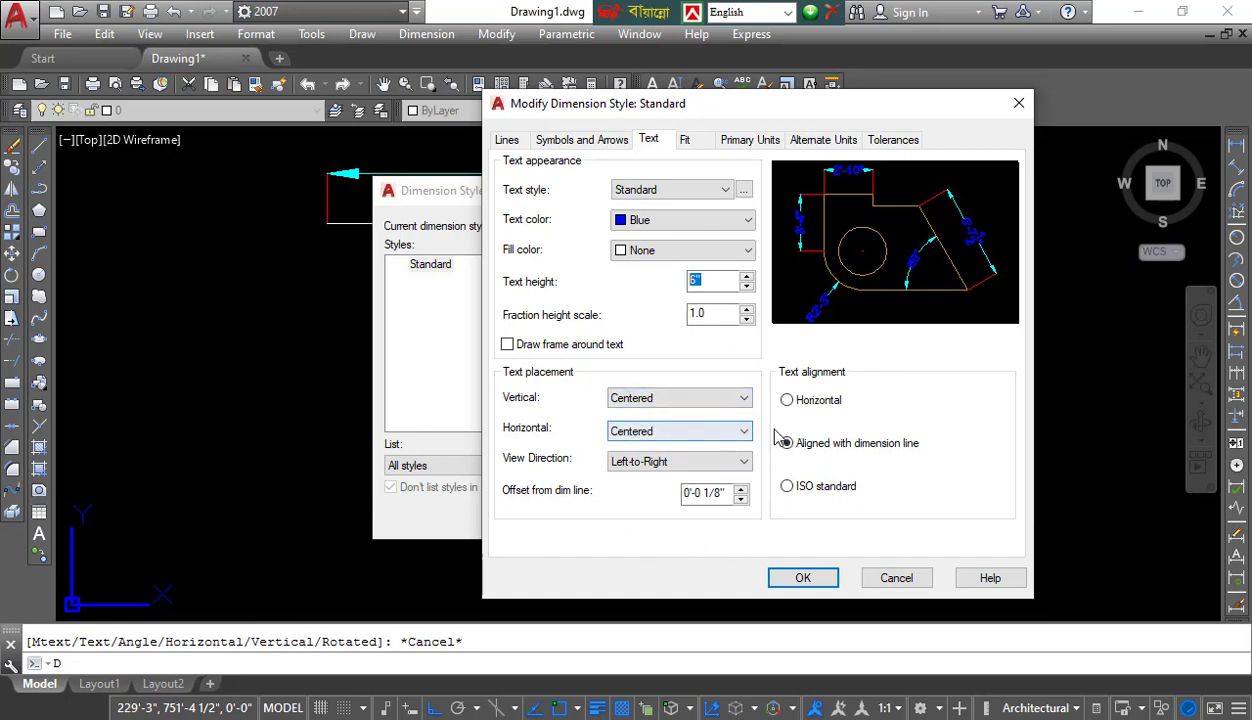
{"action": "left_click", "coordinate": [690, 142]}
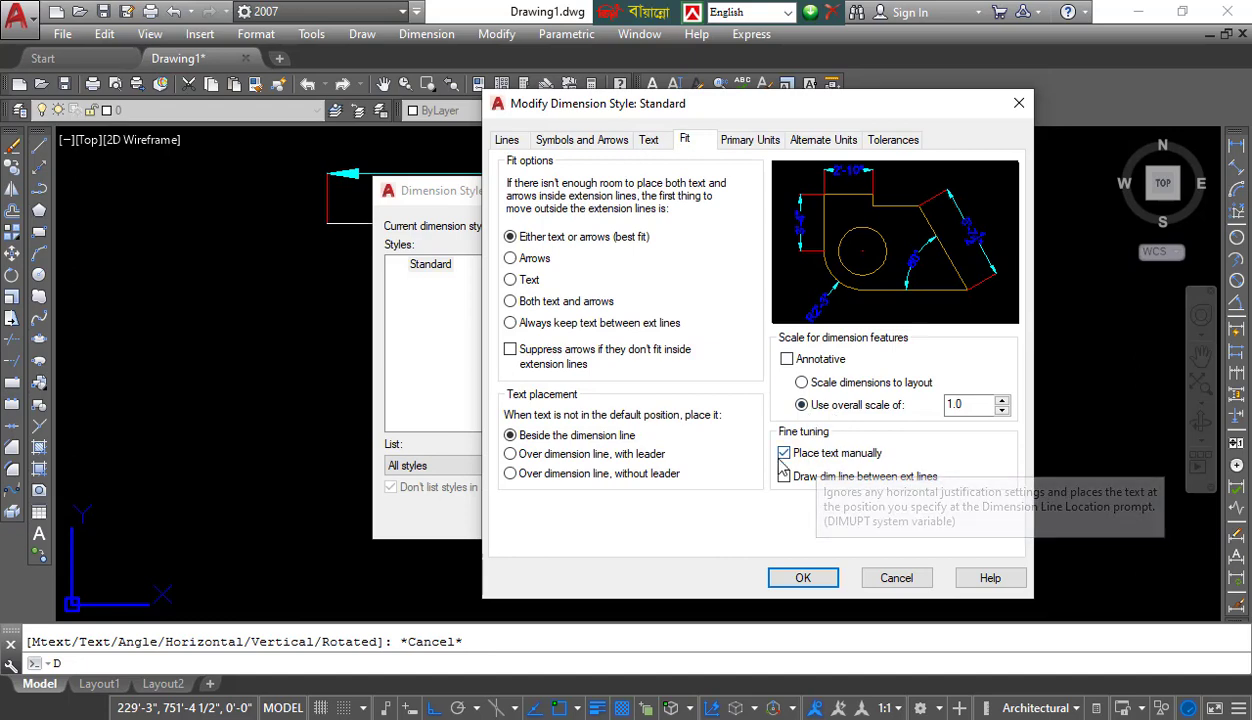
Step: Try the Scientific unit format for the Standard style's linear dimensions, restore Architectural and apply the style
{"action": "left_click", "coordinate": [745, 143]}
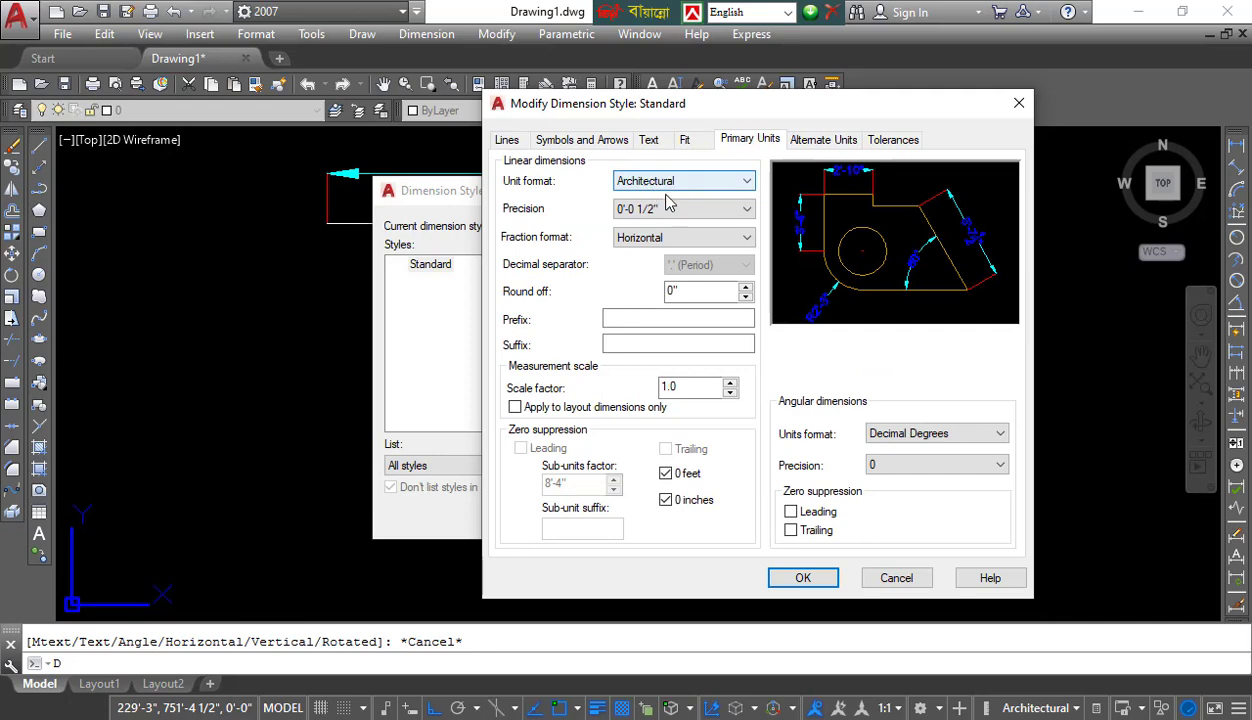
{"action": "left_click", "coordinate": [660, 183]}
{"action": "left_click", "coordinate": [690, 194]}
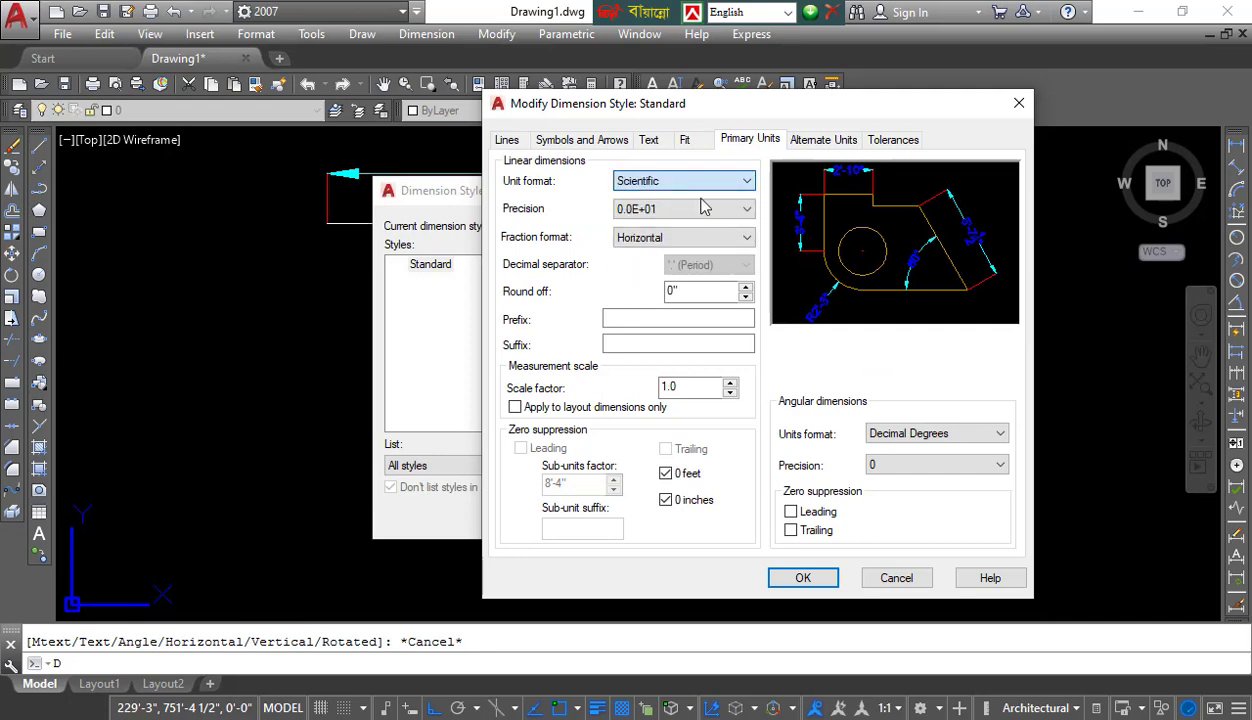
{"action": "left_click", "coordinate": [680, 181]}
{"action": "left_click", "coordinate": [660, 236]}
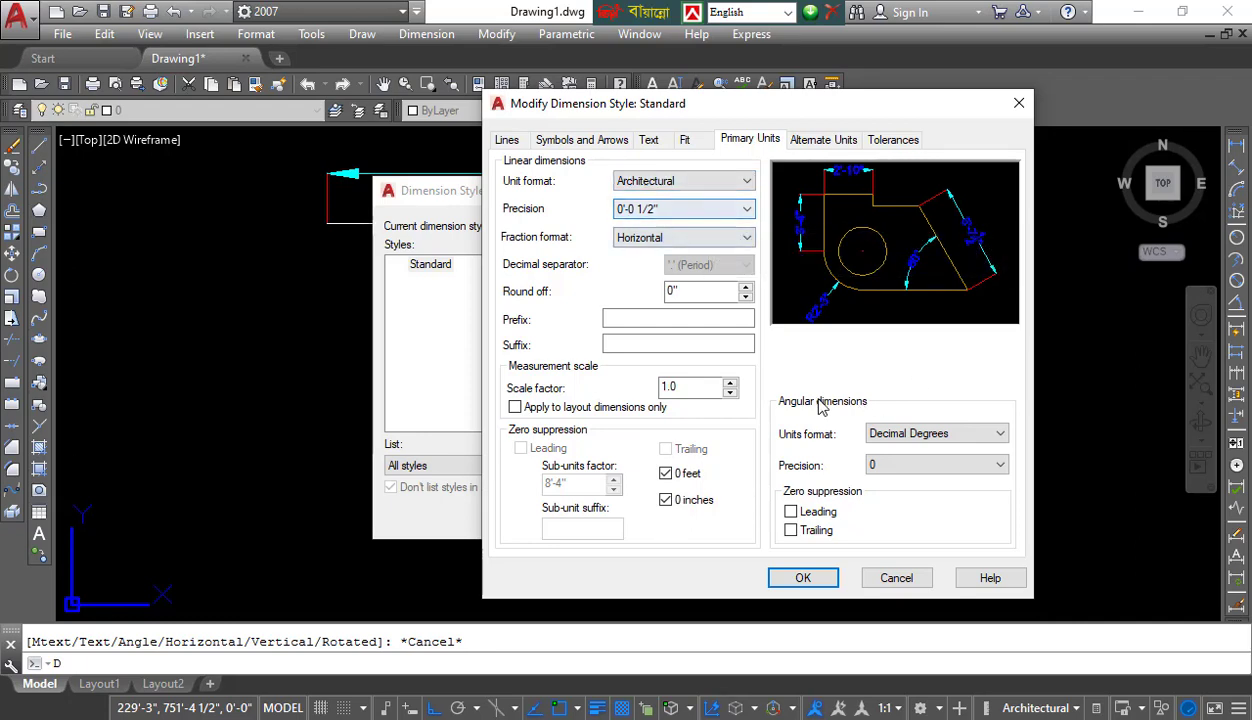
{"action": "left_click", "coordinate": [803, 580]}
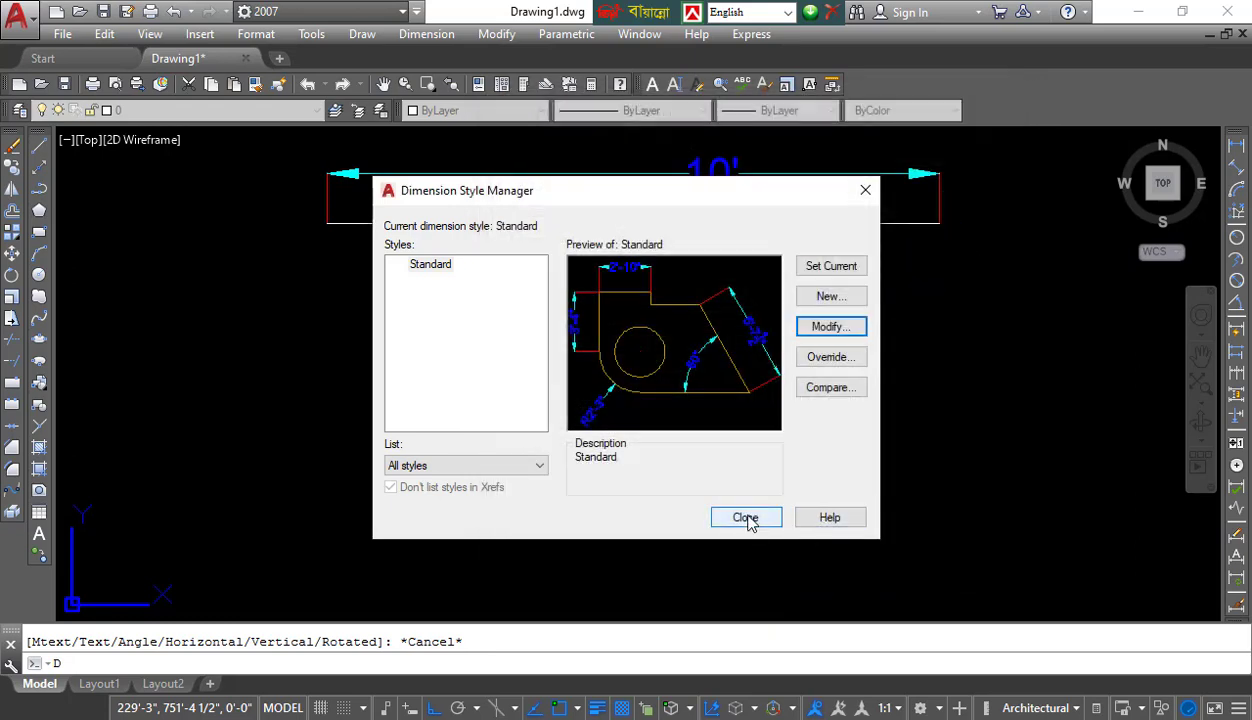
{"action": "left_click", "coordinate": [745, 518]}
Step: Create a new dimension style based on Standard for all dimensions, entering a first name as the style name
{"action": "scroll", "coordinate": [671, 393], "scroll_direction": "down", "scroll_amount": 6}
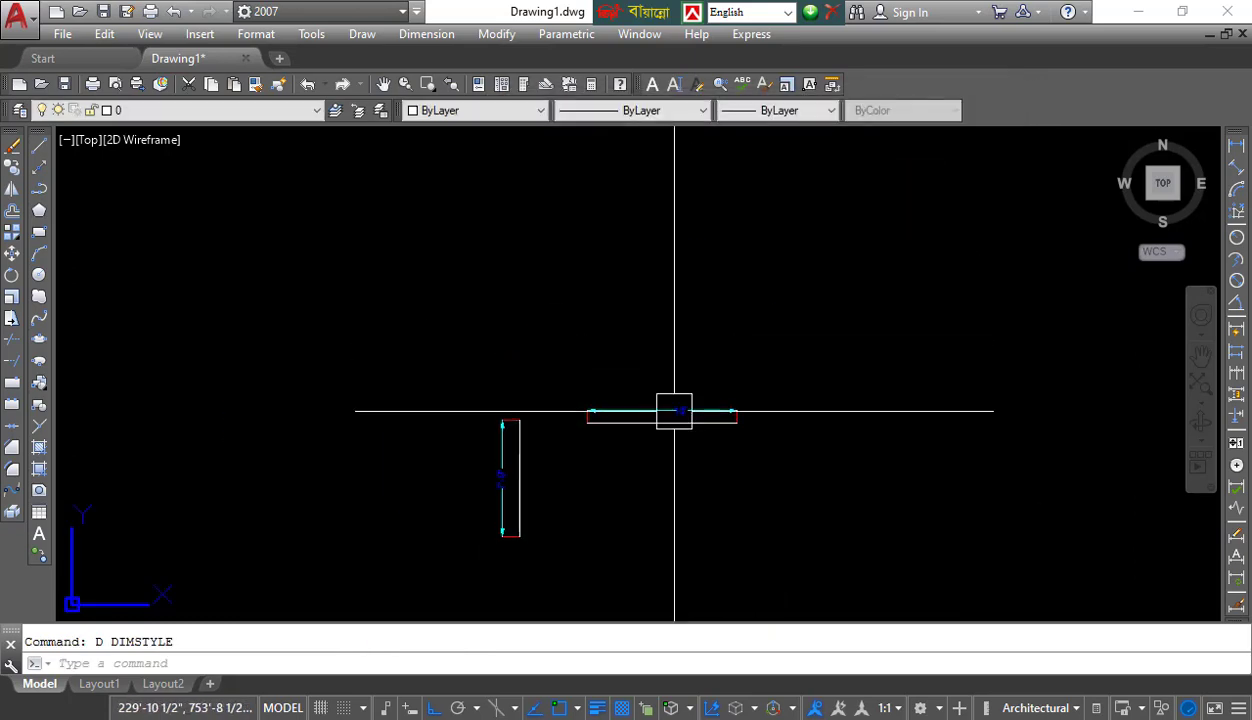
{"action": "scroll", "coordinate": [617, 338], "scroll_direction": "down", "scroll_amount": 2}
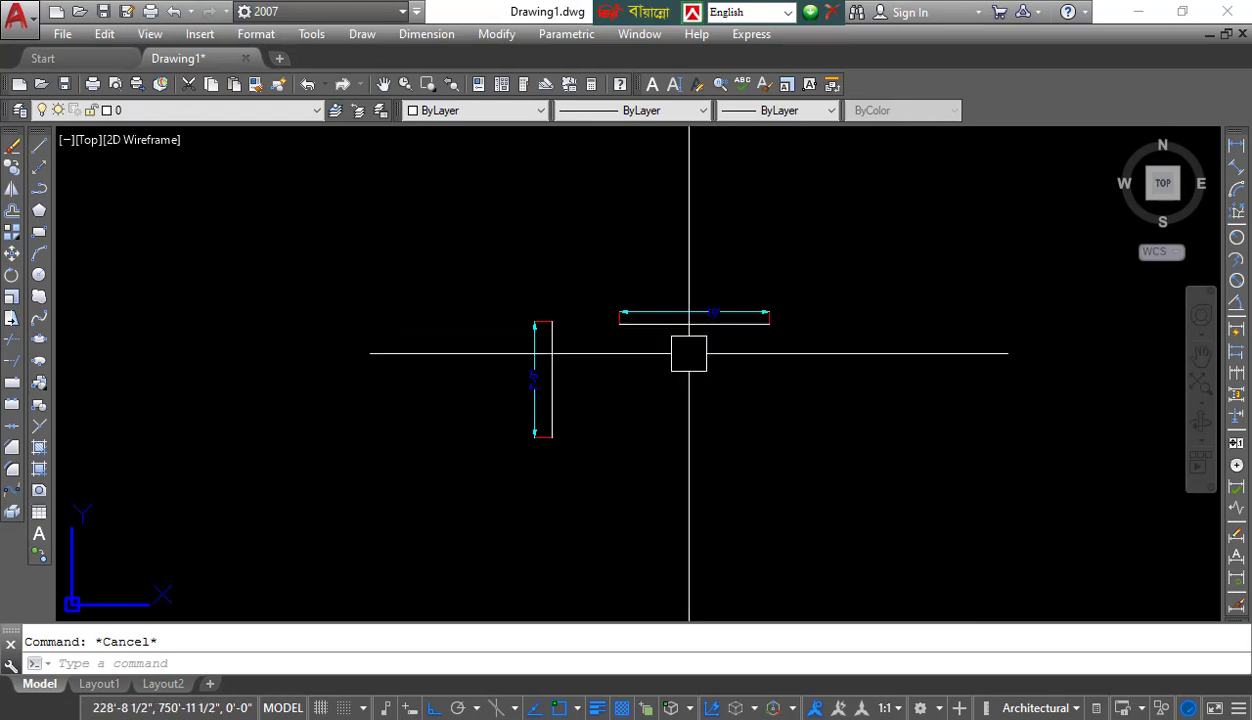
{"action": "type", "text": "d"}
{"action": "key", "text": "Return"}
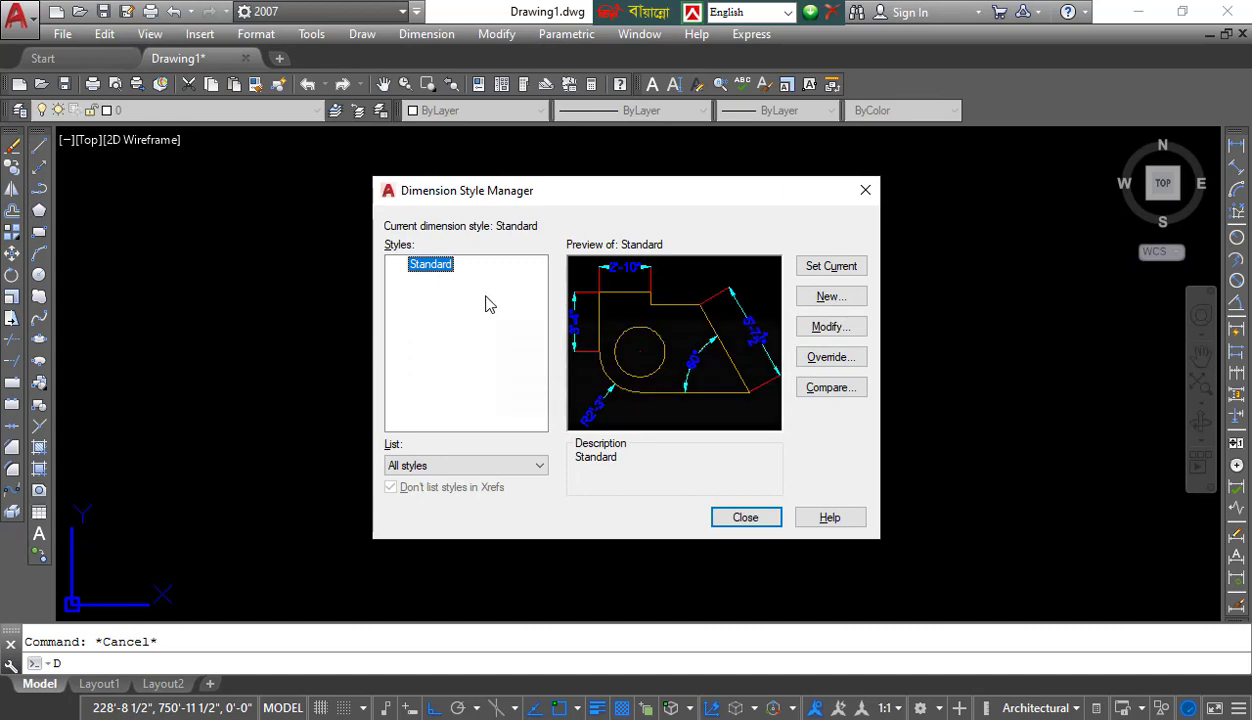
{"action": "left_click", "coordinate": [834, 300]}
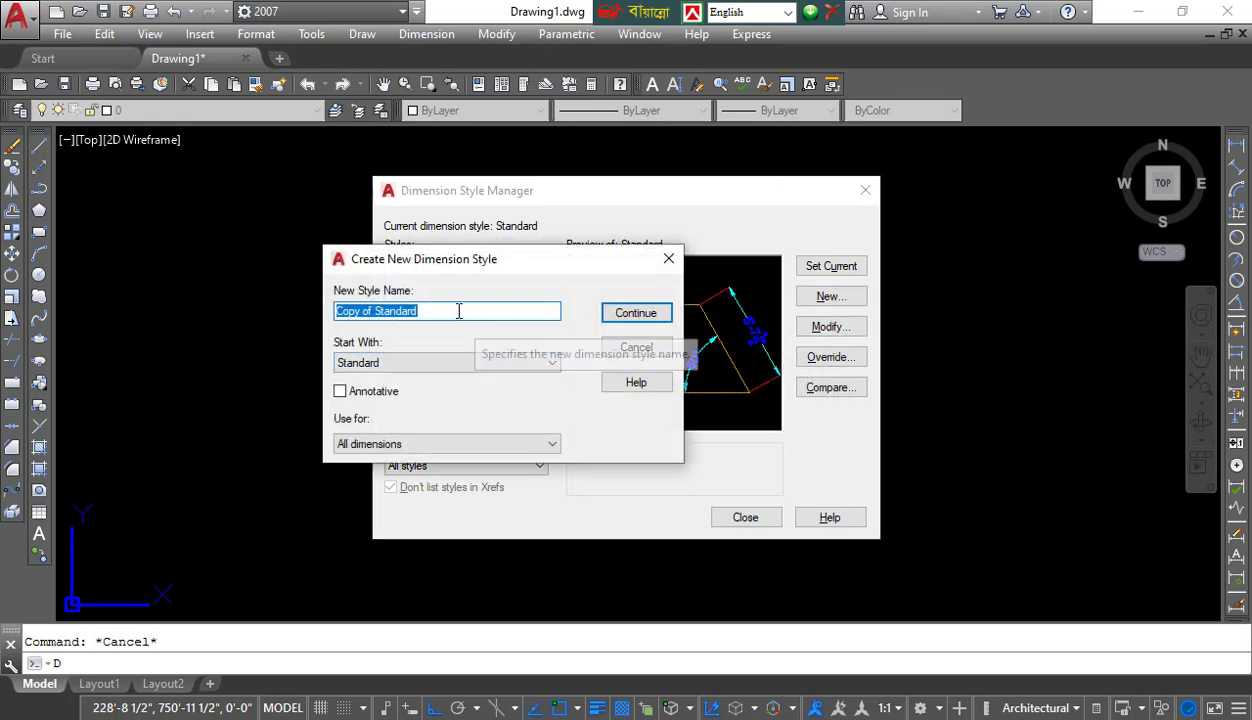
{"action": "type", "text": "MUSA"}
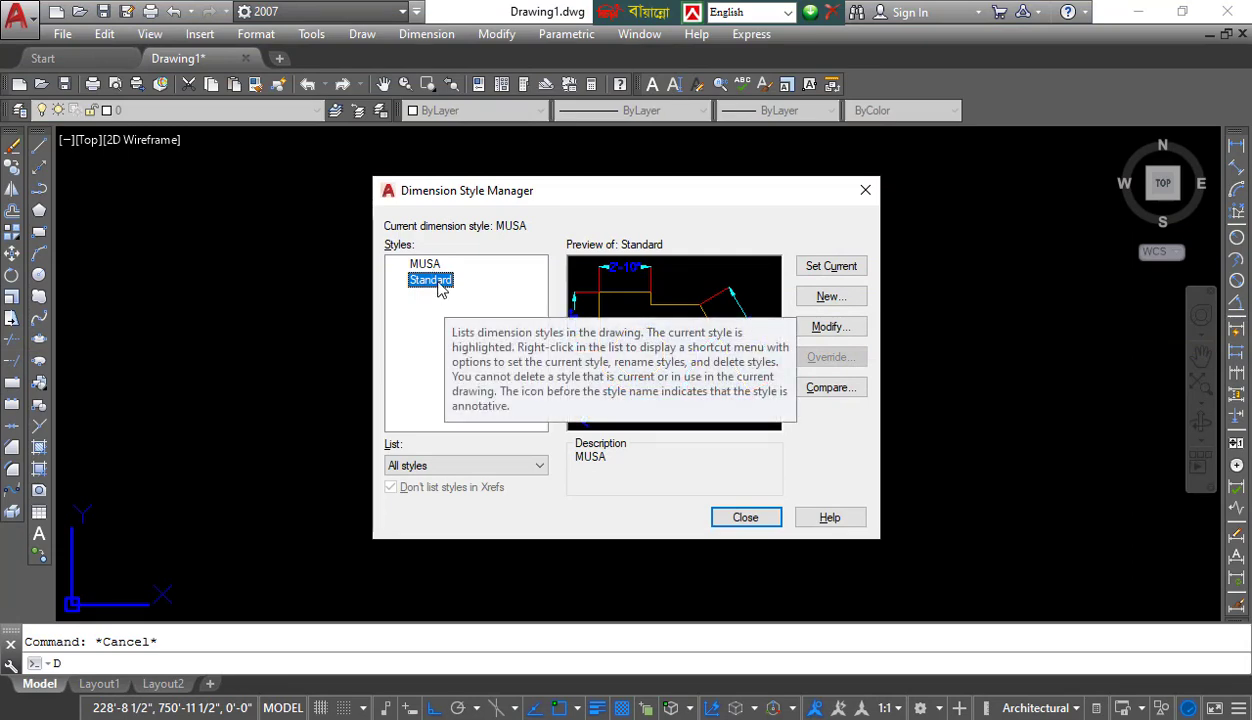
Step: Make Standard the current dimension style, and switch the current style back to the newly created one
{"action": "left_click", "coordinate": [835, 270]}
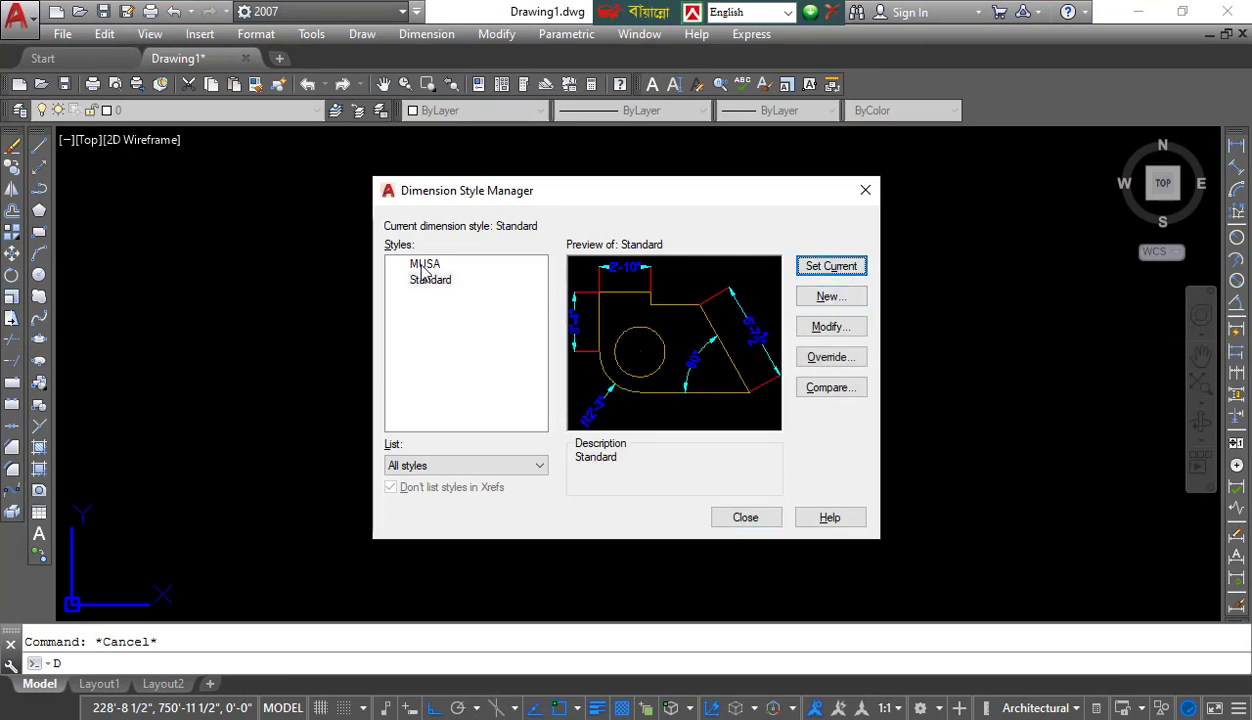
{"action": "left_click", "coordinate": [425, 265]}
{"action": "left_click", "coordinate": [834, 267]}
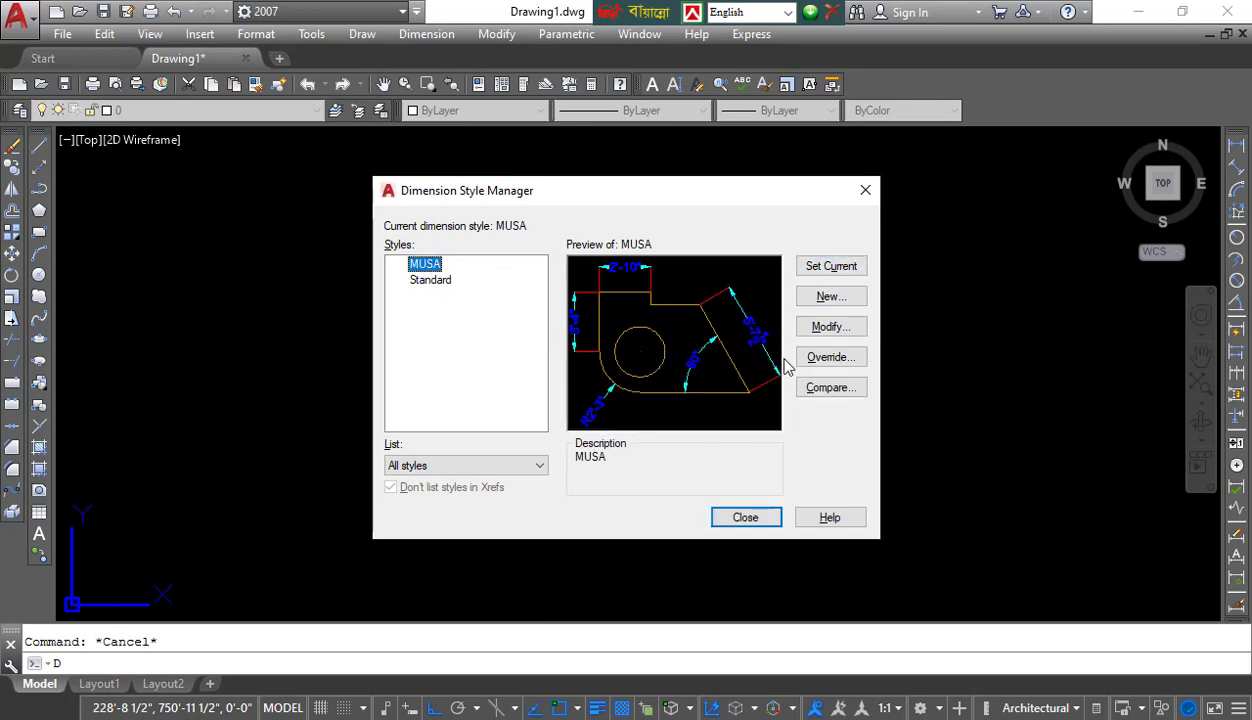
Step: Set the dimension text colour of the newly created style to yellow and close the style manager
{"action": "left_click", "coordinate": [830, 328]}
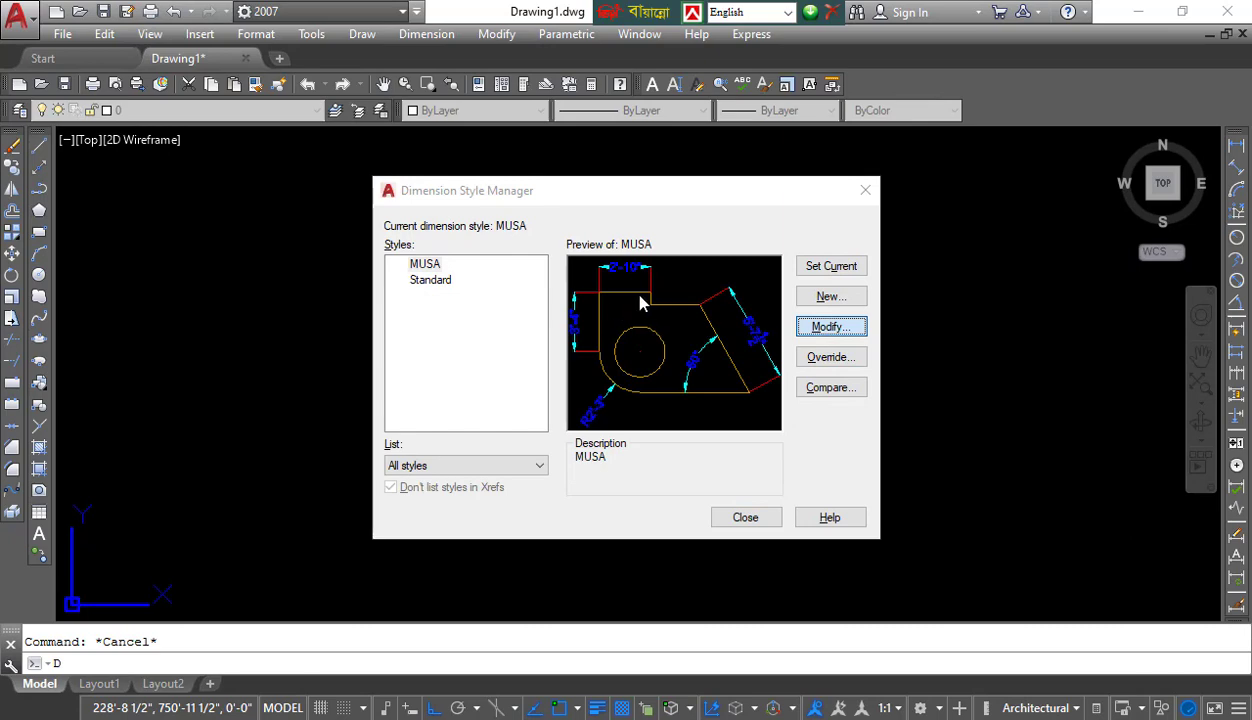
{"action": "left_click", "coordinate": [655, 140]}
{"action": "left_click", "coordinate": [685, 219]}
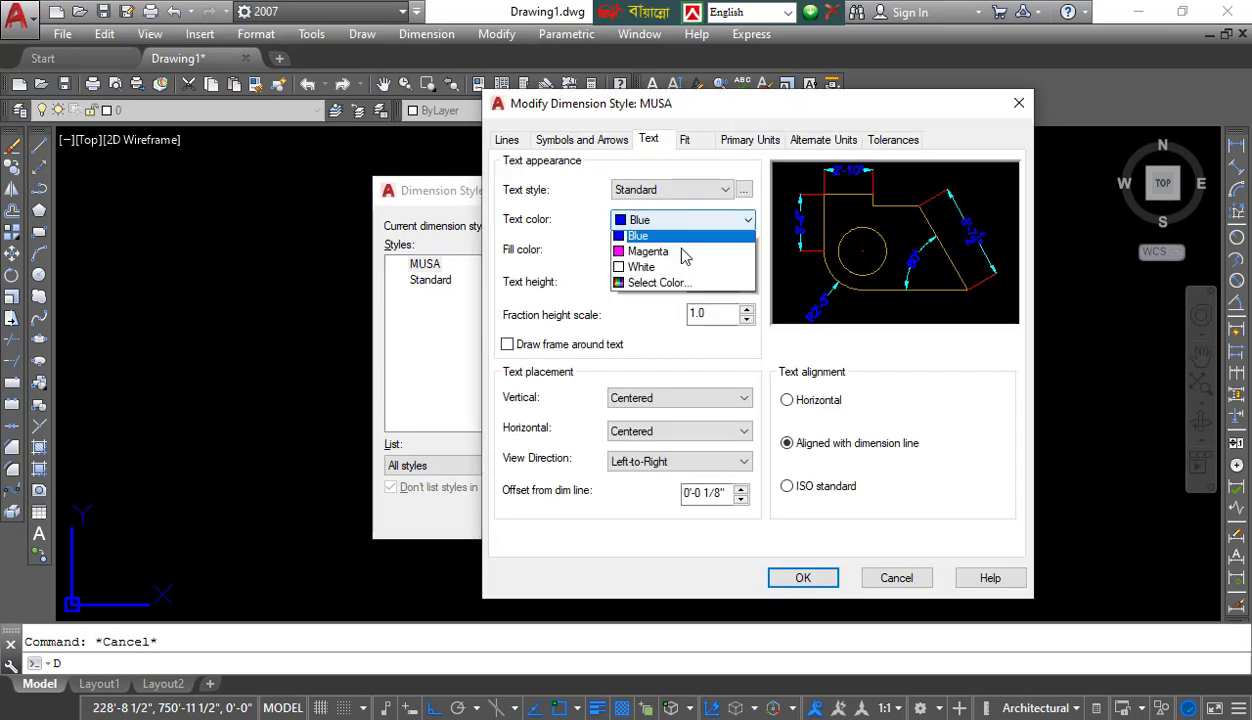
{"action": "left_click", "coordinate": [670, 282]}
{"action": "left_click", "coordinate": [801, 578]}
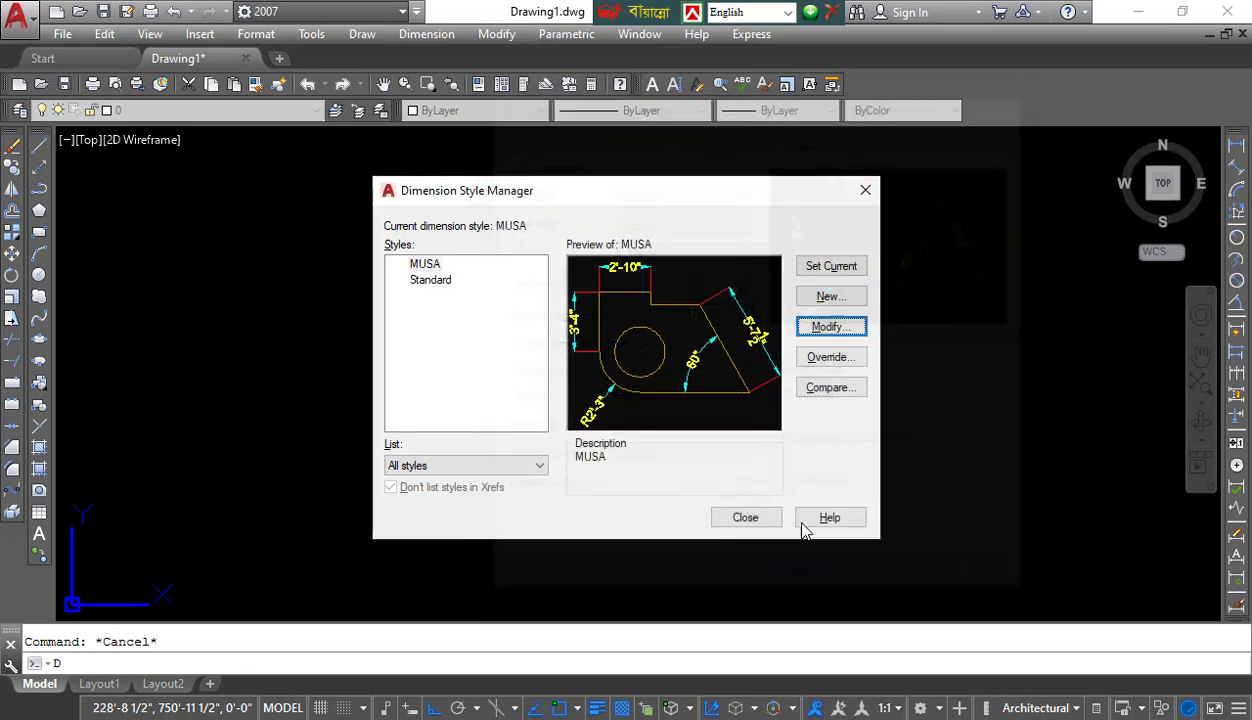
{"action": "left_click", "coordinate": [746, 516]}
{"action": "type", "text": "d"}
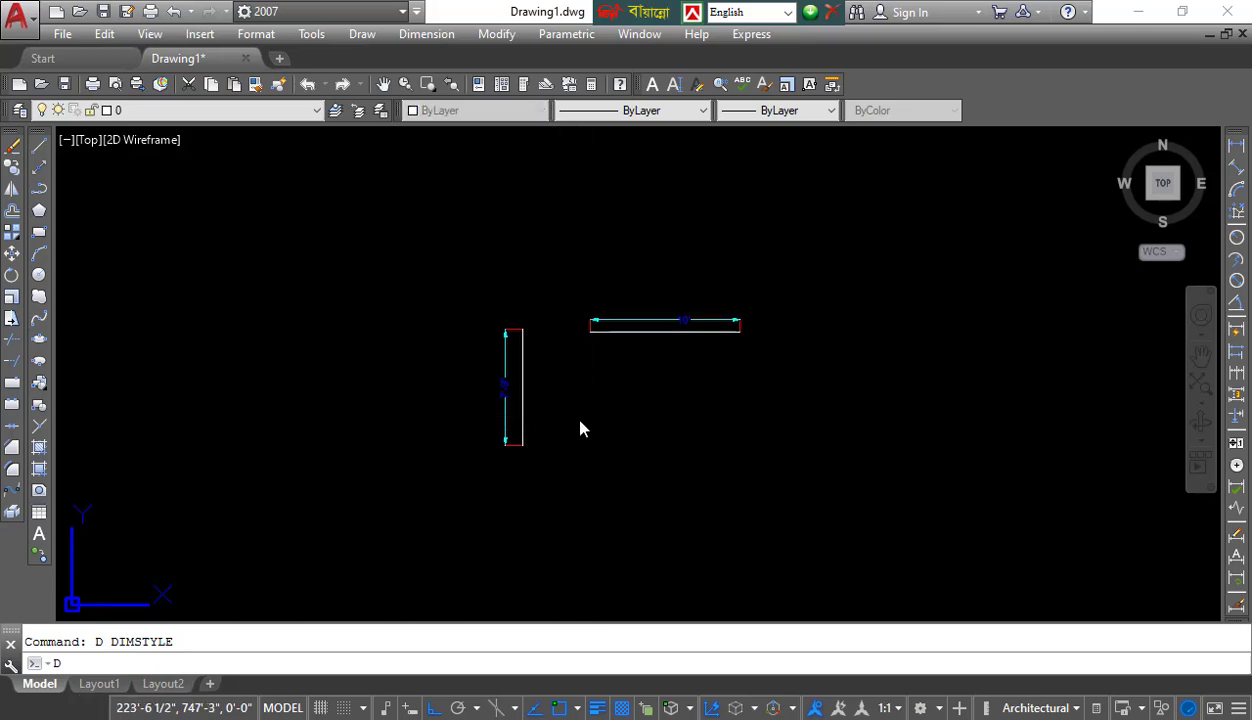
{"action": "key", "text": "Return"}
{"action": "key", "text": "Escape"}
{"action": "key", "text": "Return"}
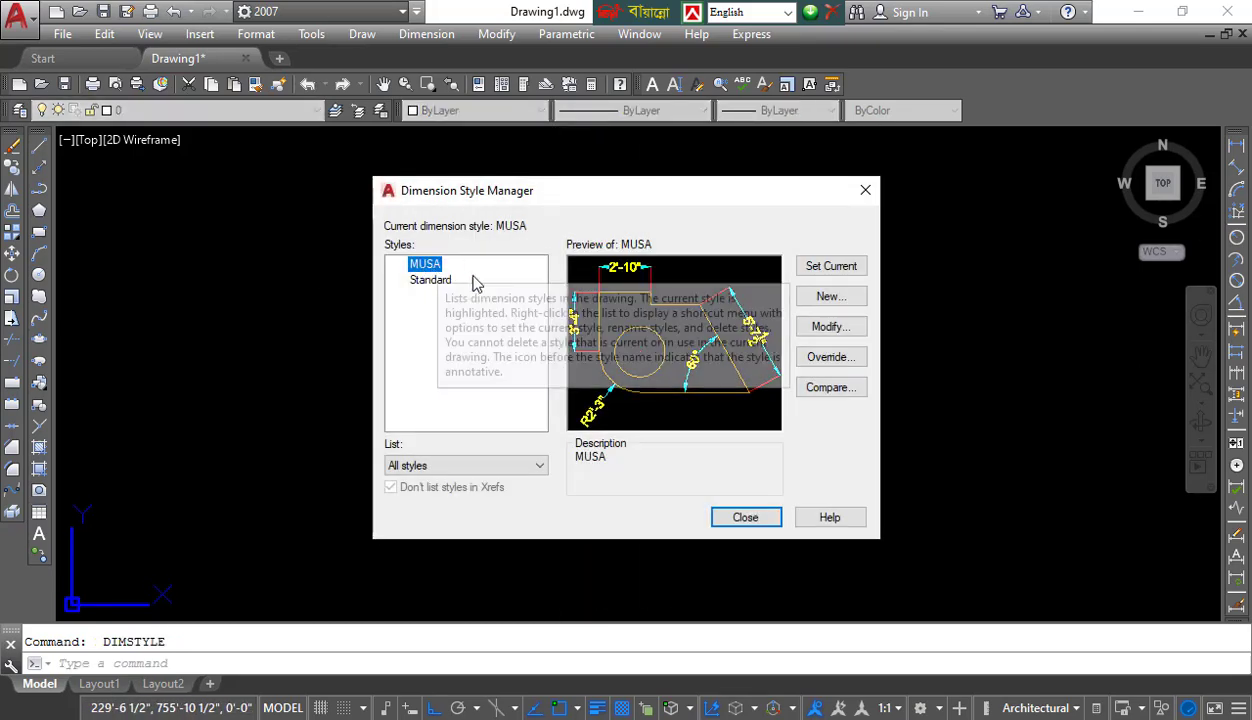
{"action": "key", "text": "Escape"}
Step: Add a linear dimension to the horizontal line by selecting the line, placing the dimension below it
{"action": "left_click", "coordinate": [1237, 145]}
{"action": "scroll", "coordinate": [711, 332], "scroll_direction": "up", "scroll_amount": 4}
{"action": "key", "text": "Return"}
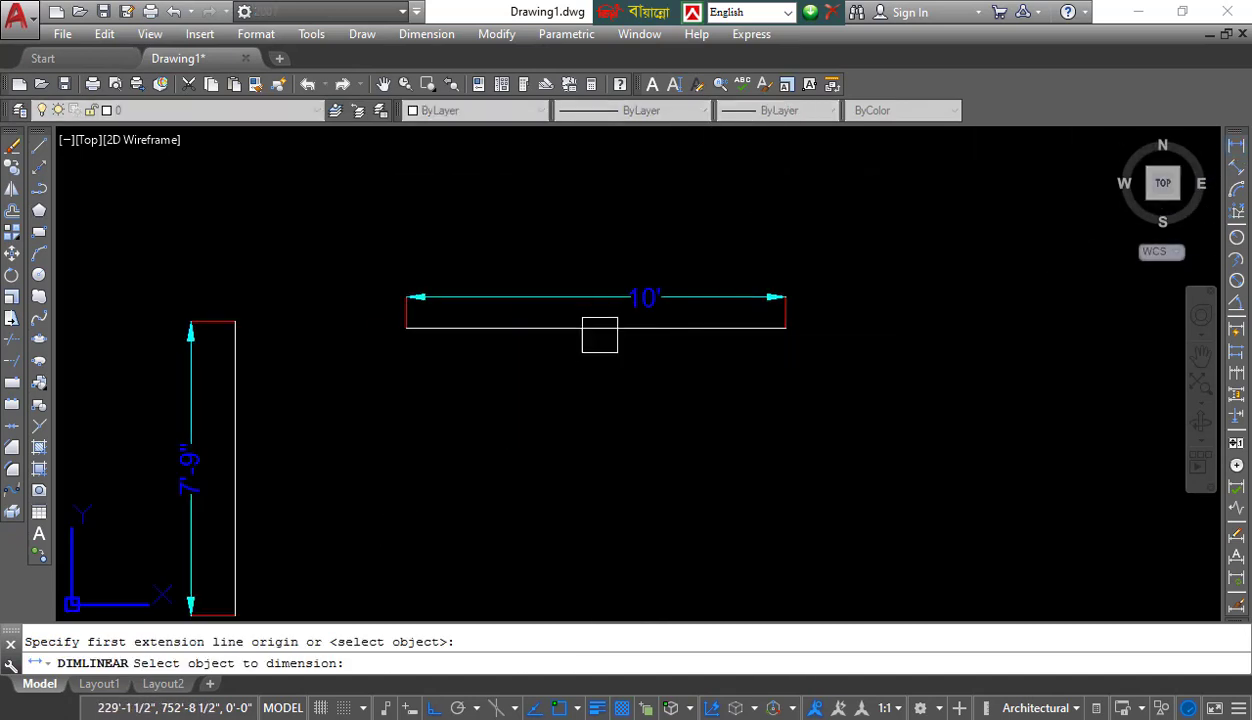
{"action": "left_click", "coordinate": [598, 330]}
{"action": "left_click", "coordinate": [600, 366]}
Step: Compare the new dimension below the horizontal line with the older dimension above it
{"action": "scroll", "coordinate": [620, 369], "scroll_direction": "up", "scroll_amount": 2}
{"action": "left_click", "coordinate": [663, 404]}
{"action": "left_click", "coordinate": [467, 290]}
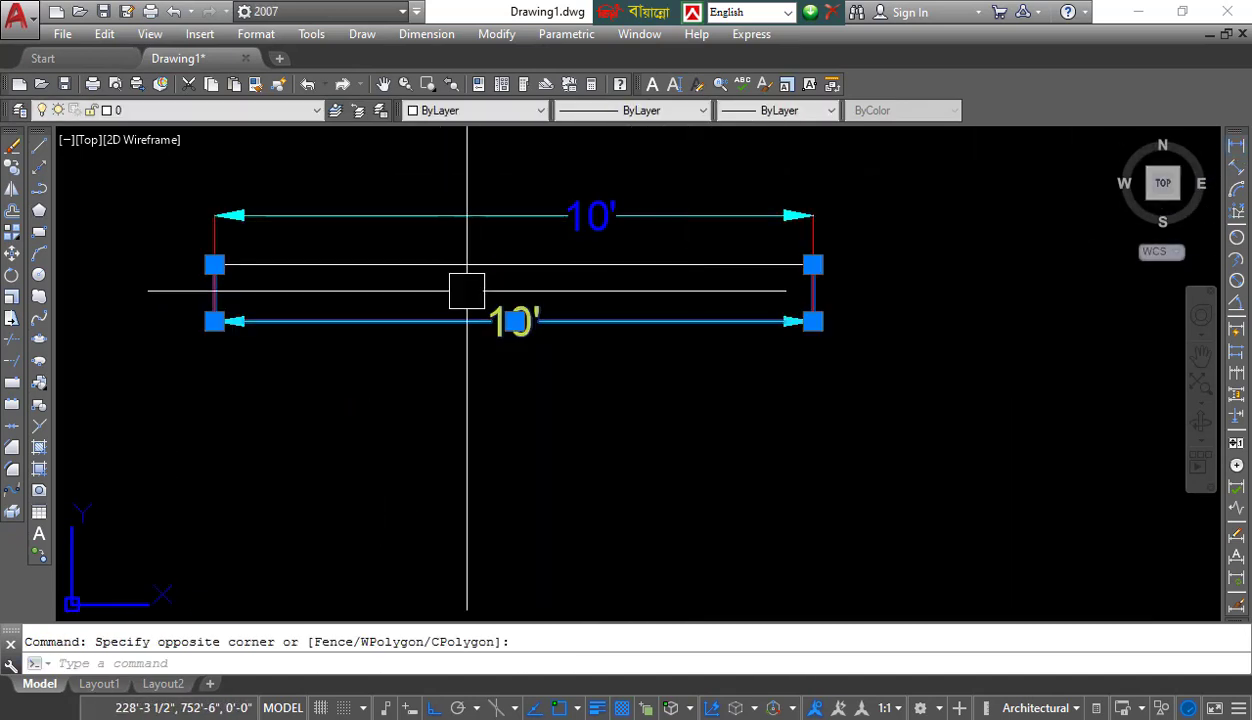
{"action": "scroll", "coordinate": [561, 305], "scroll_direction": "down", "scroll_amount": 5}
{"action": "scroll", "coordinate": [532, 304], "scroll_direction": "up", "scroll_amount": 5}
{"action": "key", "text": "Escape"}
{"action": "left_click", "coordinate": [609, 235]}
{"action": "key", "text": "Escape"}
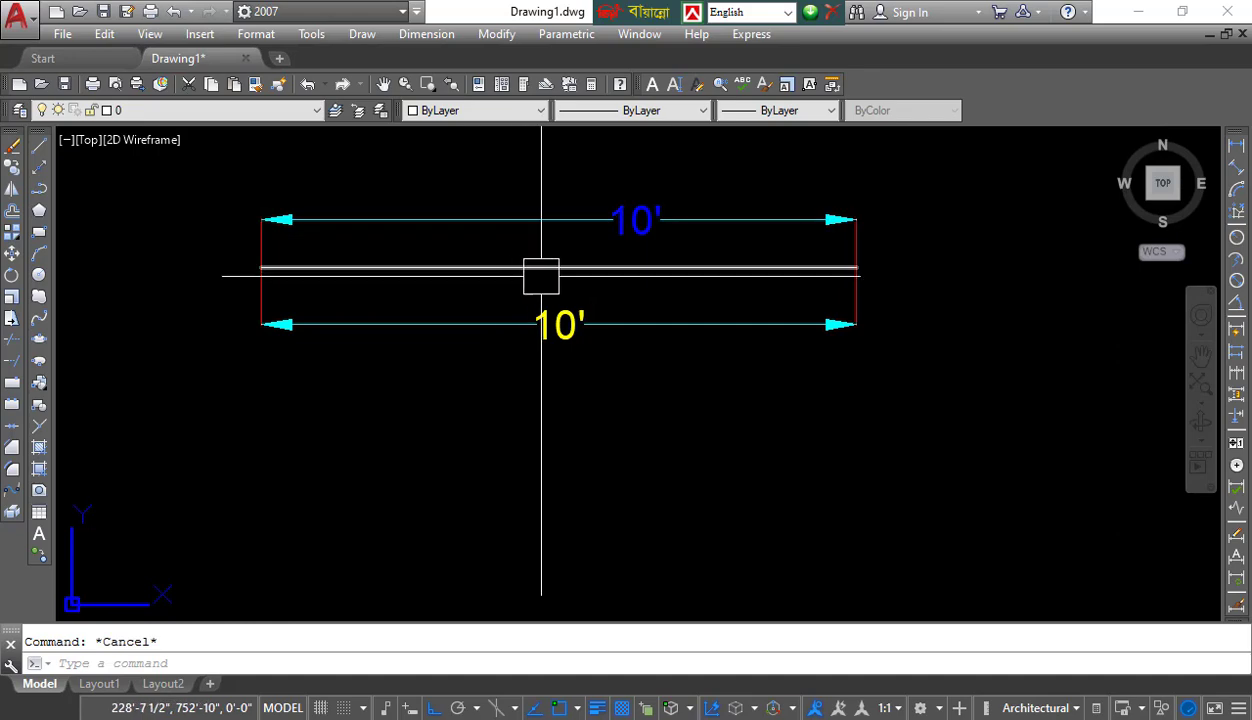
Step: Set the first and second arrowheads of the newly created dimension style to Architectural tick
{"action": "type", "text": "d"}
{"action": "key", "text": "Return"}
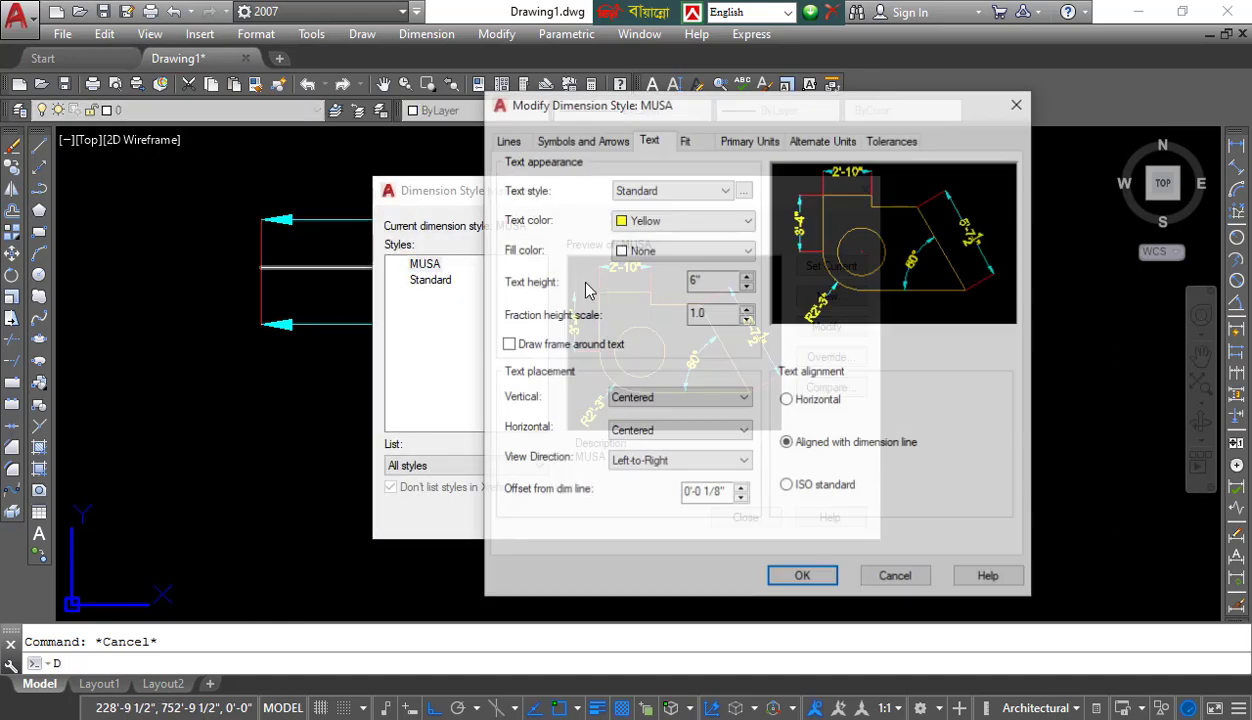
{"action": "left_click", "coordinate": [574, 143]}
{"action": "left_click", "coordinate": [600, 200]}
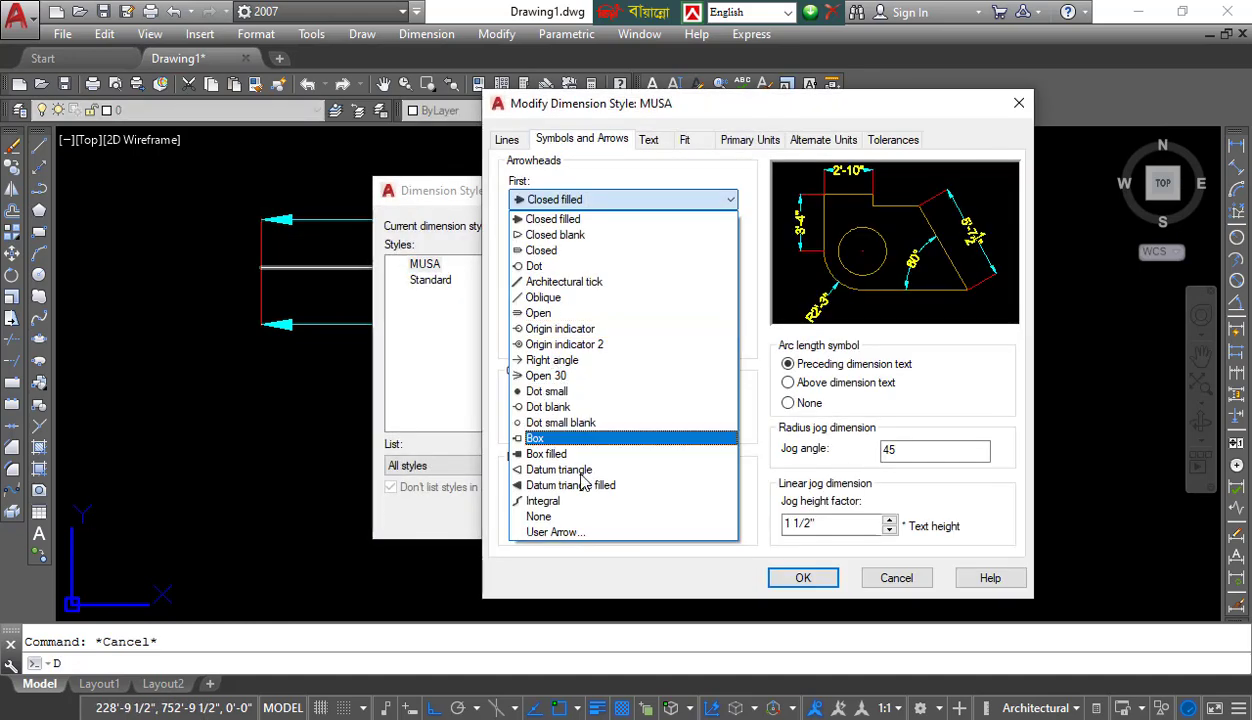
{"action": "left_click", "coordinate": [563, 282]}
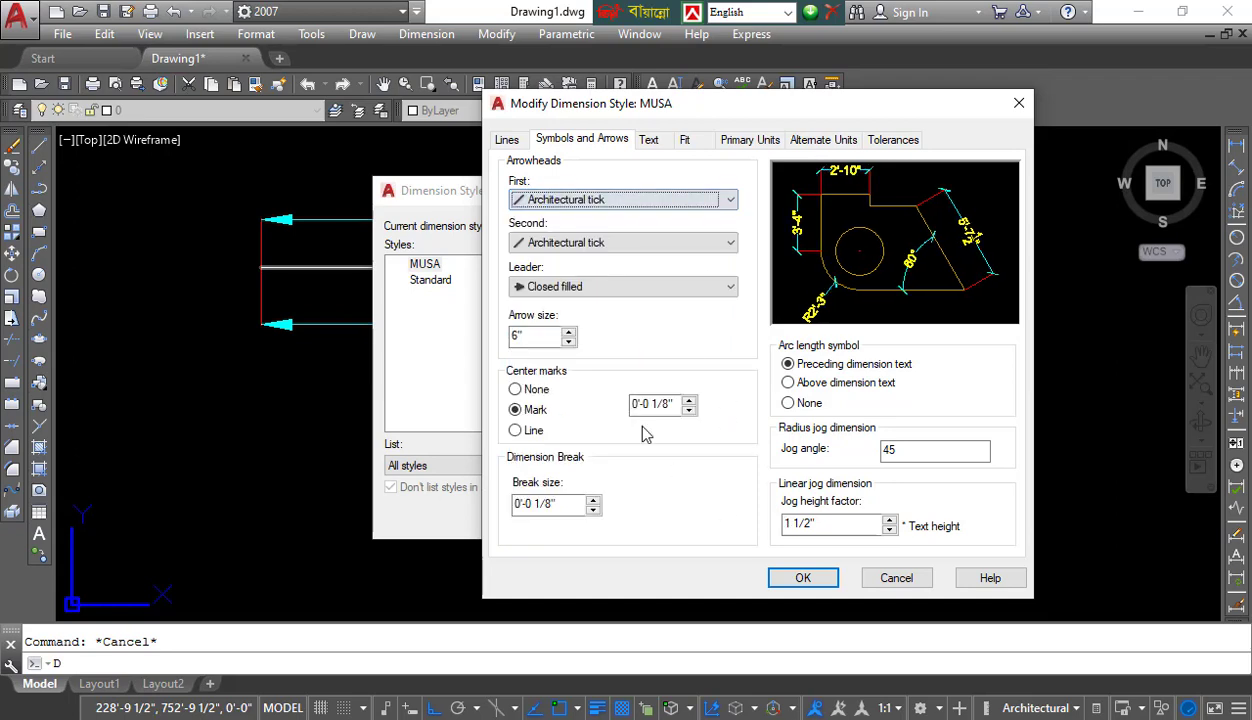
{"action": "left_click", "coordinate": [804, 578]}
{"action": "left_click", "coordinate": [763, 520]}
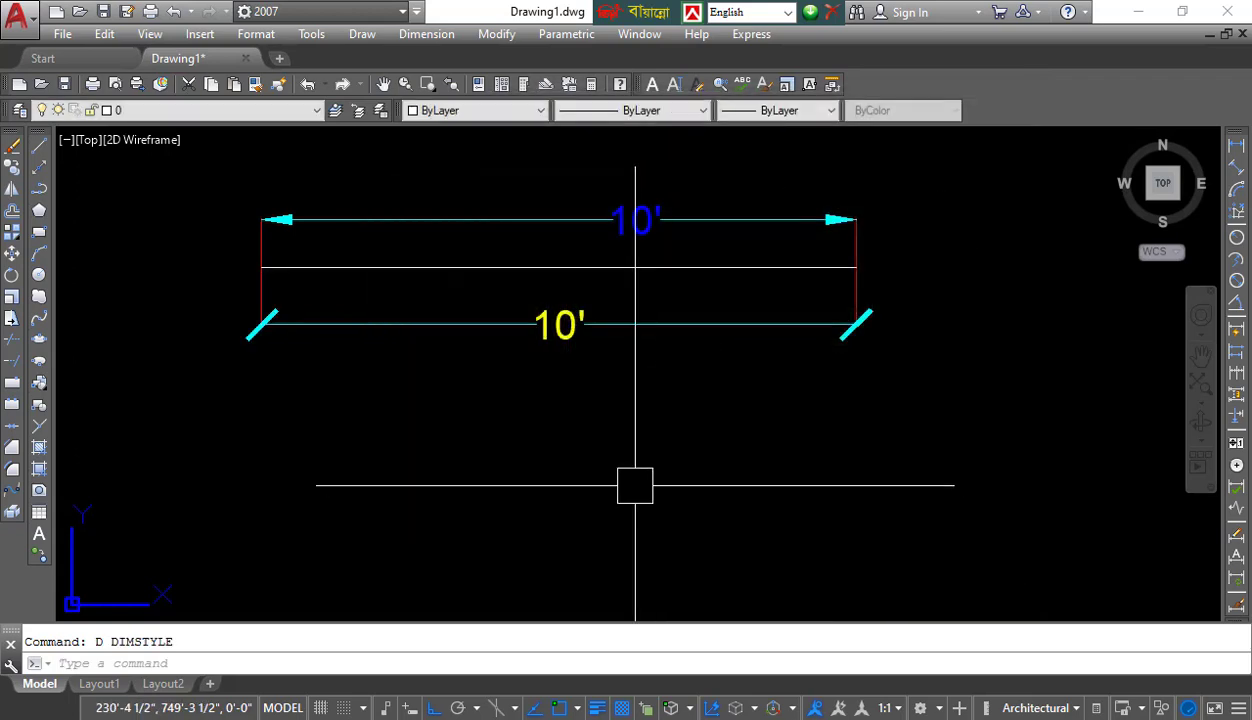
Step: Examine how the dimensions in the two styles differ on the horizontal and vertical lines
{"action": "scroll", "coordinate": [634, 486], "scroll_direction": "down", "scroll_amount": 3}
{"action": "scroll", "coordinate": [442, 363], "scroll_direction": "down", "scroll_amount": 3}
{"action": "scroll", "coordinate": [425, 366], "scroll_direction": "up", "scroll_amount": 2}
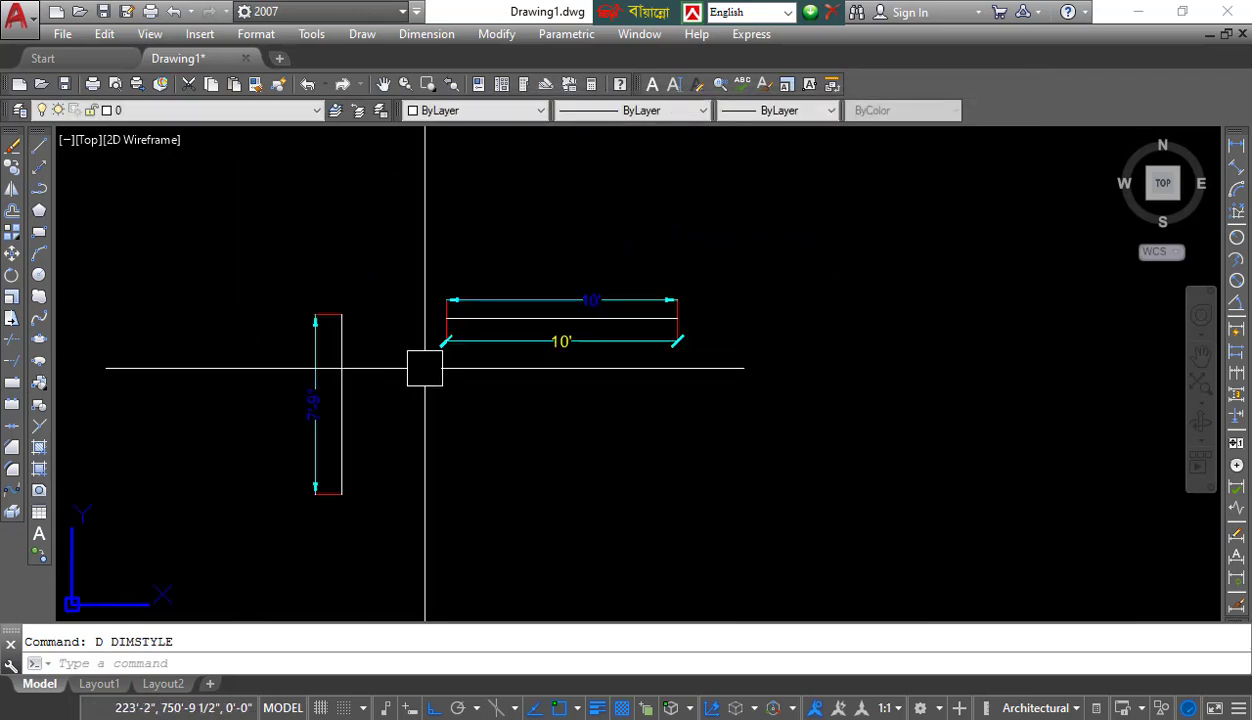
{"action": "scroll", "coordinate": [440, 355], "scroll_direction": "down", "scroll_amount": 3}
{"action": "scroll", "coordinate": [400, 338], "scroll_direction": "up", "scroll_amount": 3}
{"action": "scroll", "coordinate": [400, 338], "scroll_direction": "up", "scroll_amount": 2}
{"action": "scroll", "coordinate": [460, 330], "scroll_direction": "down", "scroll_amount": 4}
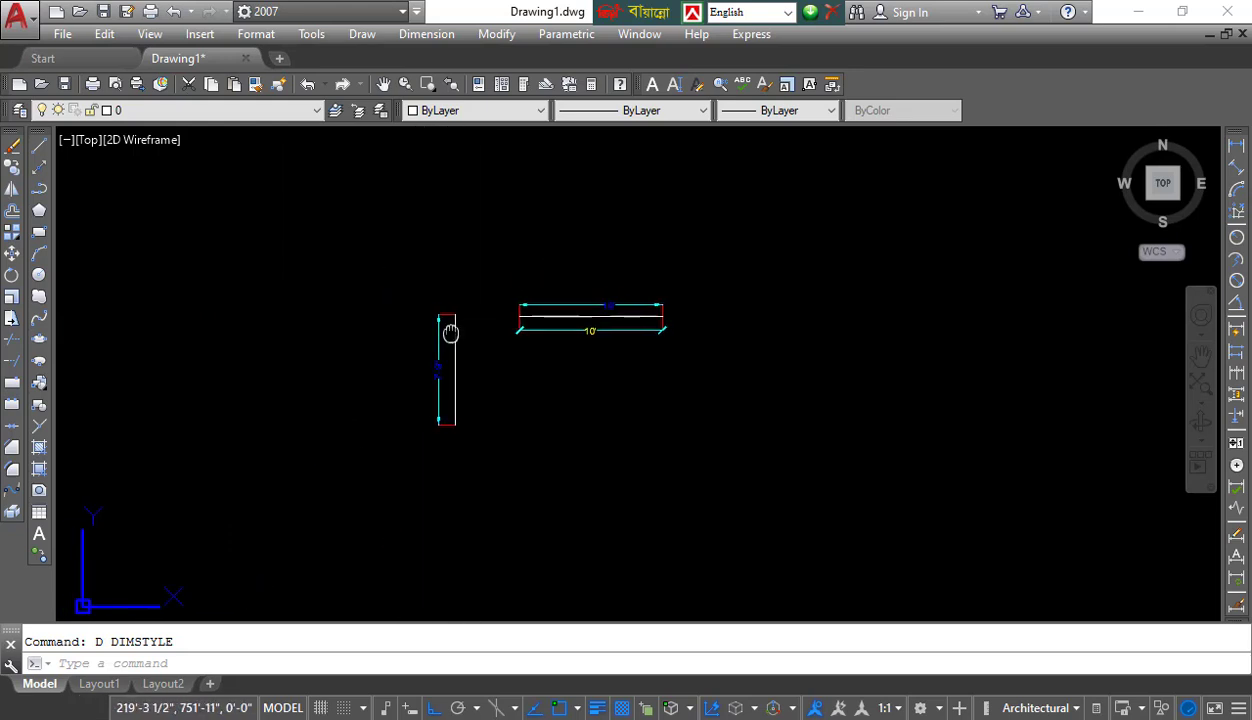
{"action": "middle_click_drag", "start_coordinate": [622, 334], "coordinate": [531, 310]}
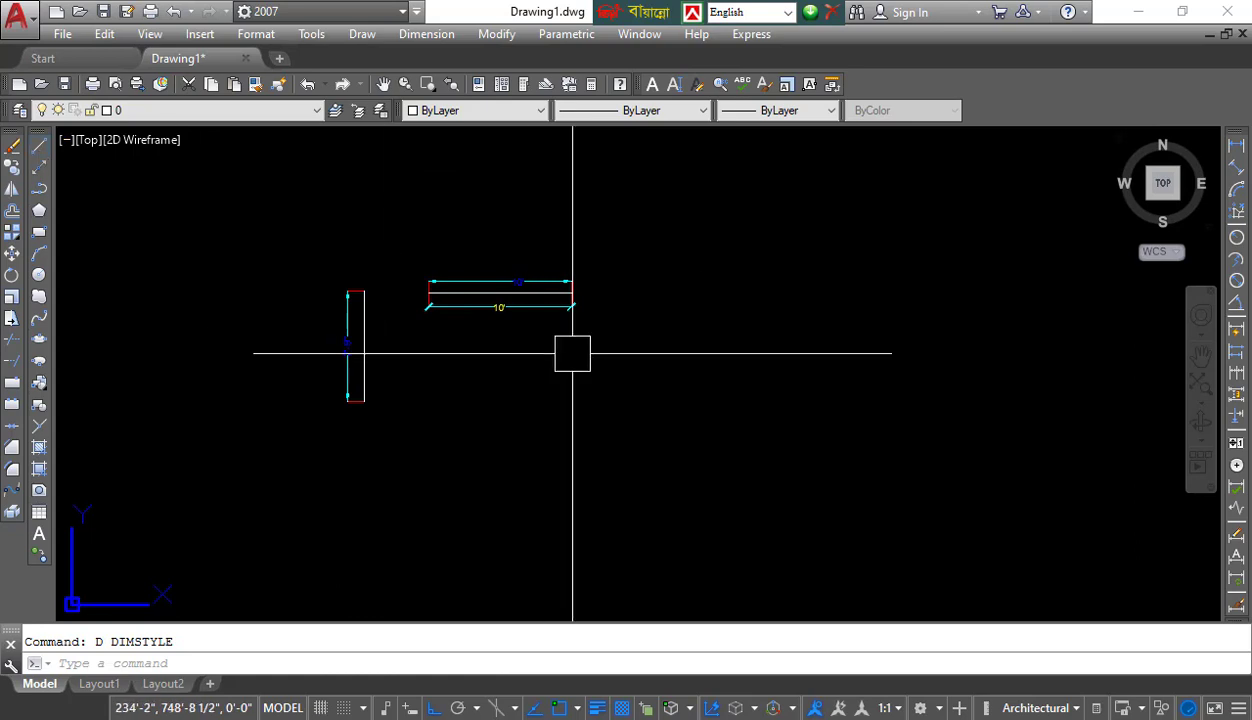
Step: Draw a line about 8'-8" long with Ortho off, sloping down to the right beside the horizontal line
{"action": "scroll", "coordinate": [748, 349], "scroll_direction": "up", "scroll_amount": 2}
{"action": "left_click", "coordinate": [41, 147]}
{"action": "left_click", "coordinate": [531, 265]}
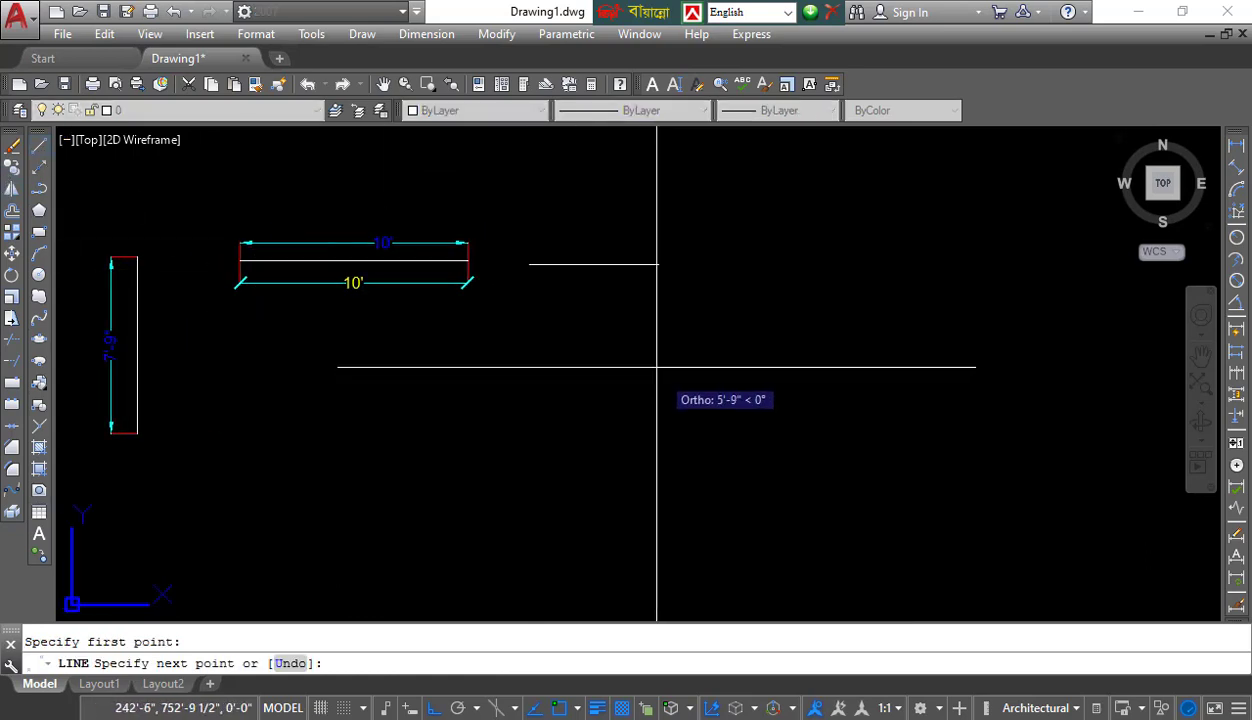
{"action": "key", "text": "F8"}
{"action": "left_click", "coordinate": [700, 357]}
{"action": "key", "text": "Escape"}
{"action": "middle_click_drag", "start_coordinate": [696, 329], "coordinate": [637, 355]}
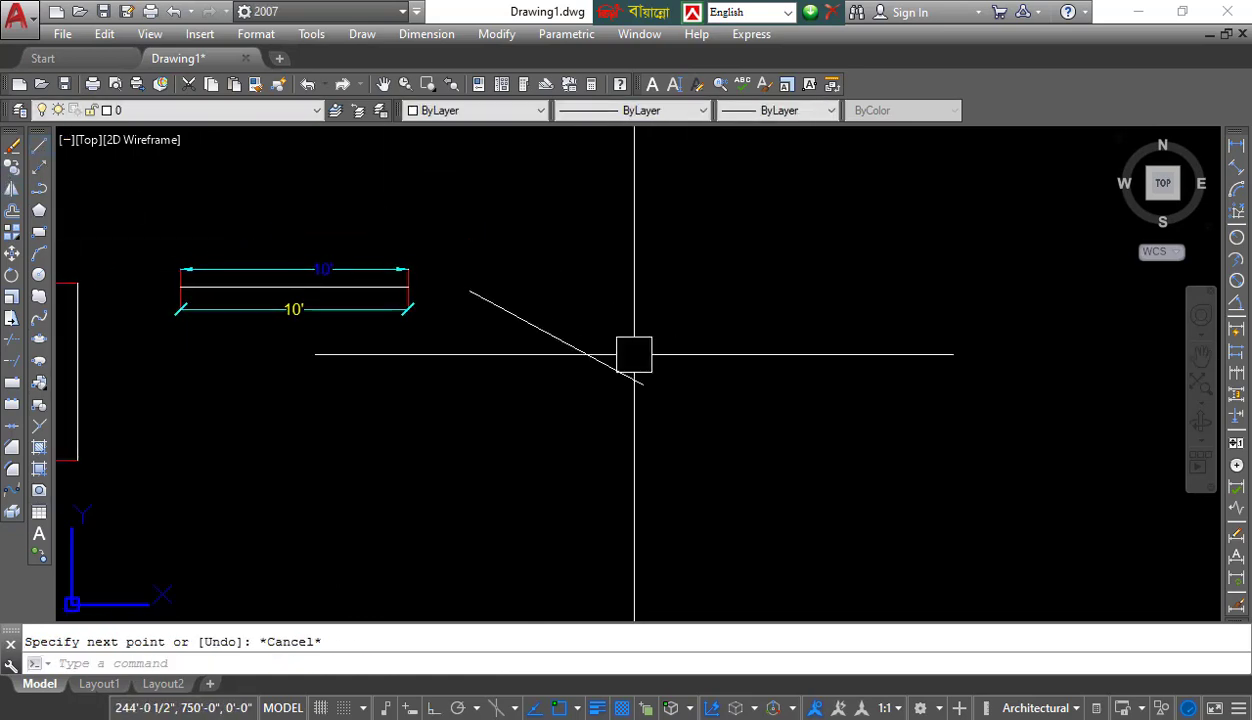
Step: Add an aligned dimension between the sloped line's endpoints, placed parallel above the line
{"action": "left_click", "coordinate": [1236, 172]}
{"action": "middle_click_drag", "start_coordinate": [787, 272], "coordinate": [892, 246]}
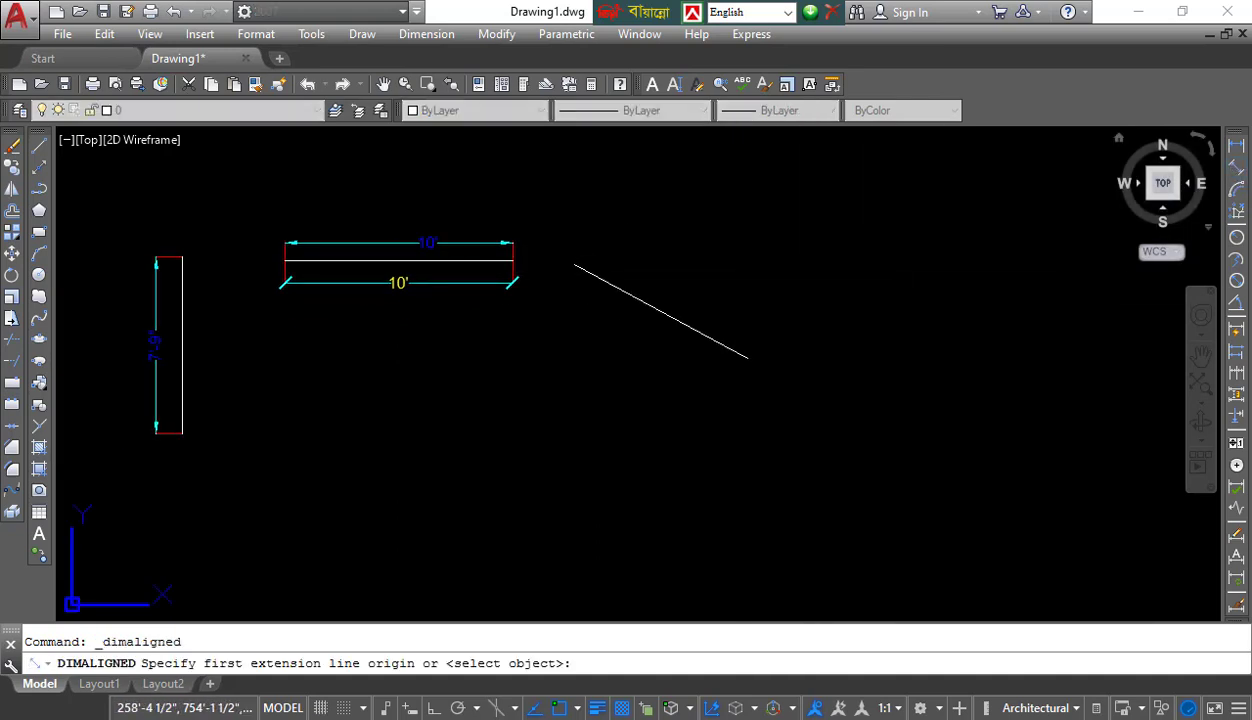
{"action": "key", "text": "Escape"}
{"action": "left_click", "coordinate": [1236, 170]}
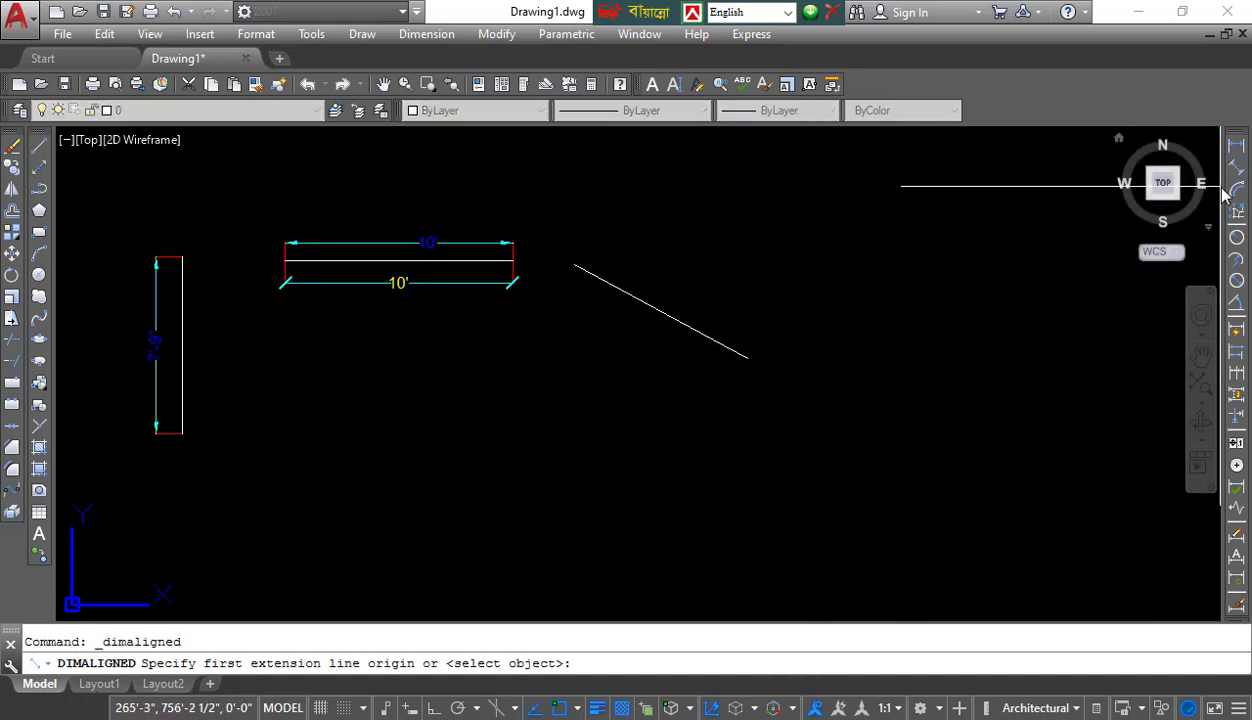
{"action": "scroll", "coordinate": [660, 285], "scroll_direction": "up", "scroll_amount": 2}
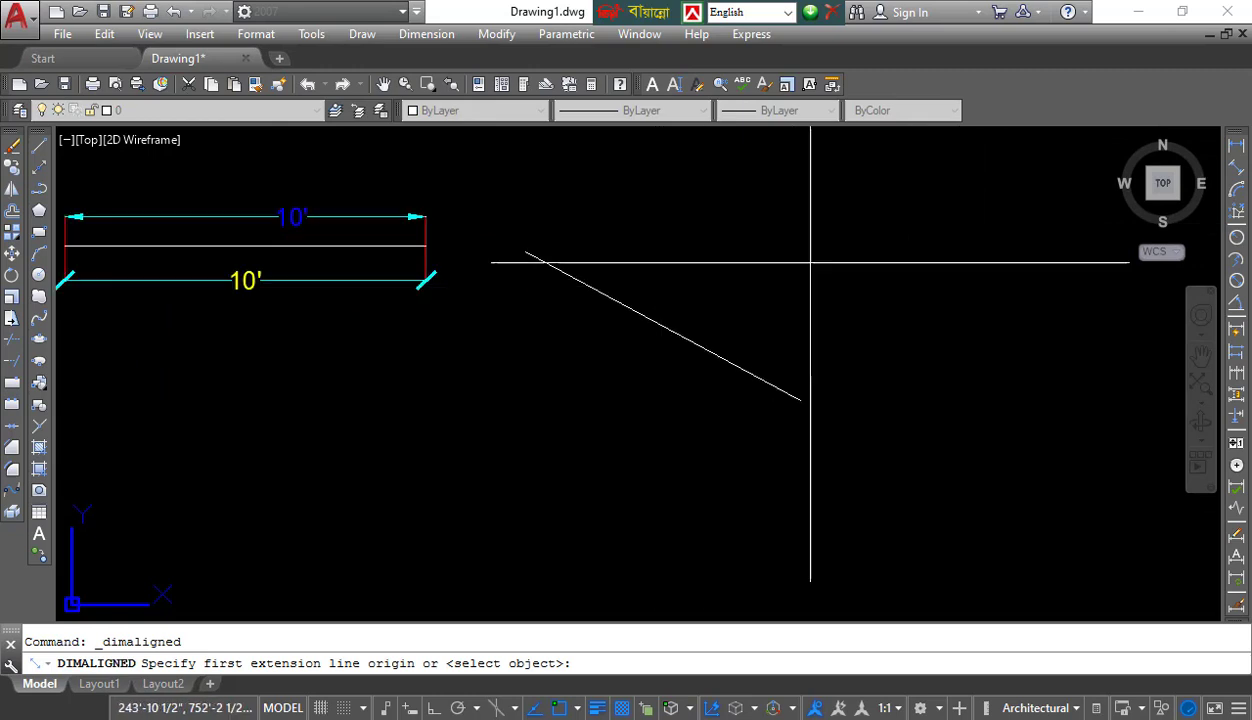
{"action": "left_click", "coordinate": [525, 252]}
{"action": "left_click", "coordinate": [800, 400]}
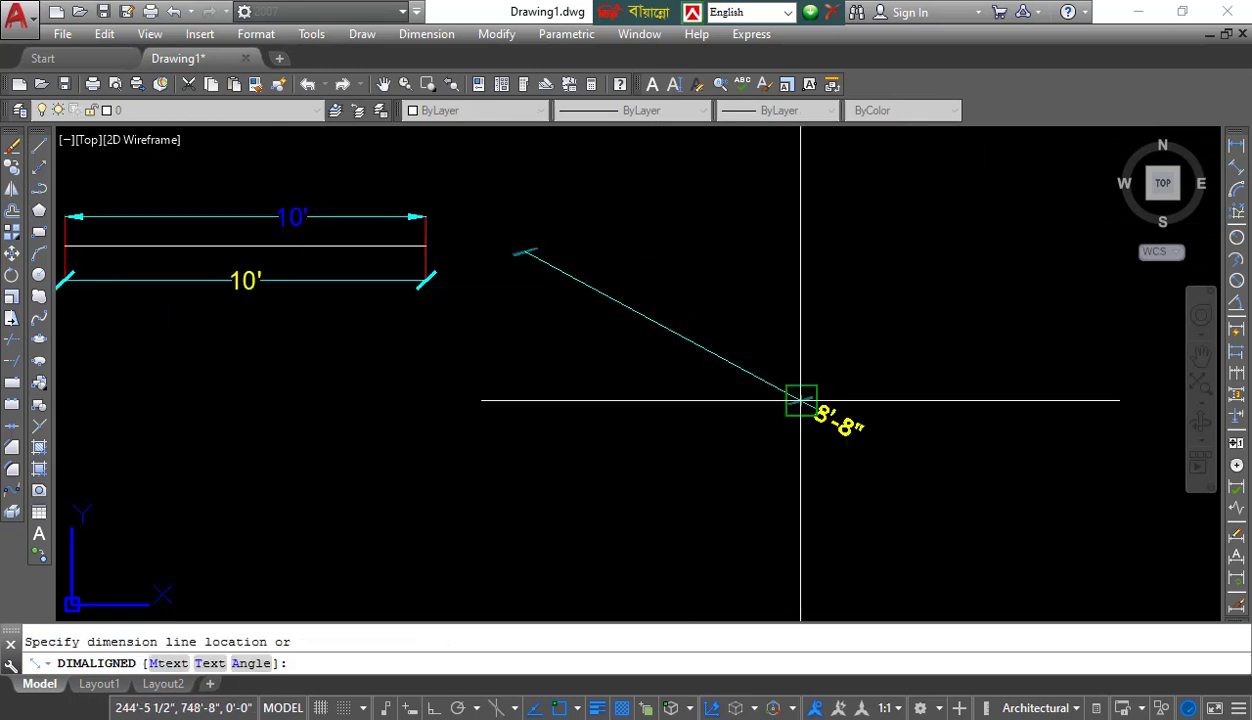
{"action": "left_click", "coordinate": [650, 270]}
{"action": "scroll", "coordinate": [650, 285], "scroll_direction": "up", "scroll_amount": 2}
{"action": "scroll", "coordinate": [653, 297], "scroll_direction": "up", "scroll_amount": 1}
{"action": "scroll", "coordinate": [693, 299], "scroll_direction": "down", "scroll_amount": 3}
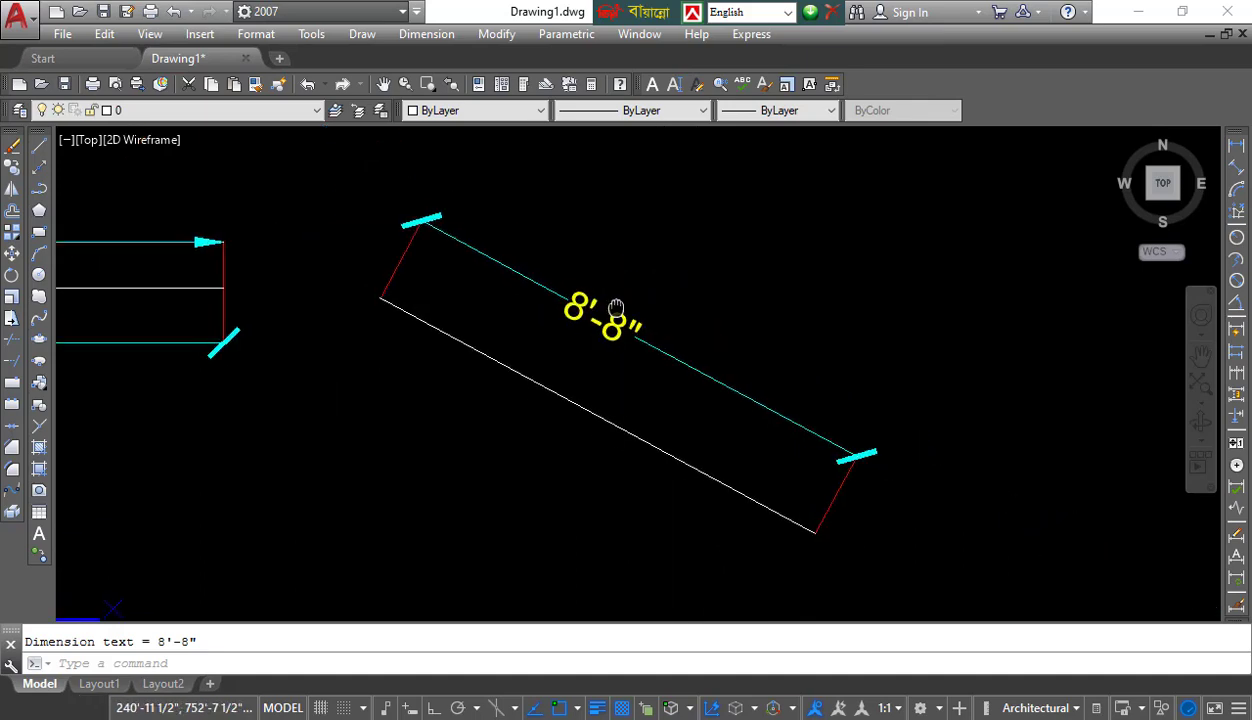
Step: Add a horizontal linear dimension between the sloped line's endpoints, placed above the aligned dimension
{"action": "scroll", "coordinate": [507, 305], "scroll_direction": "down", "scroll_amount": 1}
{"action": "middle_click_drag", "start_coordinate": [507, 305], "coordinate": [549, 322]}
{"action": "scroll", "coordinate": [808, 400], "scroll_direction": "down", "scroll_amount": 4}
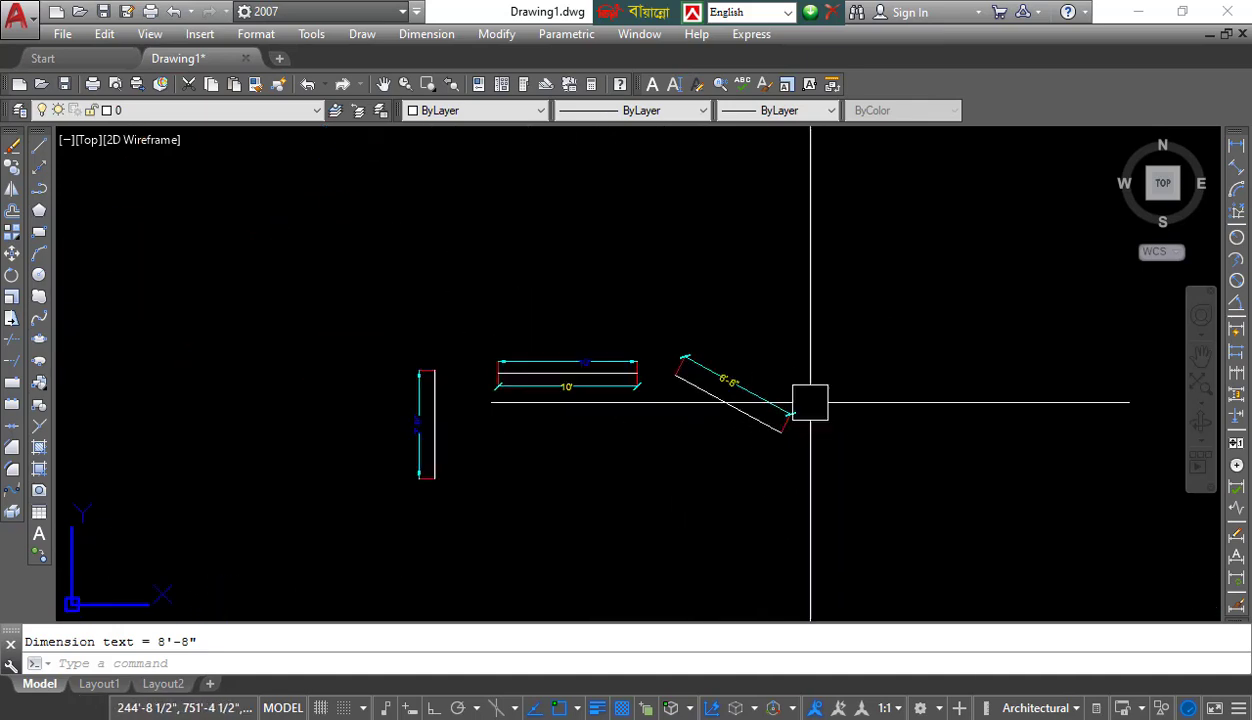
{"action": "scroll", "coordinate": [620, 335], "scroll_direction": "up", "scroll_amount": 2}
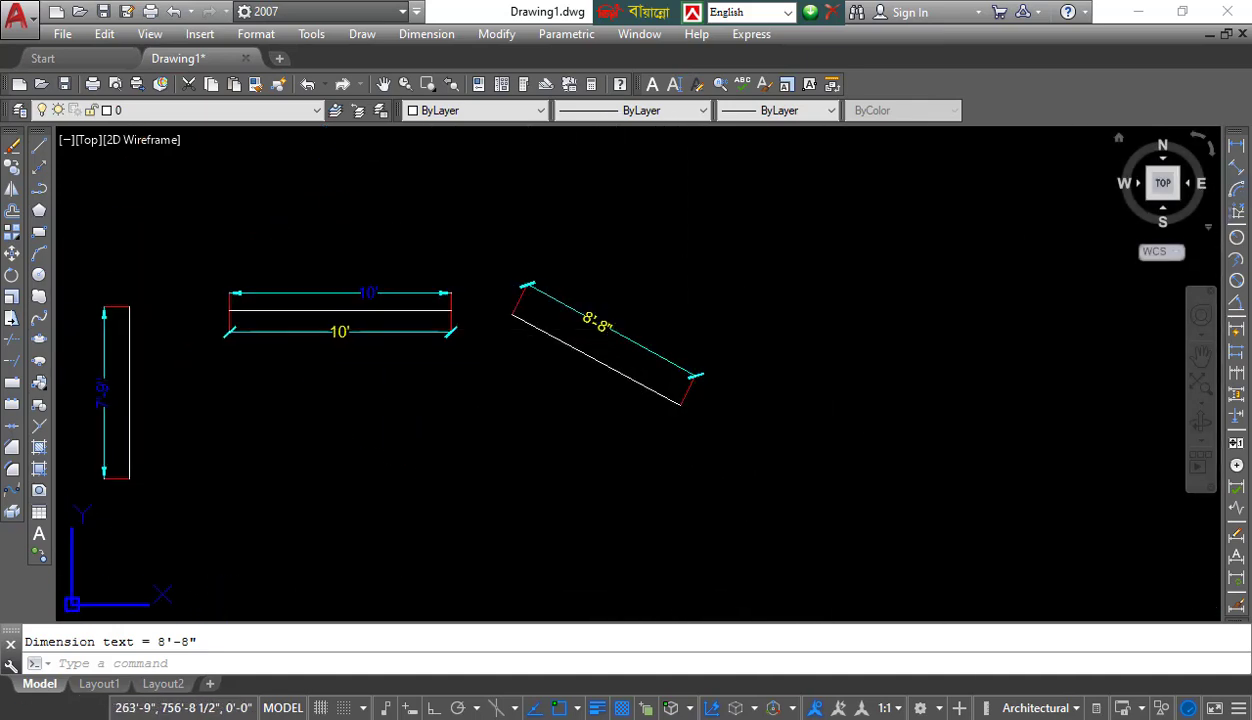
{"action": "left_click", "coordinate": [1237, 147]}
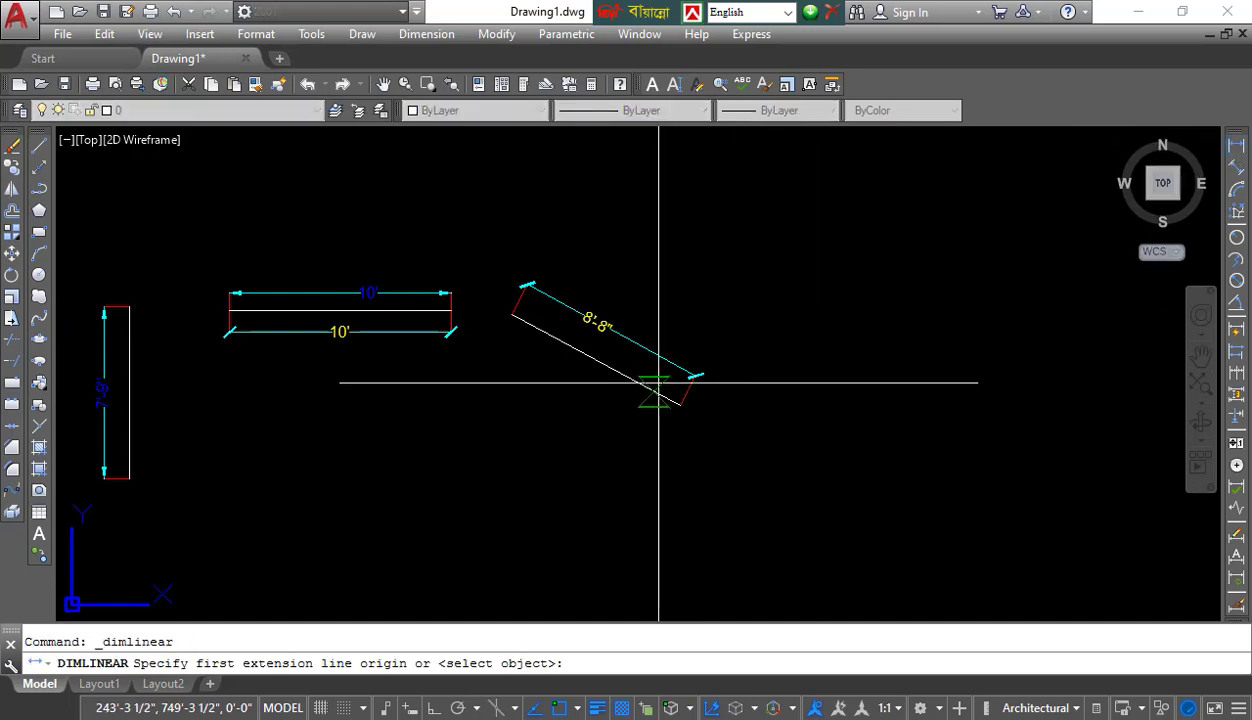
{"action": "scroll", "coordinate": [628, 318], "scroll_direction": "up", "scroll_amount": 4}
{"action": "left_click", "coordinate": [483, 236]}
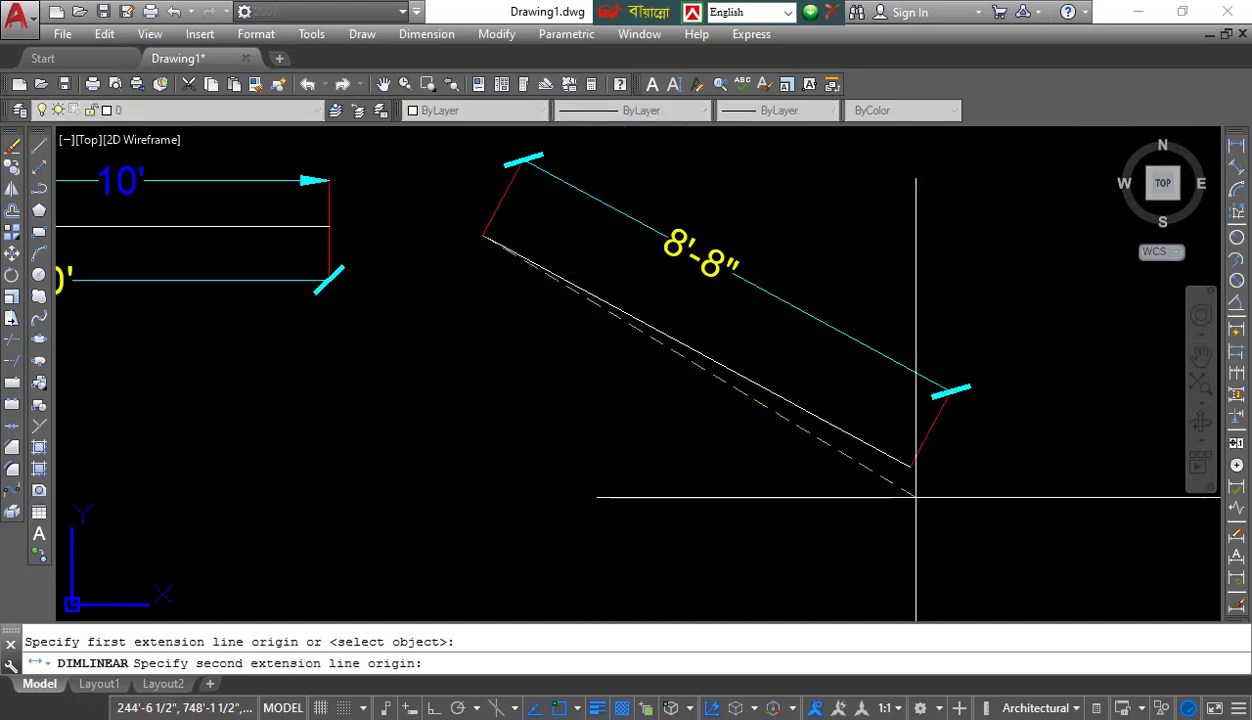
{"action": "left_click", "coordinate": [910, 465]}
{"action": "middle_click_drag", "start_coordinate": [910, 465], "coordinate": [868, 569]}
{"action": "scroll", "coordinate": [650, 210], "scroll_direction": "down", "scroll_amount": 3}
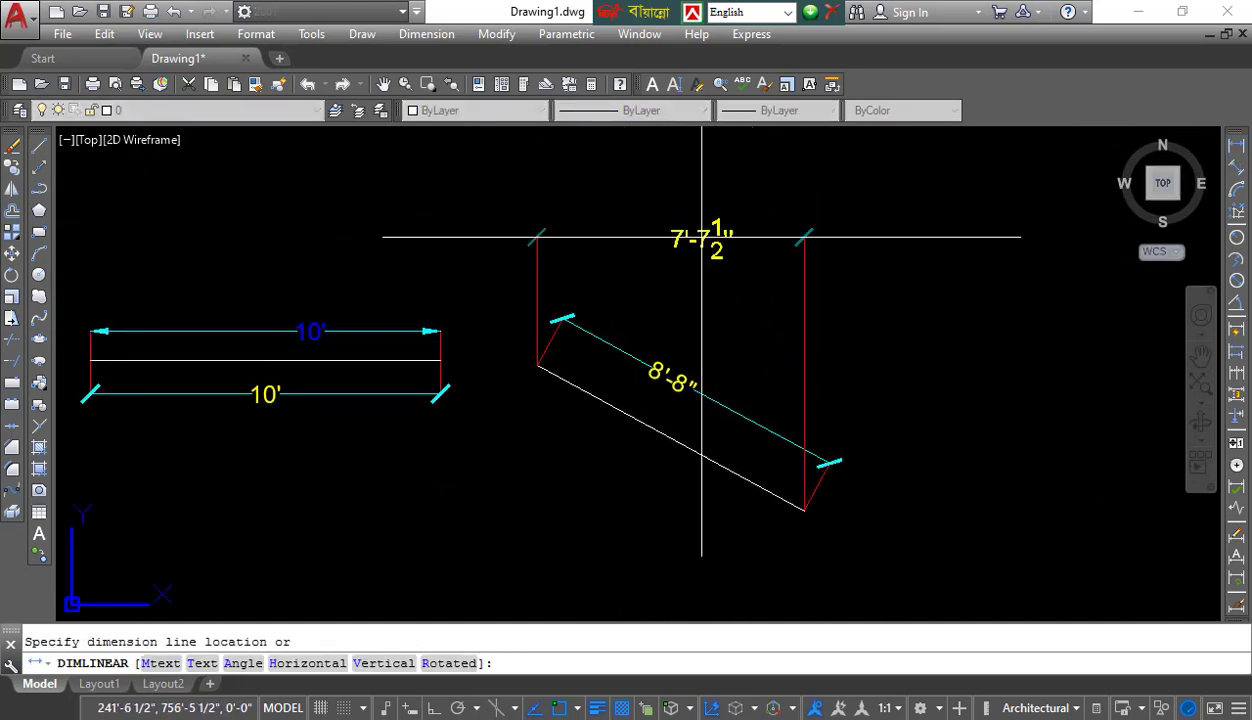
{"action": "left_click", "coordinate": [679, 235]}
{"action": "scroll", "coordinate": [670, 315], "scroll_direction": "down", "scroll_amount": 2}
{"action": "scroll", "coordinate": [548, 313], "scroll_direction": "up", "scroll_amount": 2}
{"action": "scroll", "coordinate": [671, 363], "scroll_direction": "down", "scroll_amount": 2}
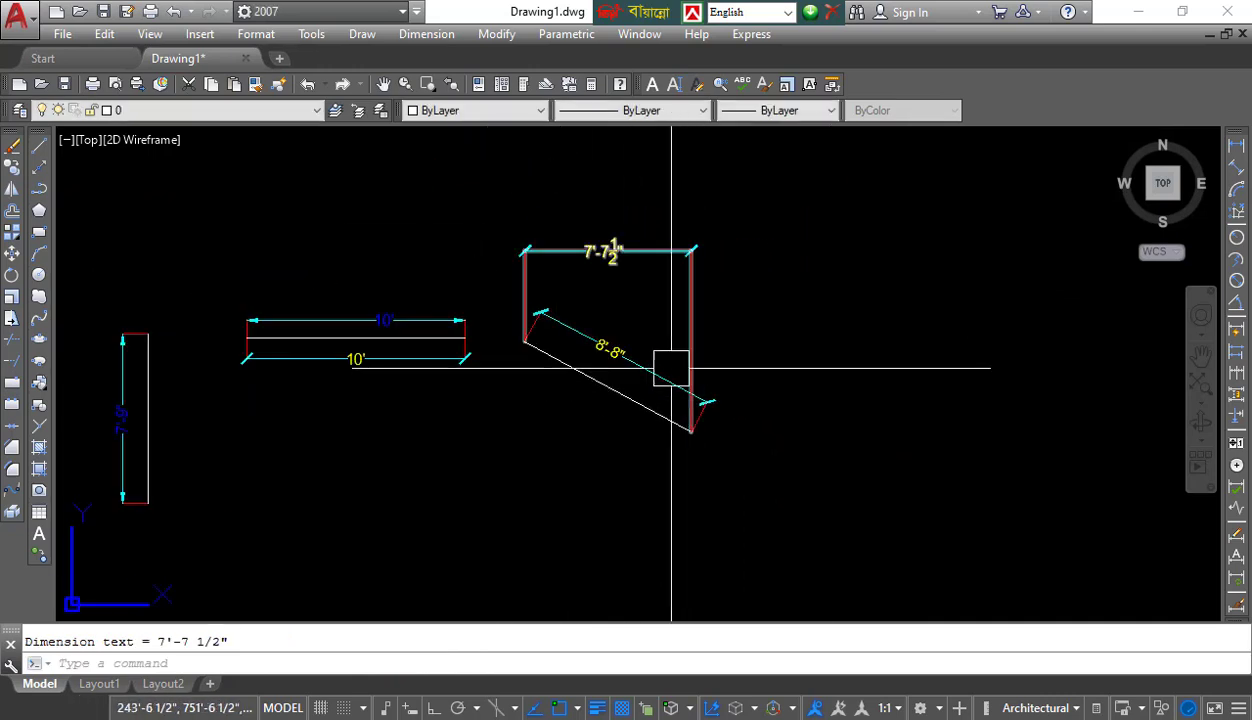
Step: Erase all lines and dimensions from the drawing
{"action": "scroll", "coordinate": [567, 344], "scroll_direction": "up", "scroll_amount": 4}
{"action": "scroll", "coordinate": [770, 380], "scroll_direction": "down", "scroll_amount": 4}
{"action": "middle_click_drag", "start_coordinate": [770, 380], "coordinate": [679, 383]}
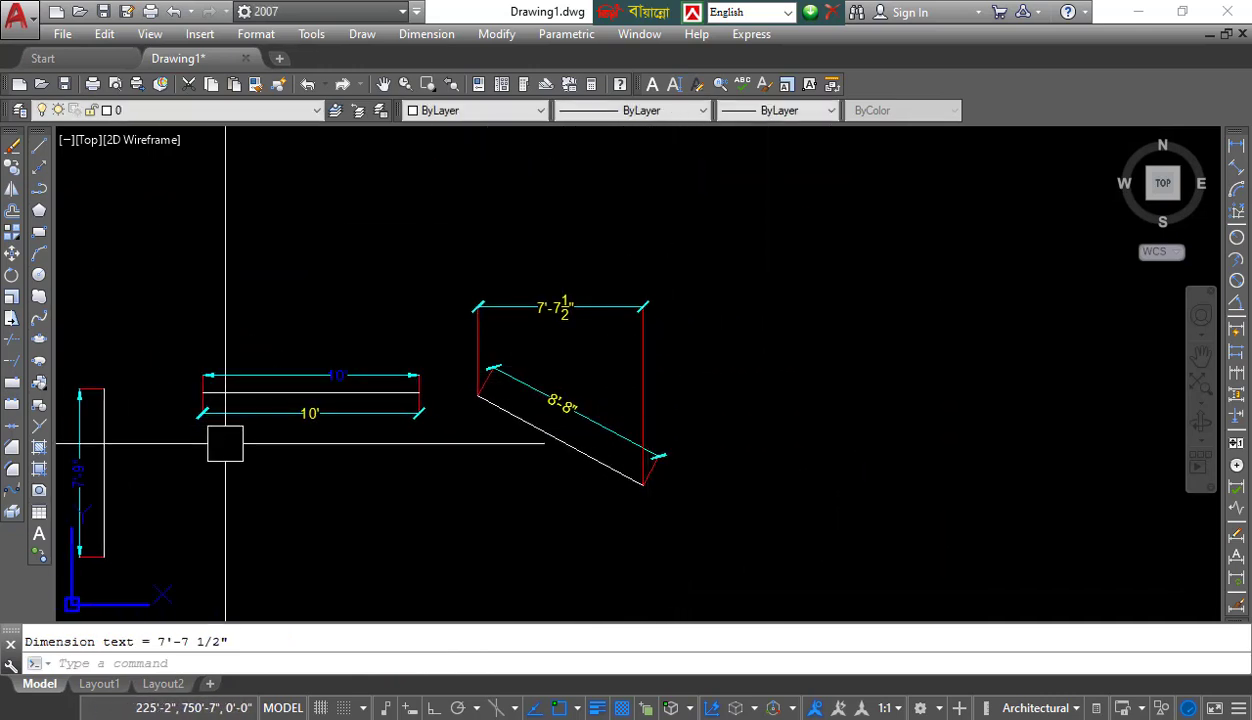
{"action": "middle_click_drag", "start_coordinate": [224, 444], "coordinate": [596, 329]}
{"action": "middle_click_drag", "start_coordinate": [724, 344], "coordinate": [616, 374]}
{"action": "left_click", "coordinate": [945, 187]}
{"action": "left_click", "coordinate": [335, 433]}
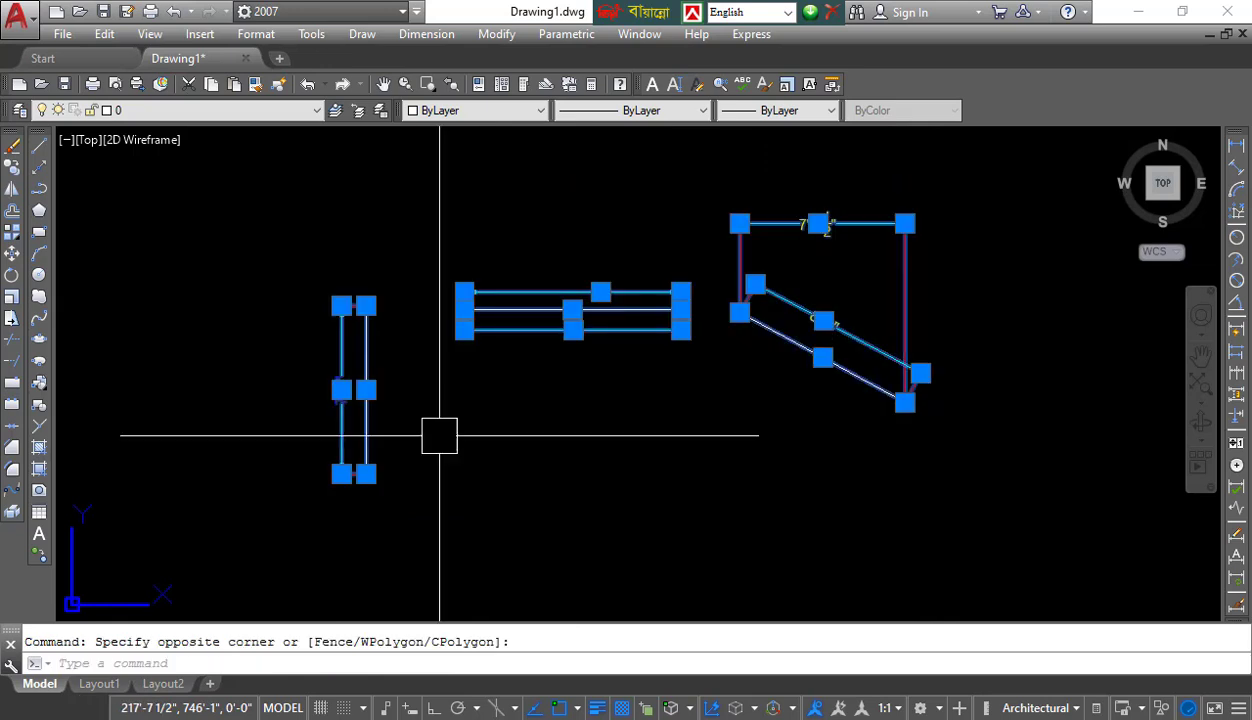
{"action": "key", "text": "Delete"}
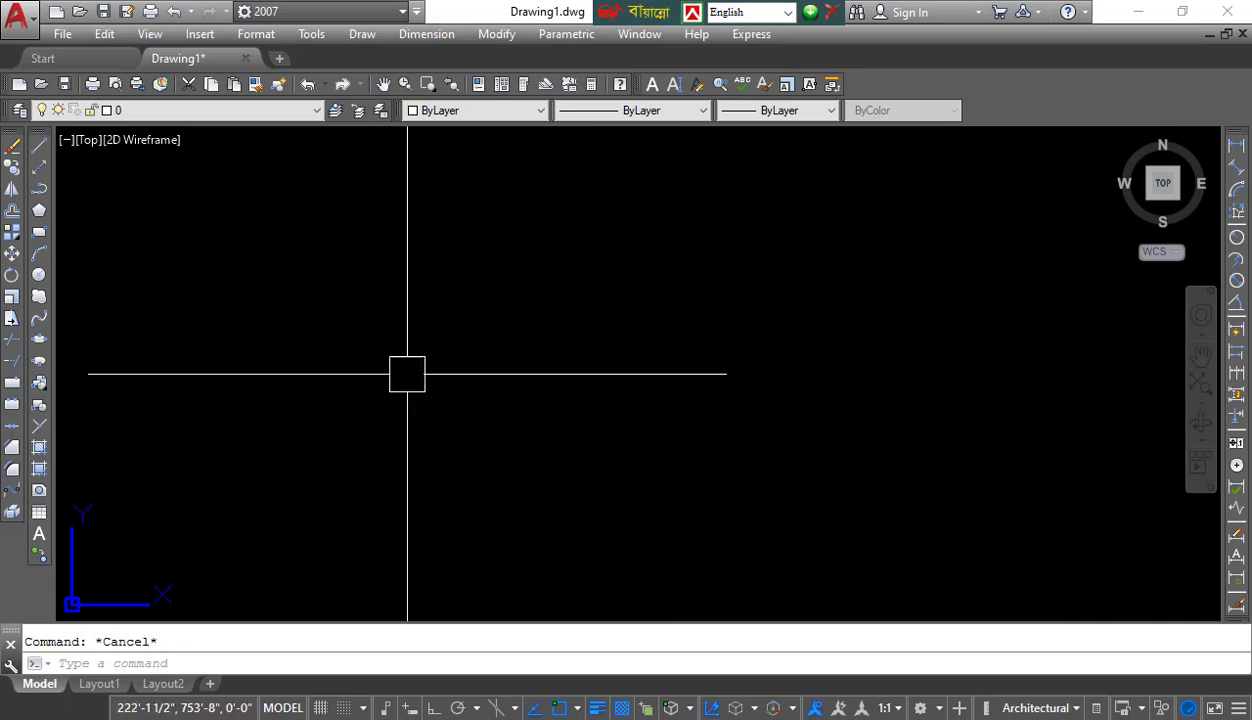
{"action": "mouse_move", "coordinate": [447, 388]}
{"action": "middle_mouse_down"}
{"action": "mouse_move", "coordinate": [509, 374]}
{"action": "mouse_move", "coordinate": [447, 388]}
{"action": "middle_mouse_up"}
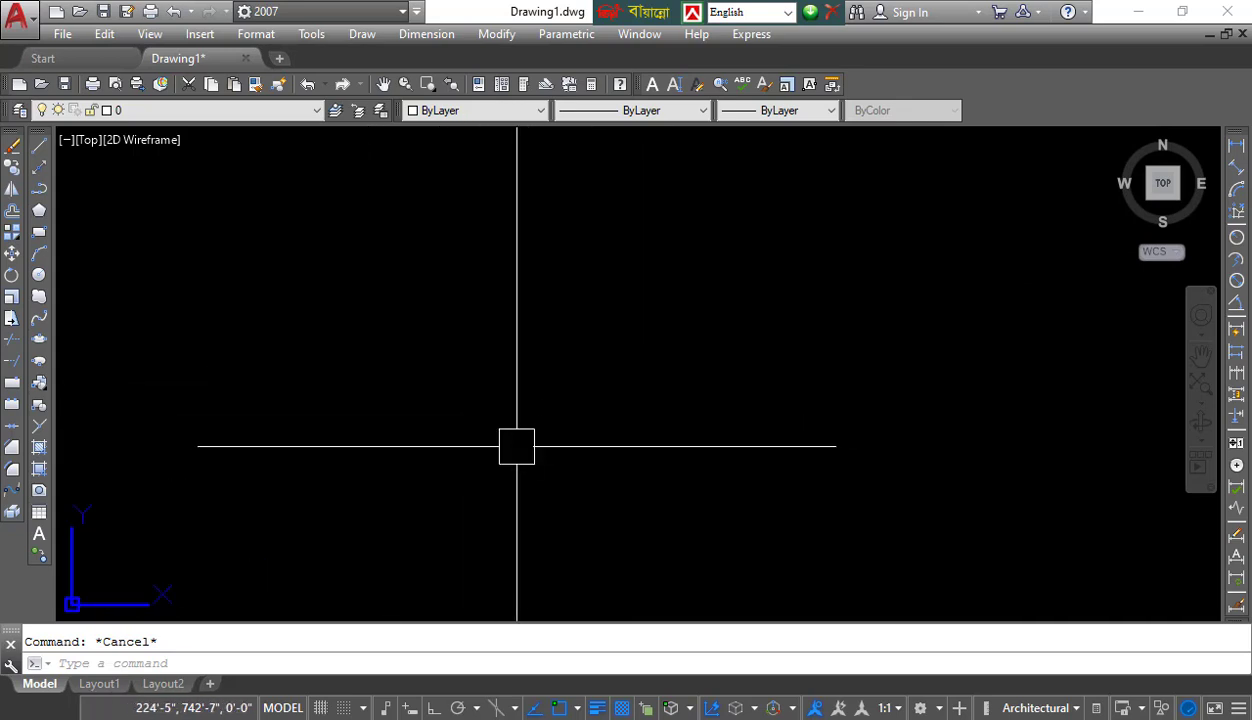